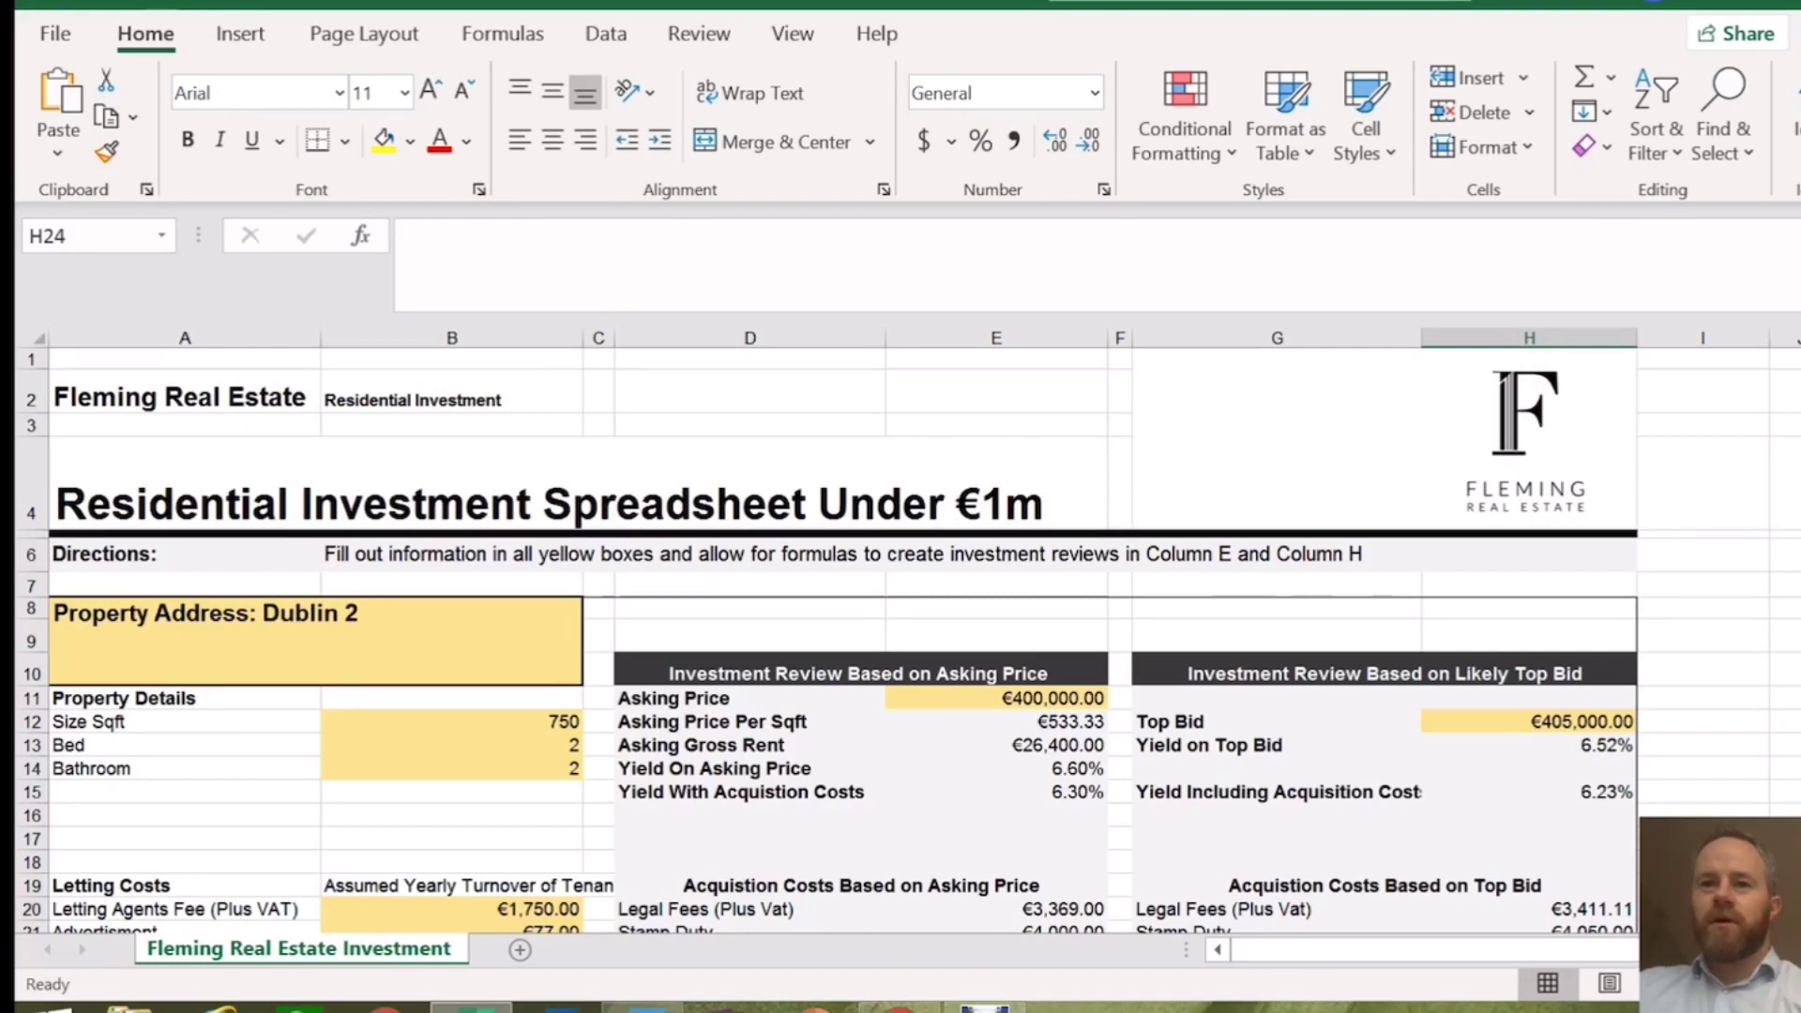
- Examine the stamp duty formula in the acquisition costs based on the asking price
scroll(901, 638, "down", 1)
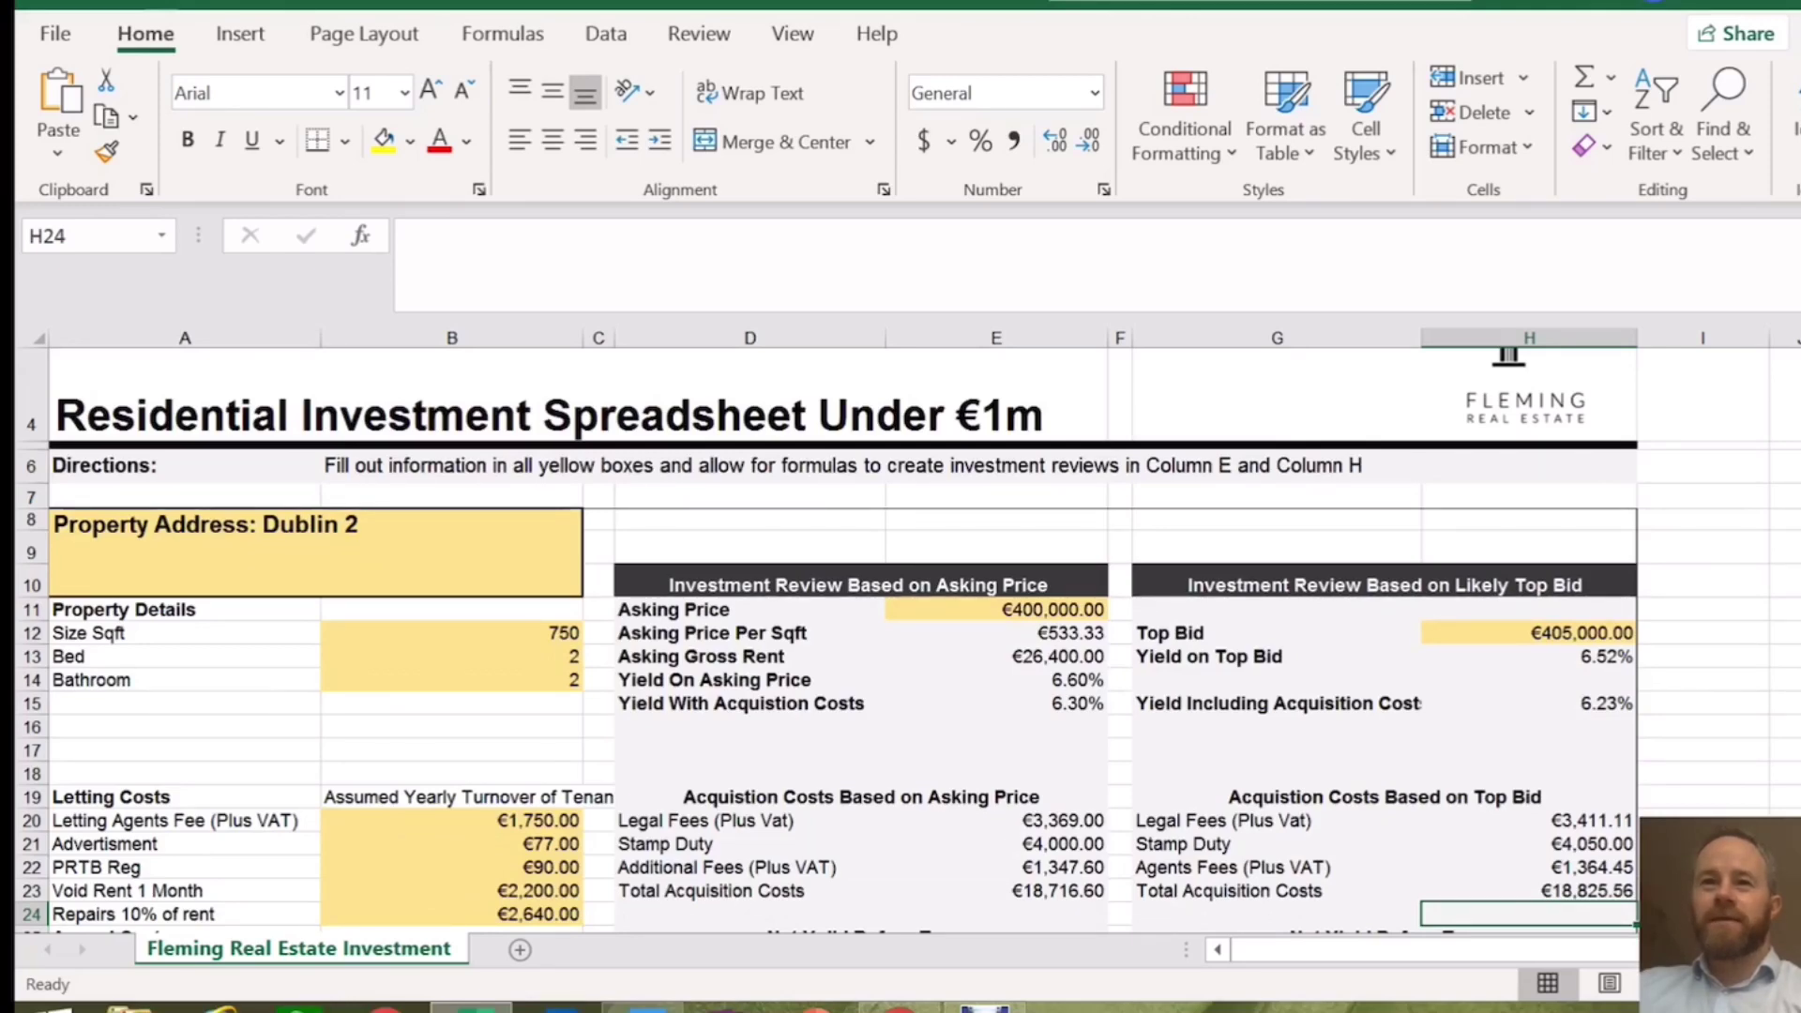
scroll(900, 638, "down", 1)
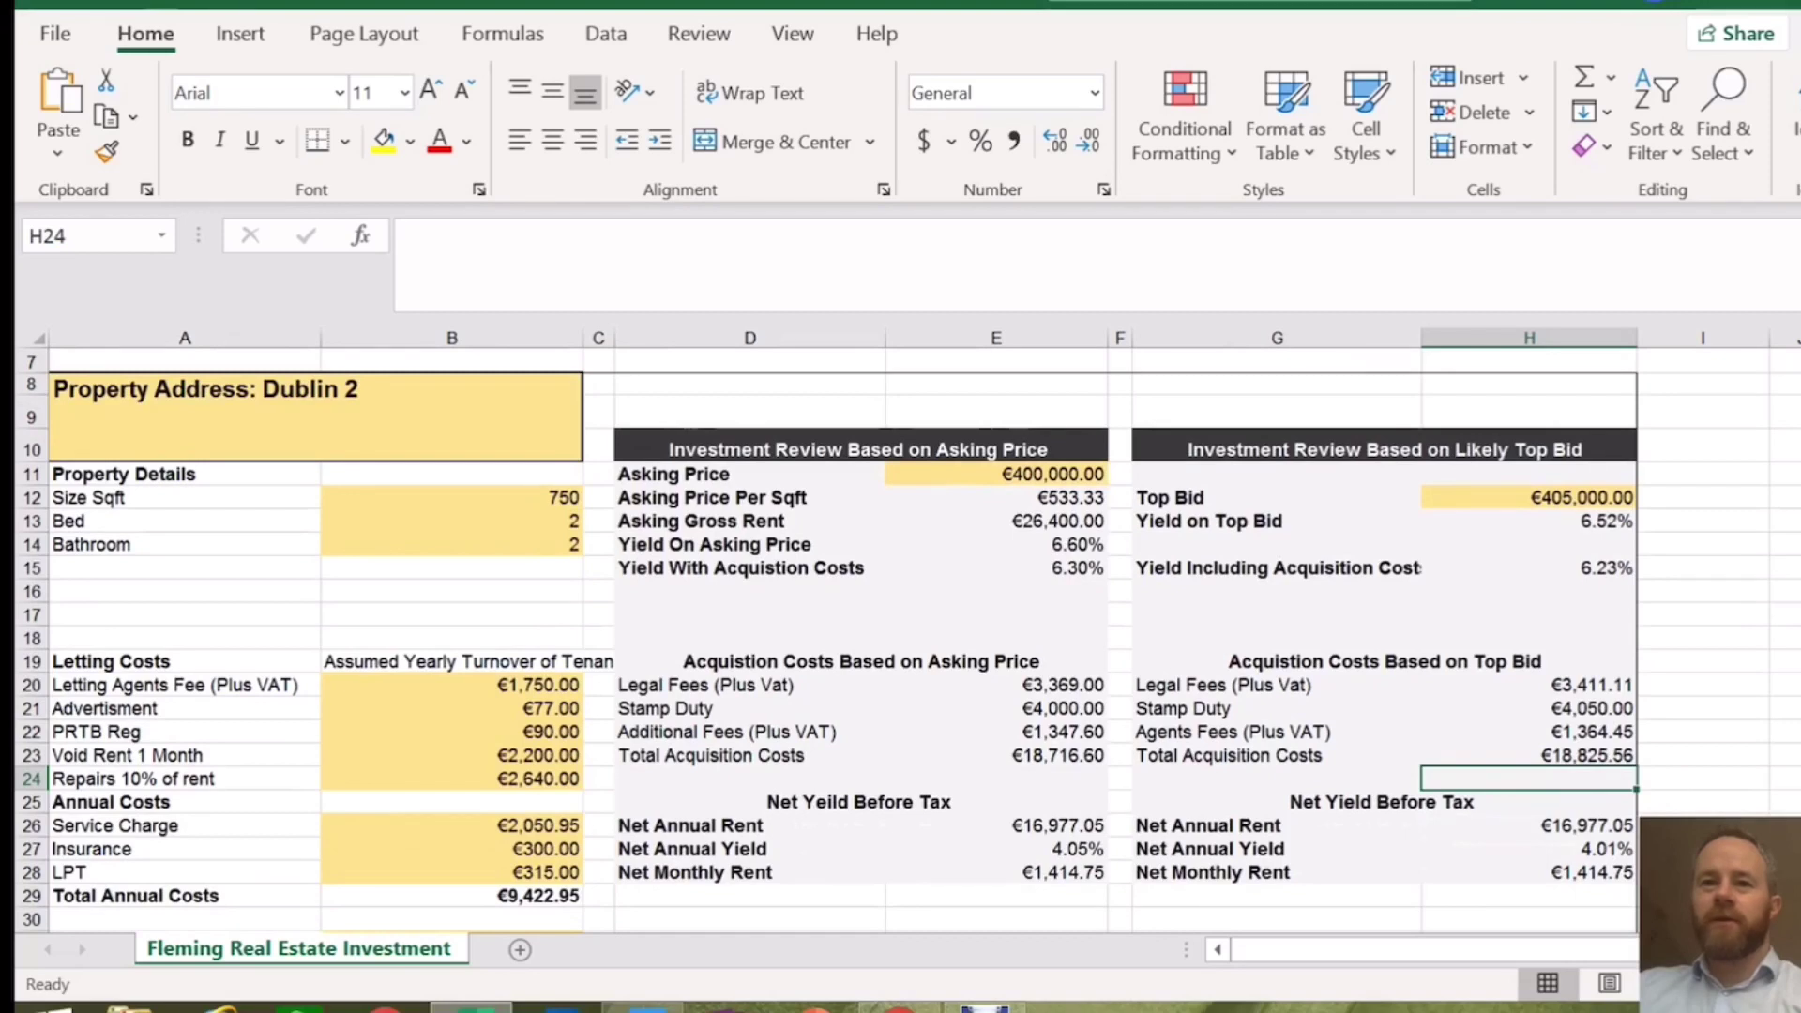
left_click(749, 709)
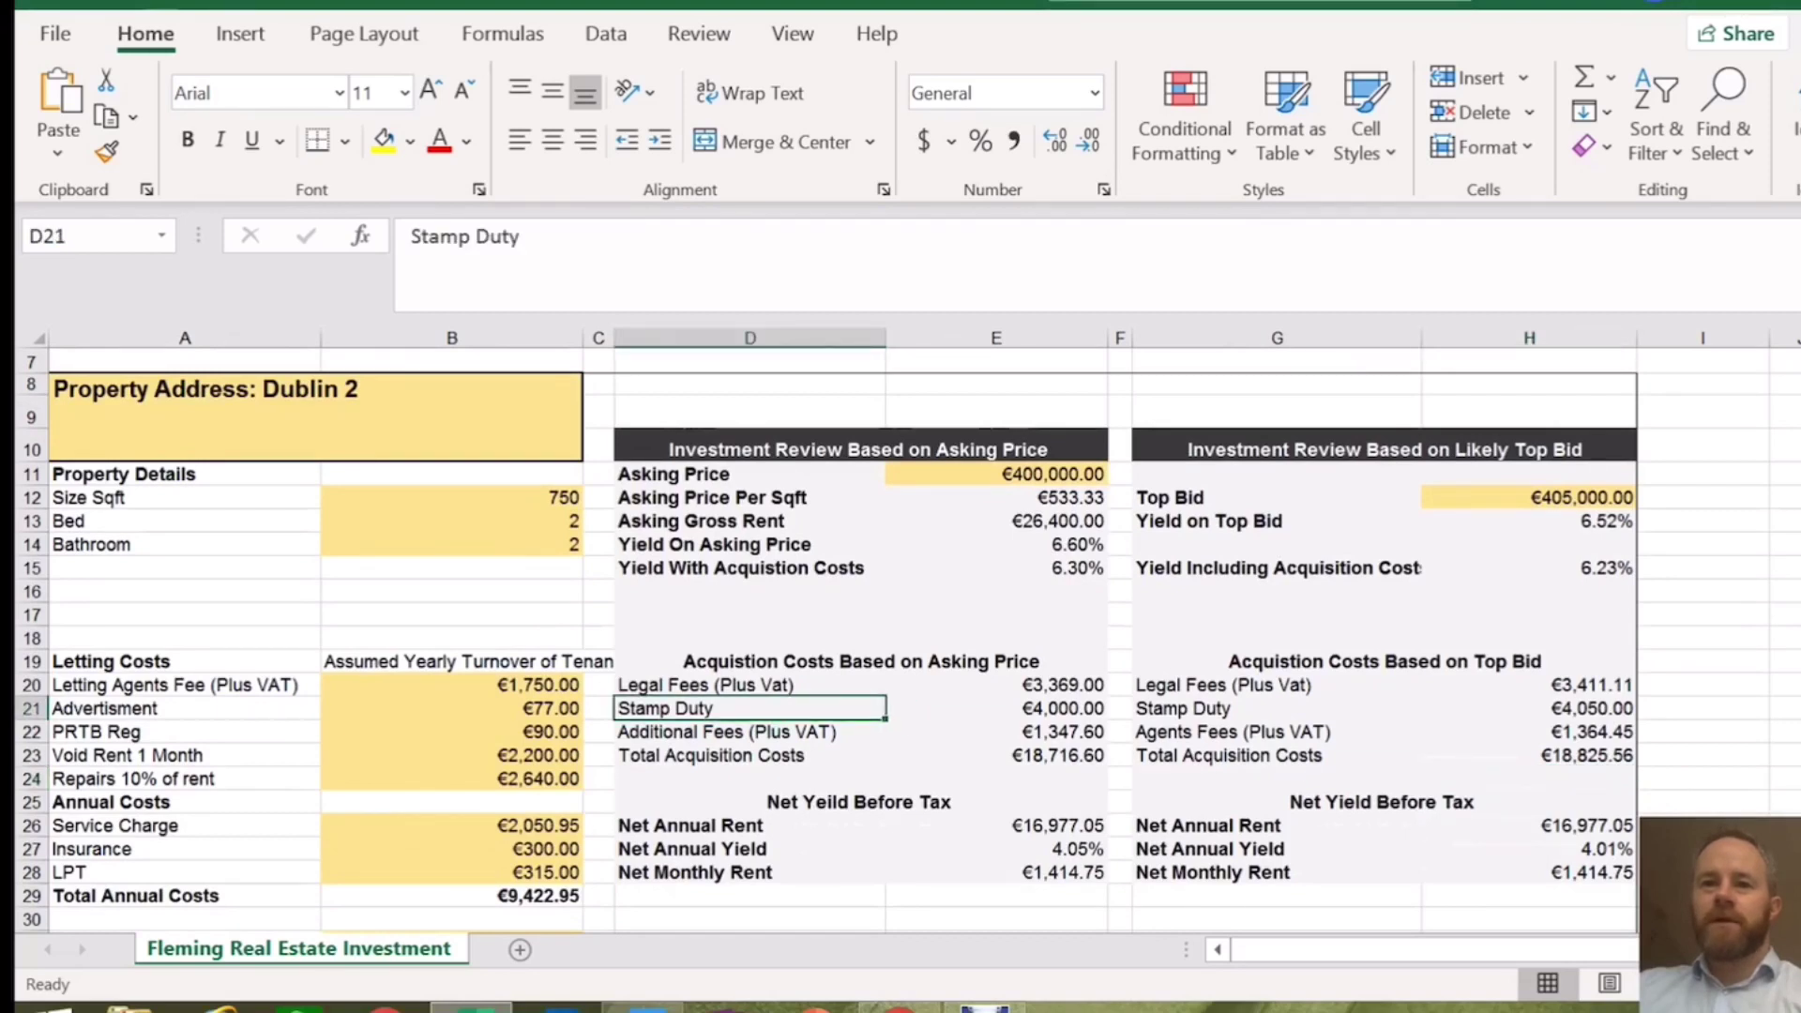
left_click(995, 709)
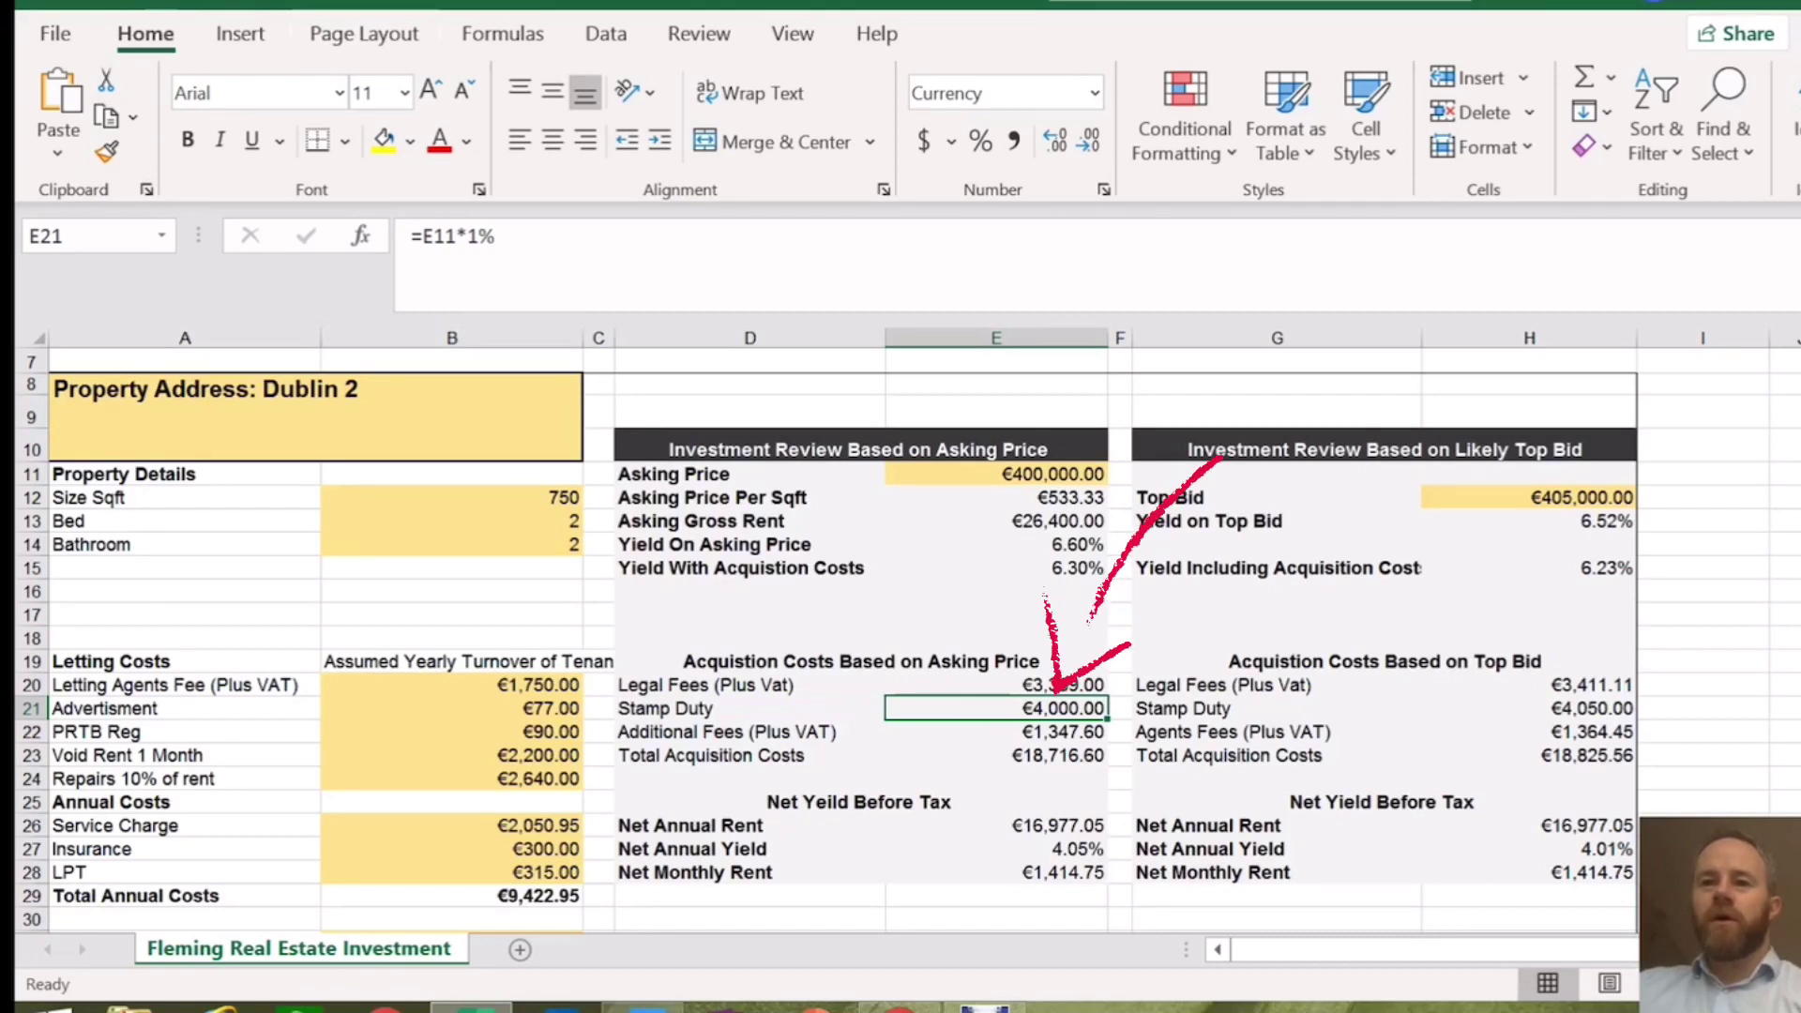
scroll(900, 638, "up", 1)
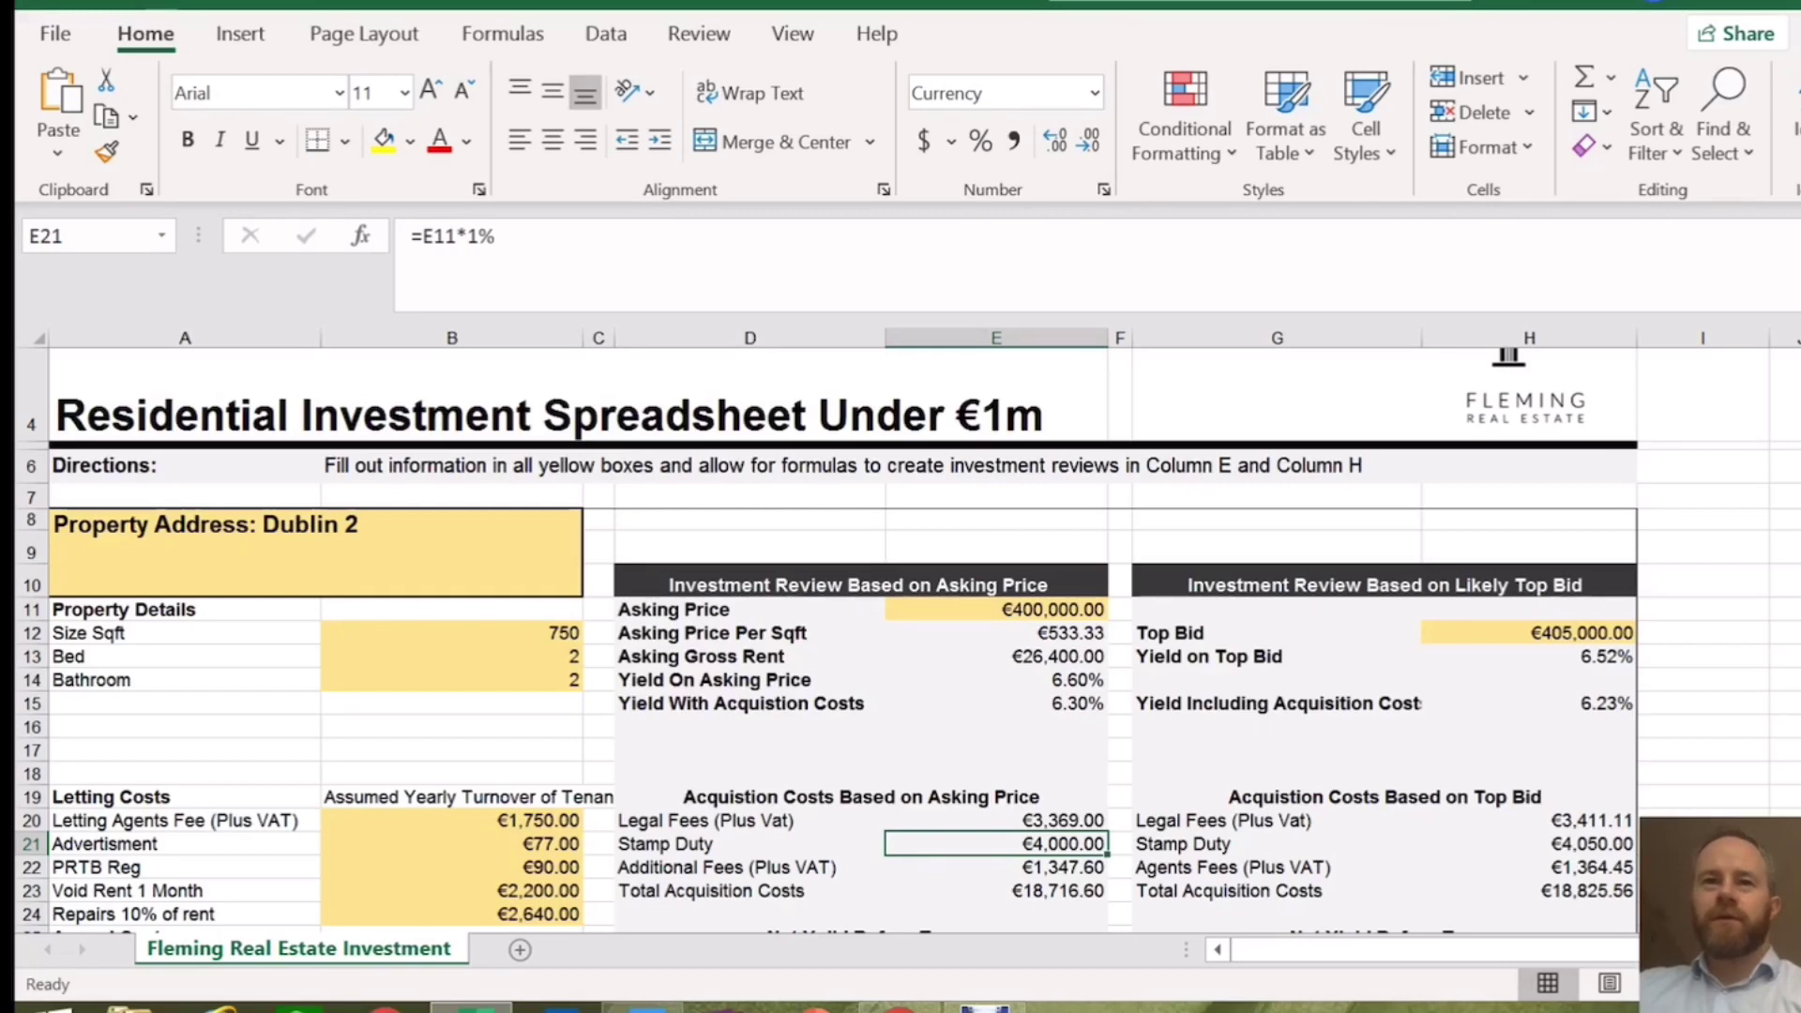
left_click(748, 519)
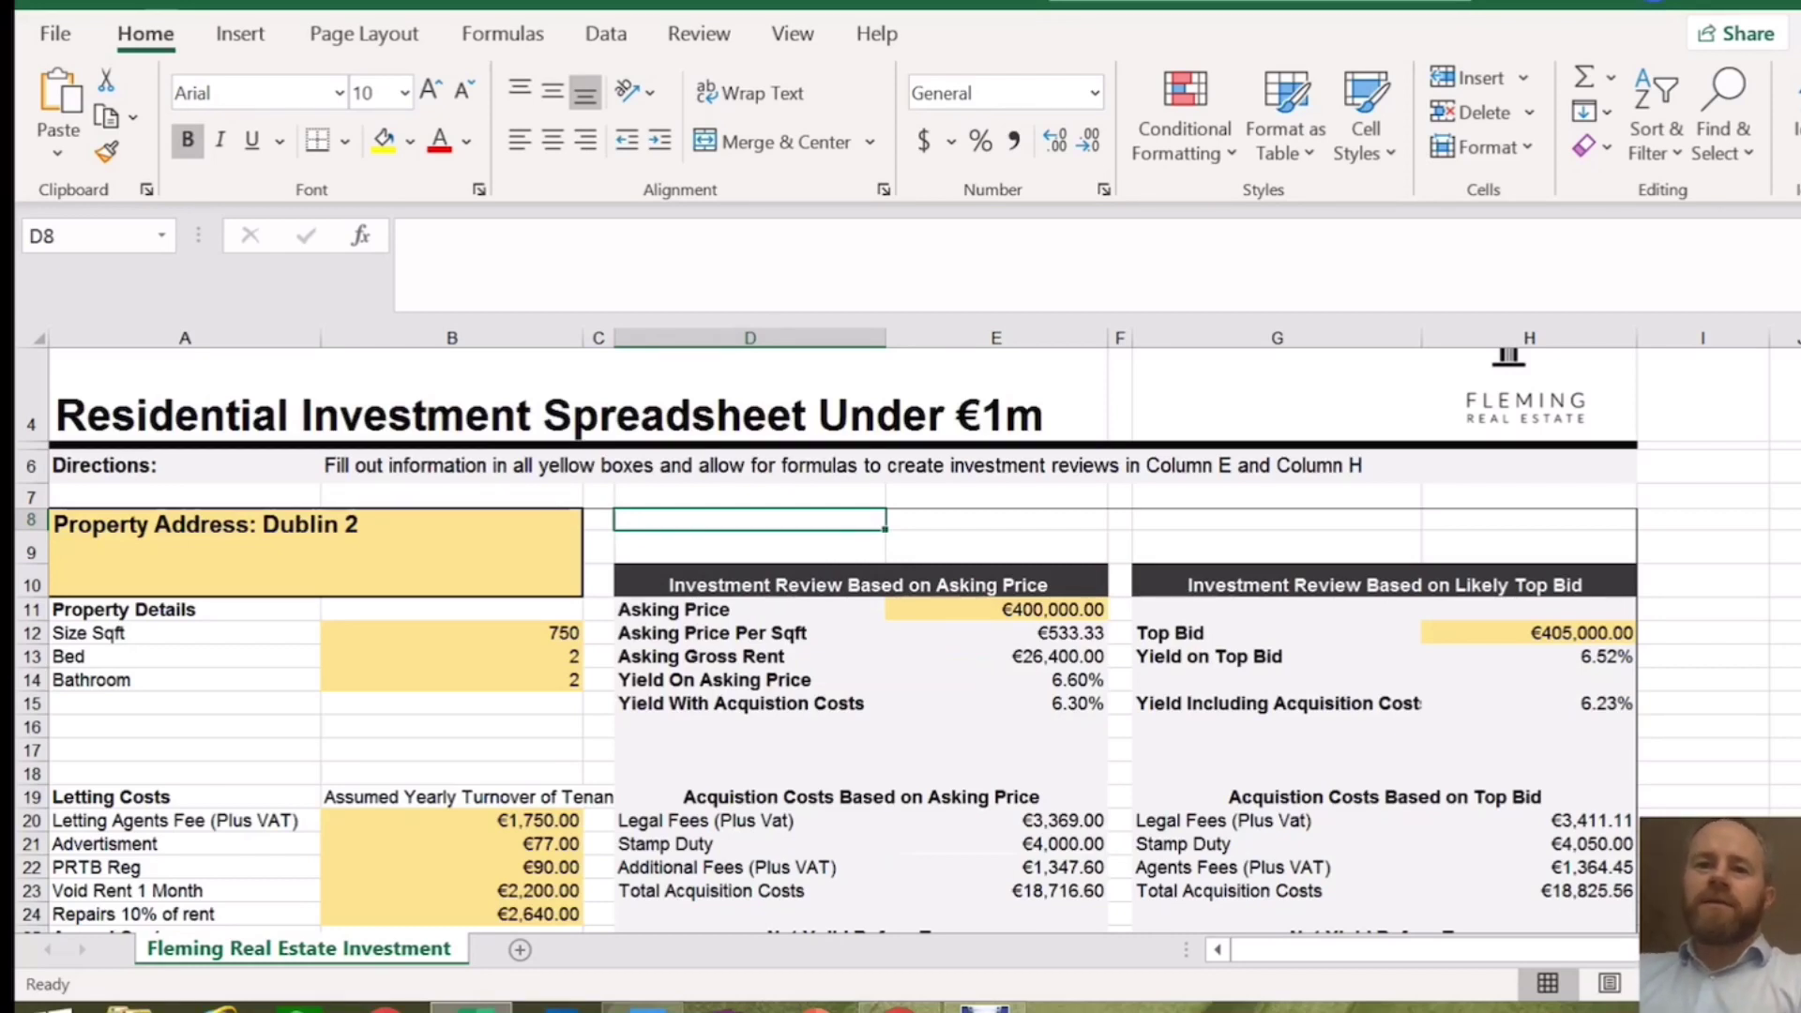
left_click(749, 844)
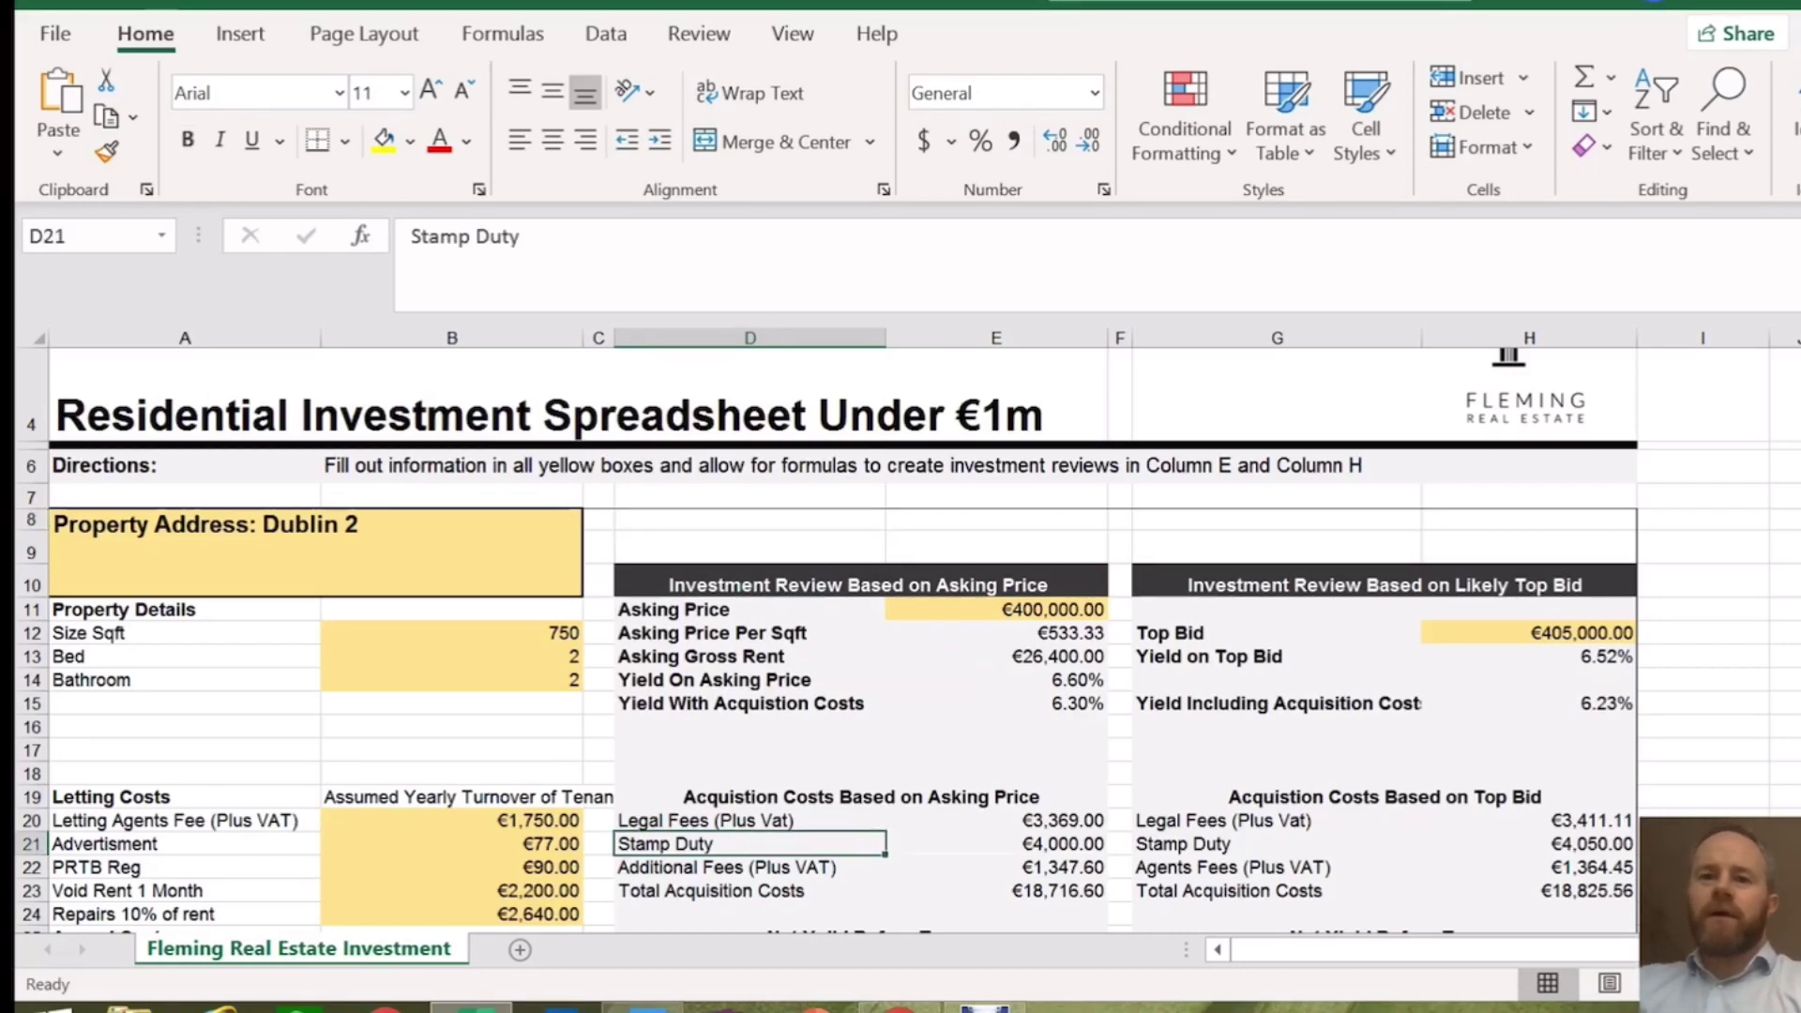
left_click(996, 843)
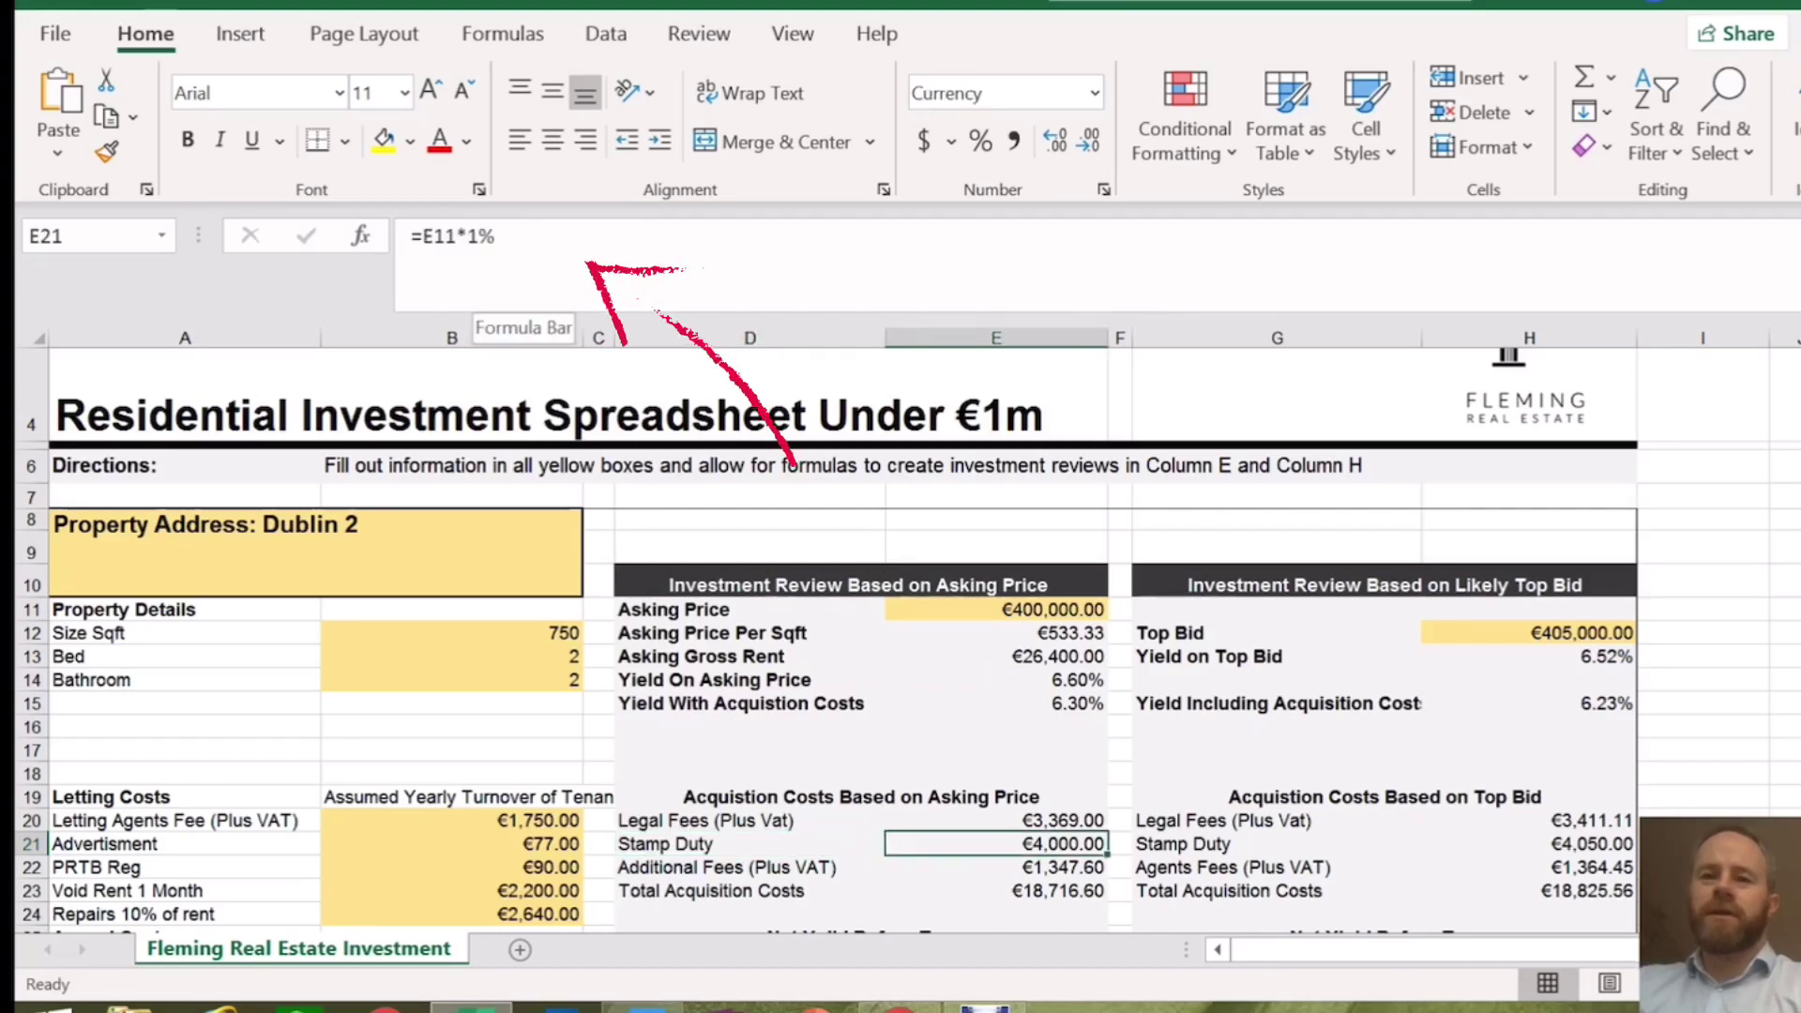
left_click(748, 547)
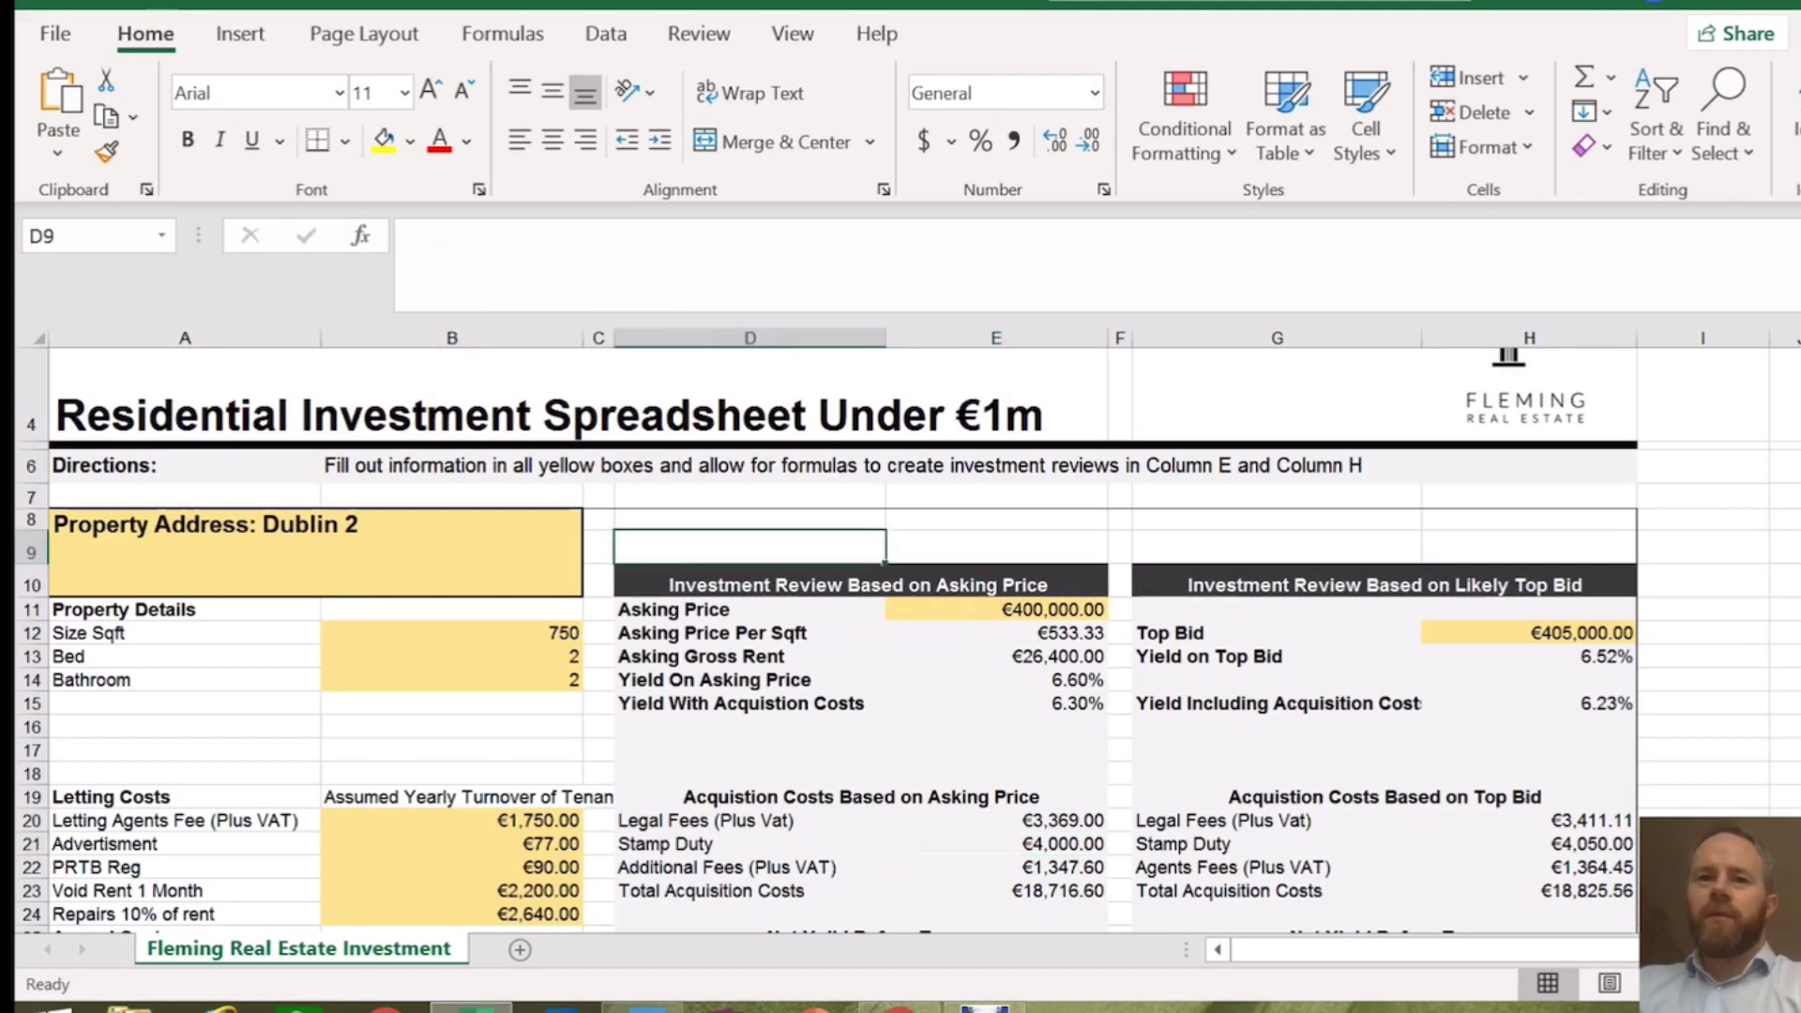
- Review the property address box, the asking price cell and the section for the likely top bid
left_click(316, 551)
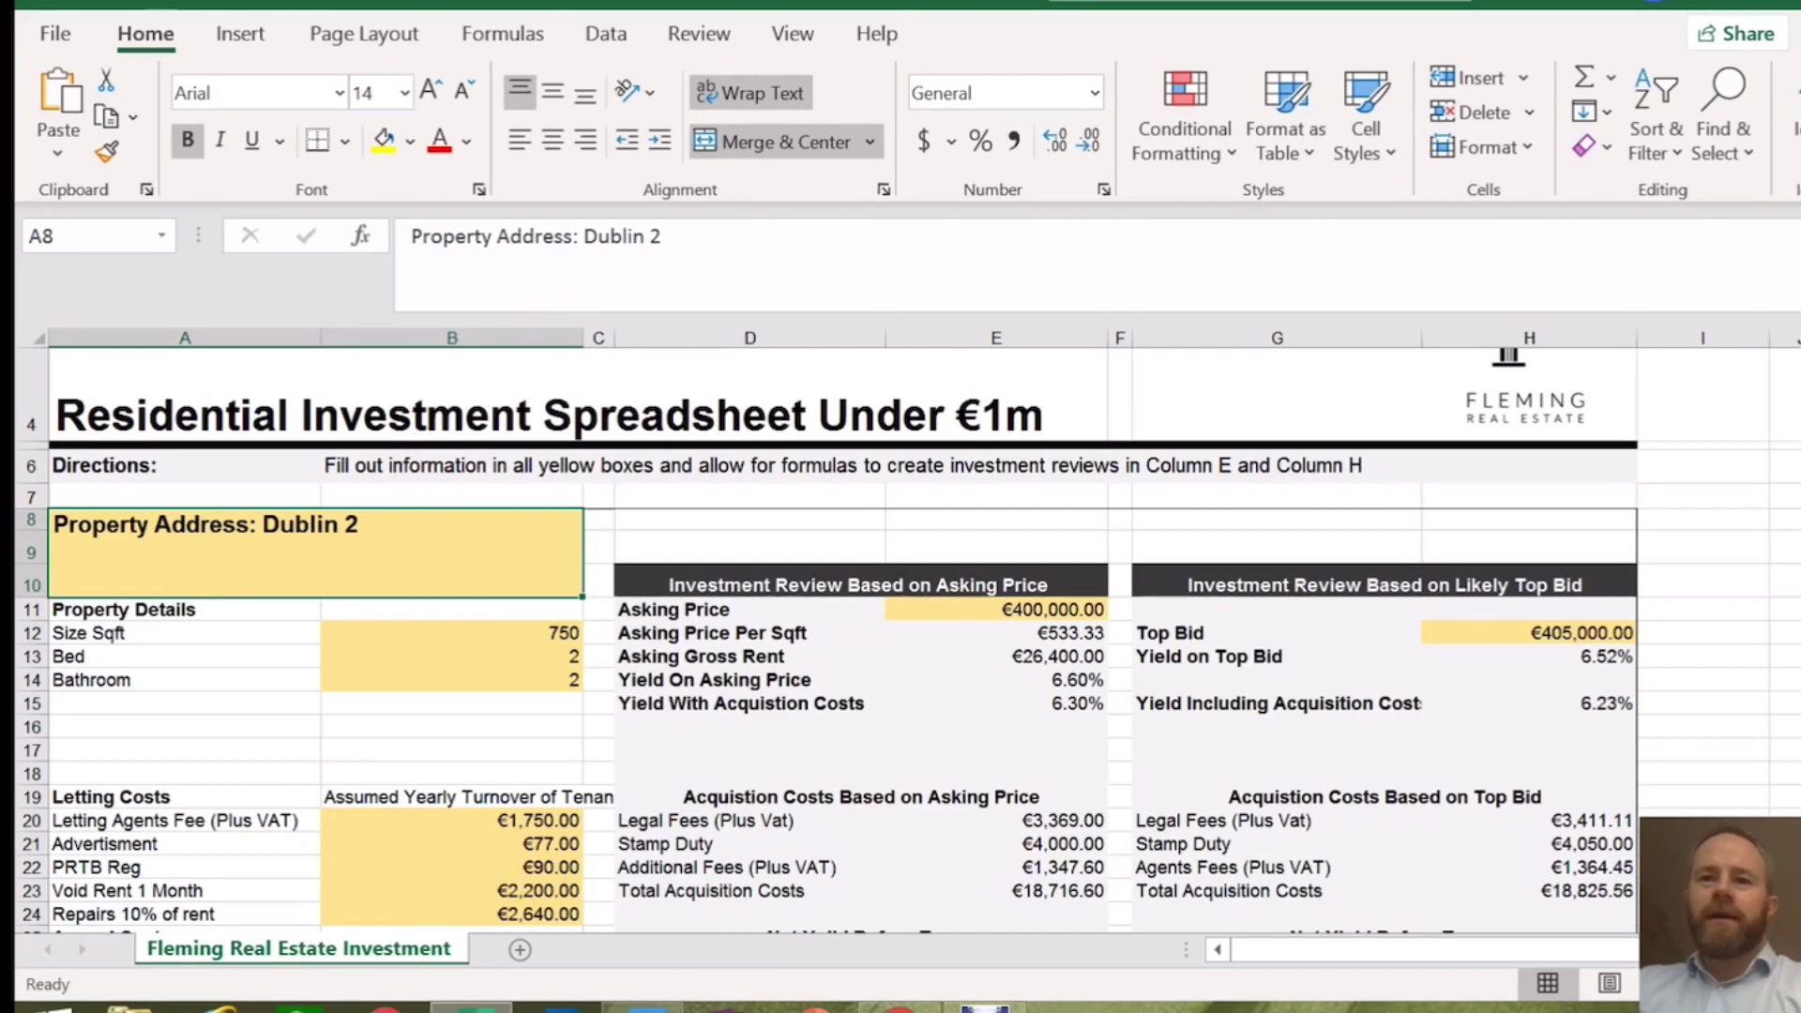
left_click(995, 610)
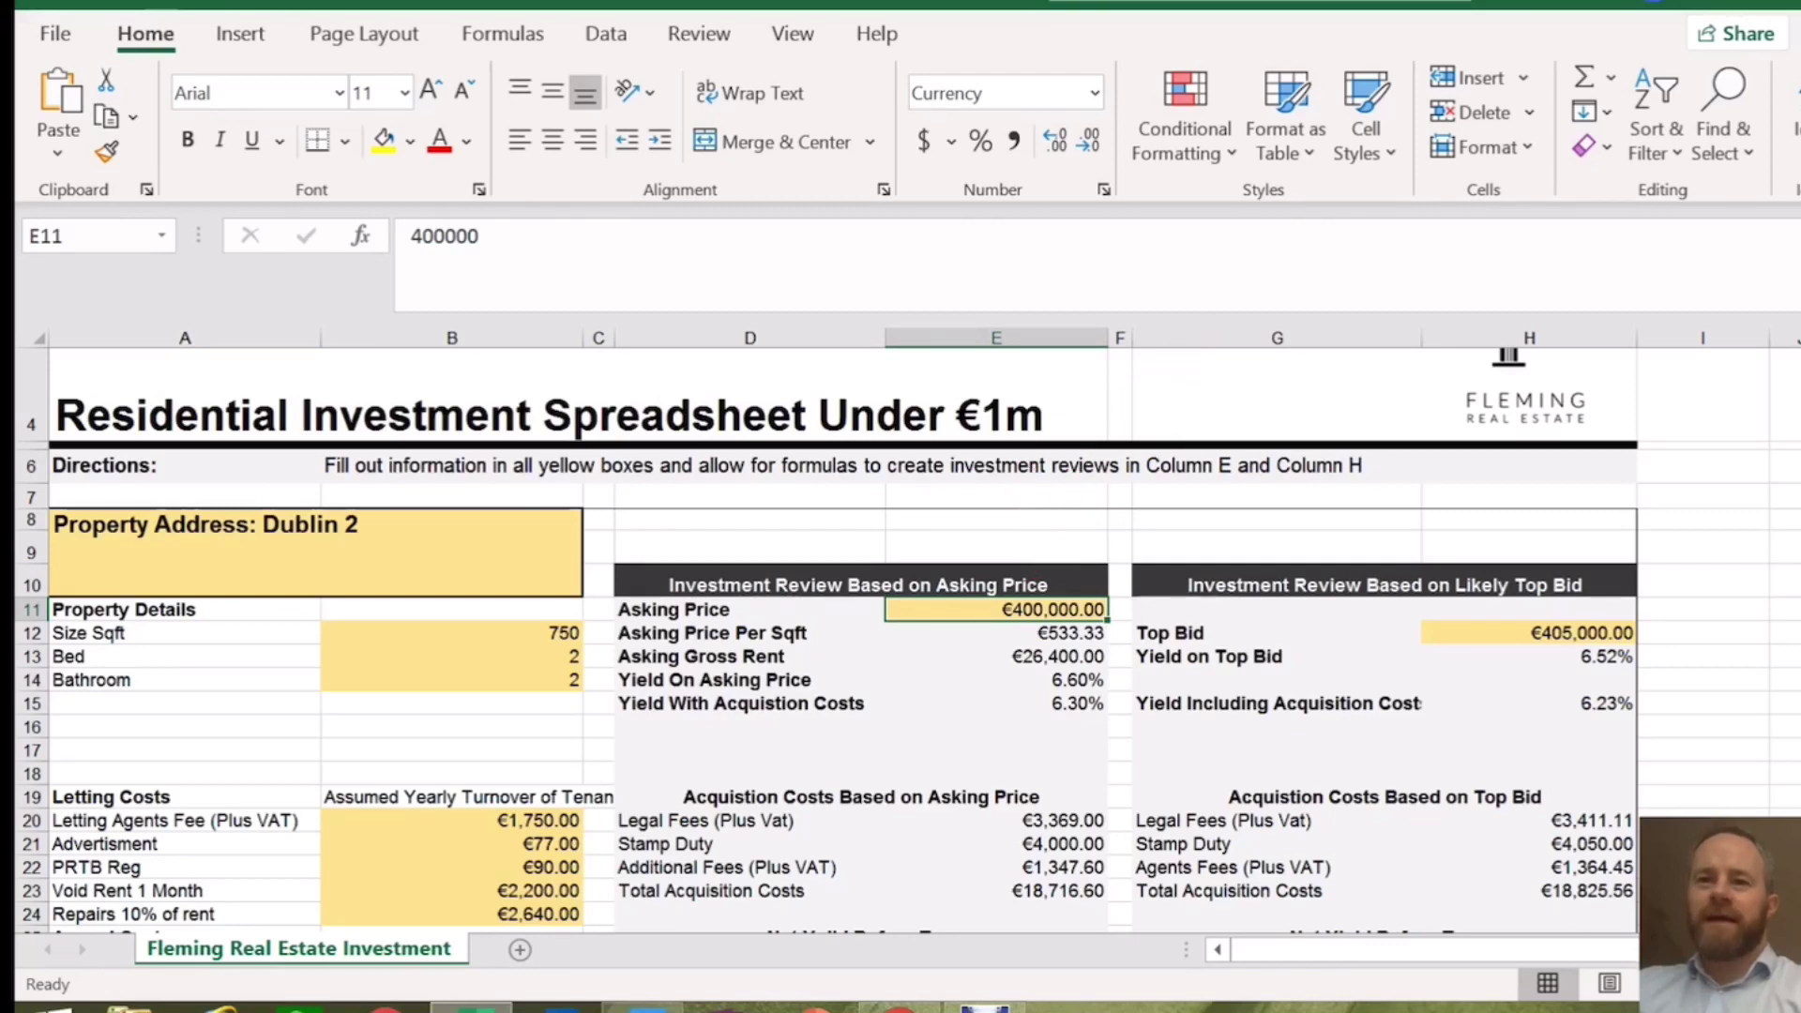
left_click(1384, 582)
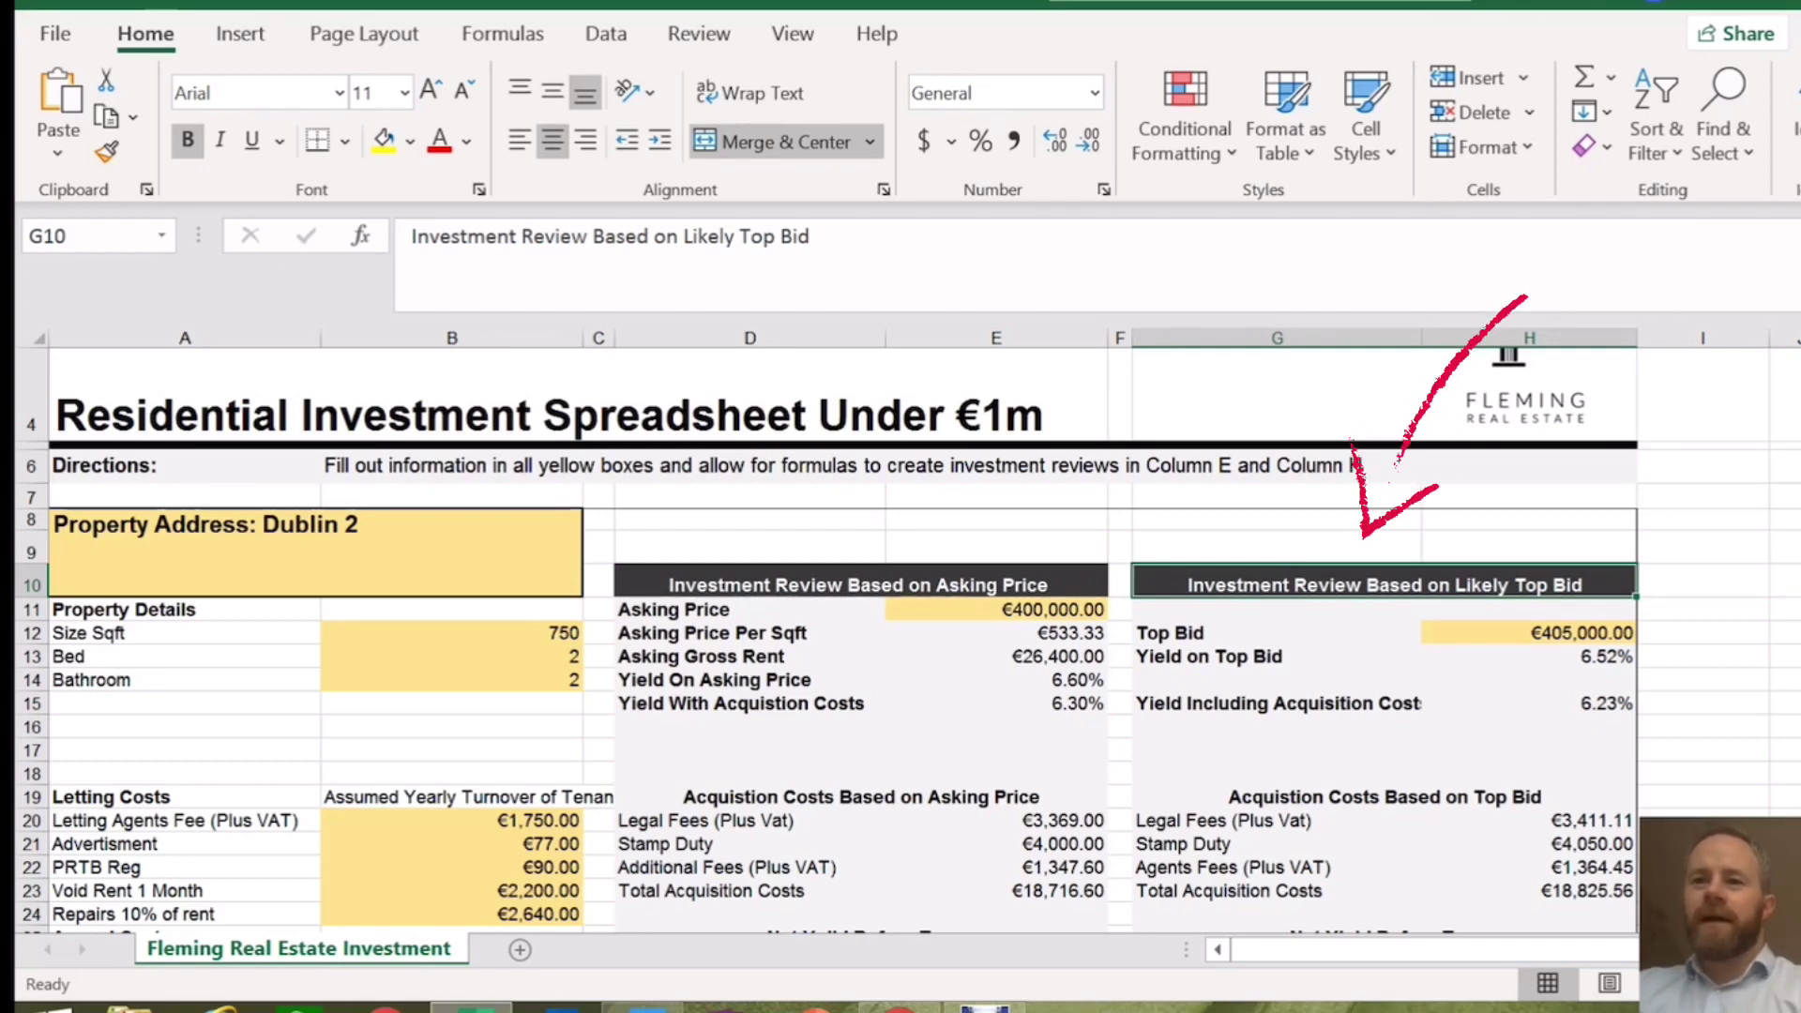
scroll(907, 611, "down", 1)
scroll(907, 611, "down", 1)
scroll(907, 612, "up", 1)
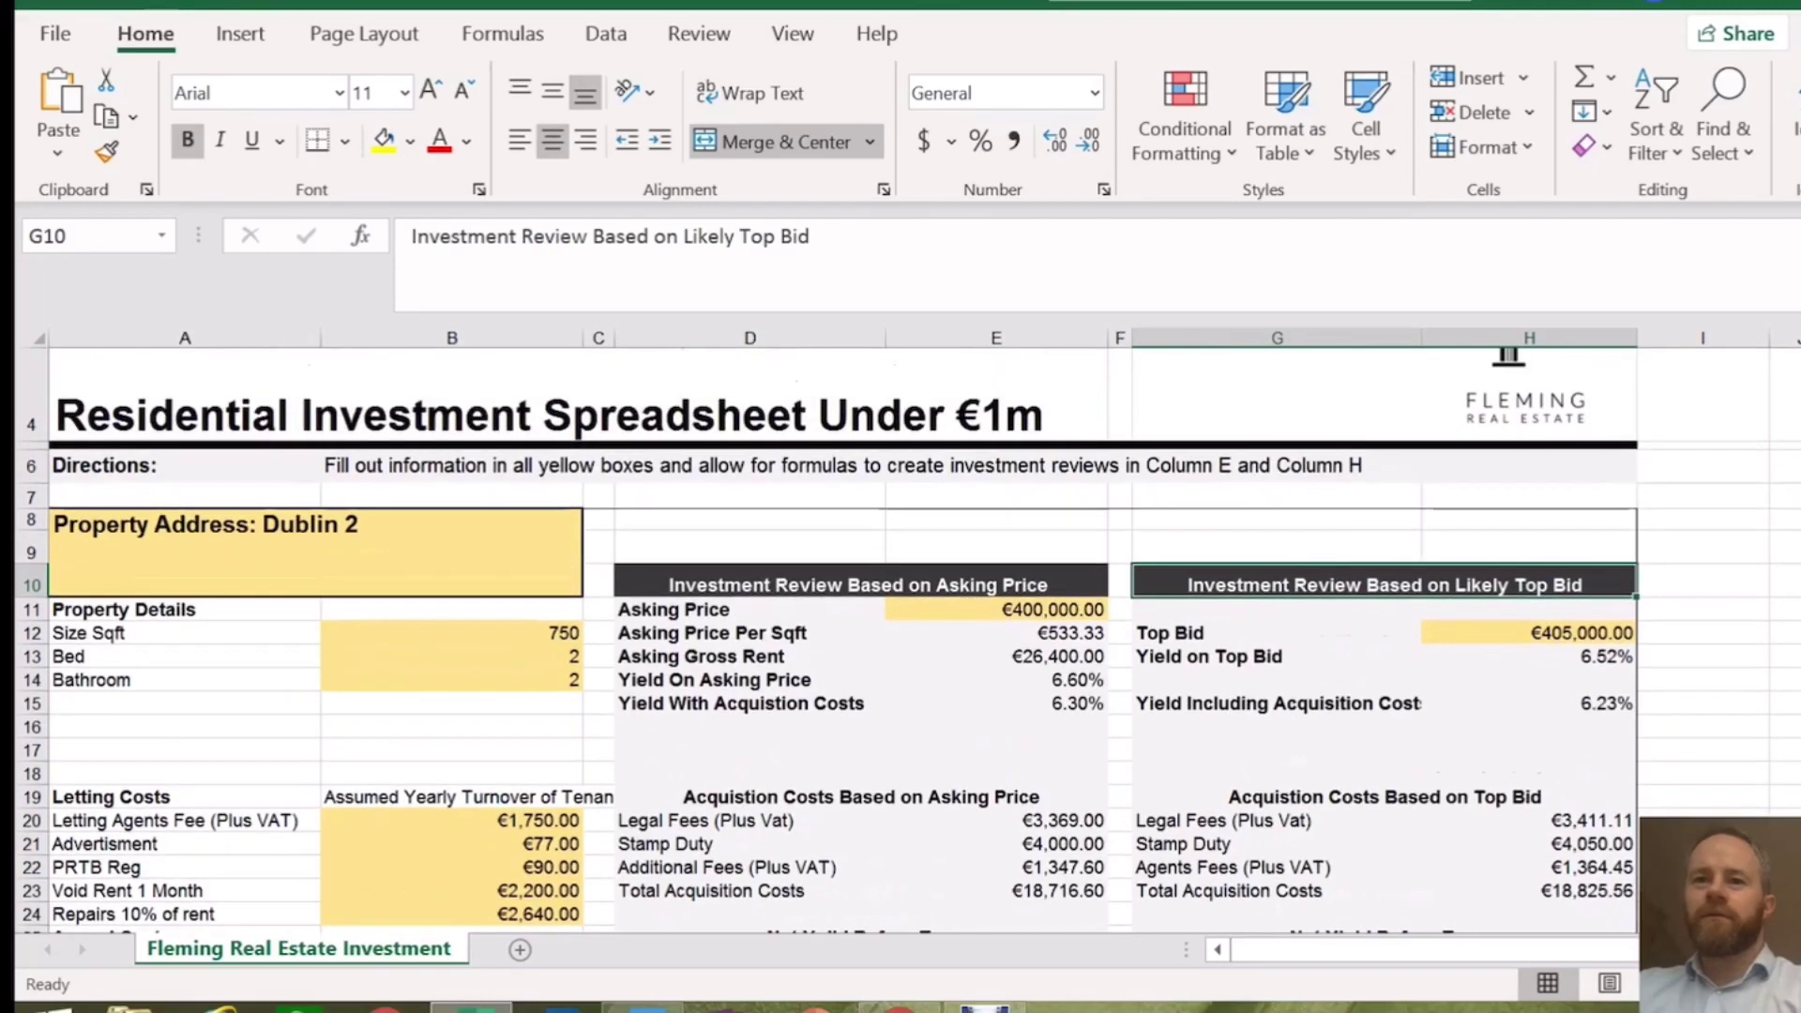
- Enter 400000 as the asking price in cell E11
left_click(995, 609)
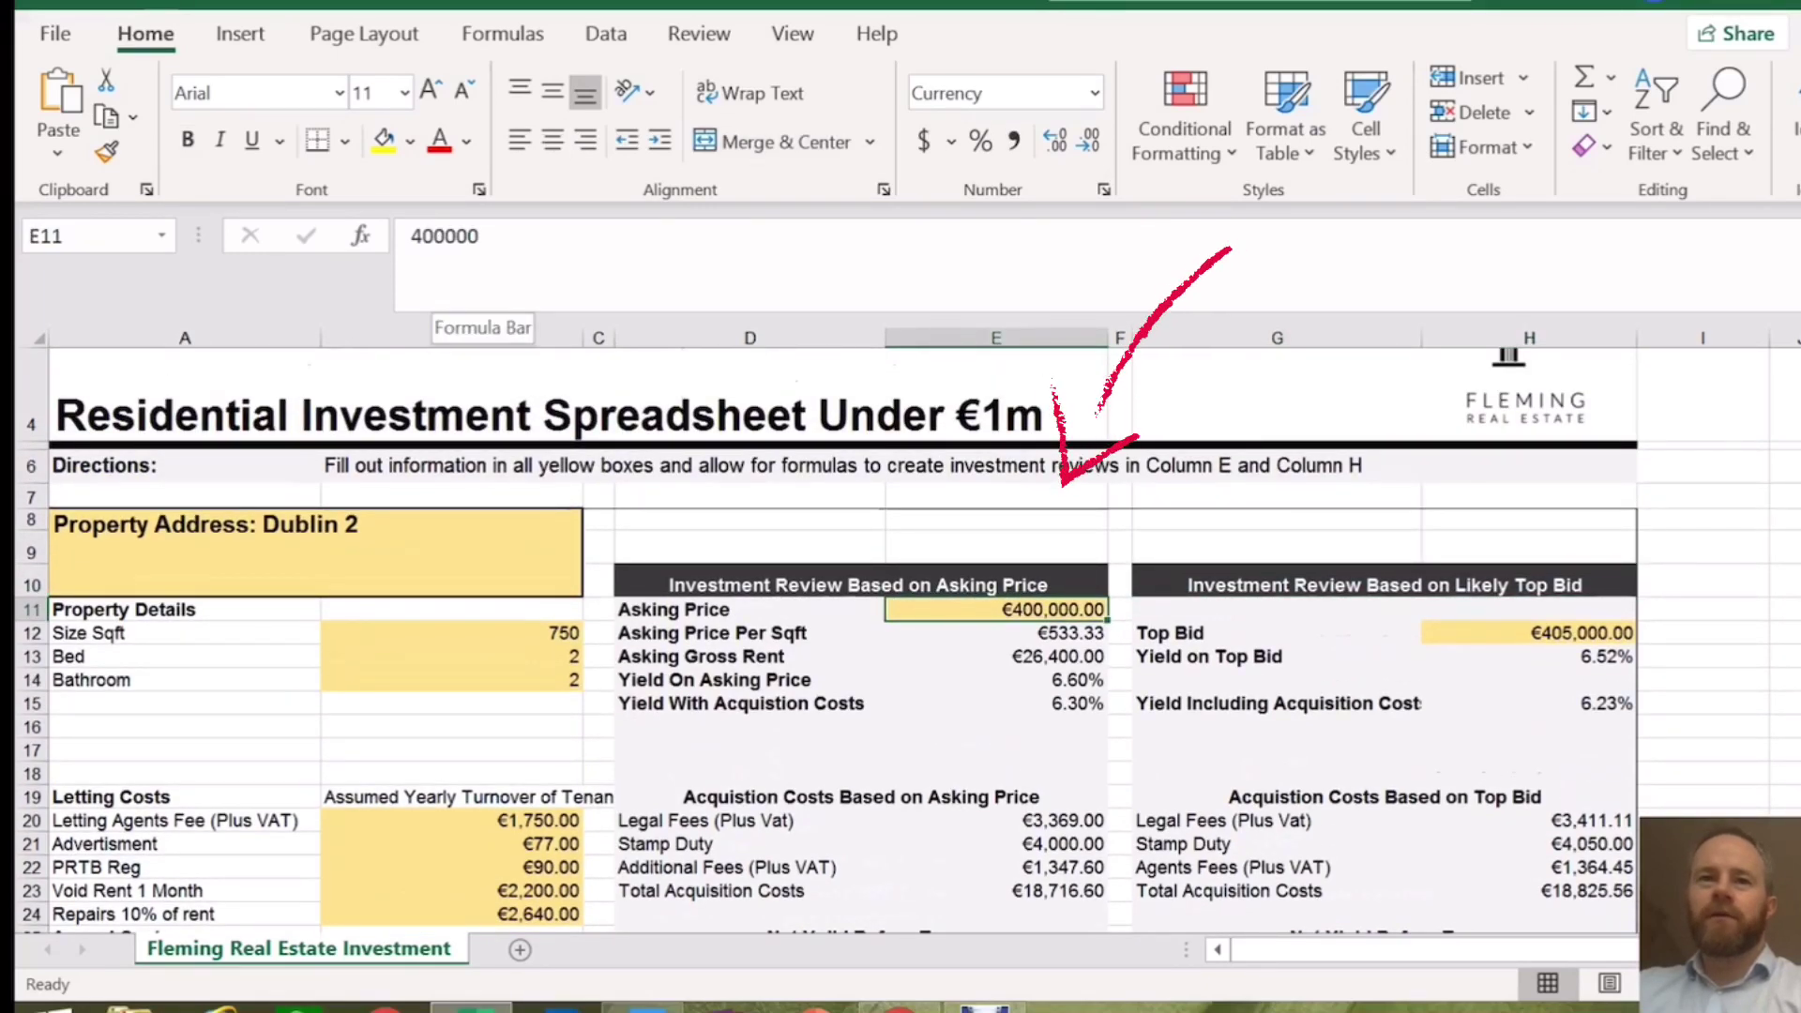
left_click(445, 237)
key("BackSpace")
key("BackSpace")
key("BackSpace")
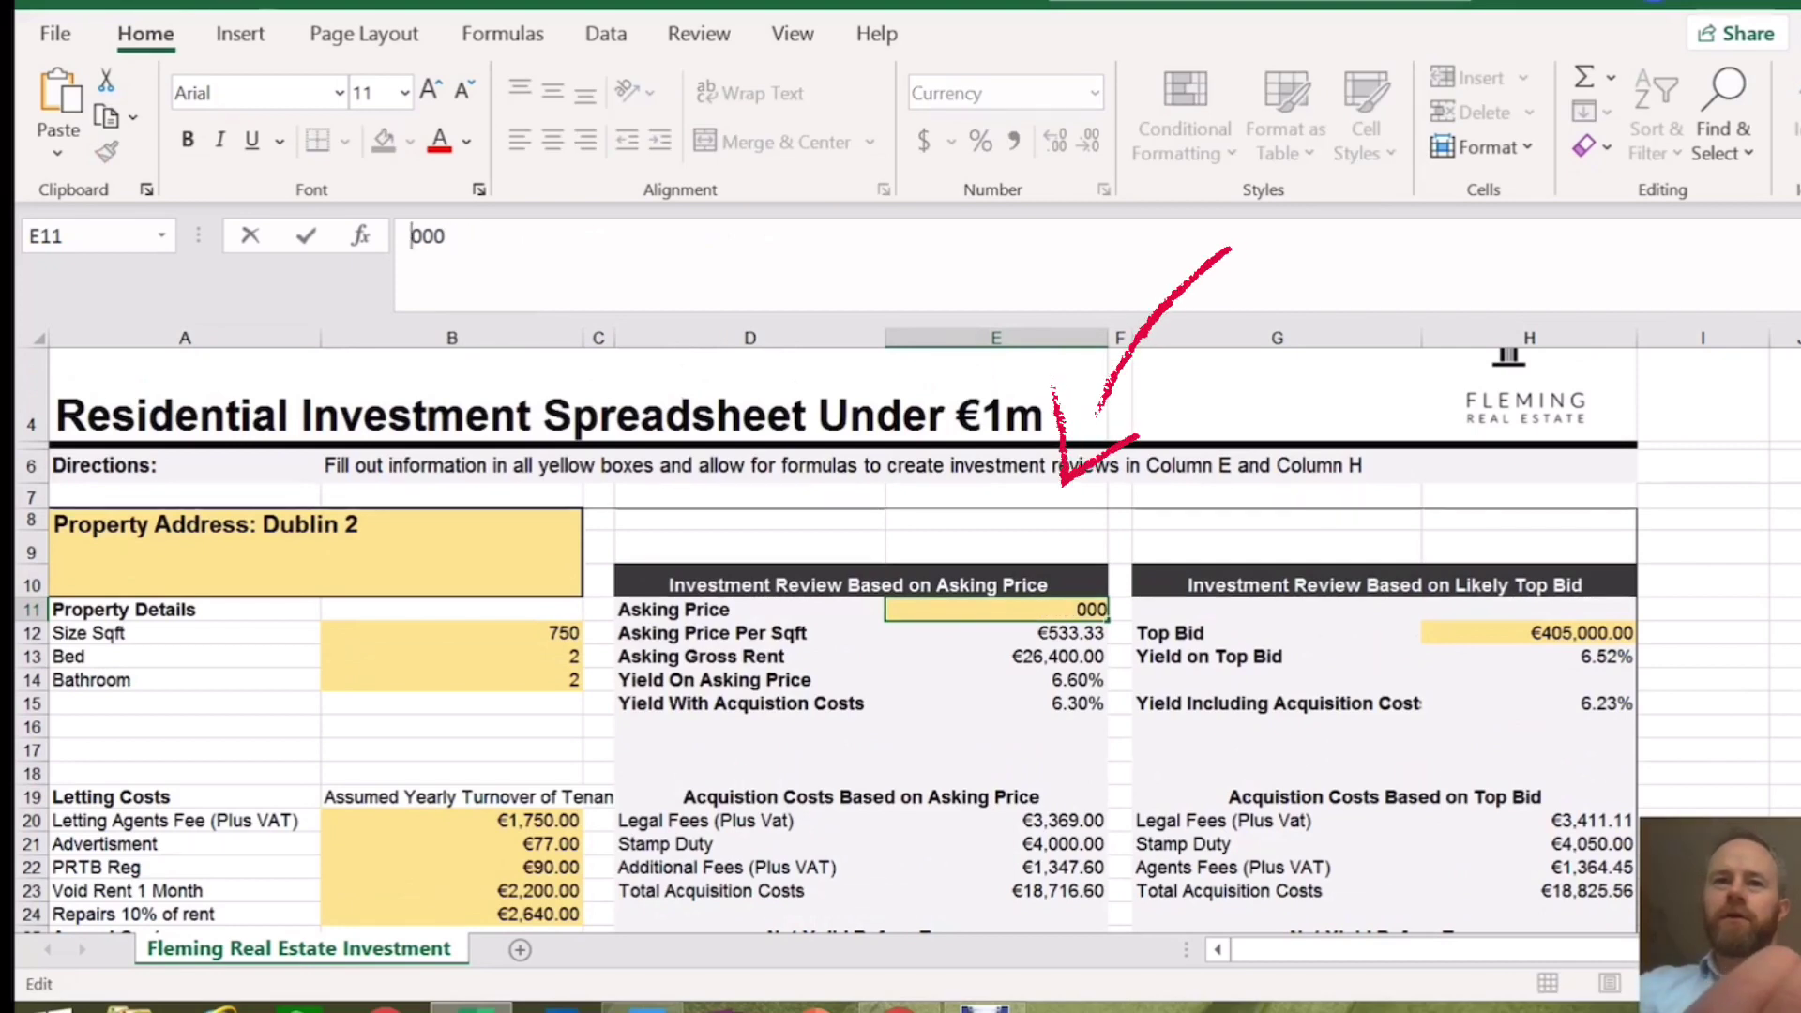
type("400")
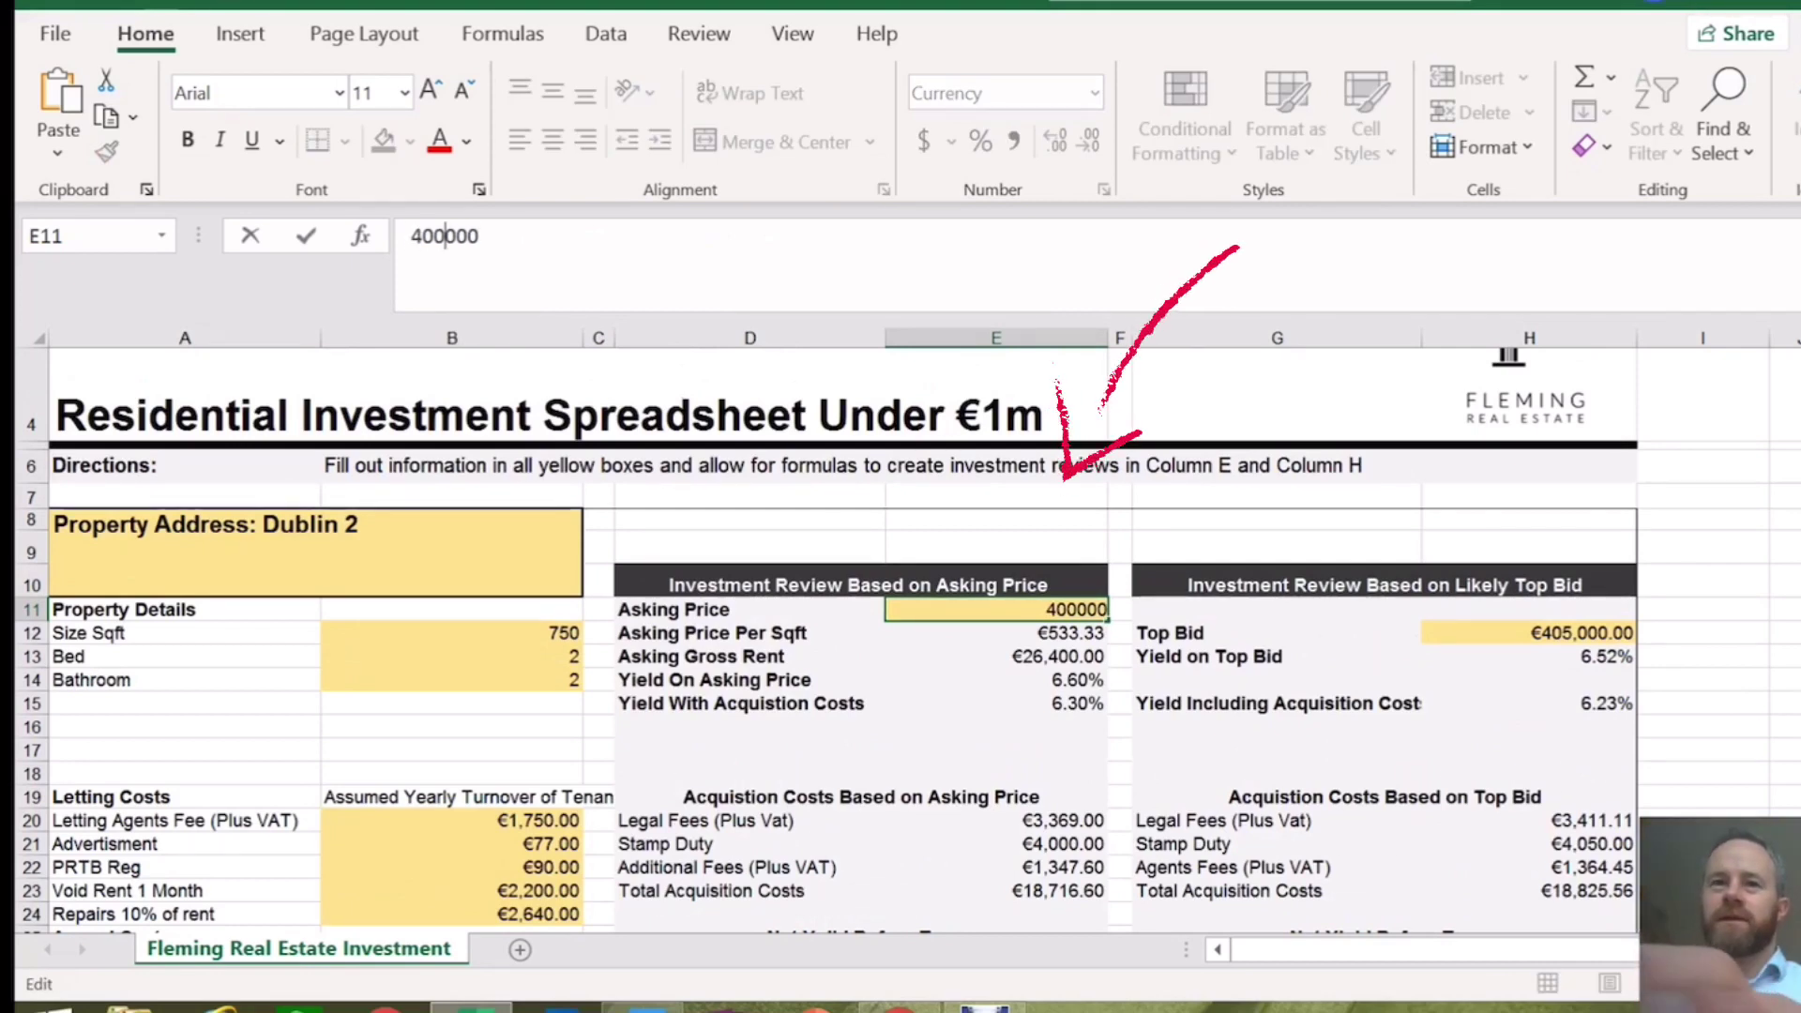
key("Return")
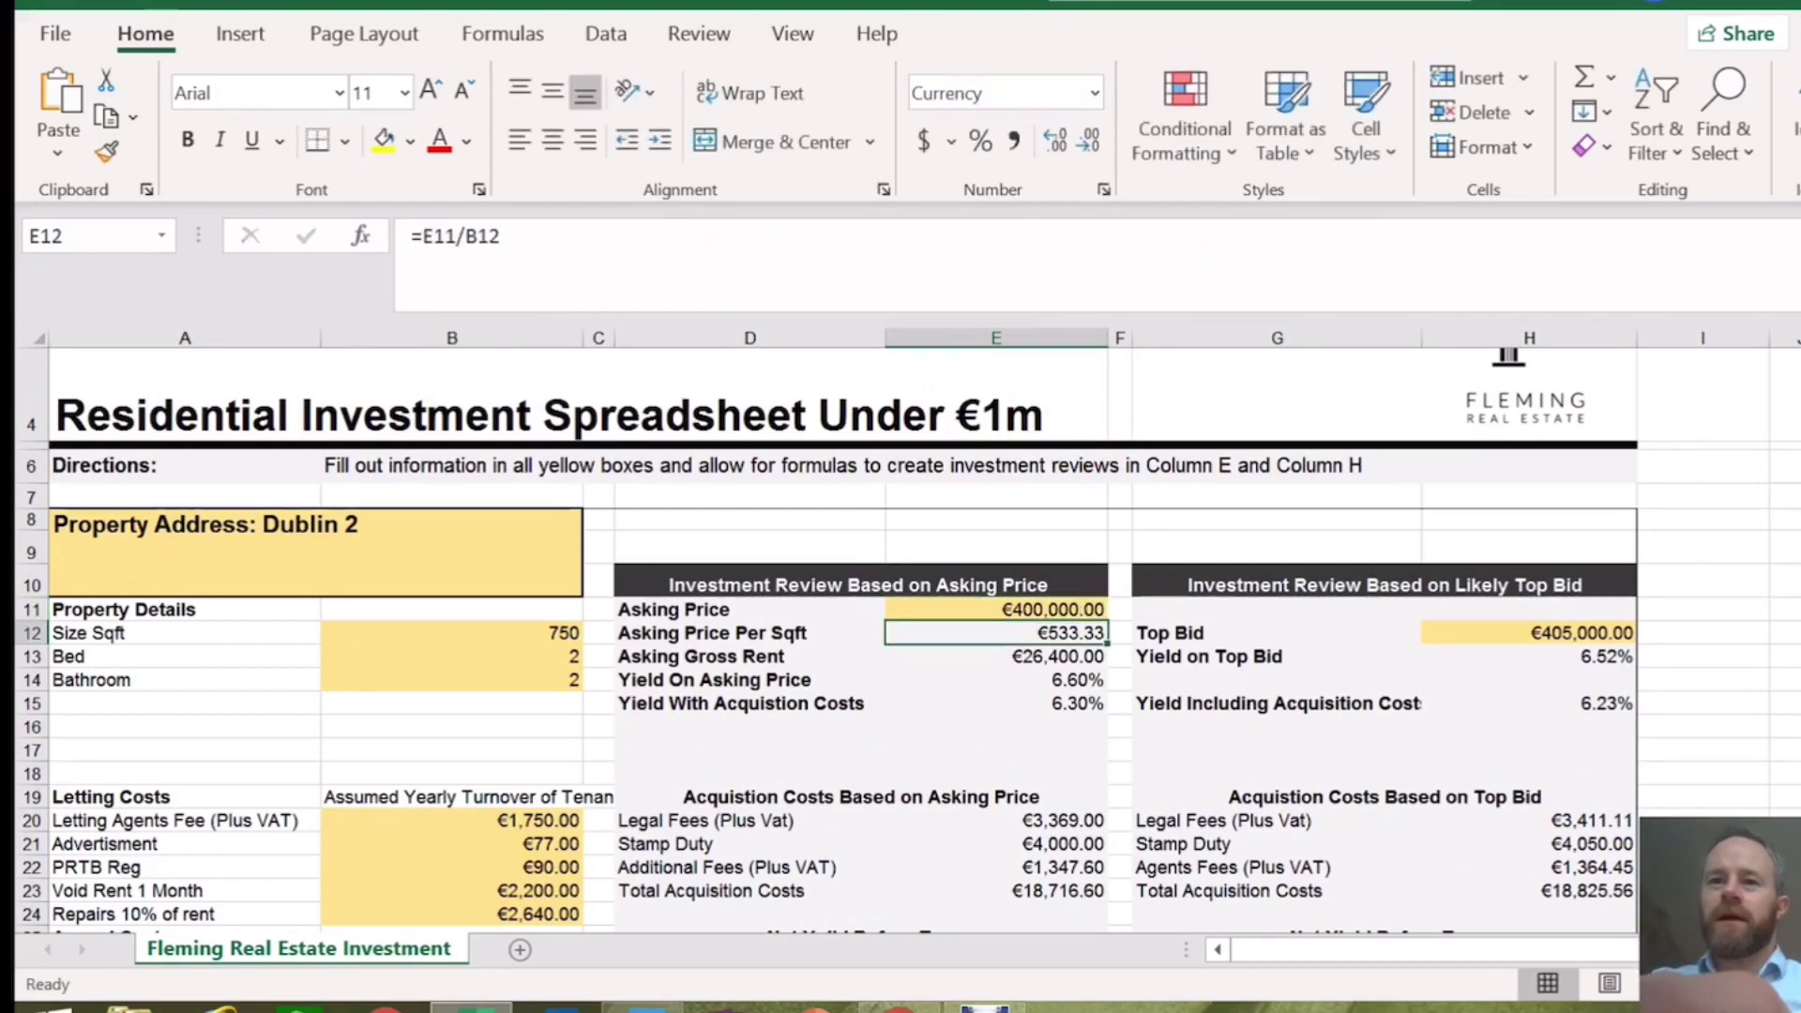
- Enter the asking gross rent in cell E13 as the formula =2200*12
left_click(996, 680)
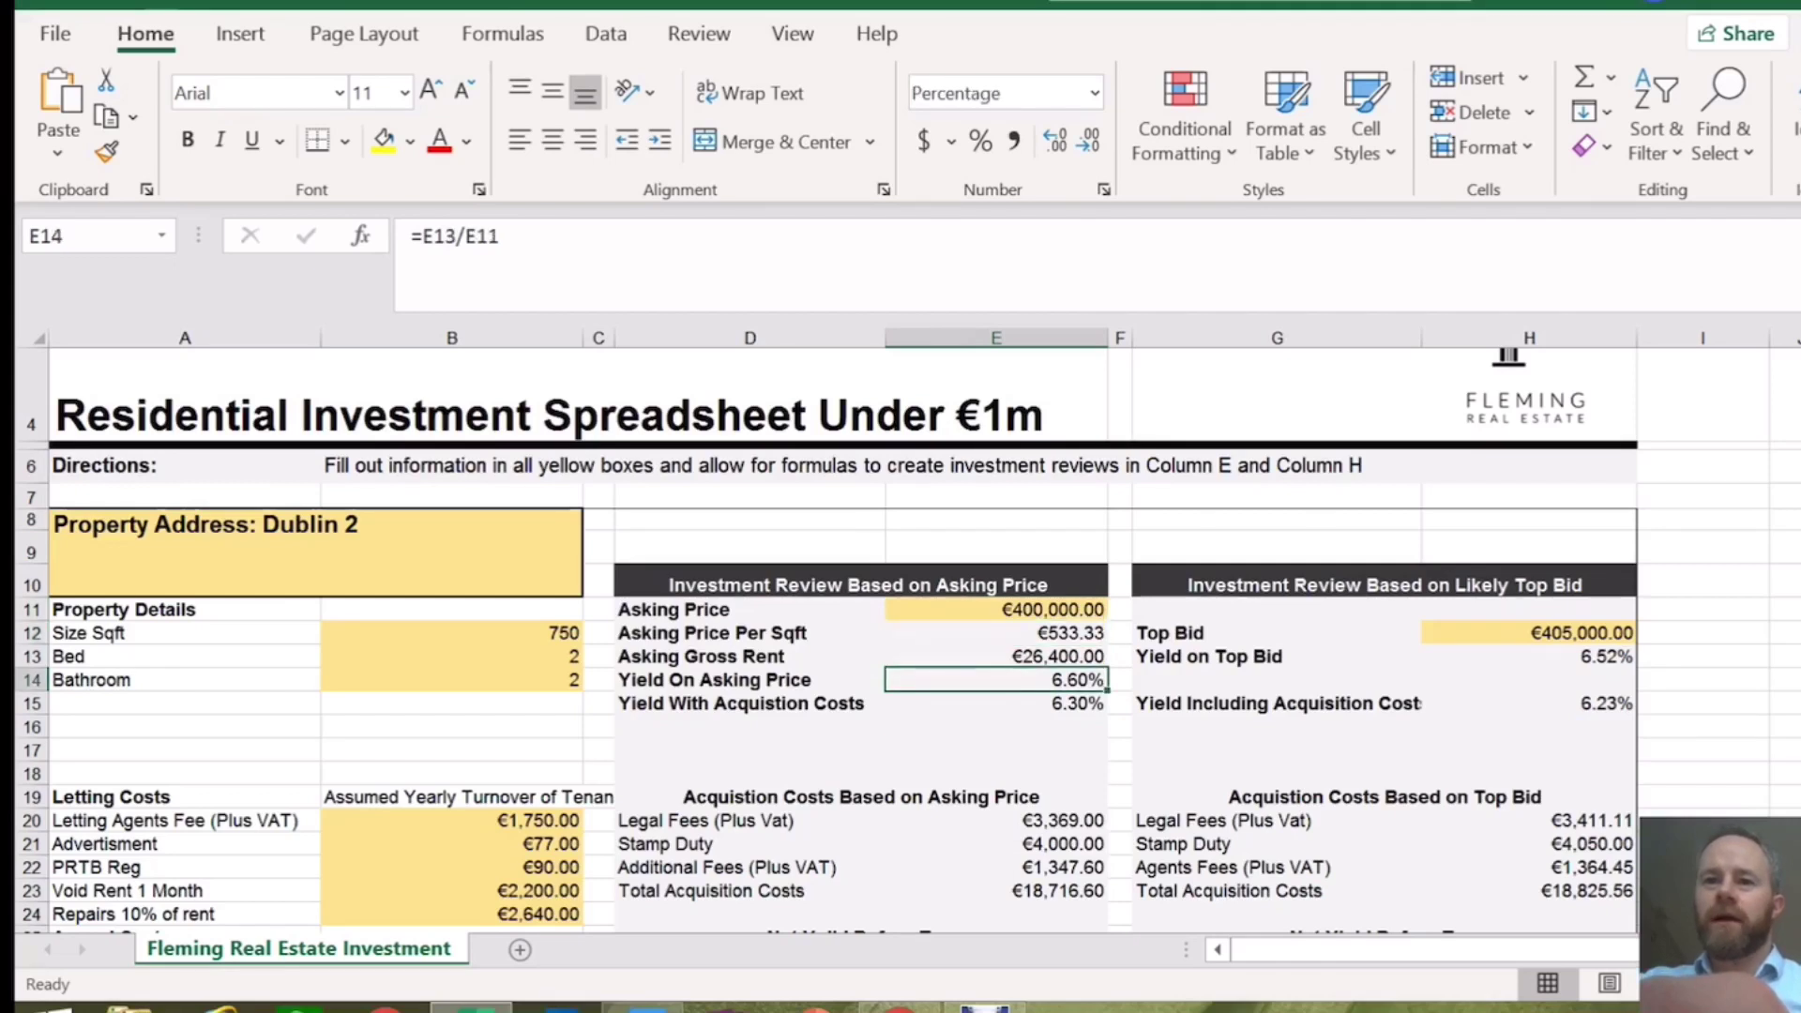
left_click(996, 656)
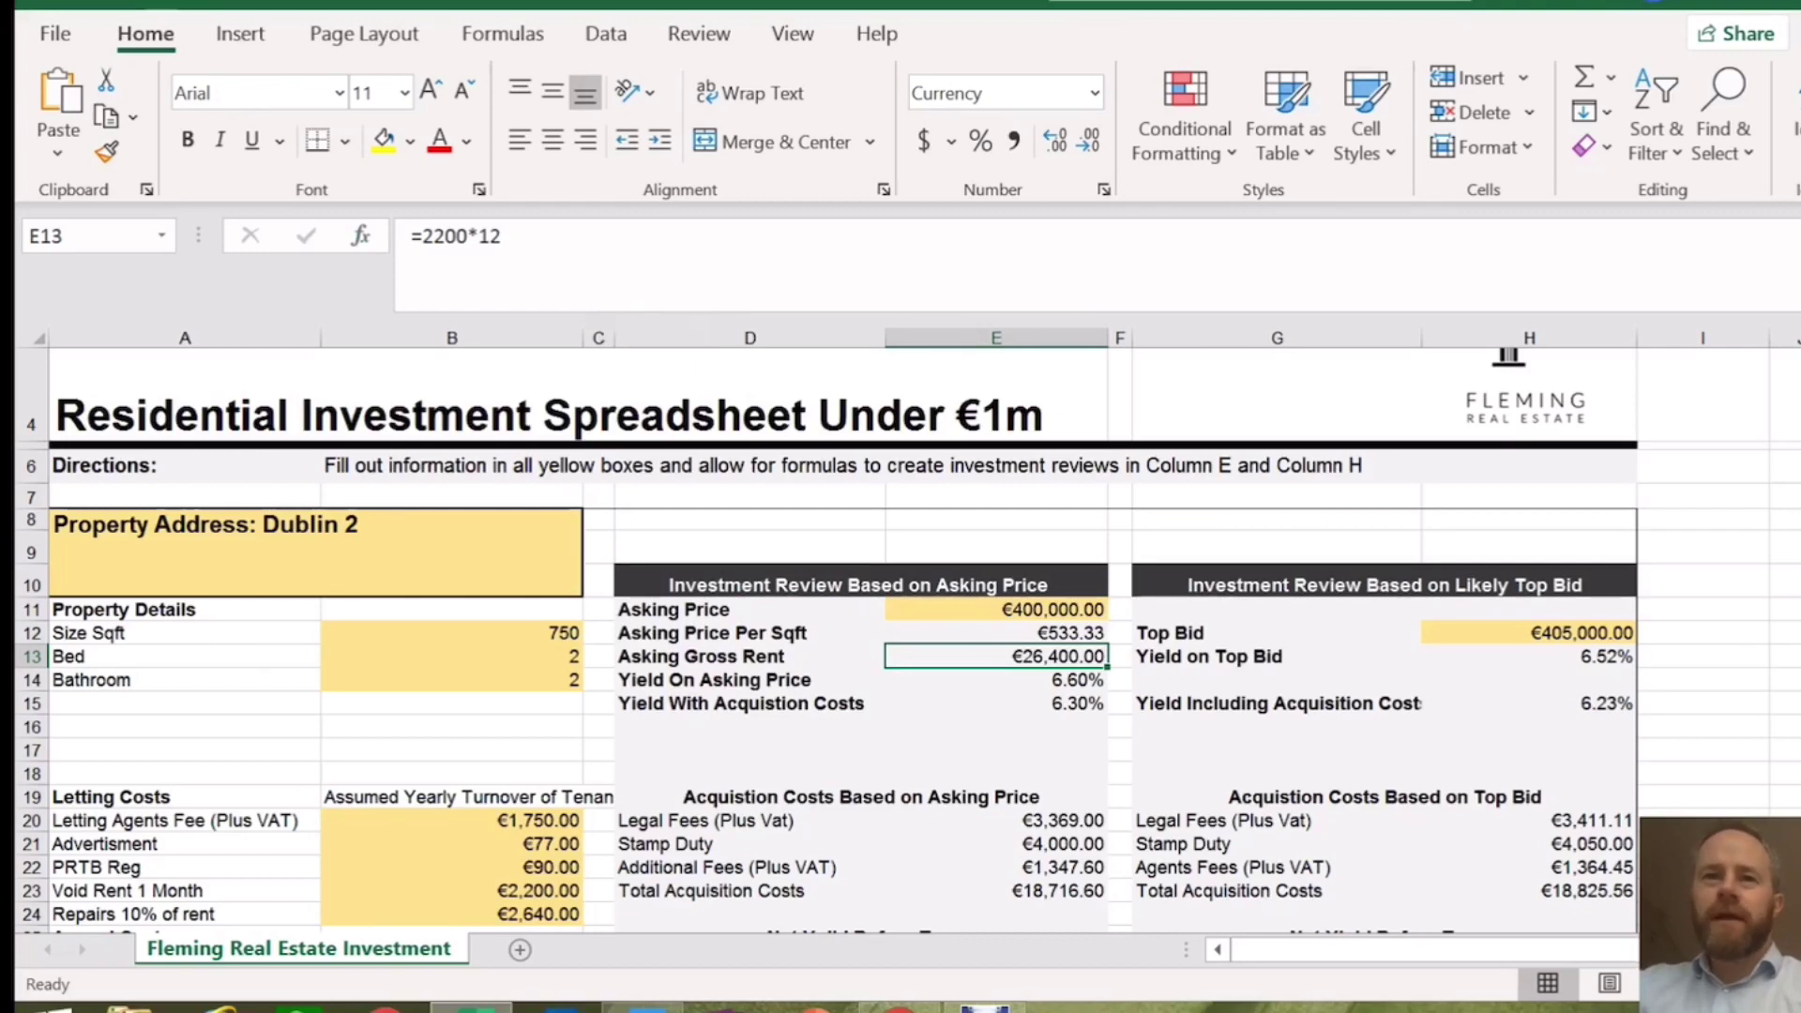
left_click(445, 236)
key("BackSpace")
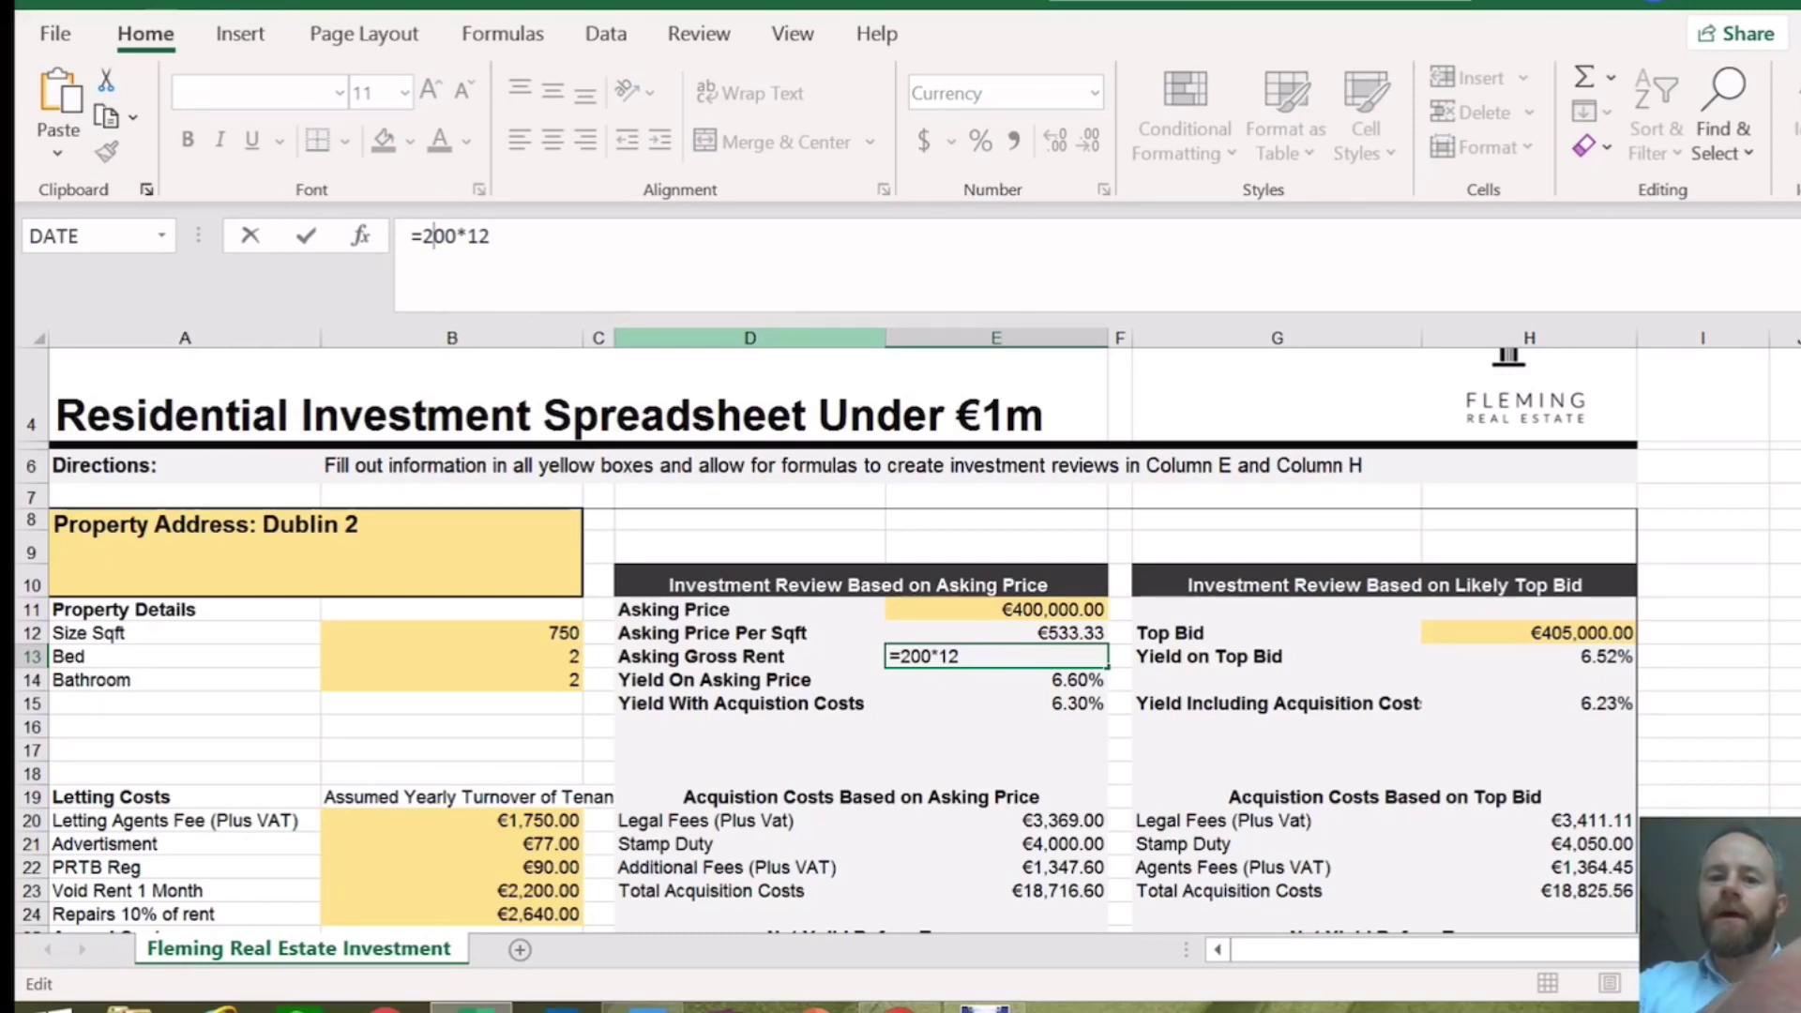
type("2")
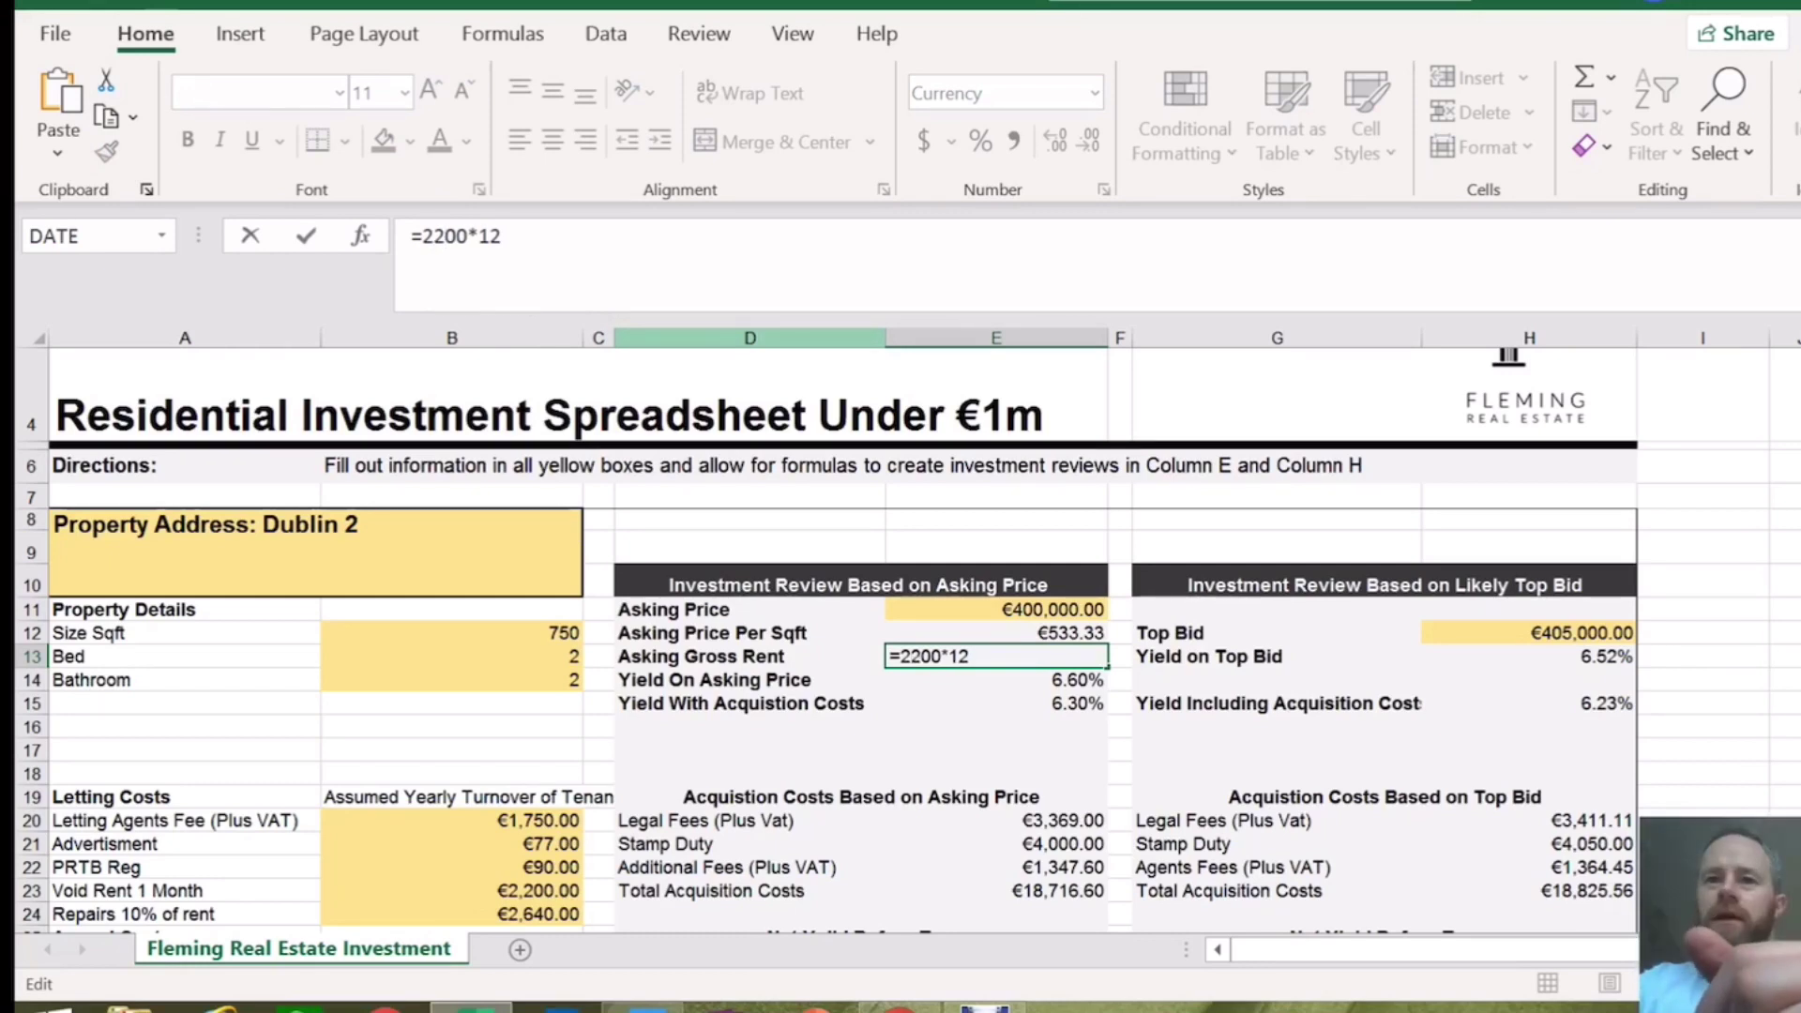
key("Return")
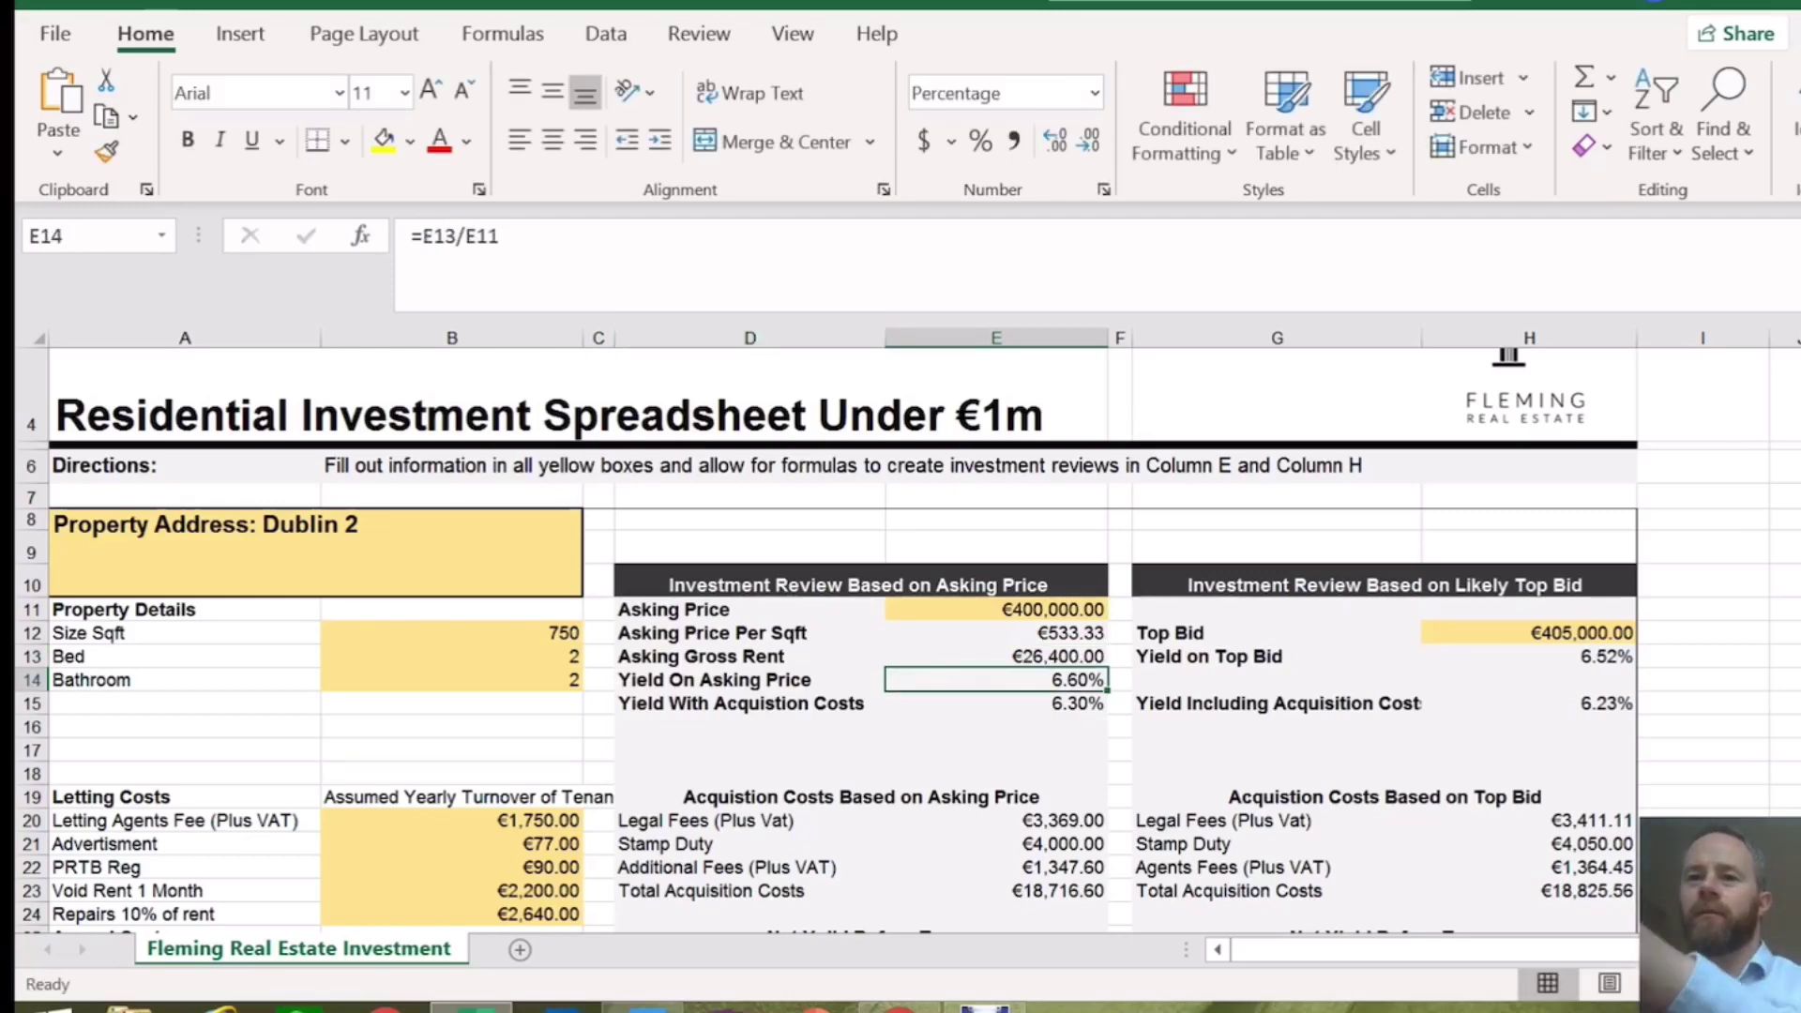
- Examine the size, bed and bathroom input cells in the property details, including the entry note for the square footage
scroll(901, 638, "down", 5)
scroll(901, 637, "up", 2)
scroll(901, 638, "up", 2)
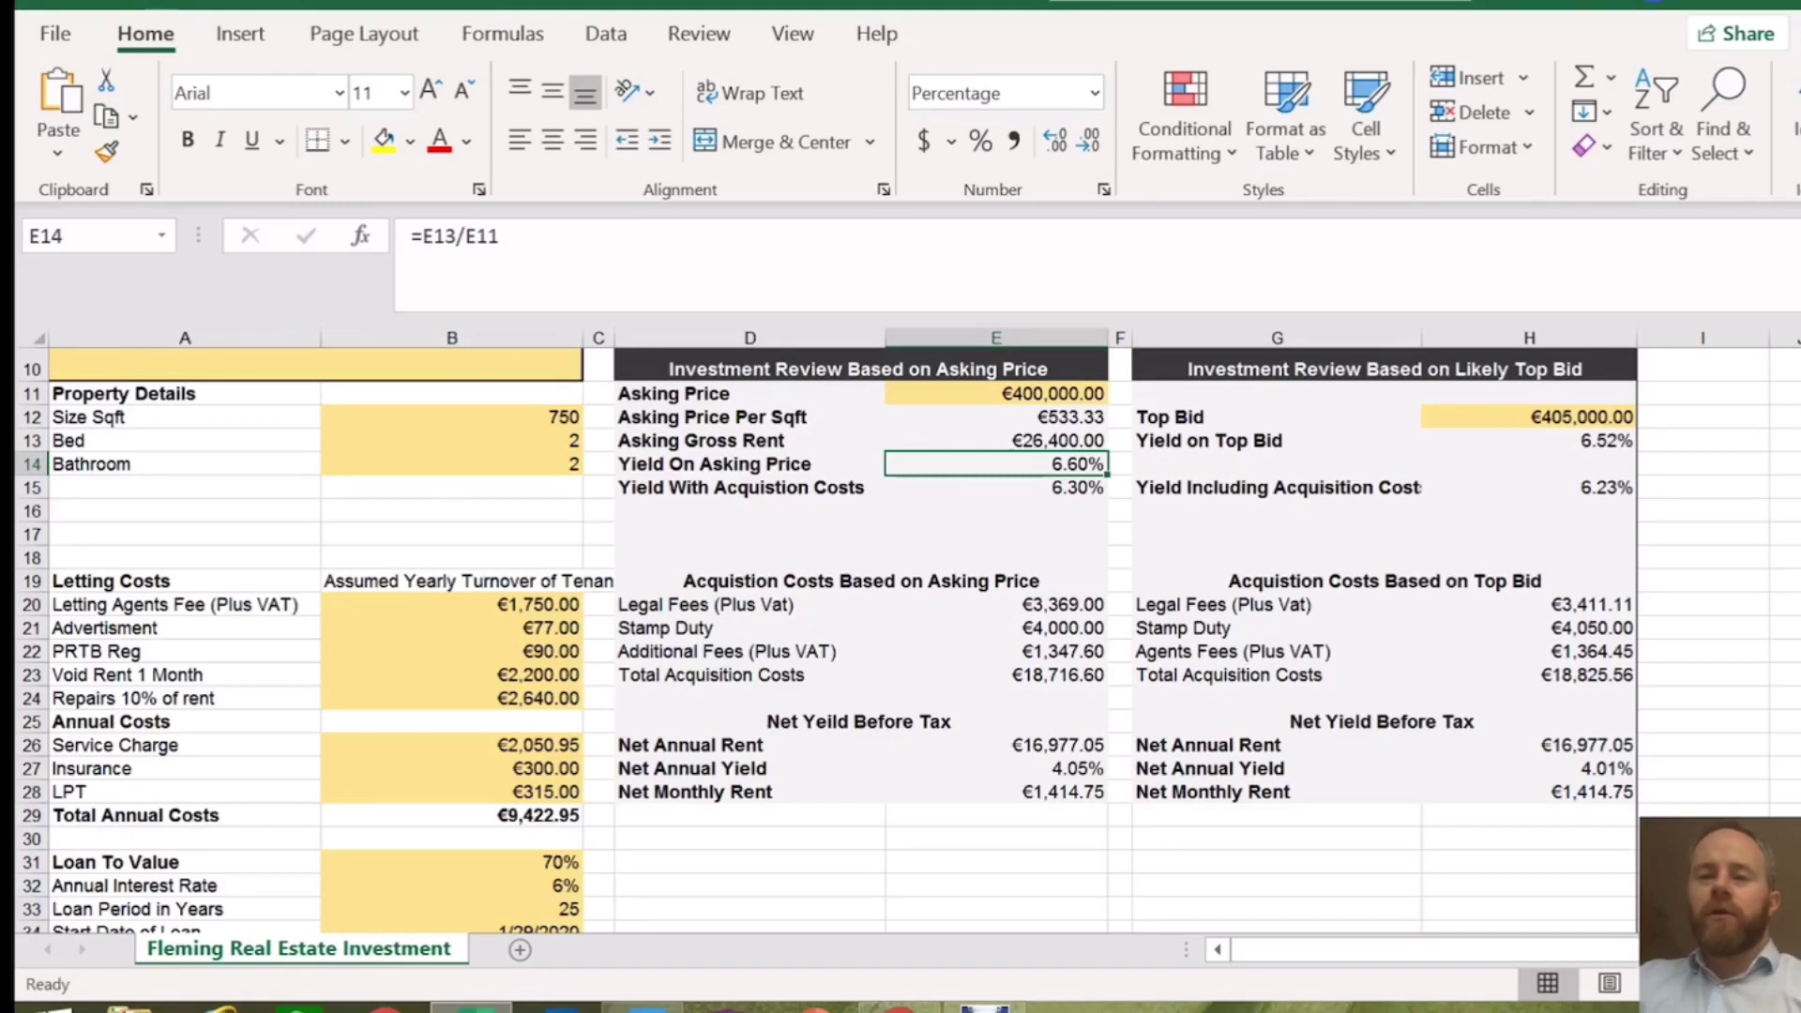
scroll(901, 638, "up", 1)
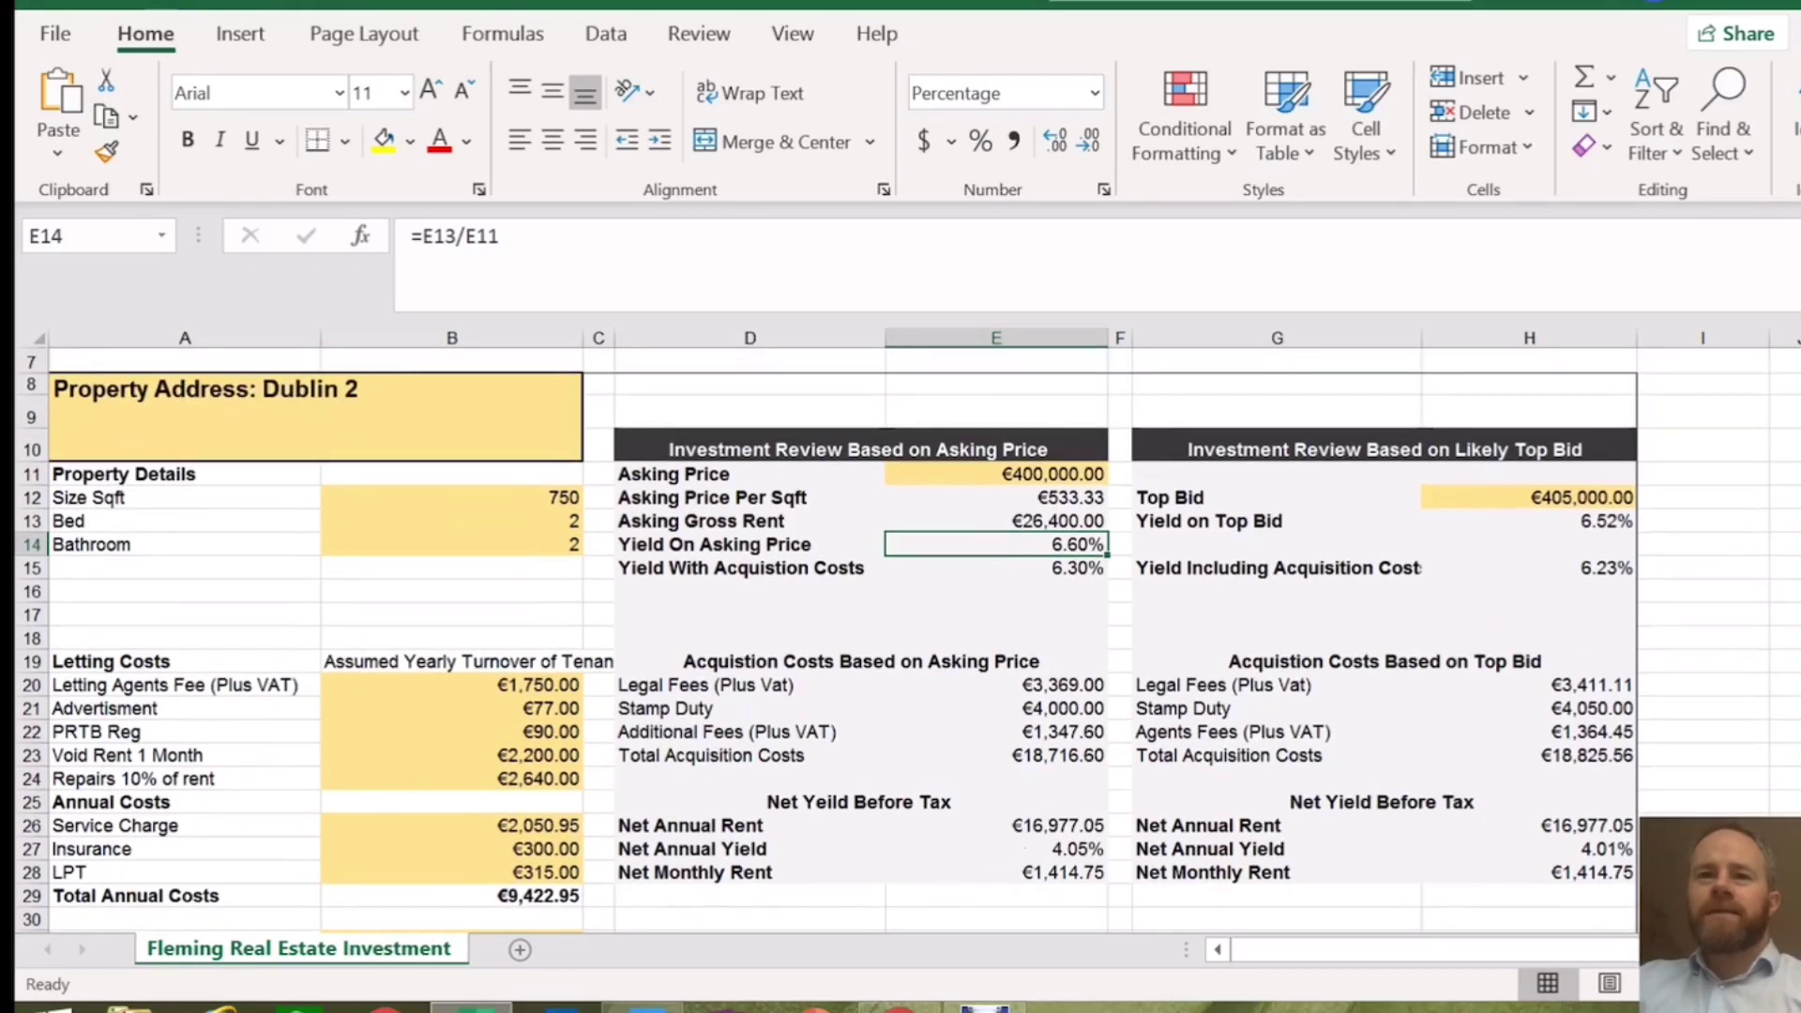
left_click(451, 497)
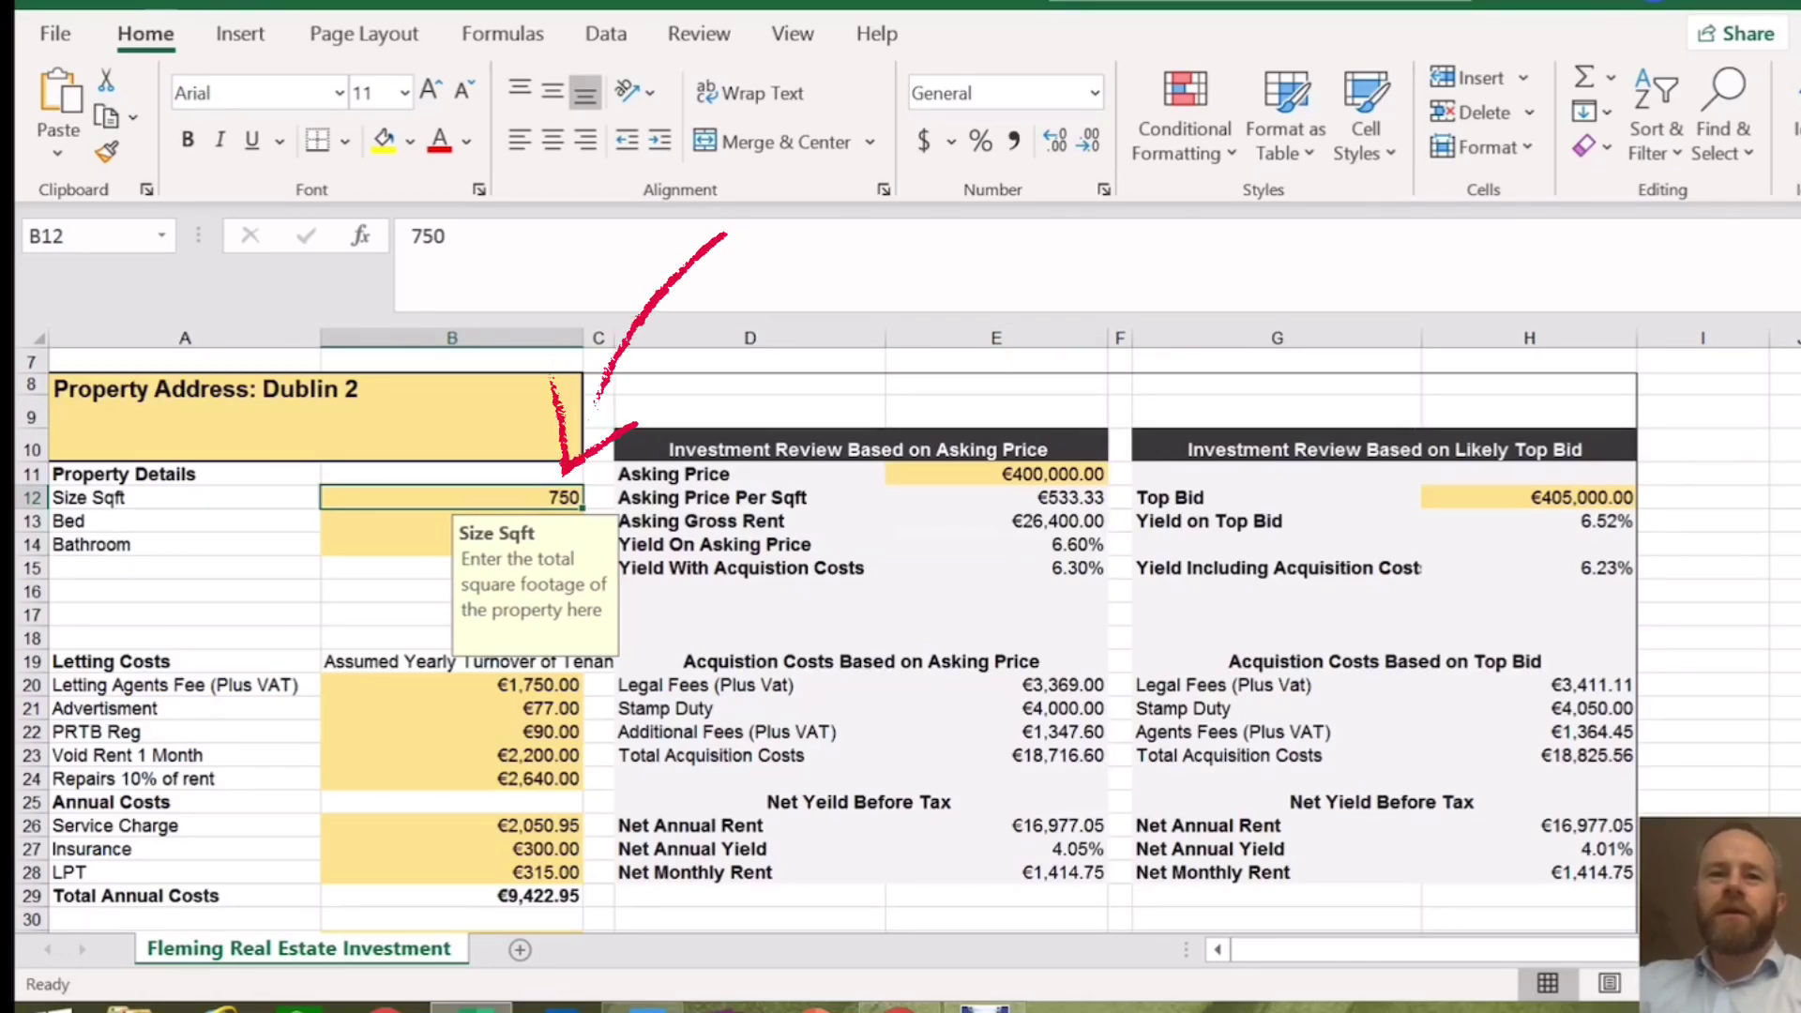
left_click(451, 591)
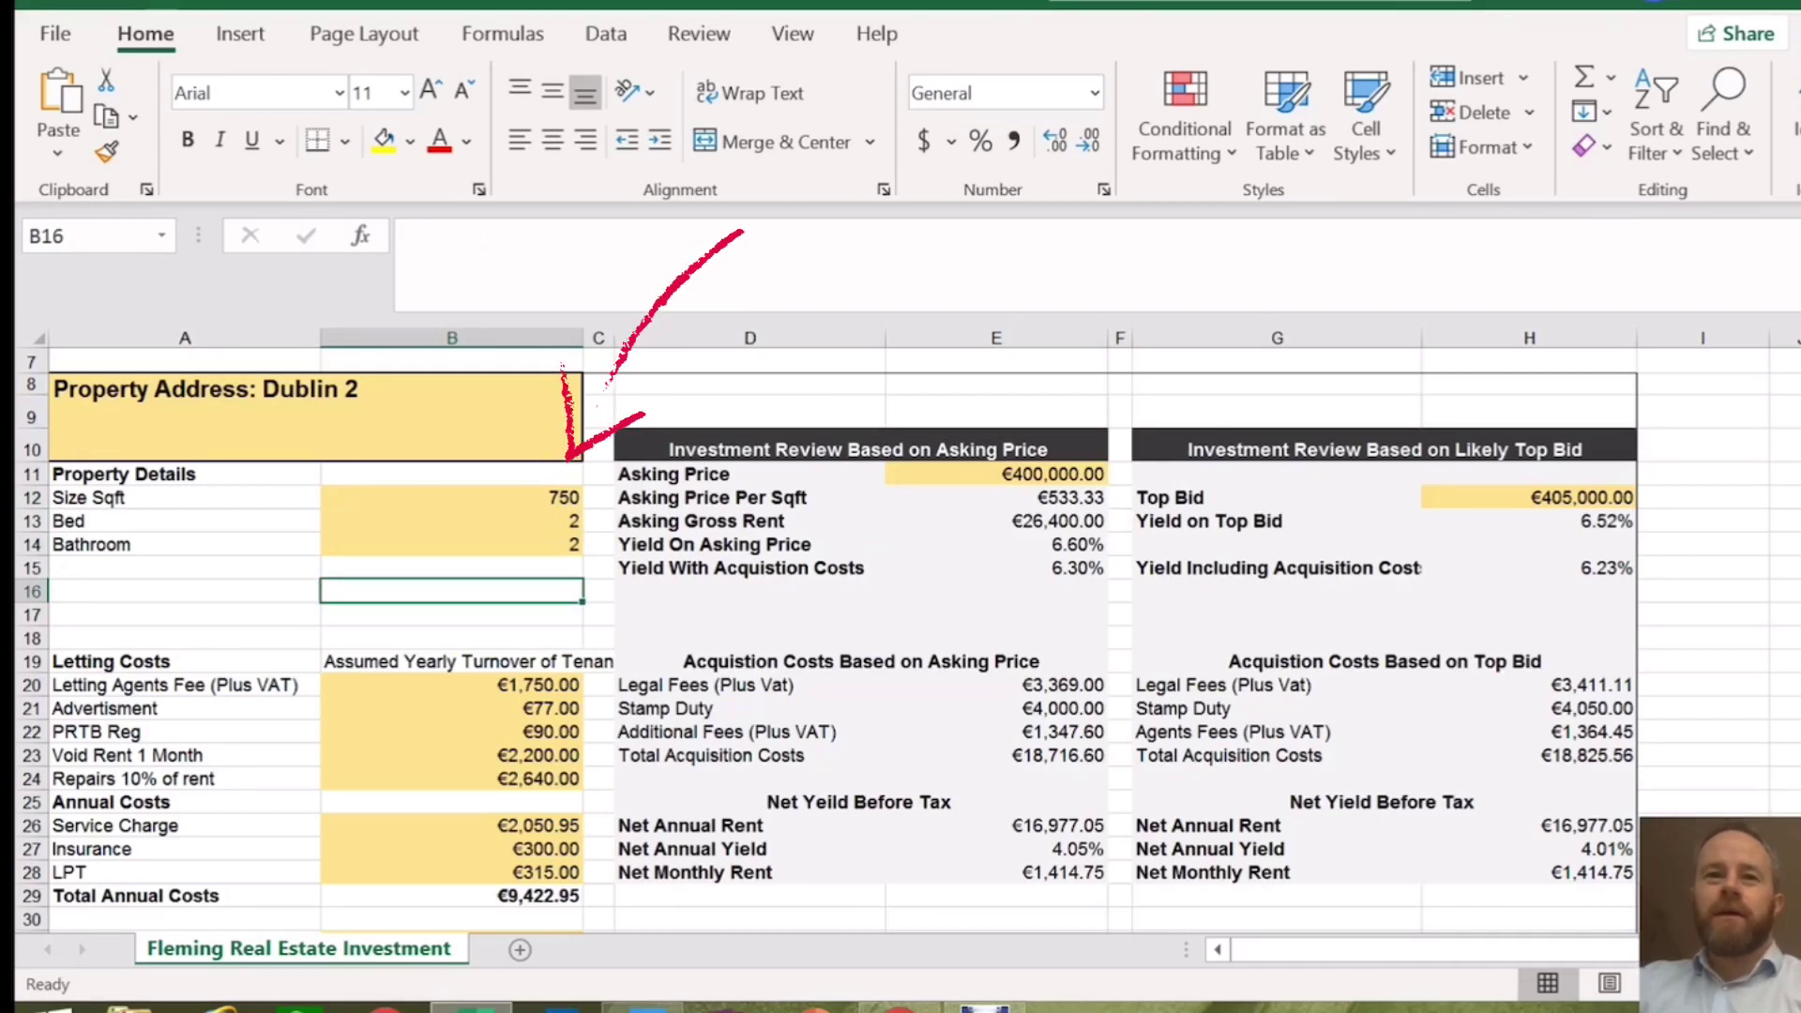
left_click(451, 497)
left_click(452, 591)
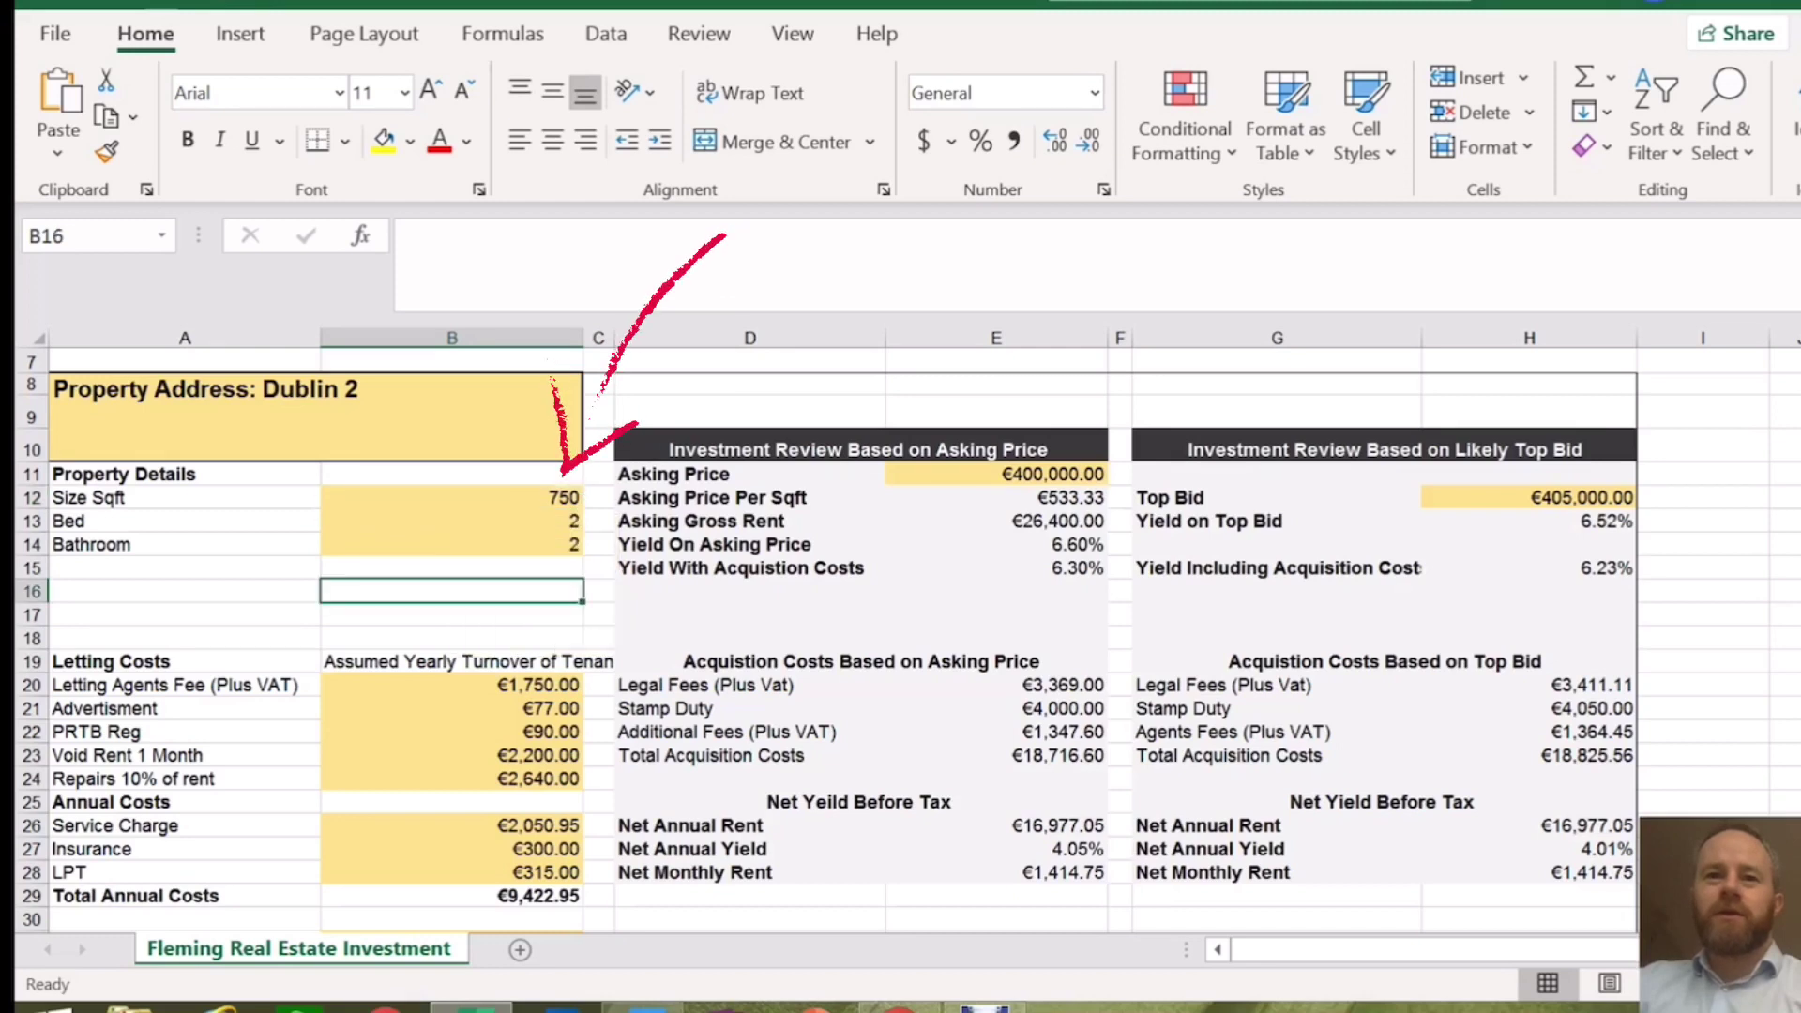
left_click(452, 520)
left_click(452, 591)
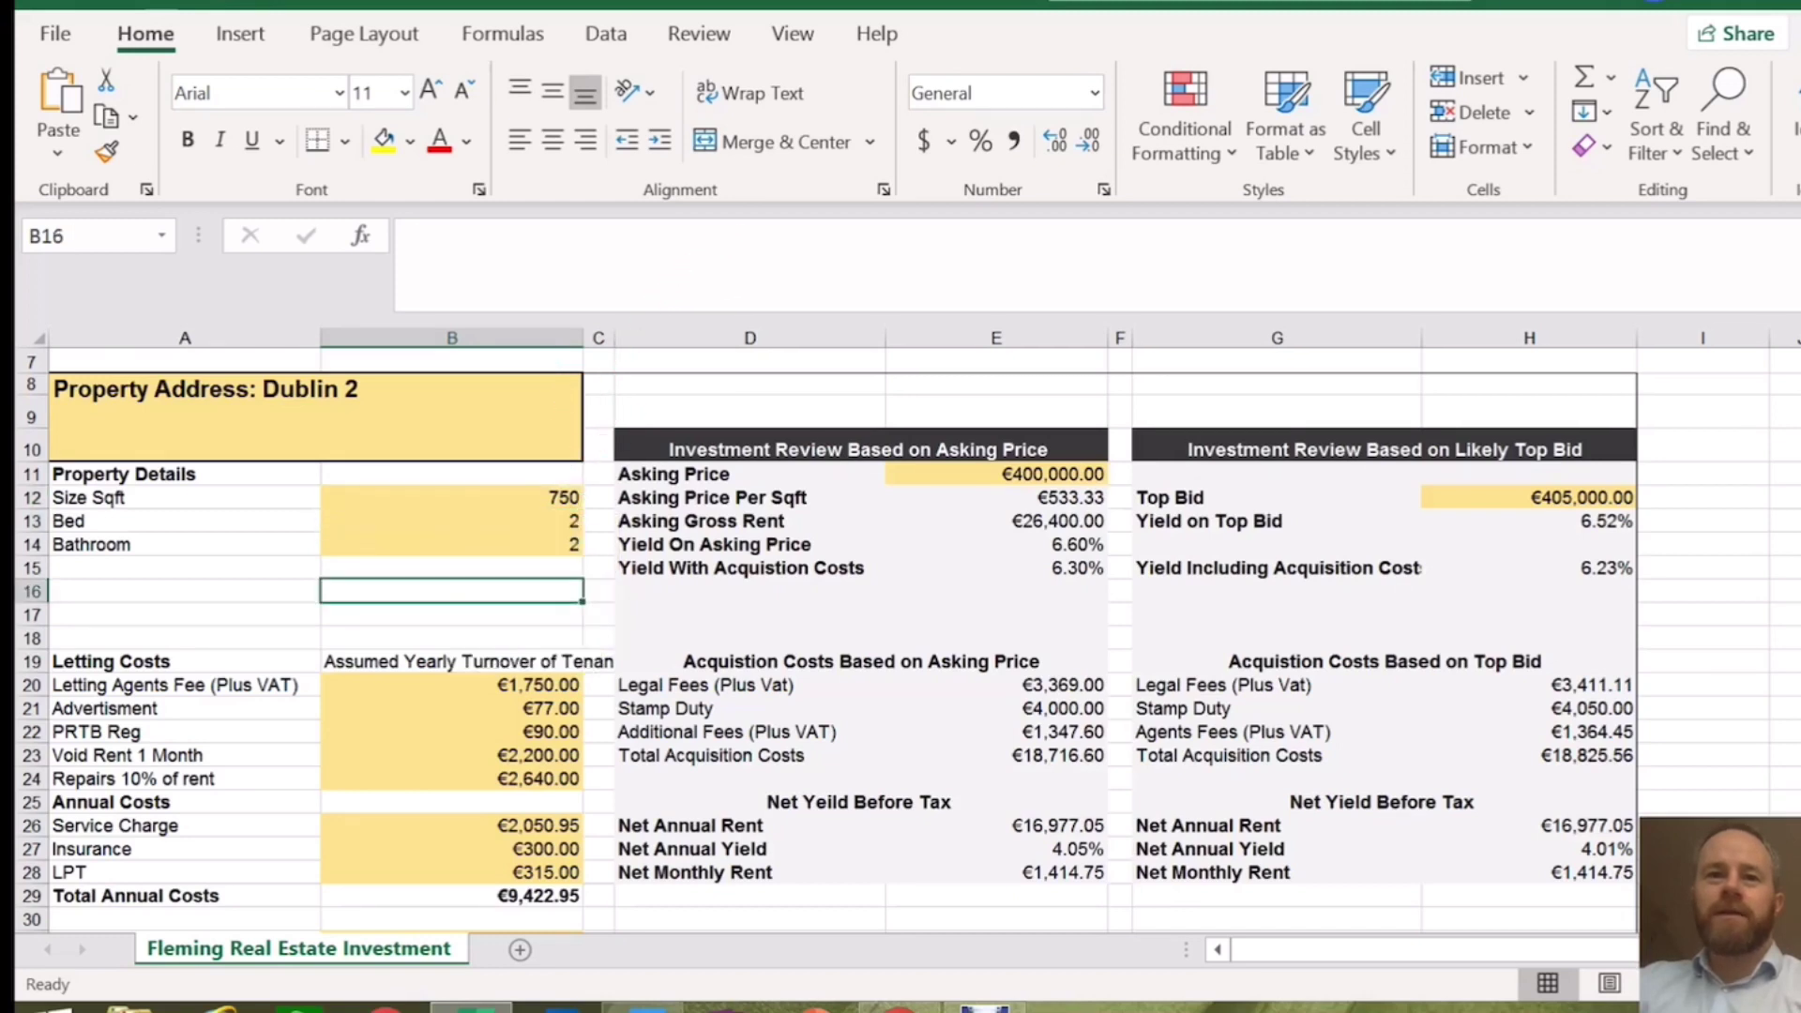
left_click(451, 544)
left_click(451, 615)
- Read the entry notes on the letting agent's fee and advertisement cells in the letting costs
scroll(842, 640, "down", 1)
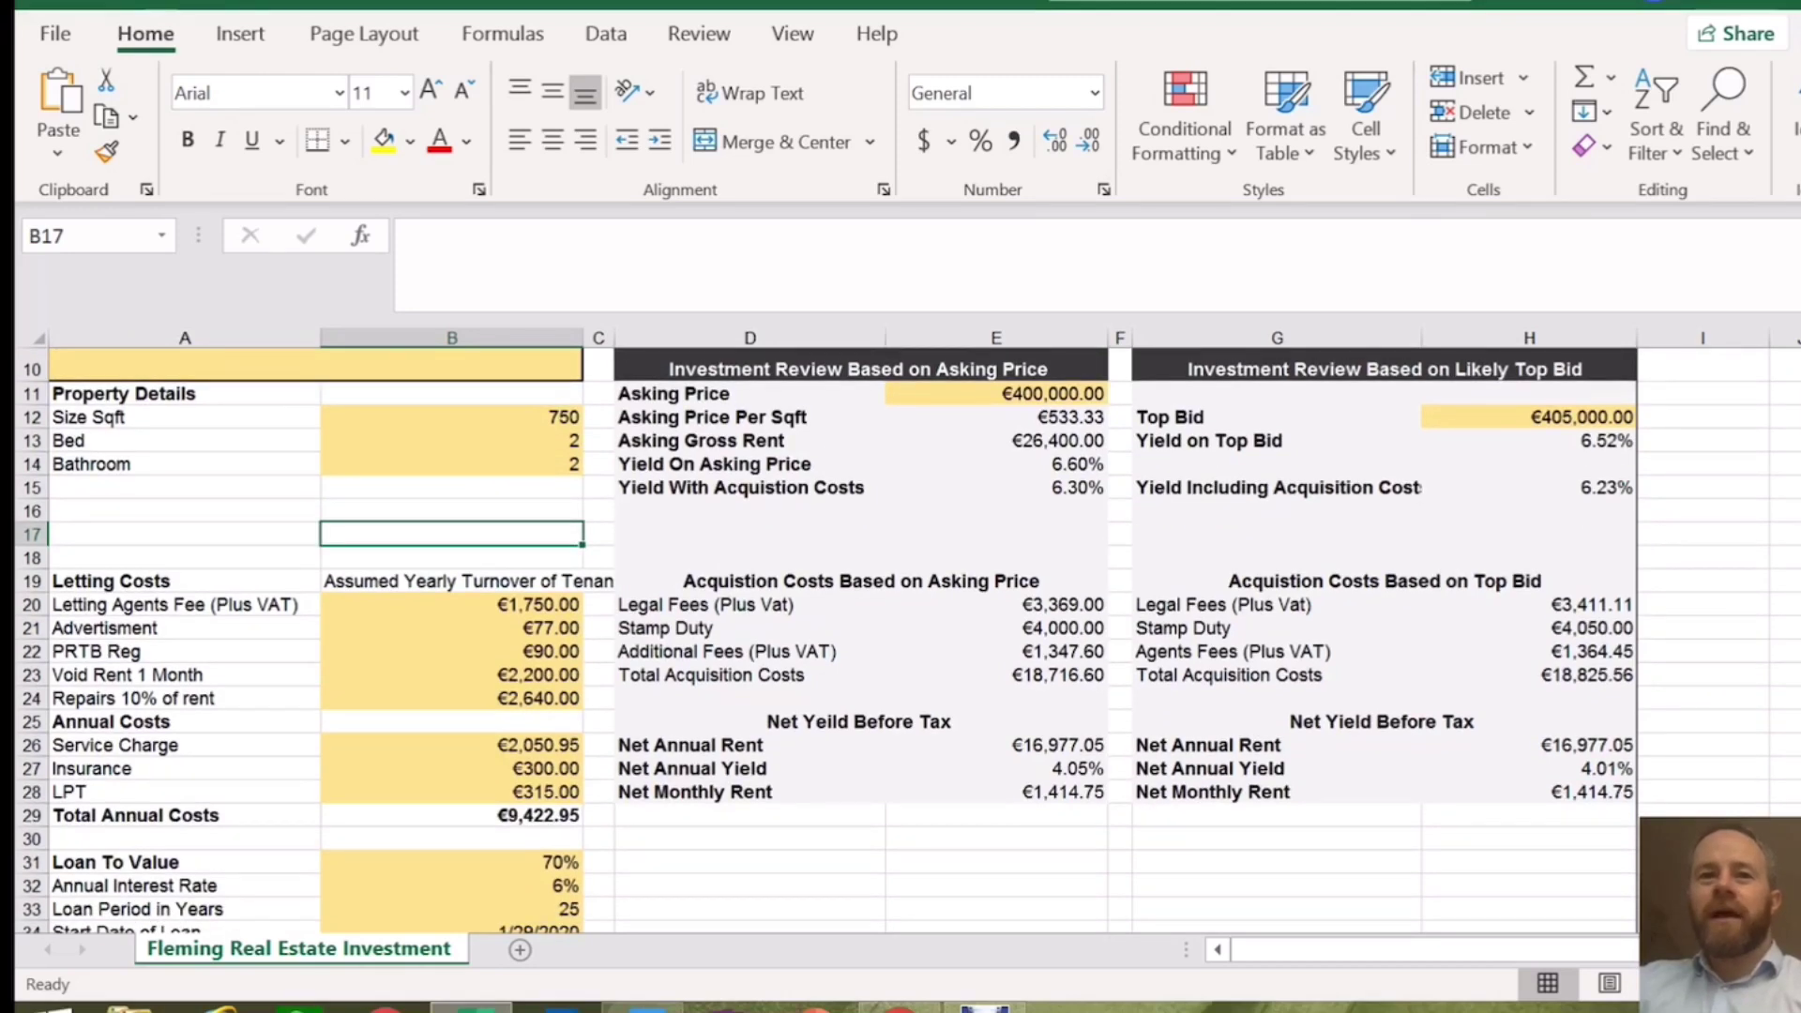
scroll(907, 640, "down", 1)
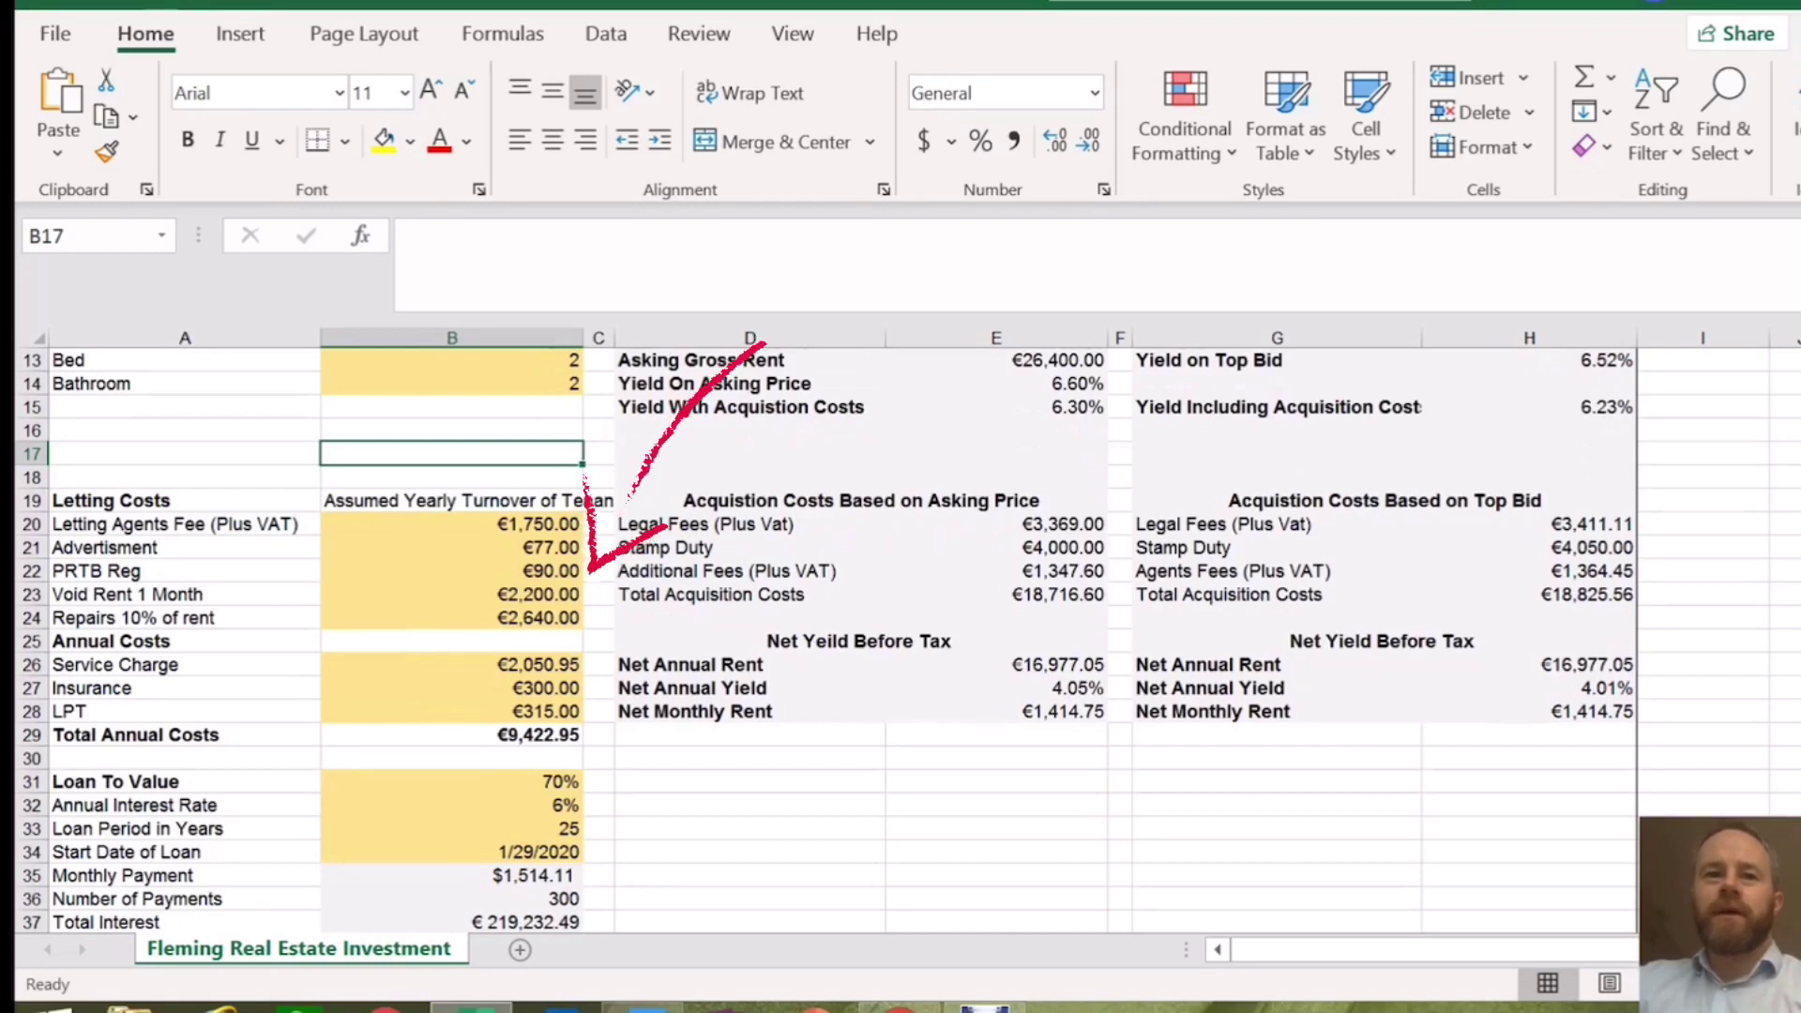
left_click(452, 548)
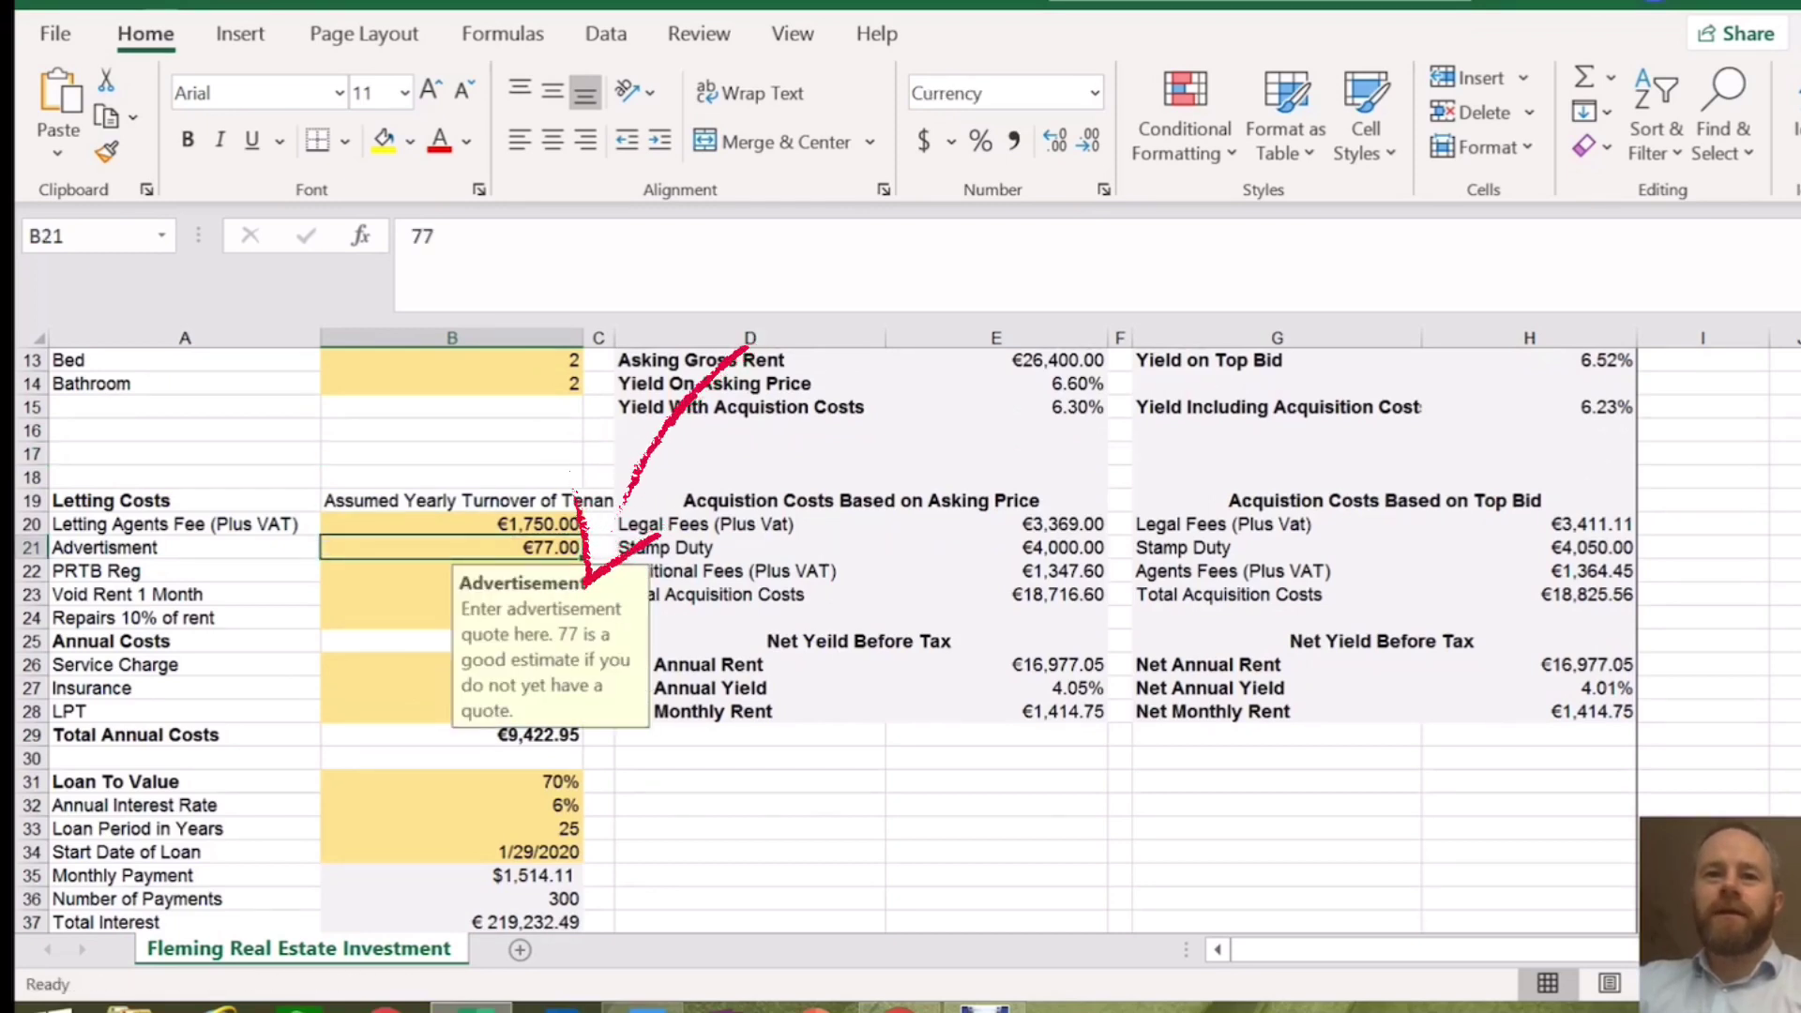
left_click(451, 523)
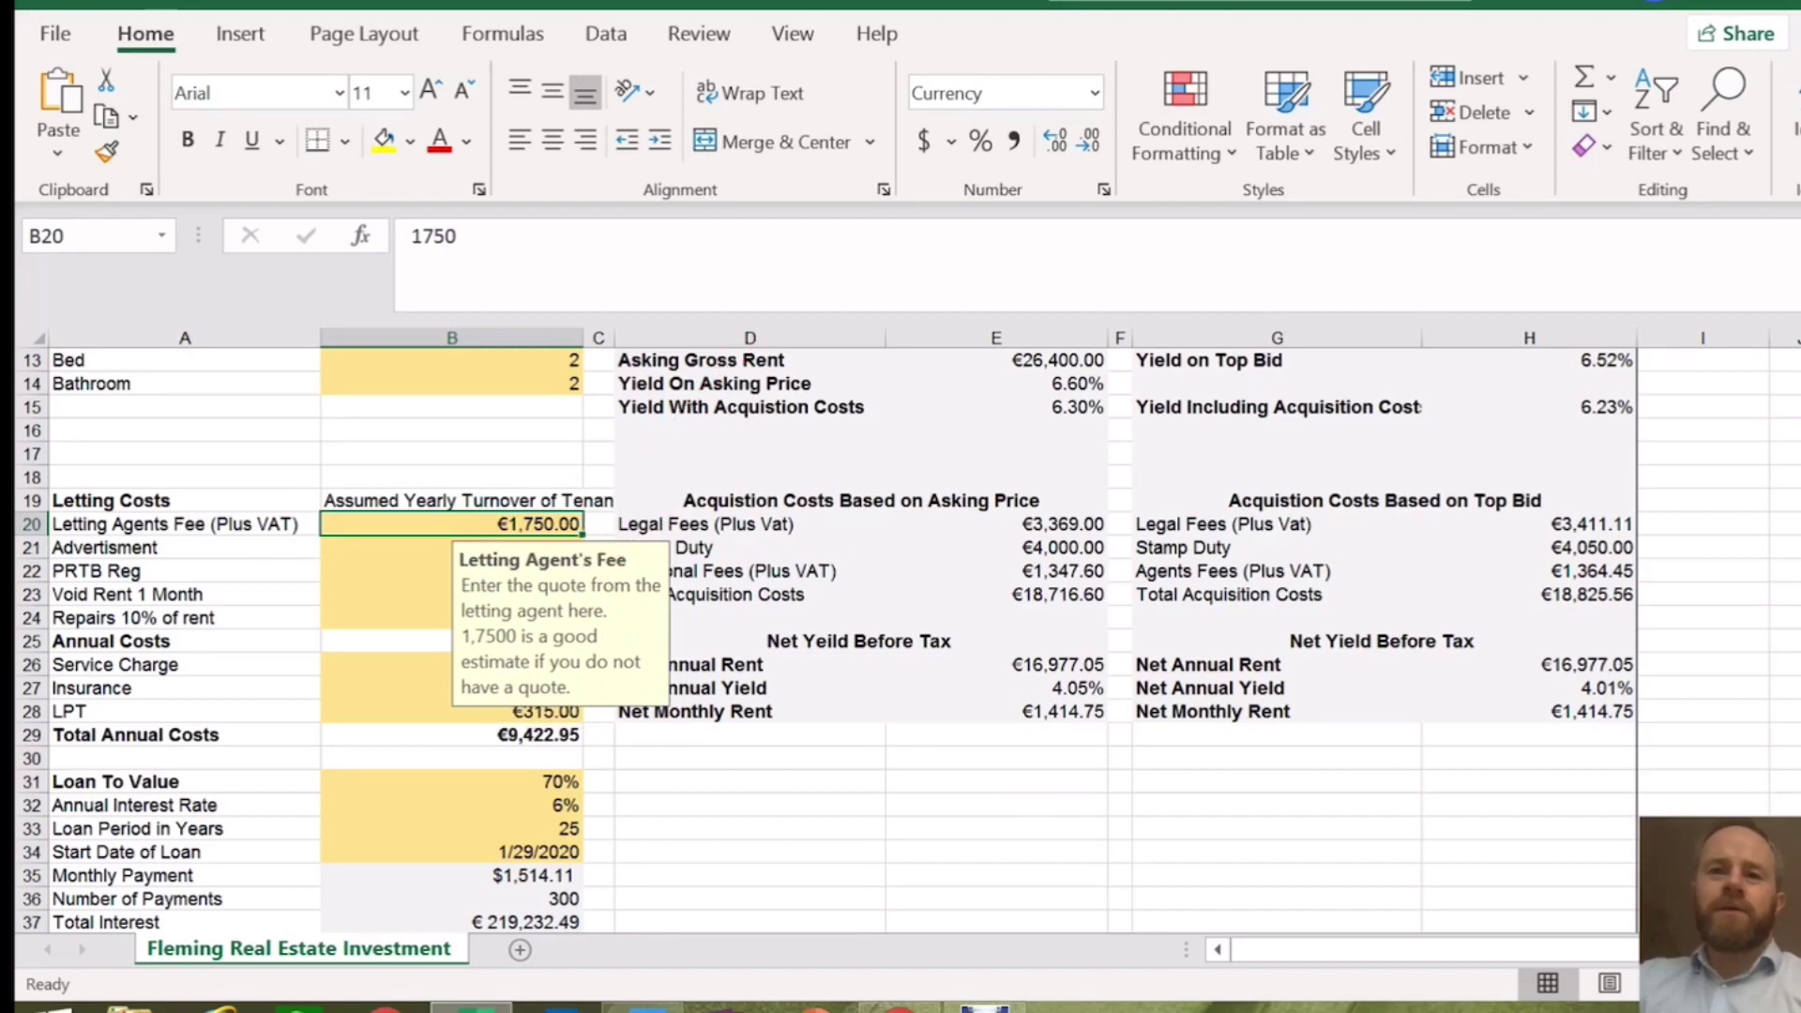
left_click(452, 477)
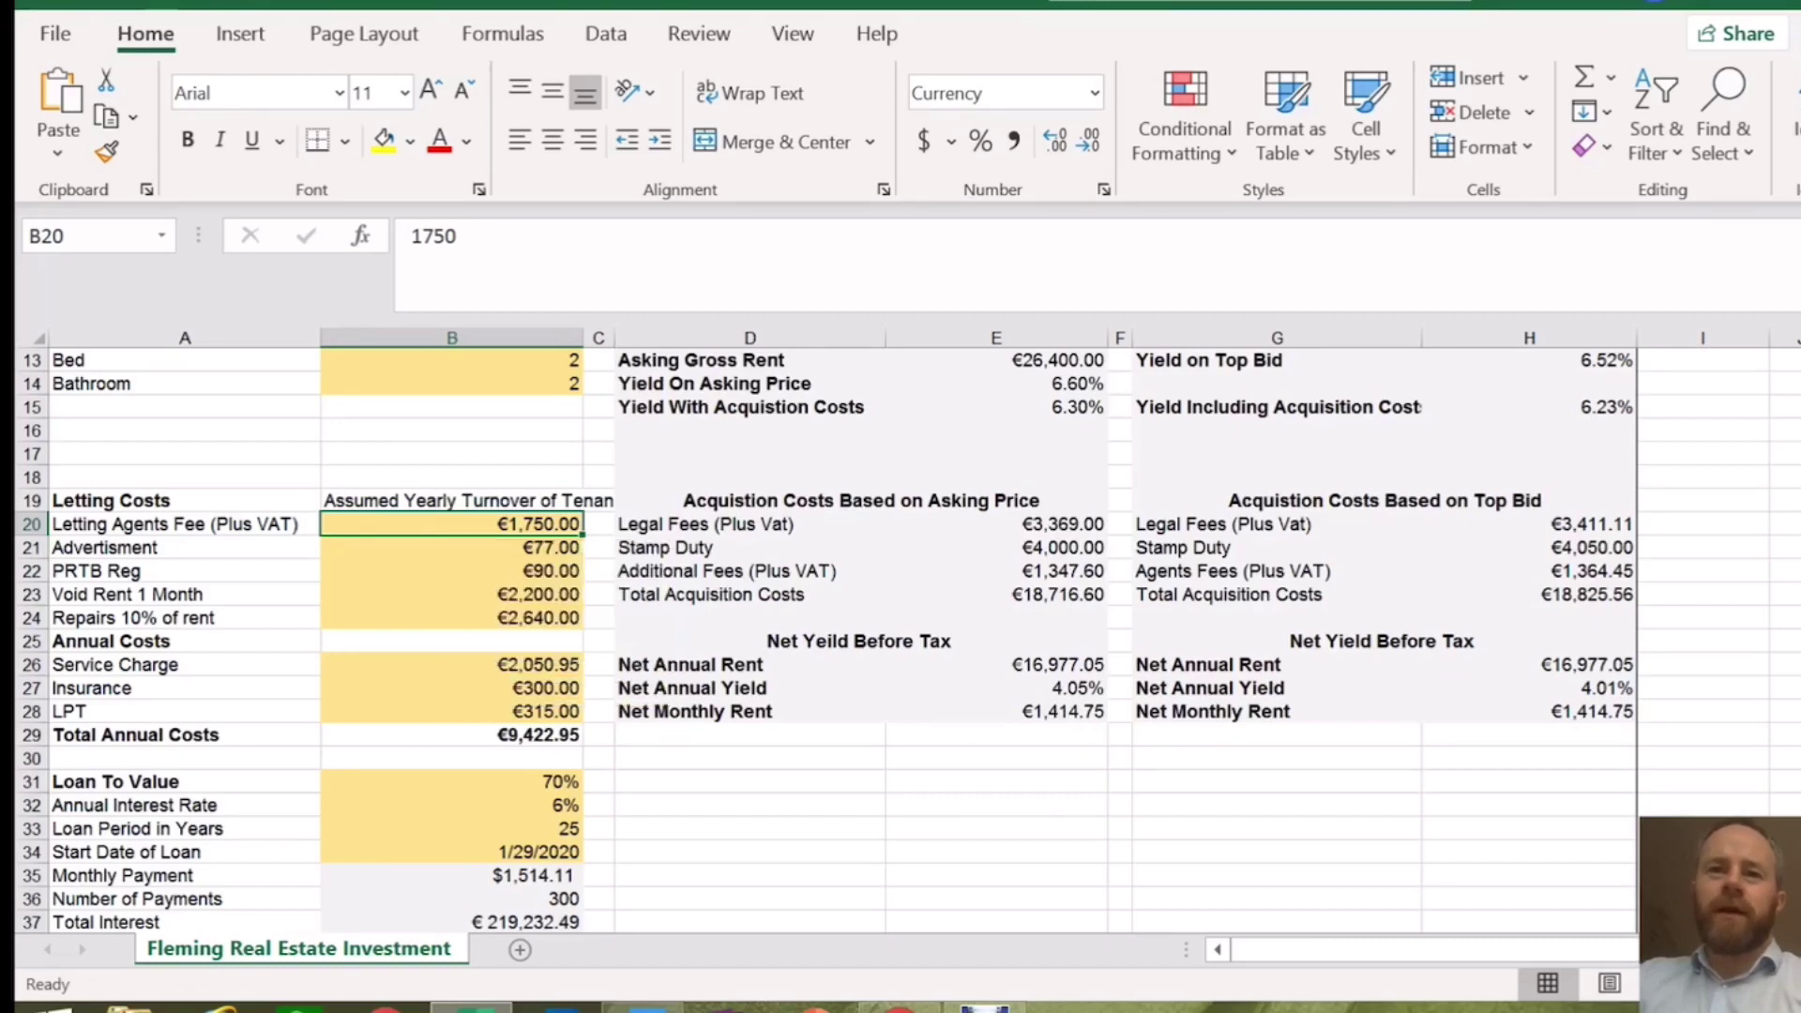
left_click(452, 523)
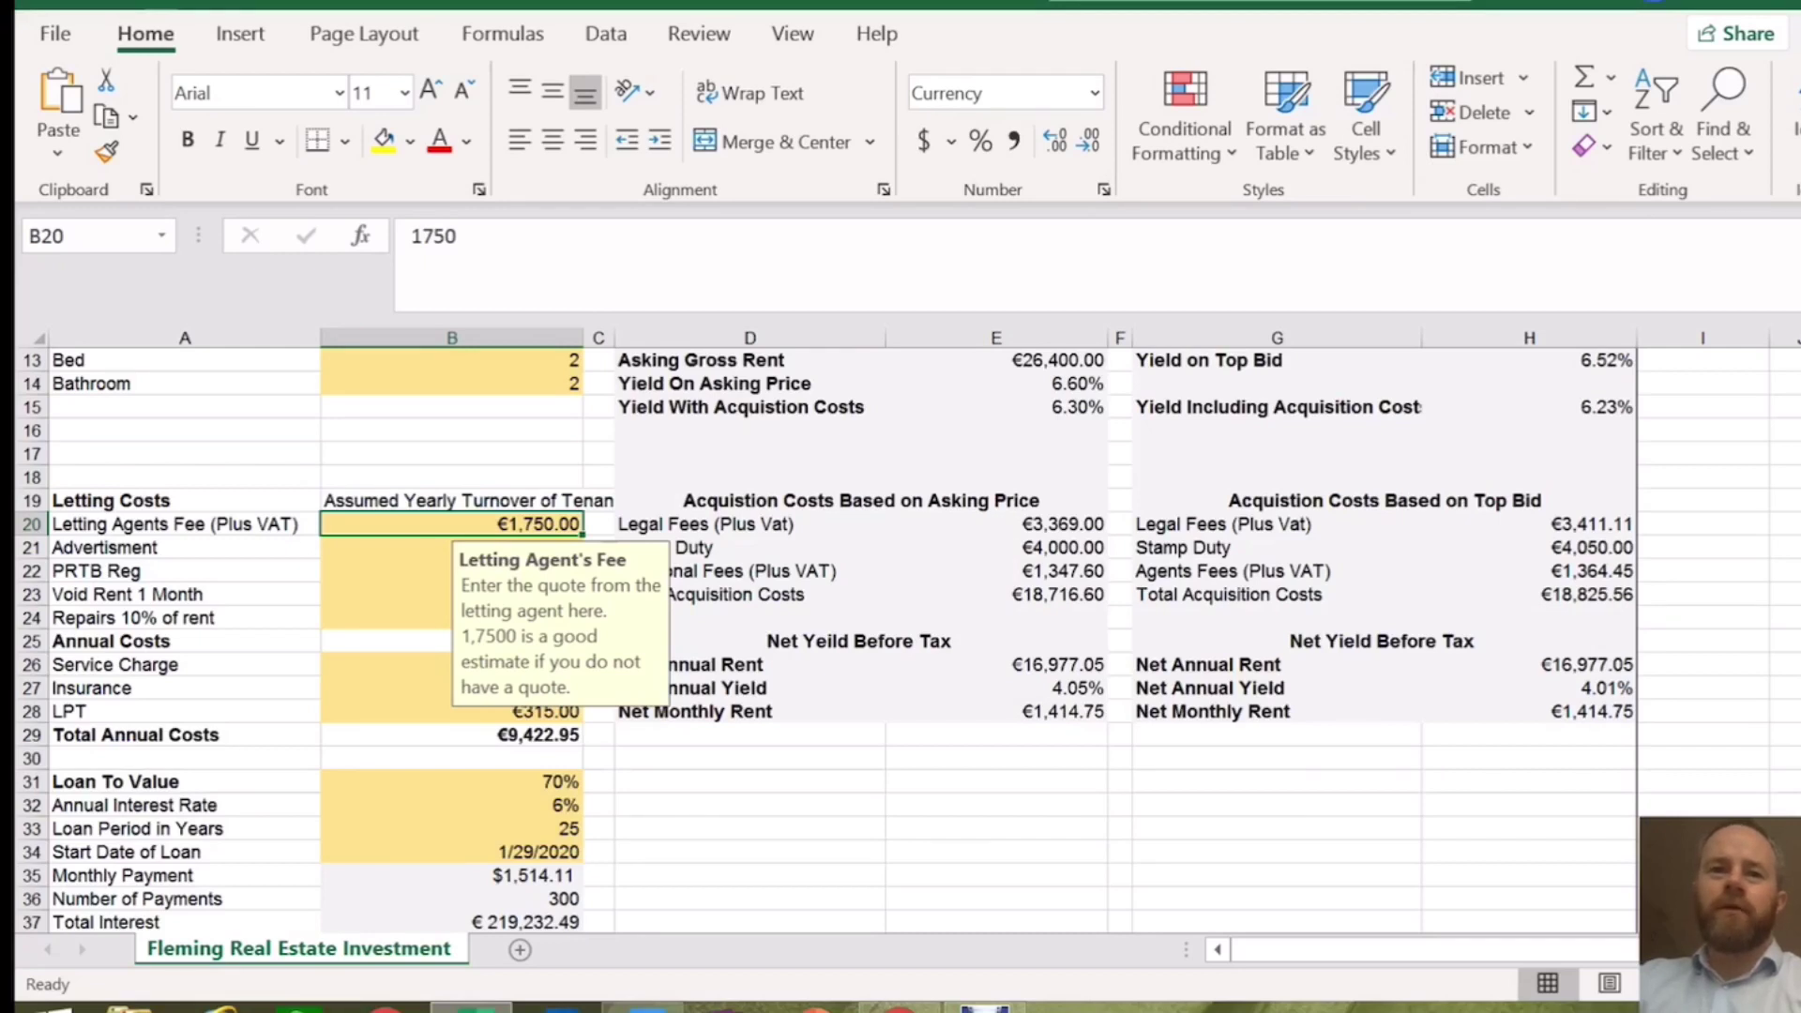
left_click(452, 547)
left_click(451, 477)
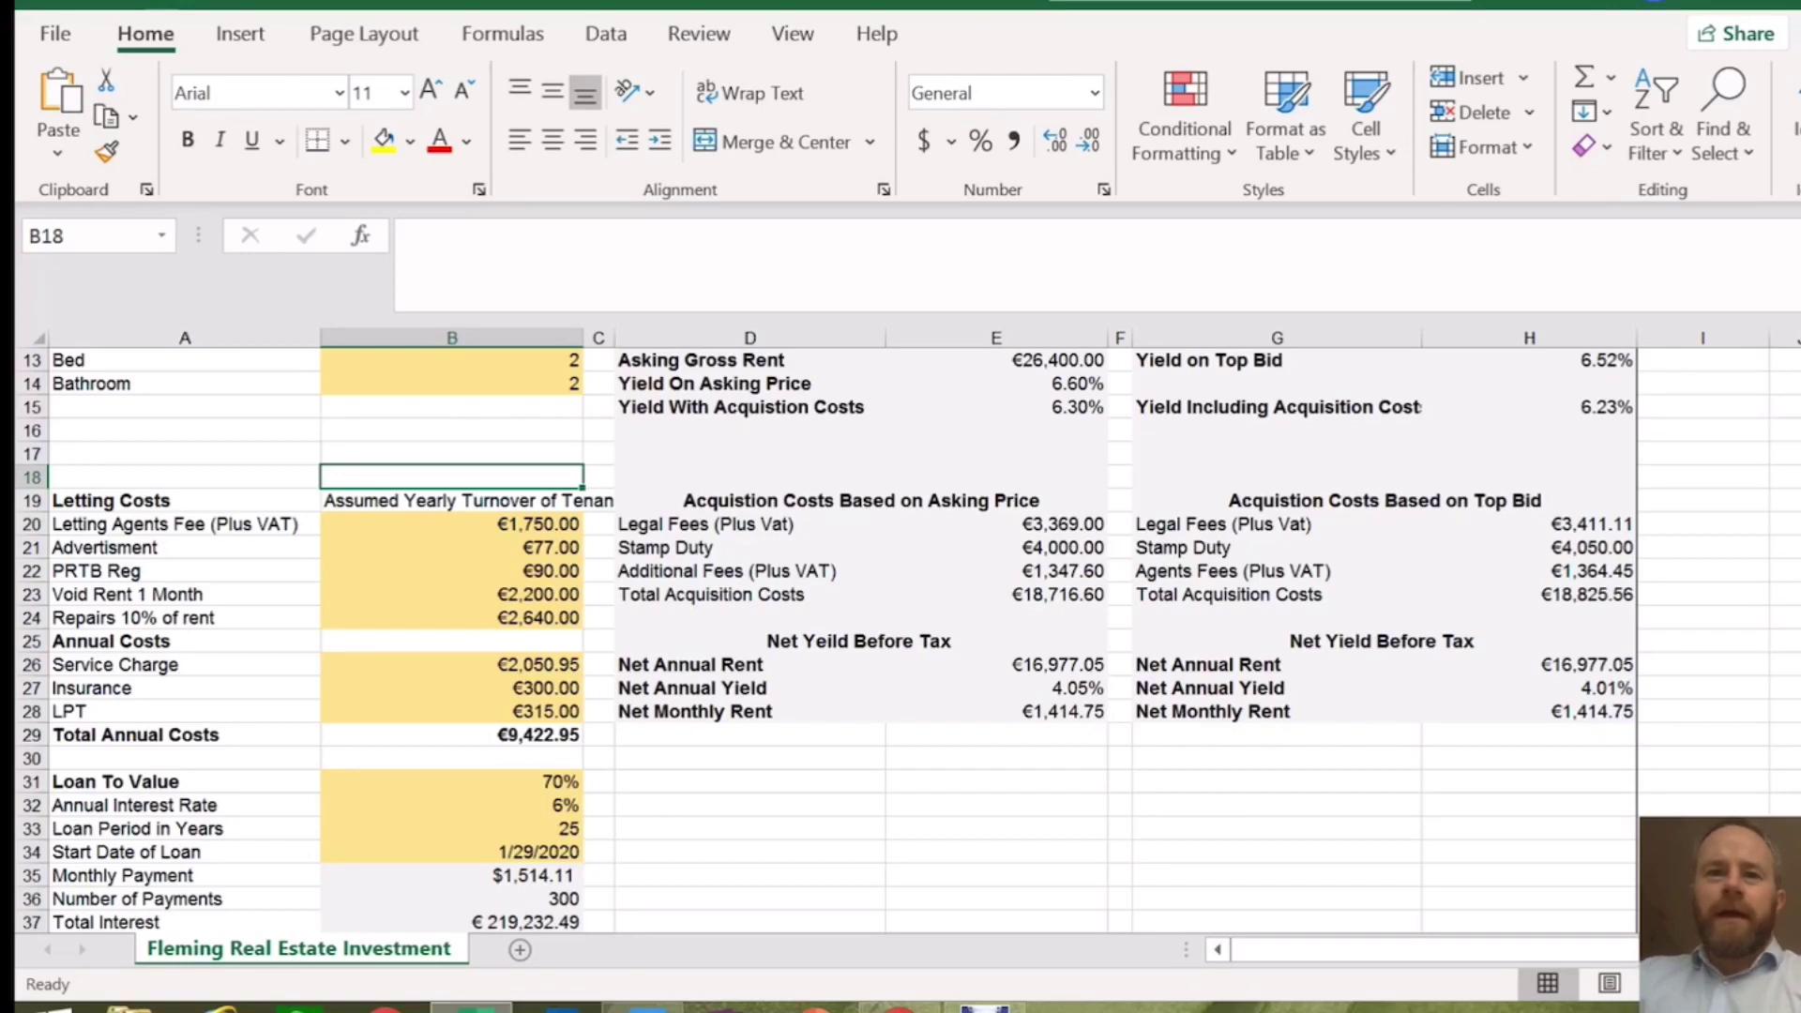
- Read the entry notes and formulas of the advertisement, PRTB registration, void rent and repairs cells in the letting costs
left_click(452, 547)
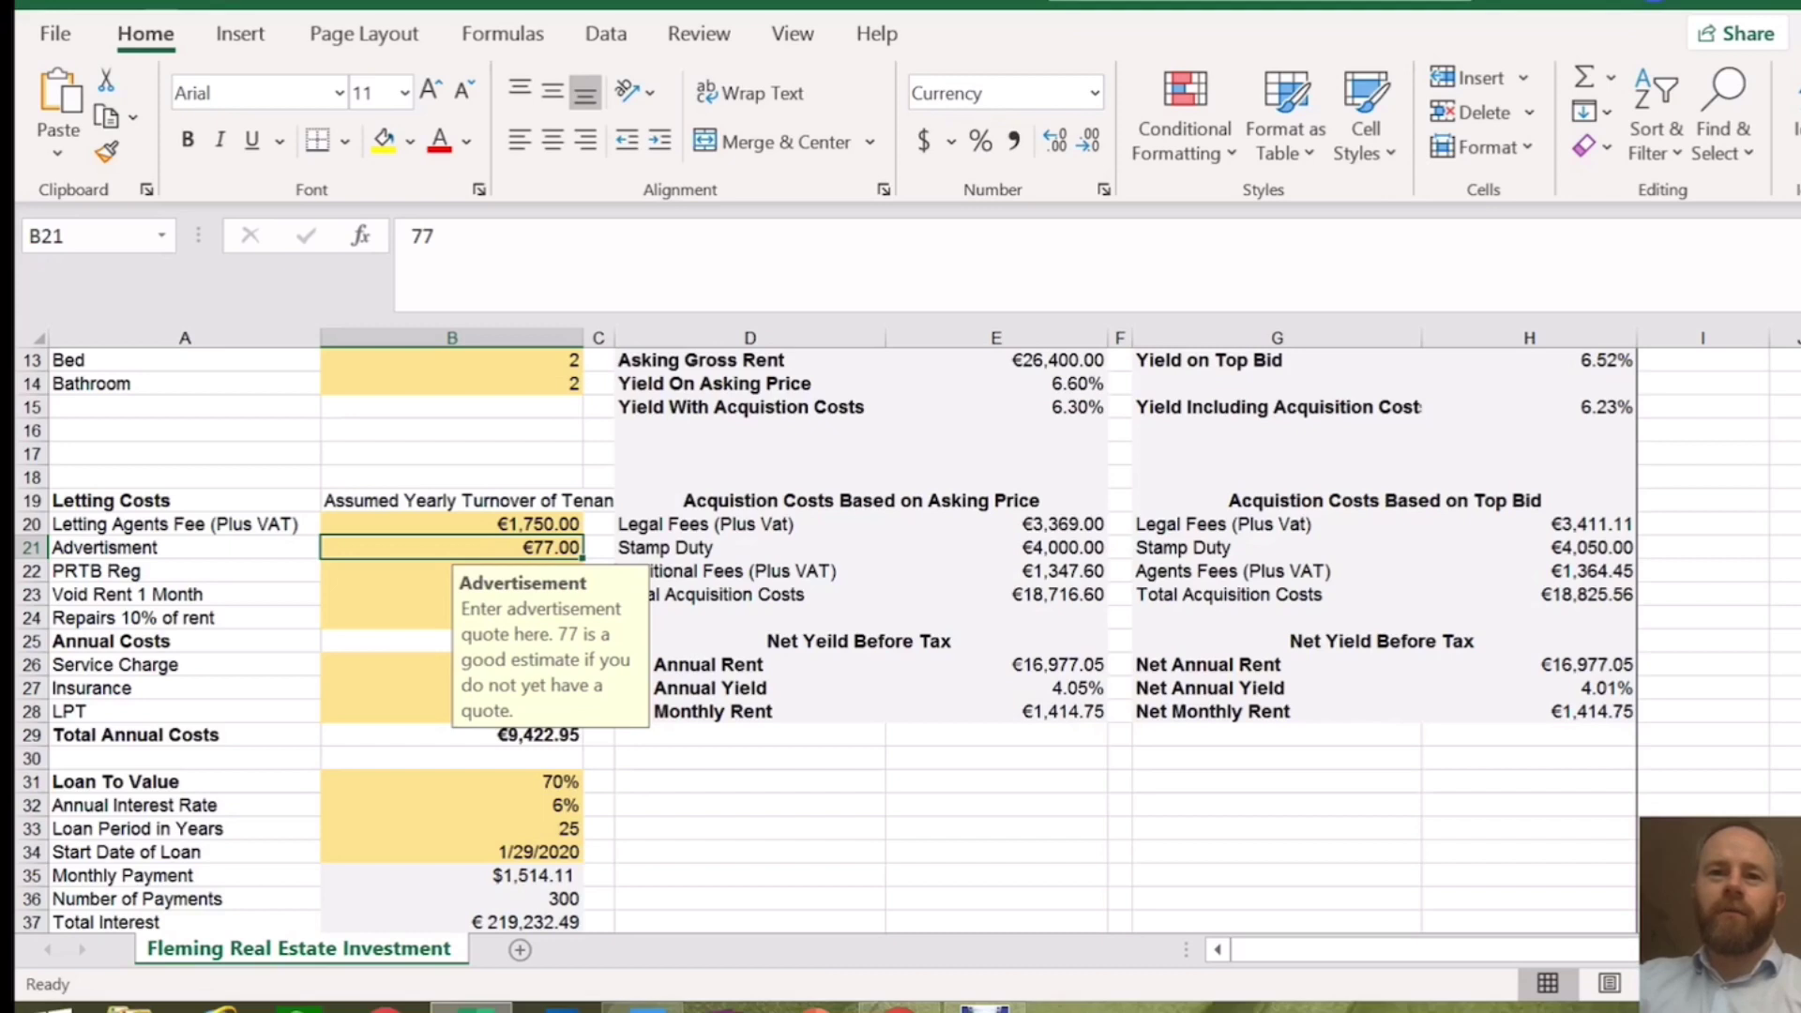
left_click(451, 476)
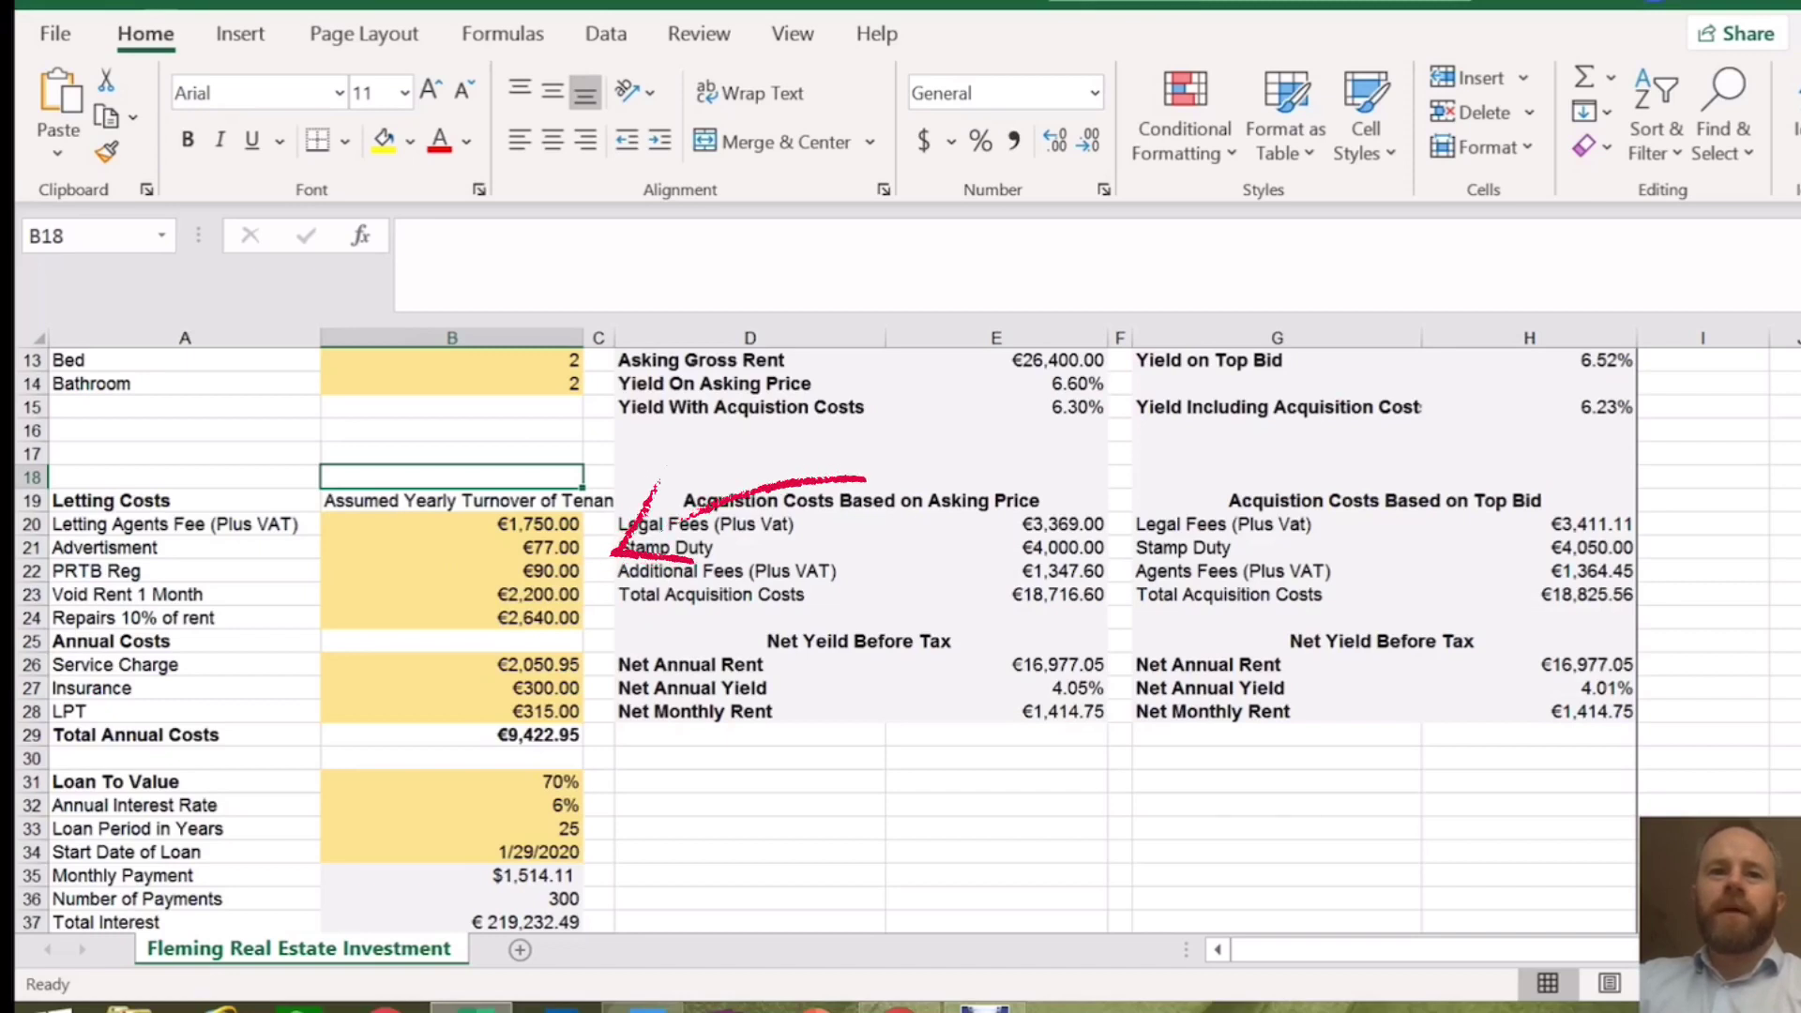
left_click(451, 571)
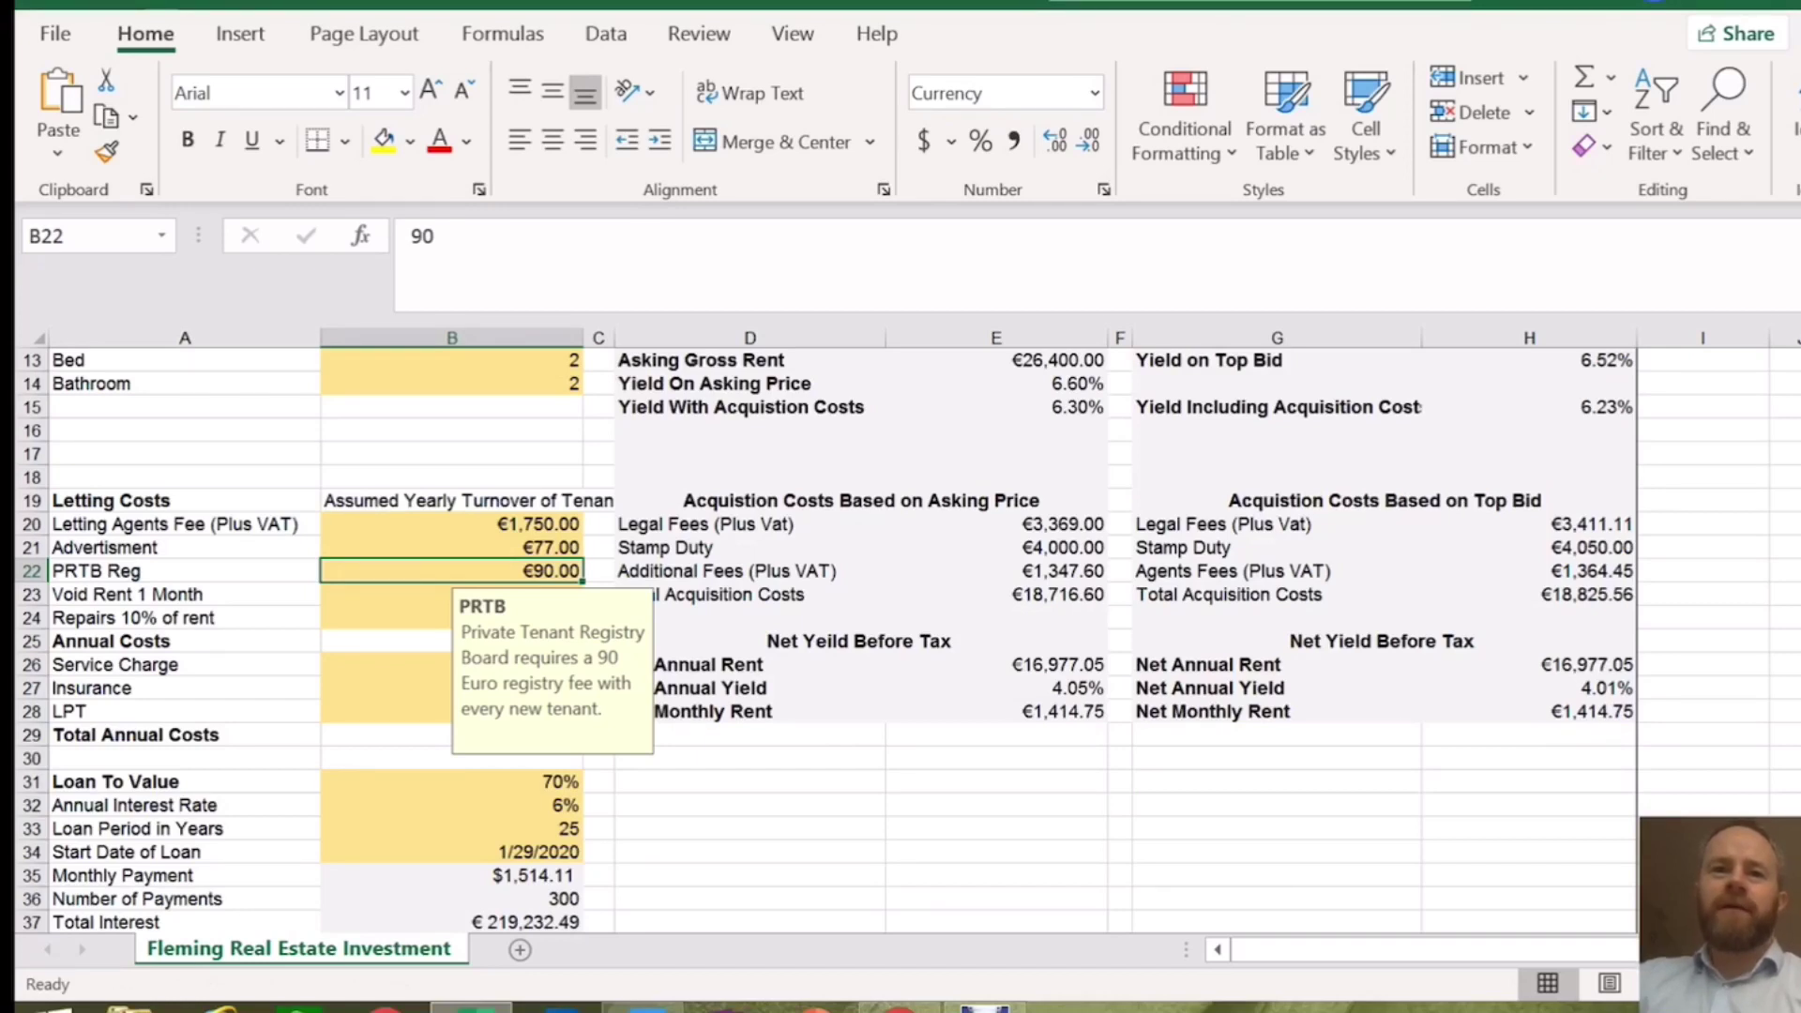
left_click(451, 453)
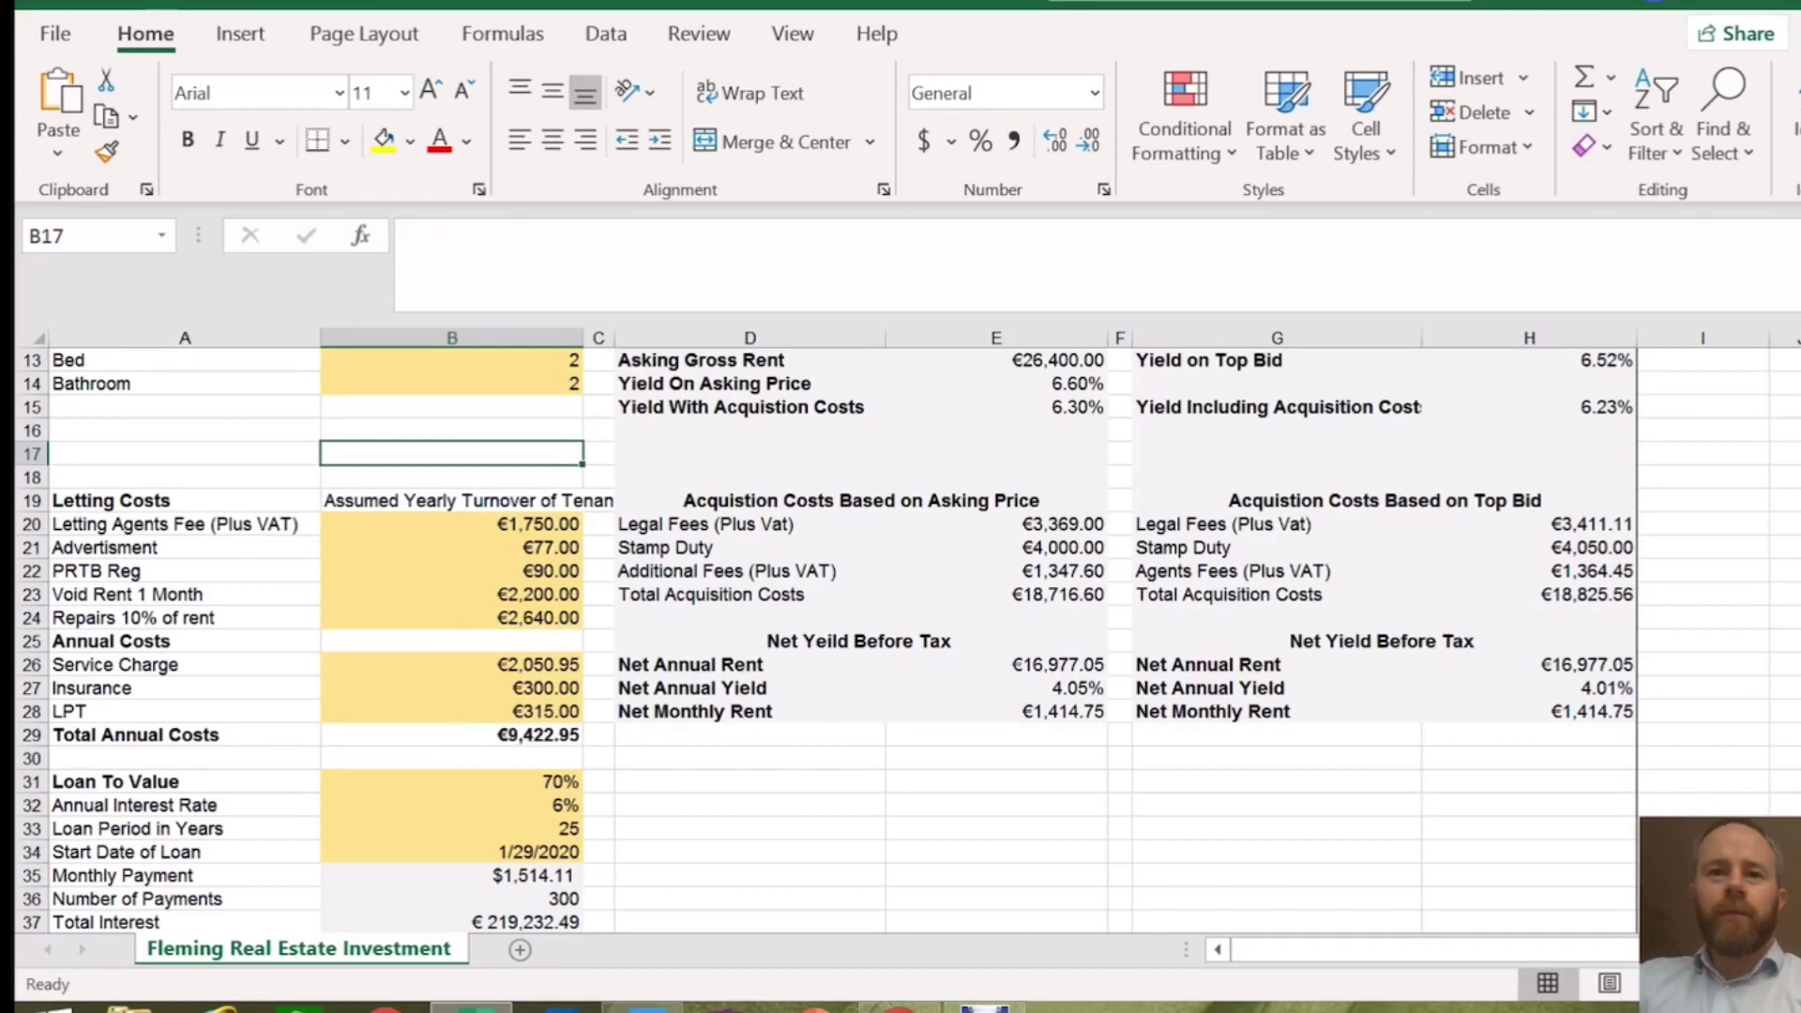
left_click(452, 594)
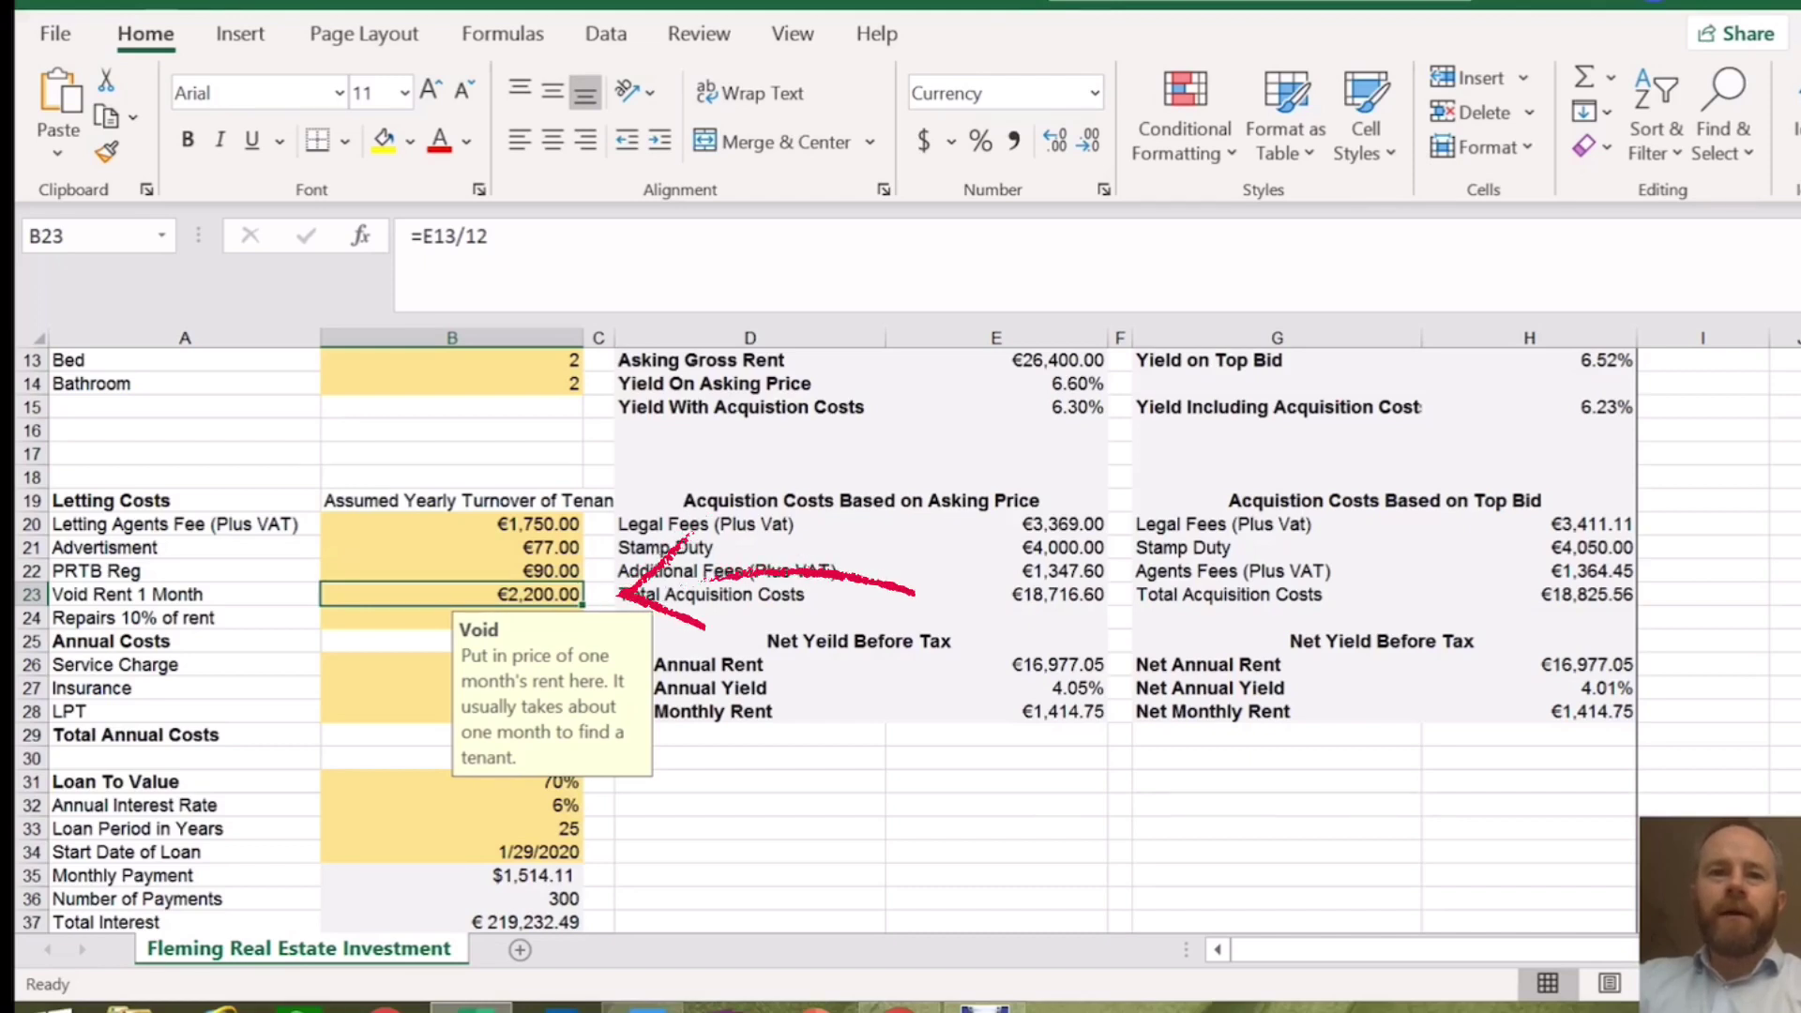
left_click(451, 617)
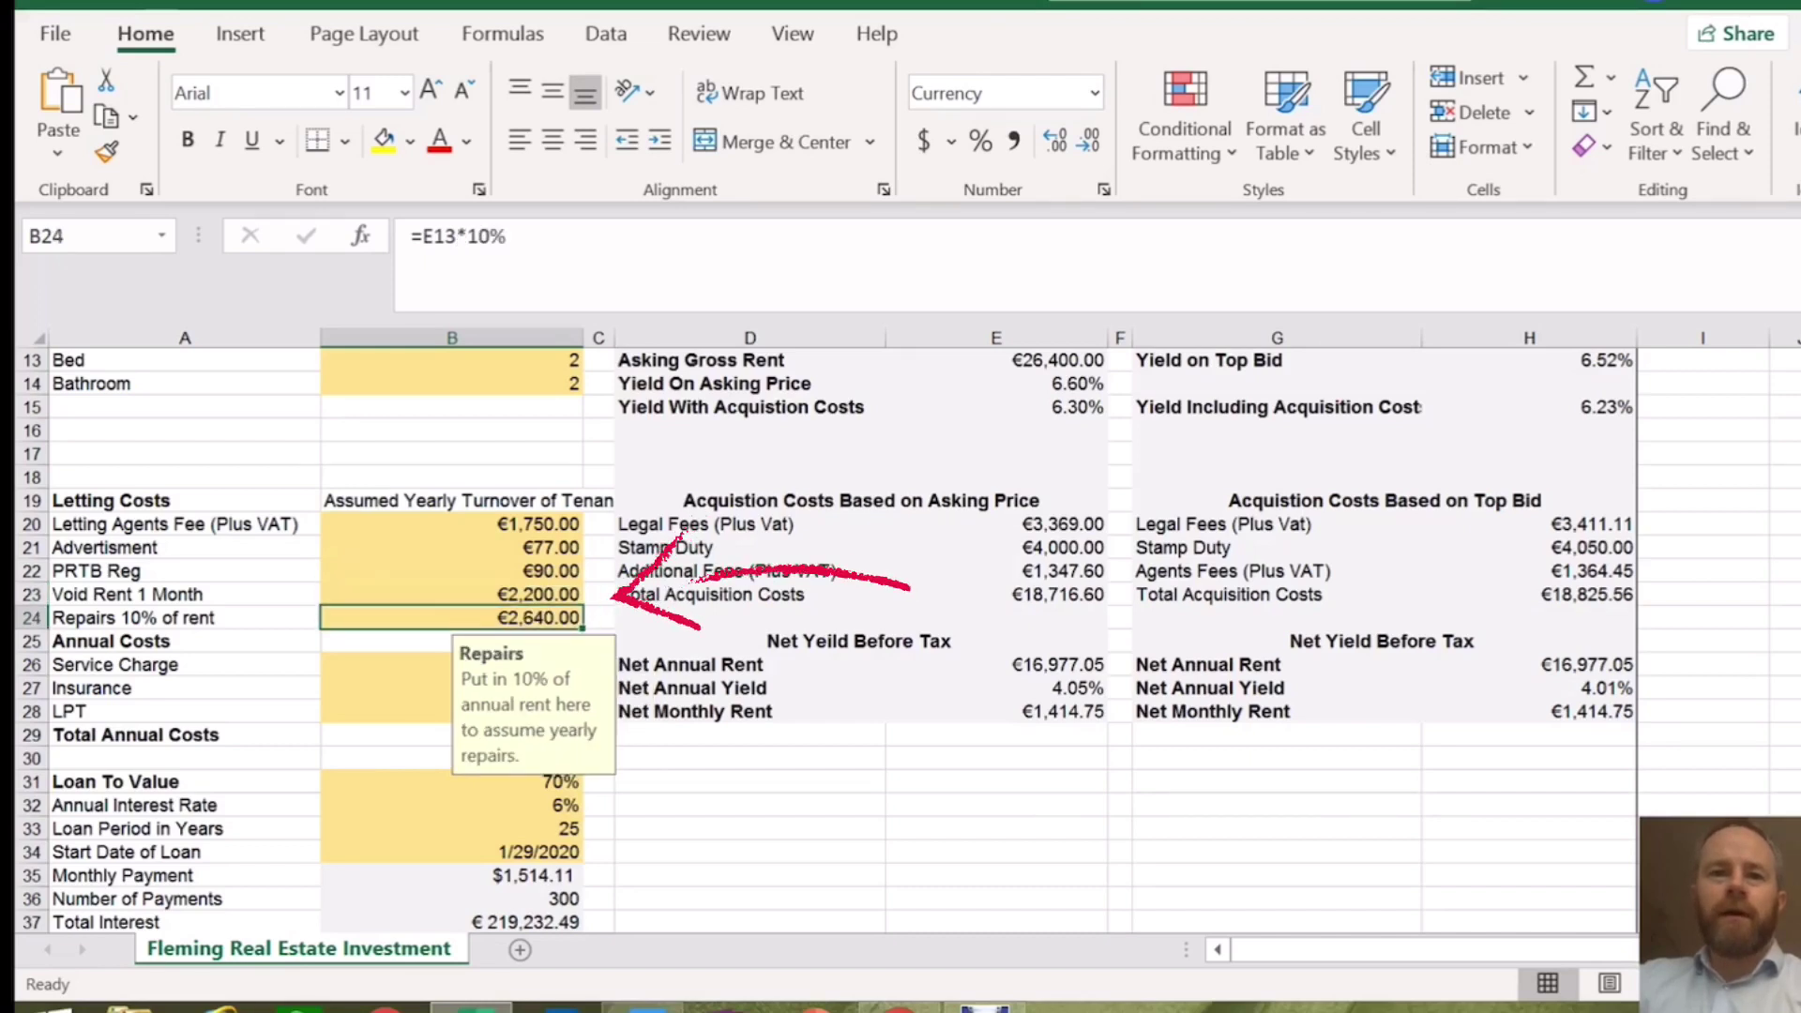
left_click(451, 476)
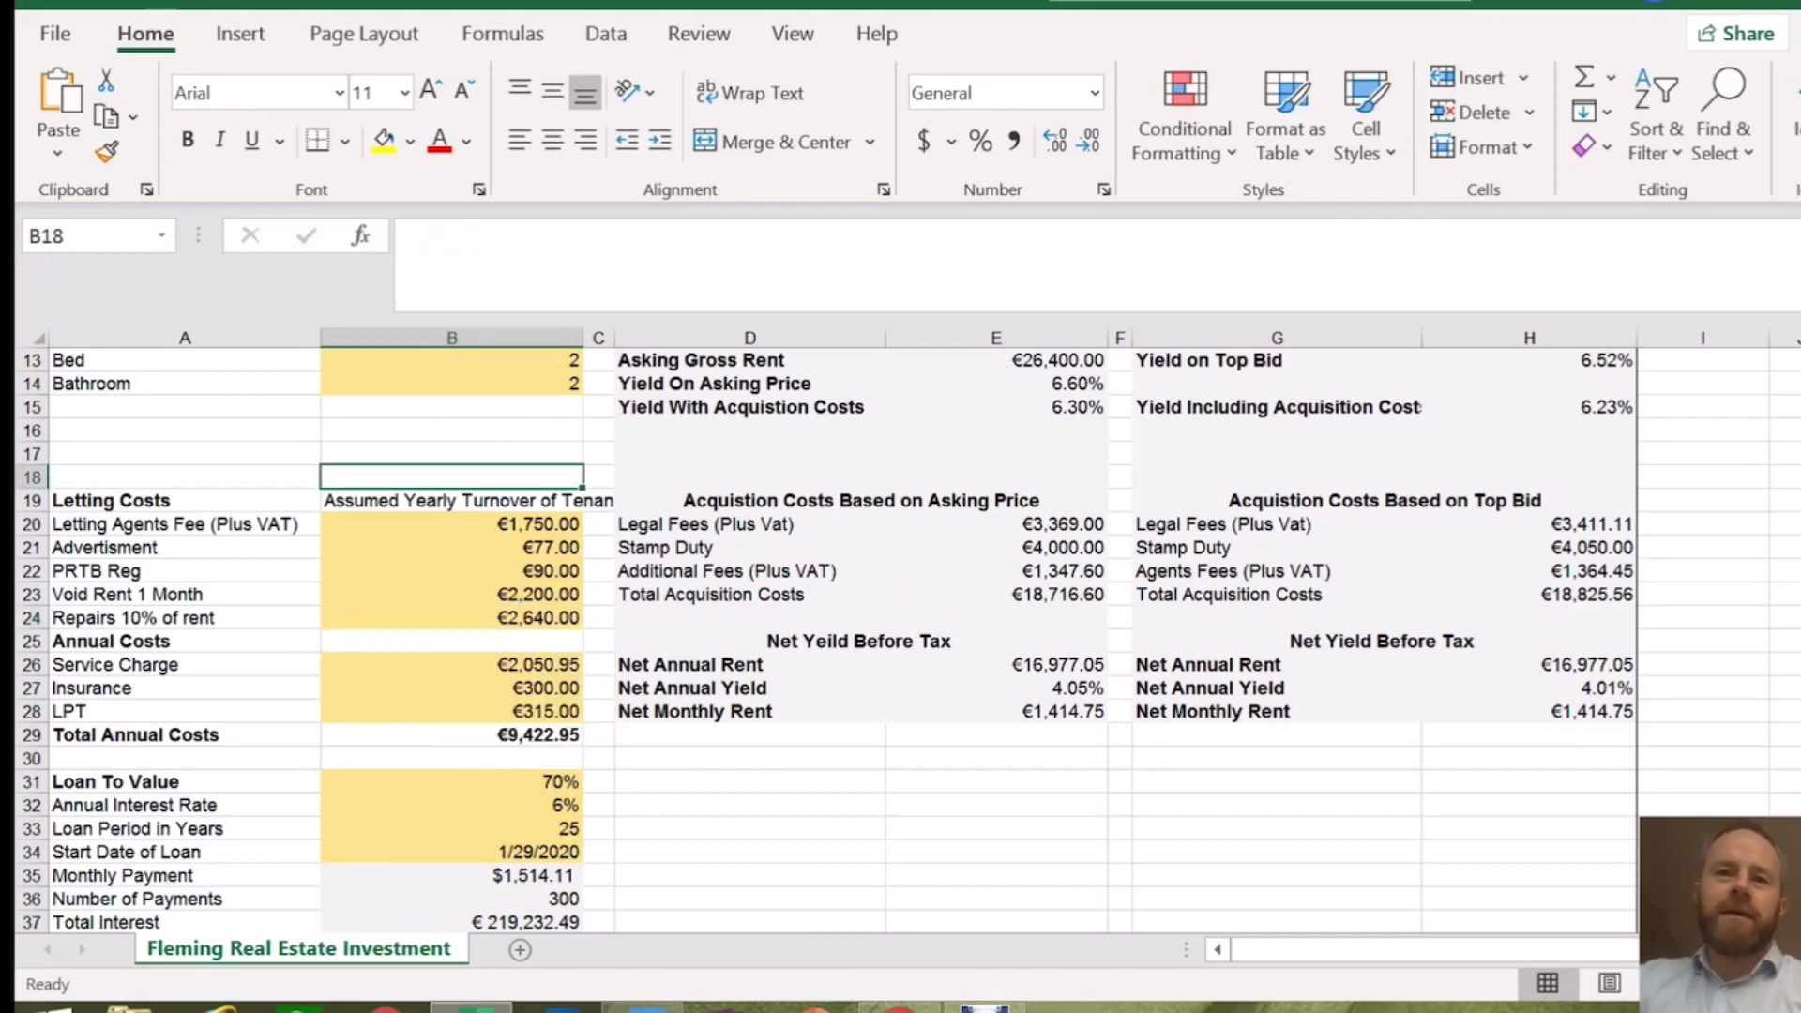
left_click(452, 594)
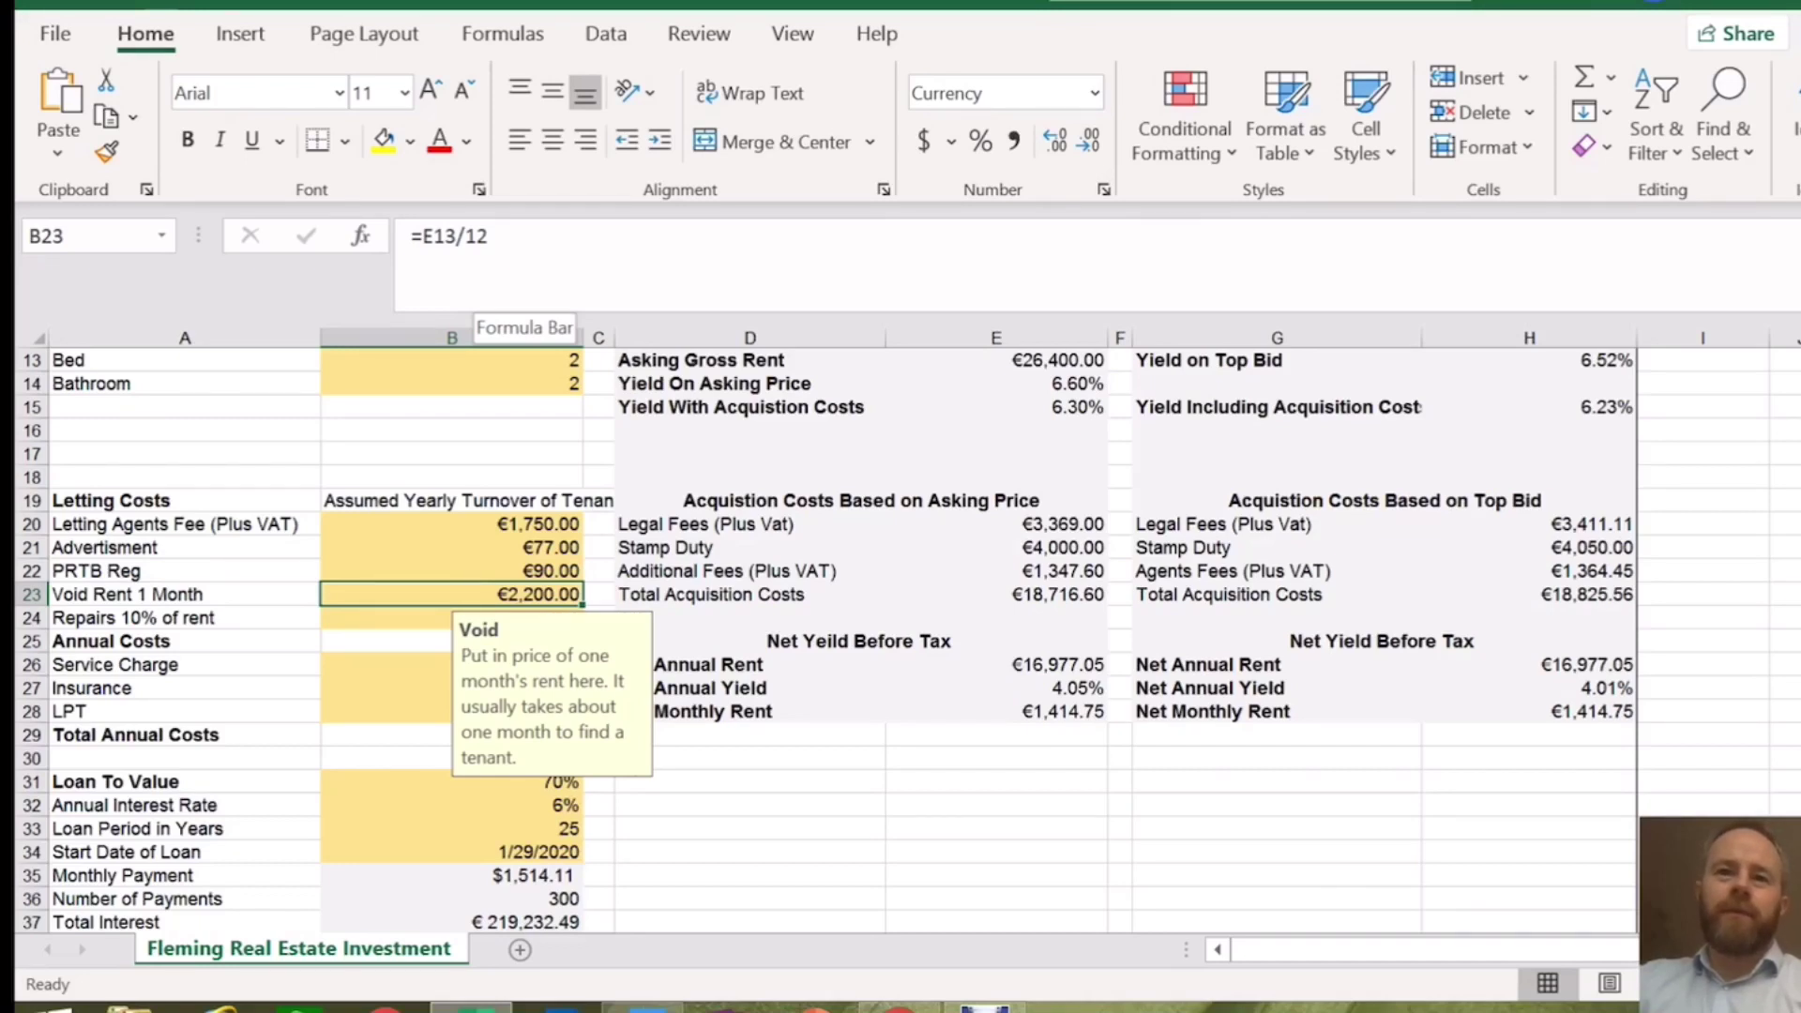
left_click(451, 430)
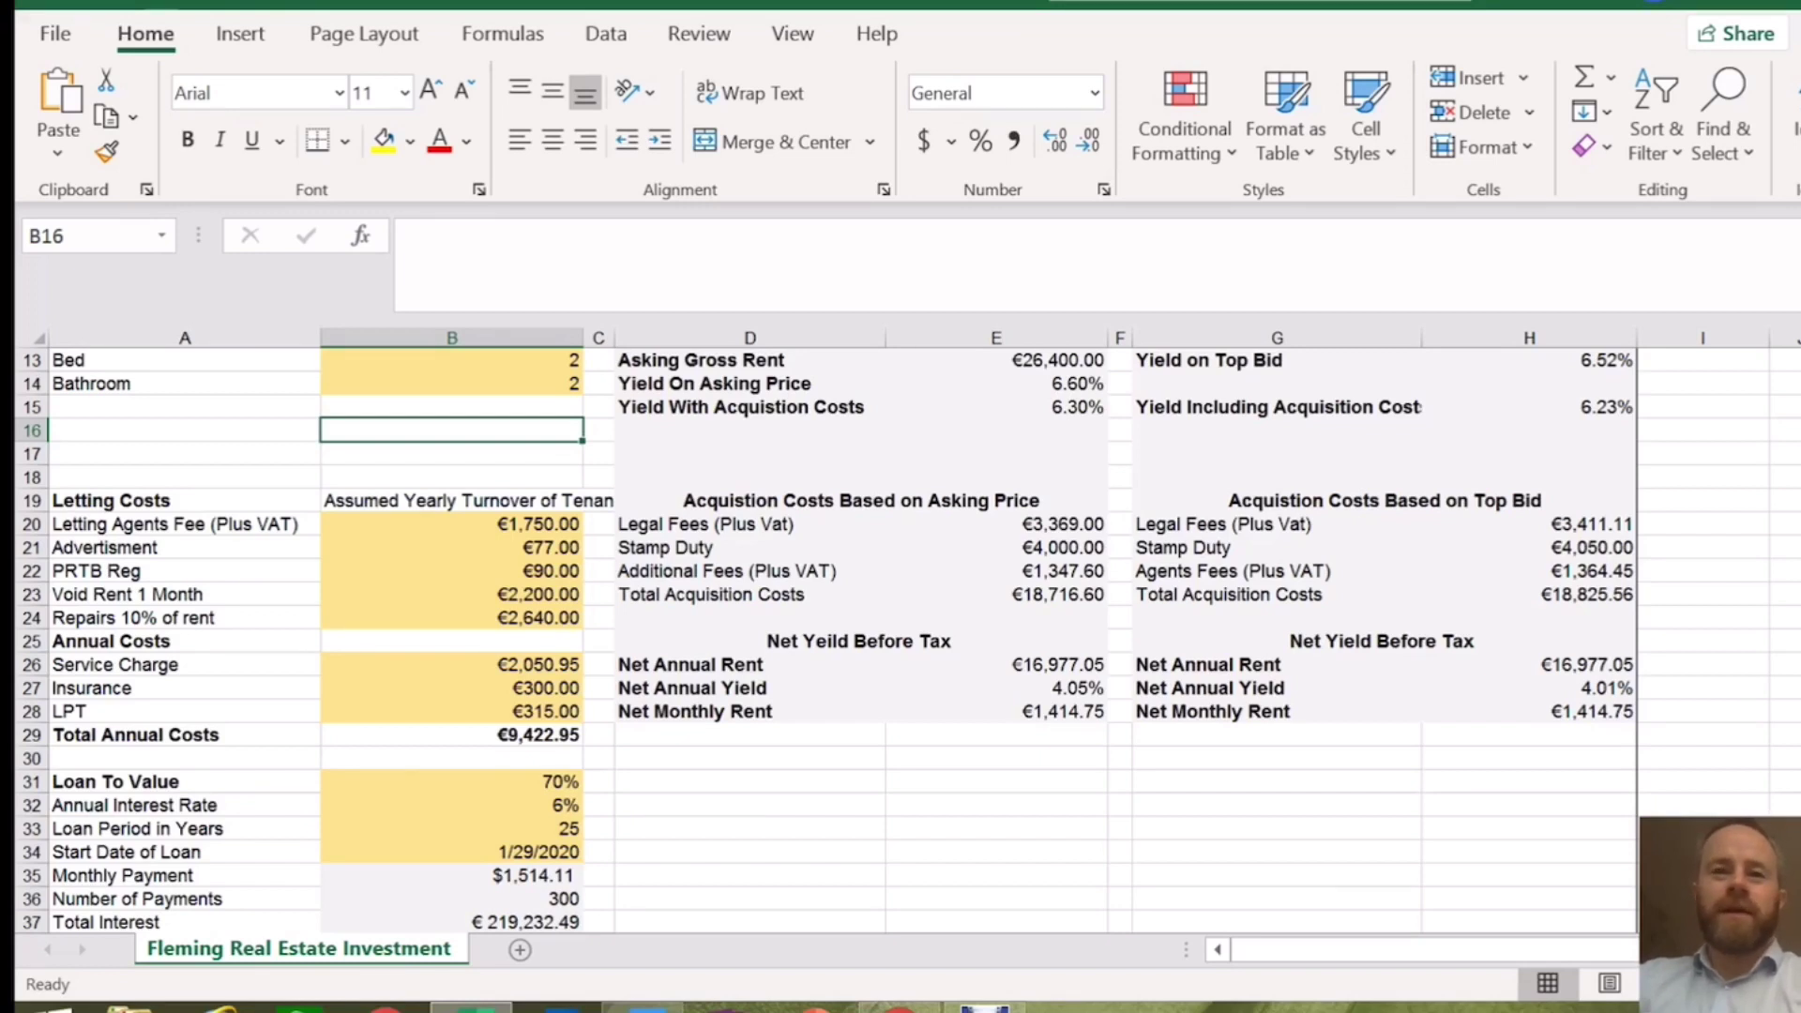
- Read the entry note on the insurance cell in the annual costs
left_click(452, 687)
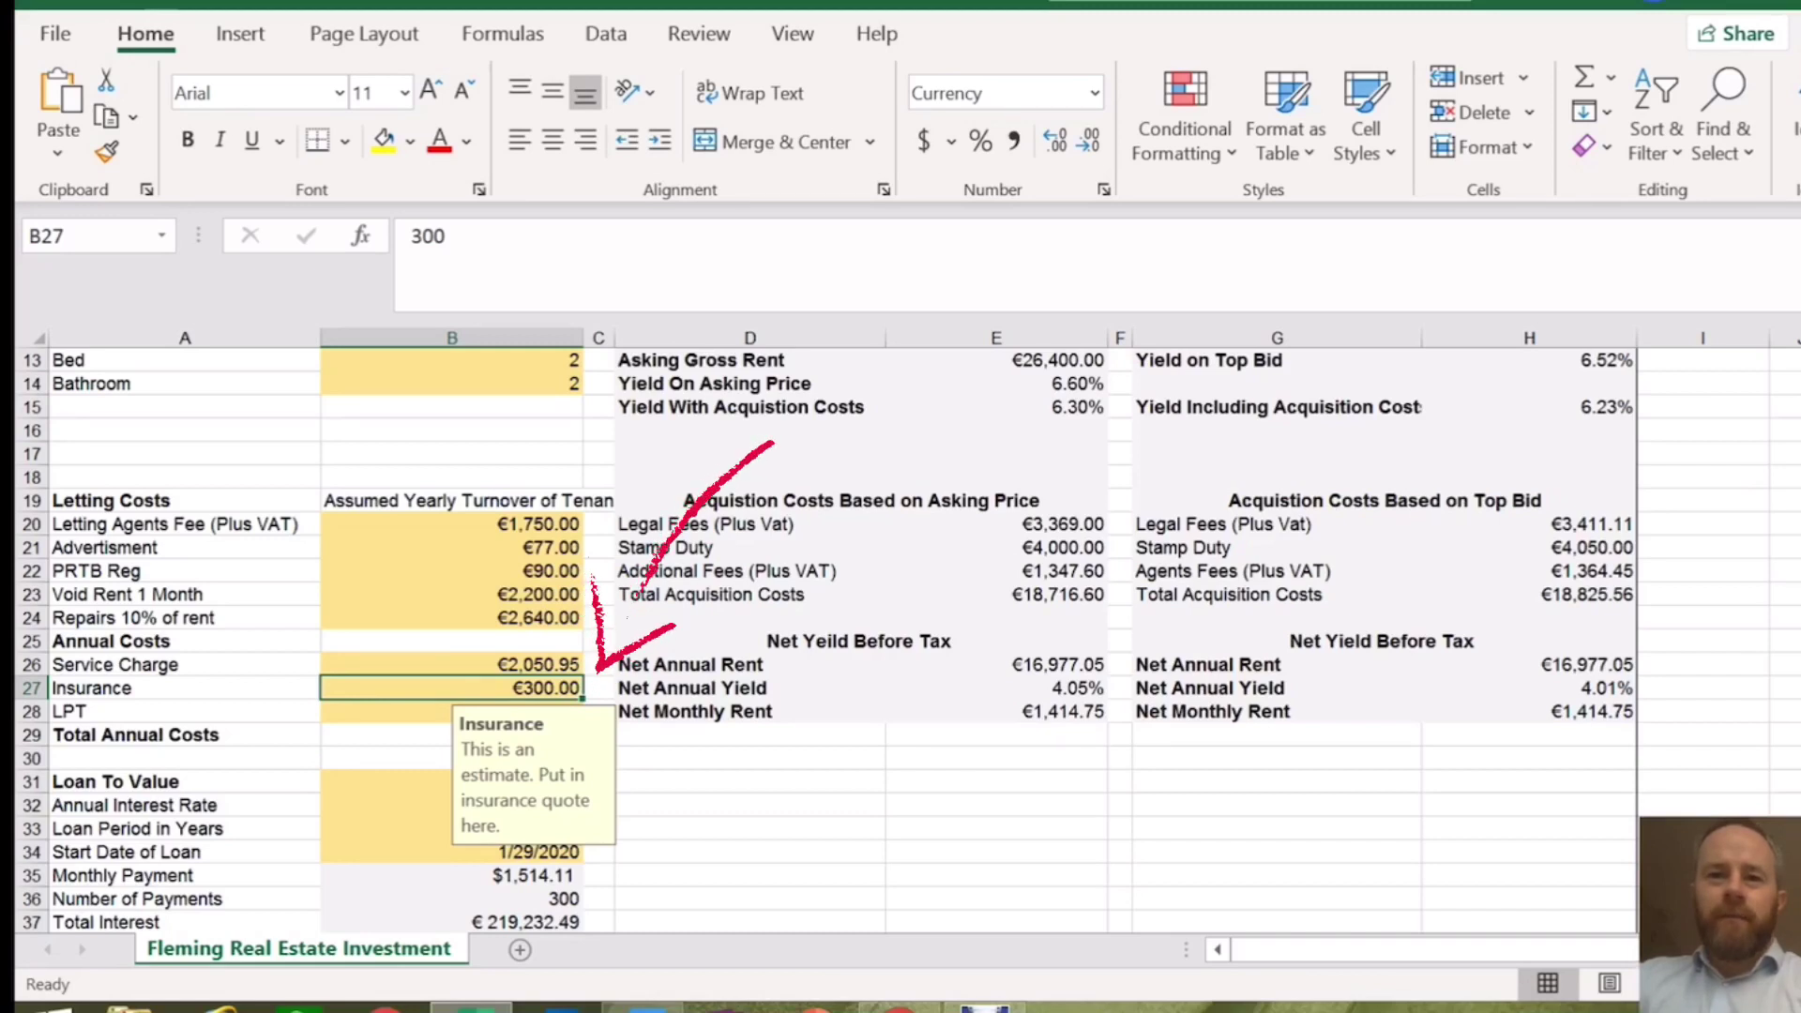
left_click(451, 640)
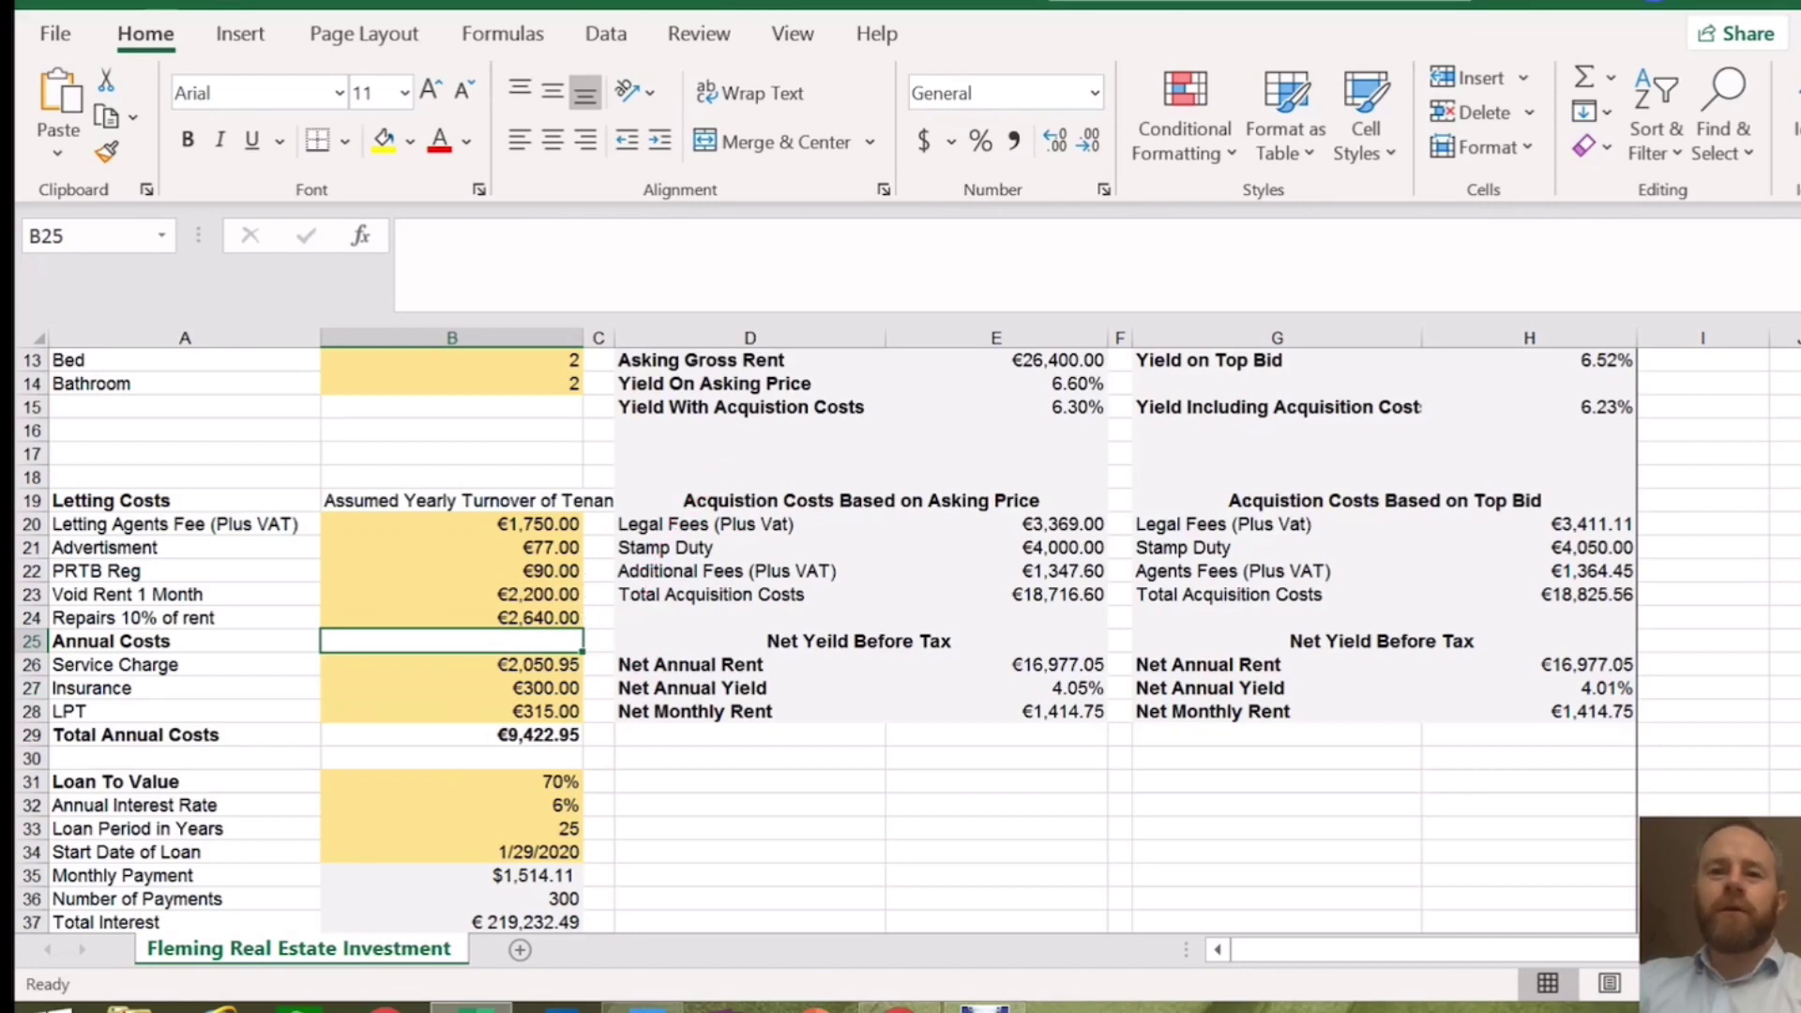
left_click(451, 688)
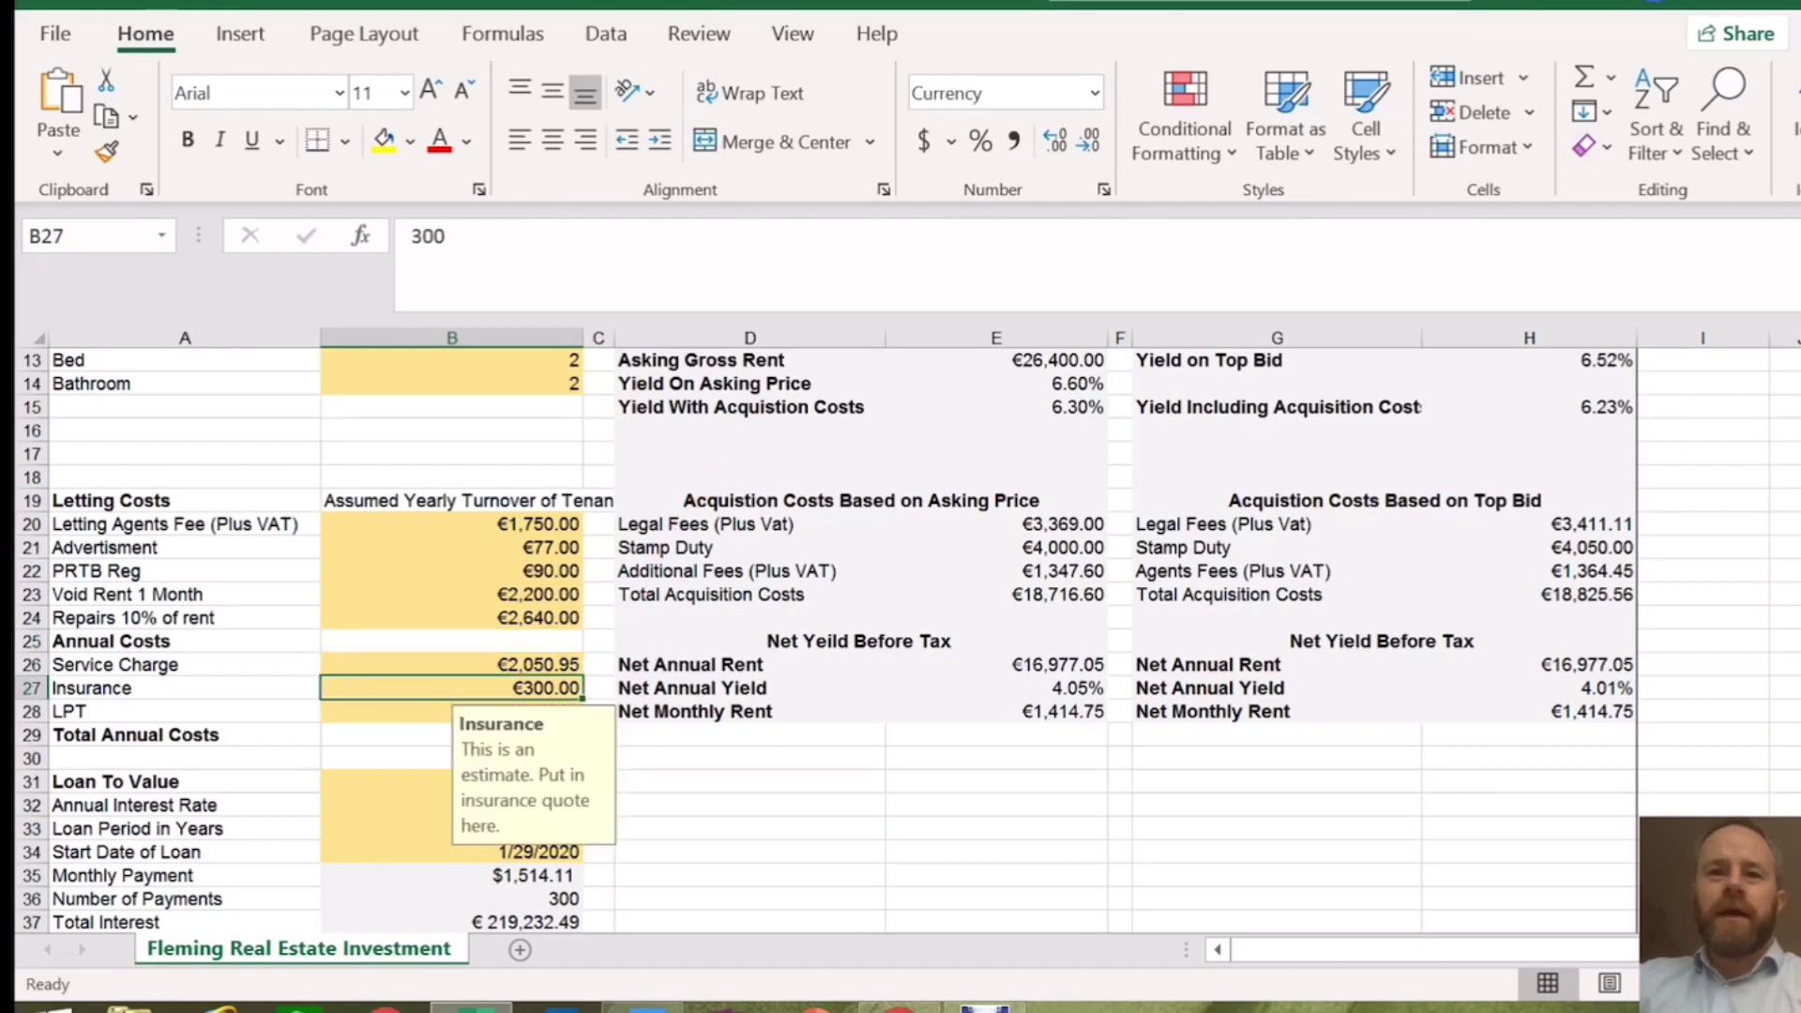
left_click(451, 640)
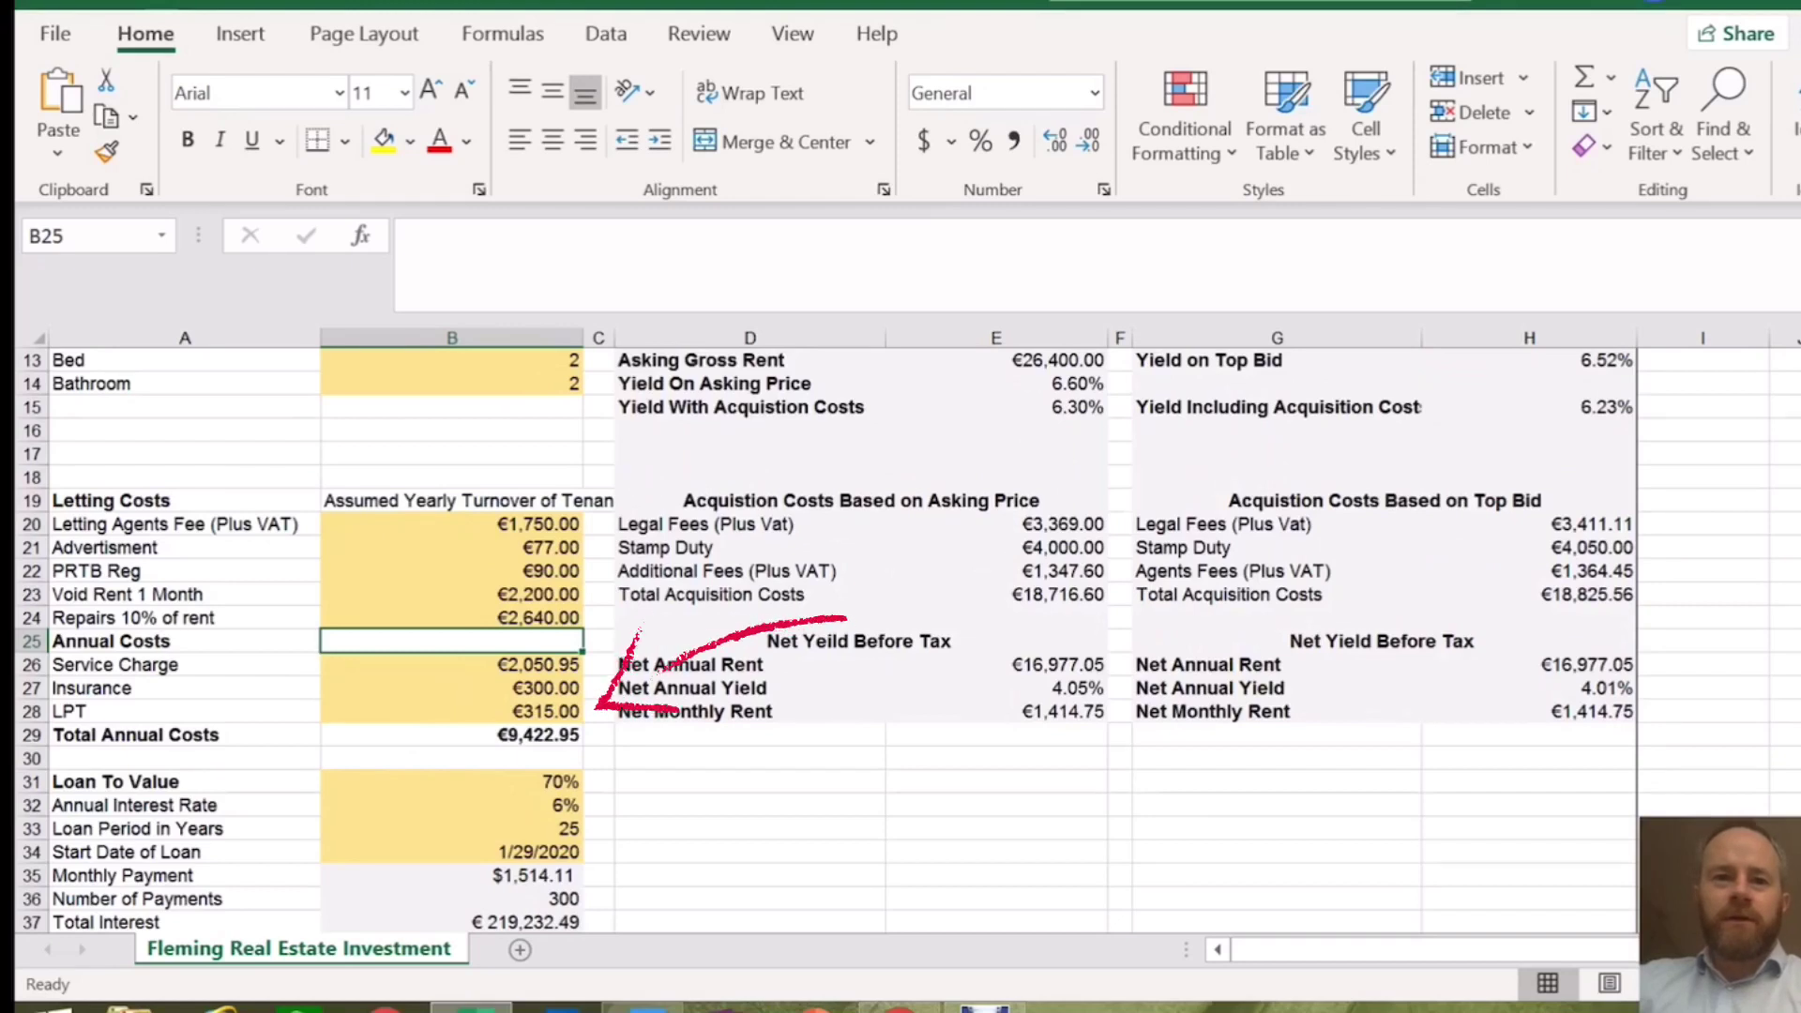
- Browse the local property tax amounts offered for the LPT cell B28 and read its entry note, keeping the current choice
left_click(184, 711)
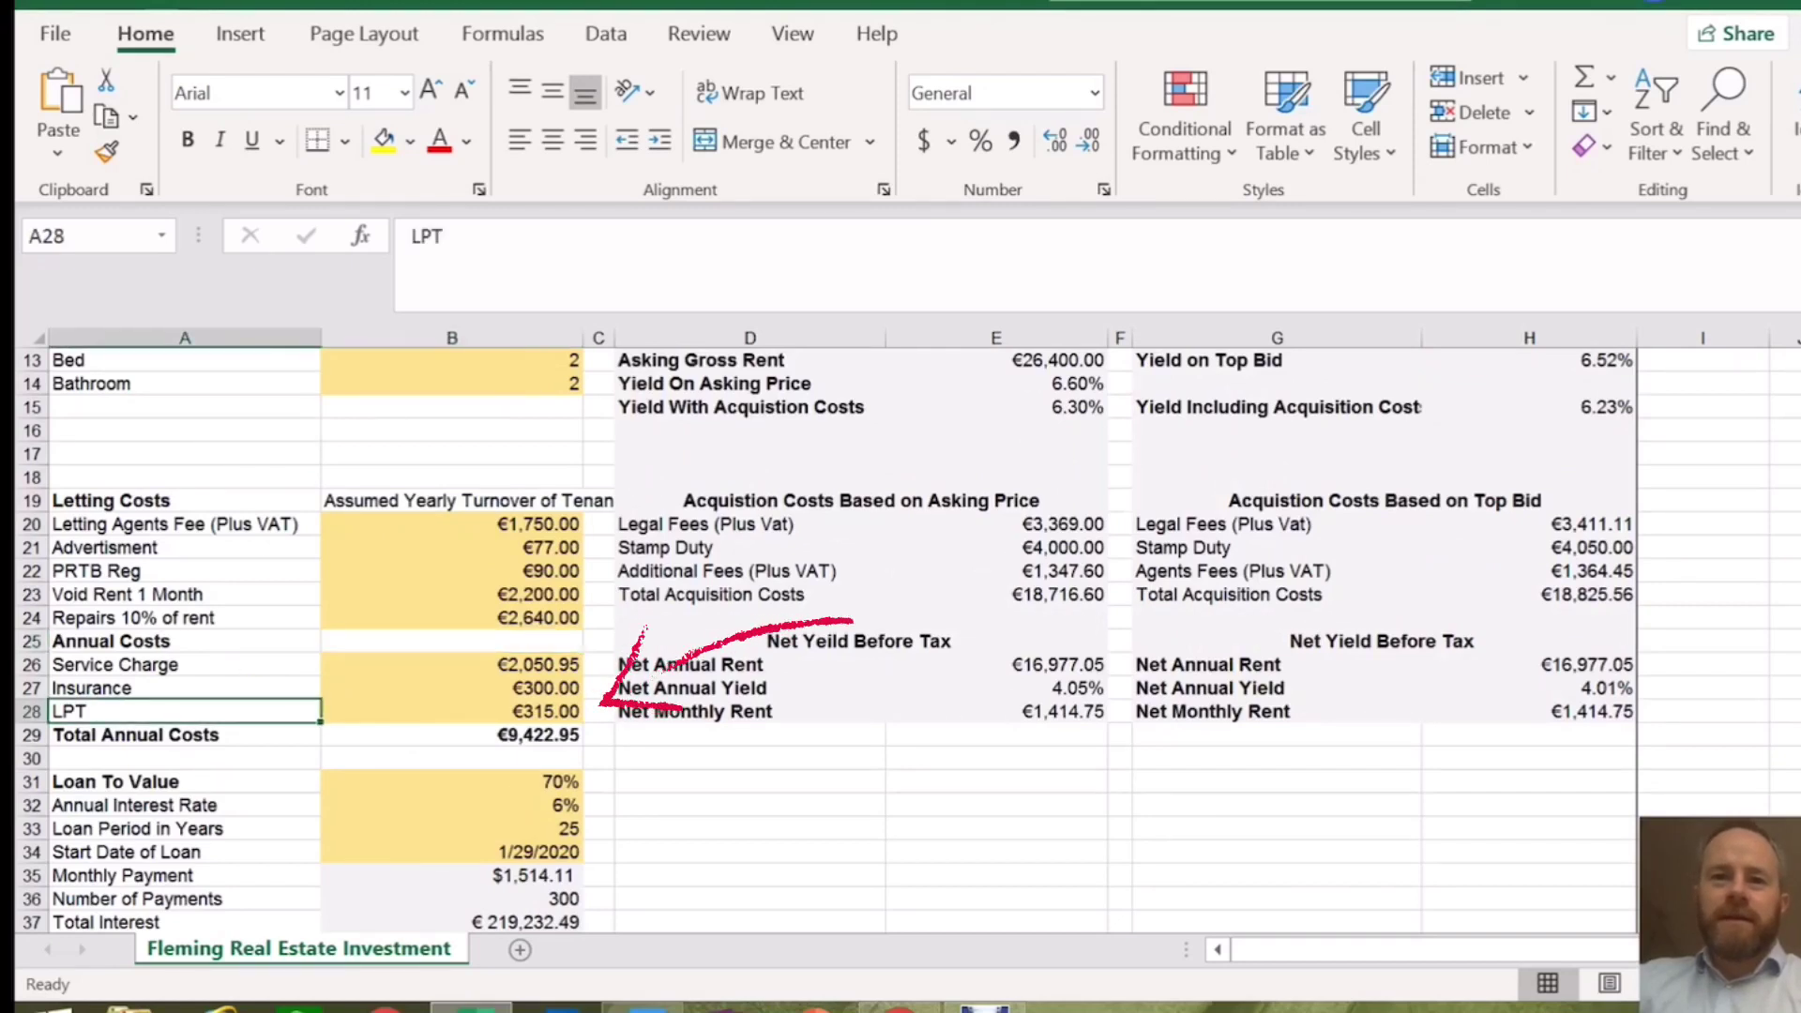
left_click(451, 711)
left_click(594, 711)
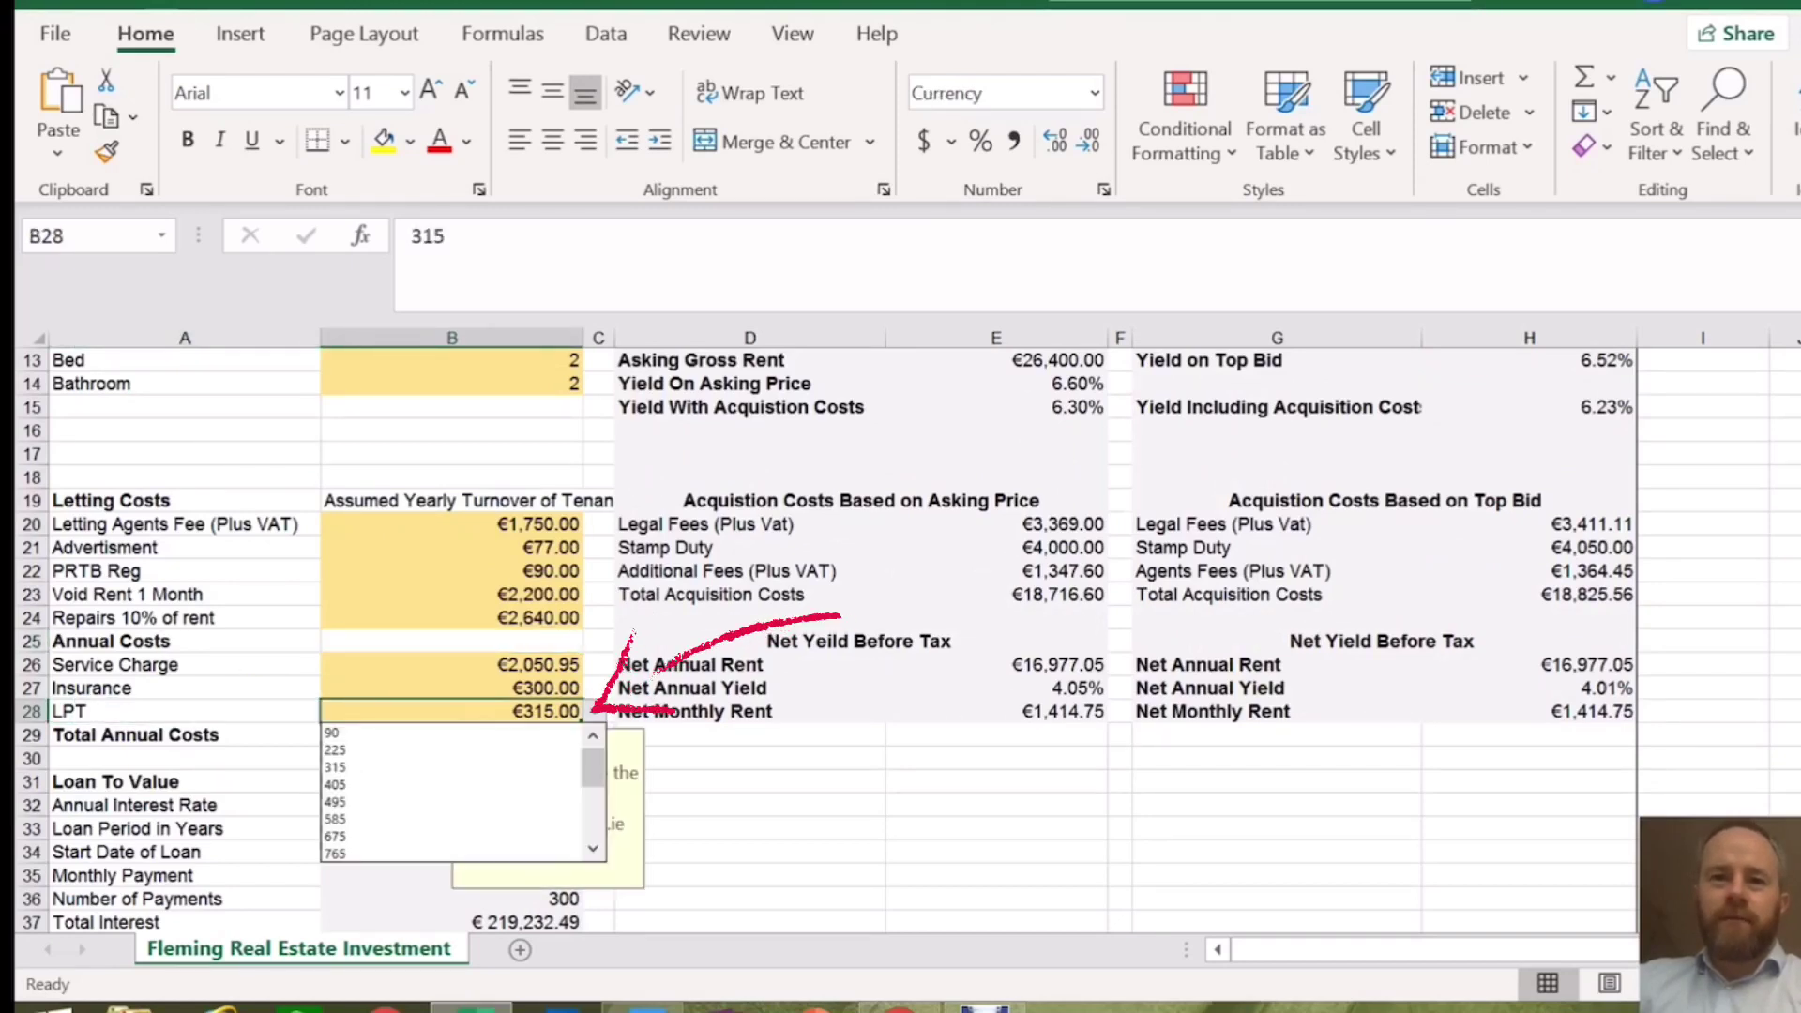
left_click_drag(592, 768, 592, 816)
scroll(459, 793, "up", 3)
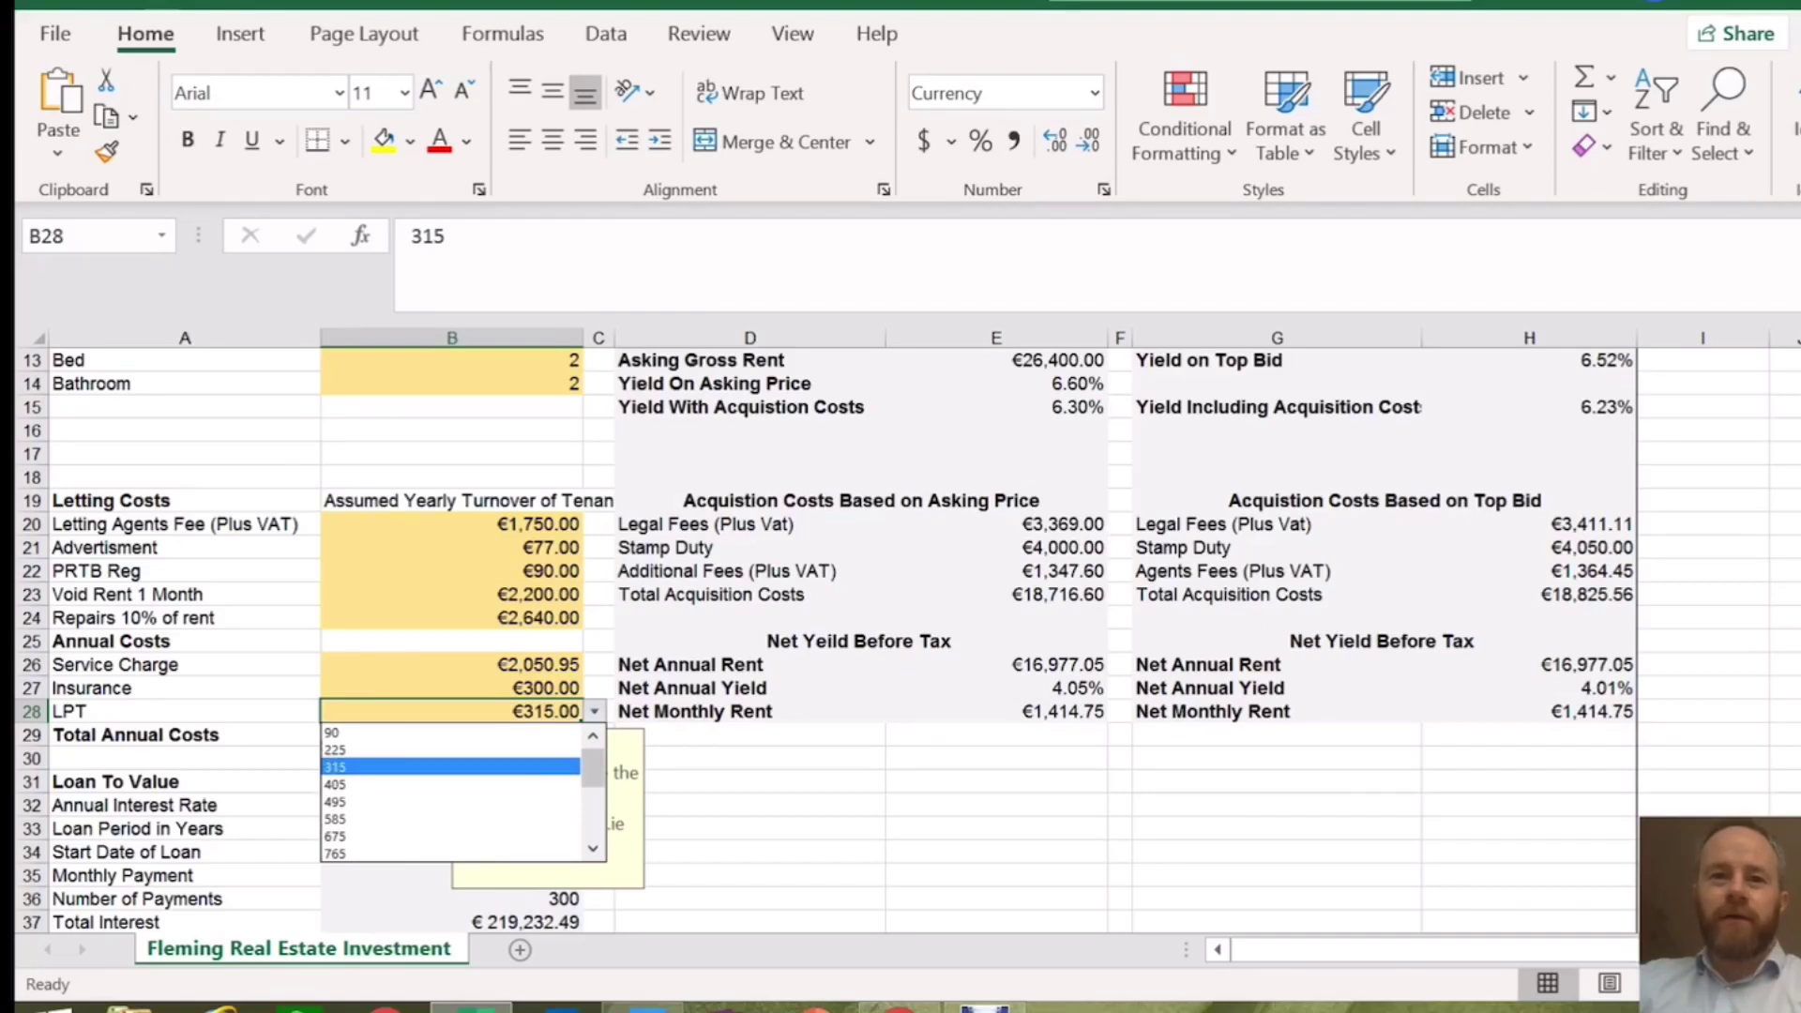
key("Escape")
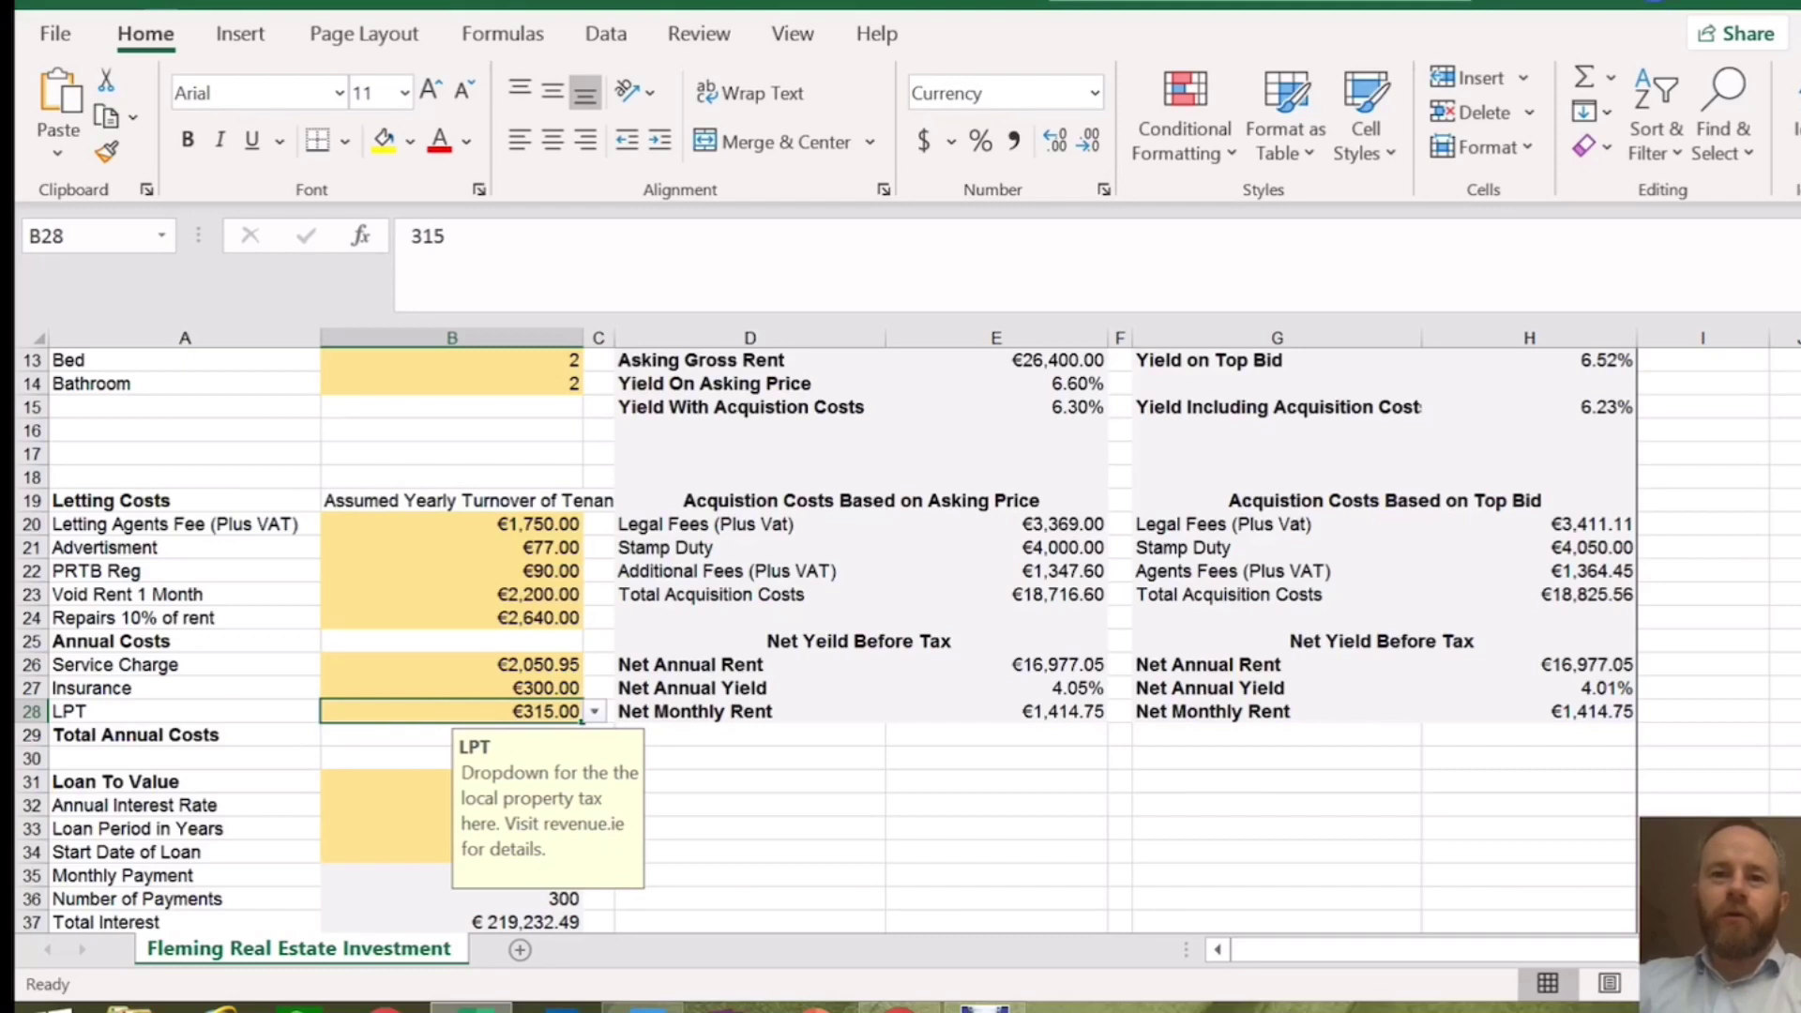
left_click(598, 687)
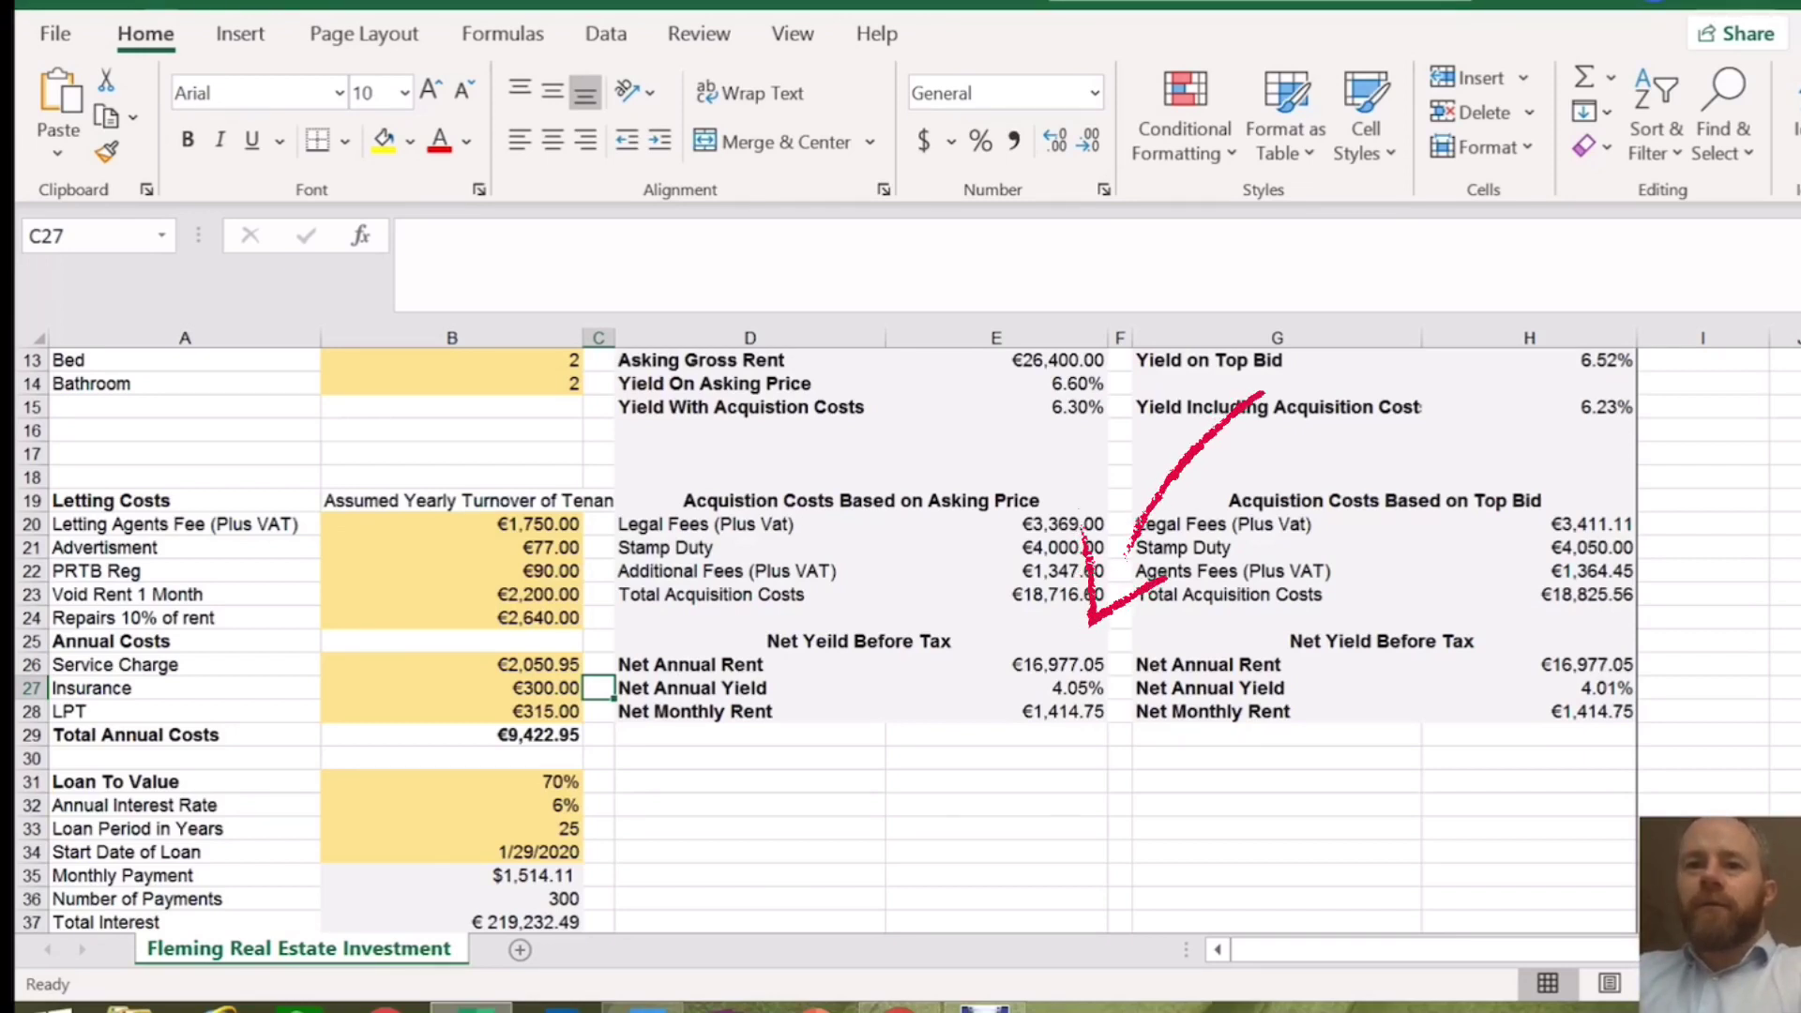
- Examine the net yield block and the legal fees, stamp duty and additional fees formulas in the acquisition costs based on asking price
left_click(859, 641)
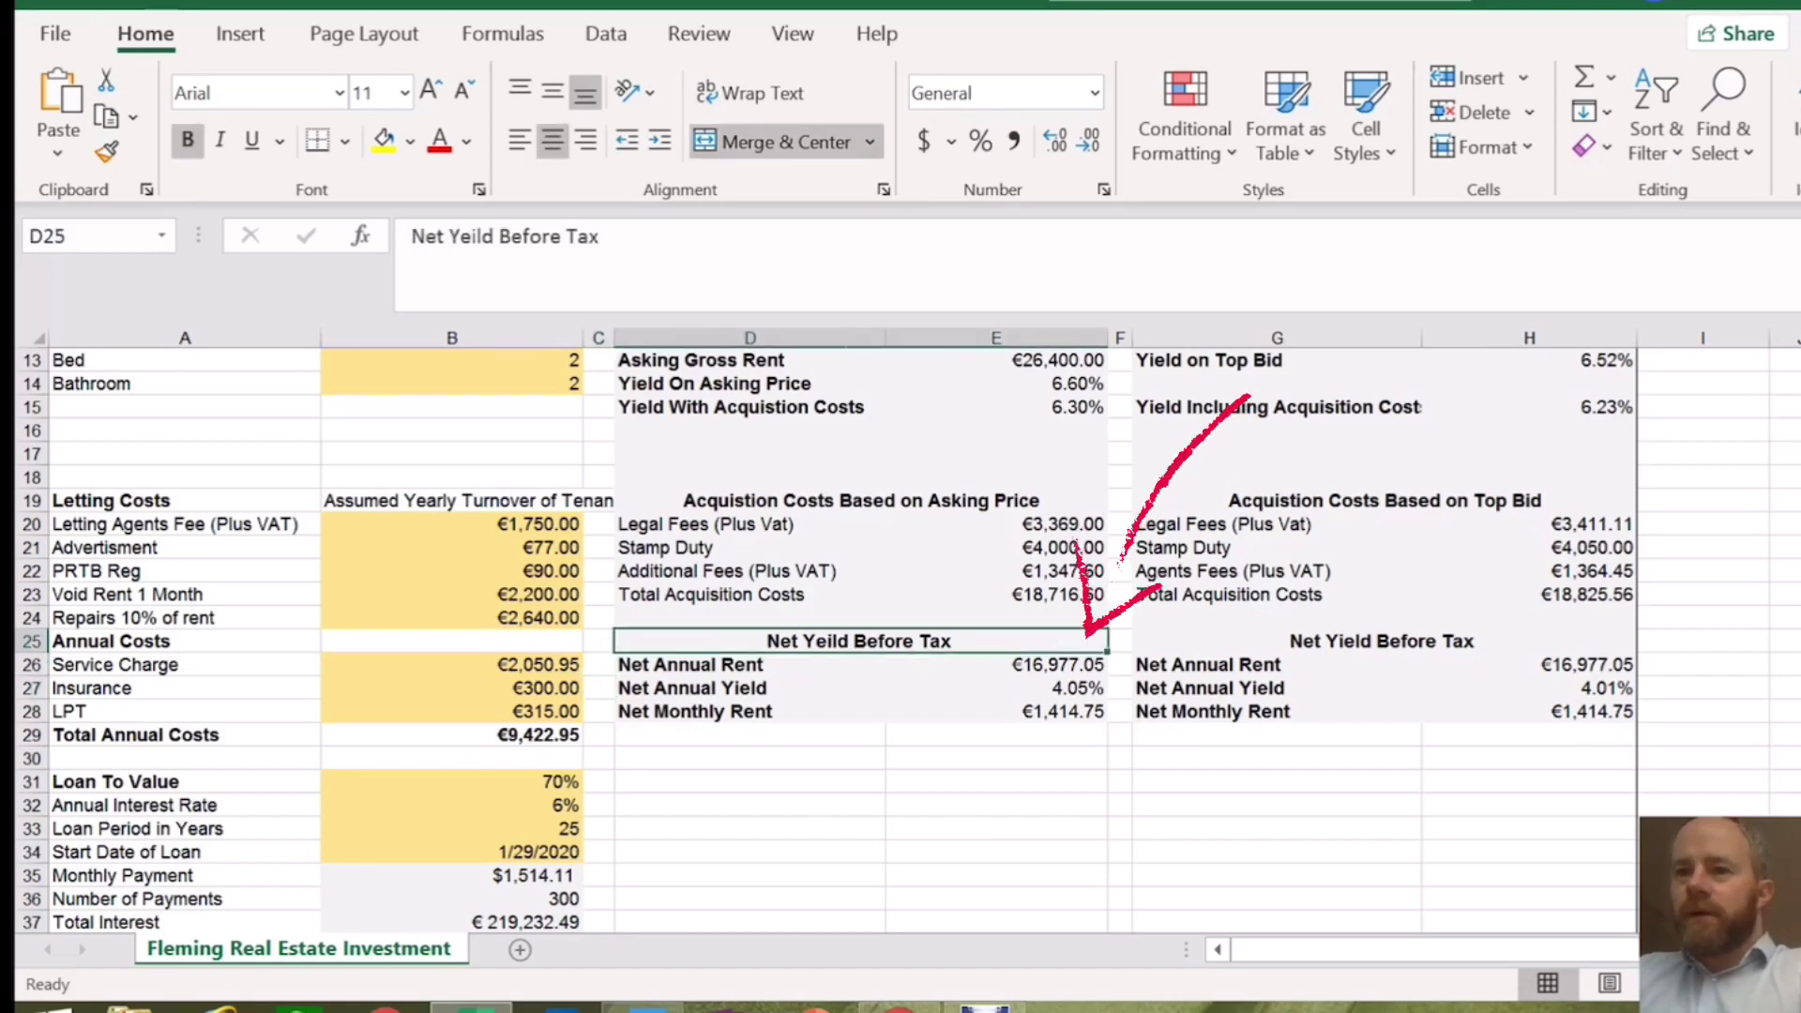
left_click(749, 711)
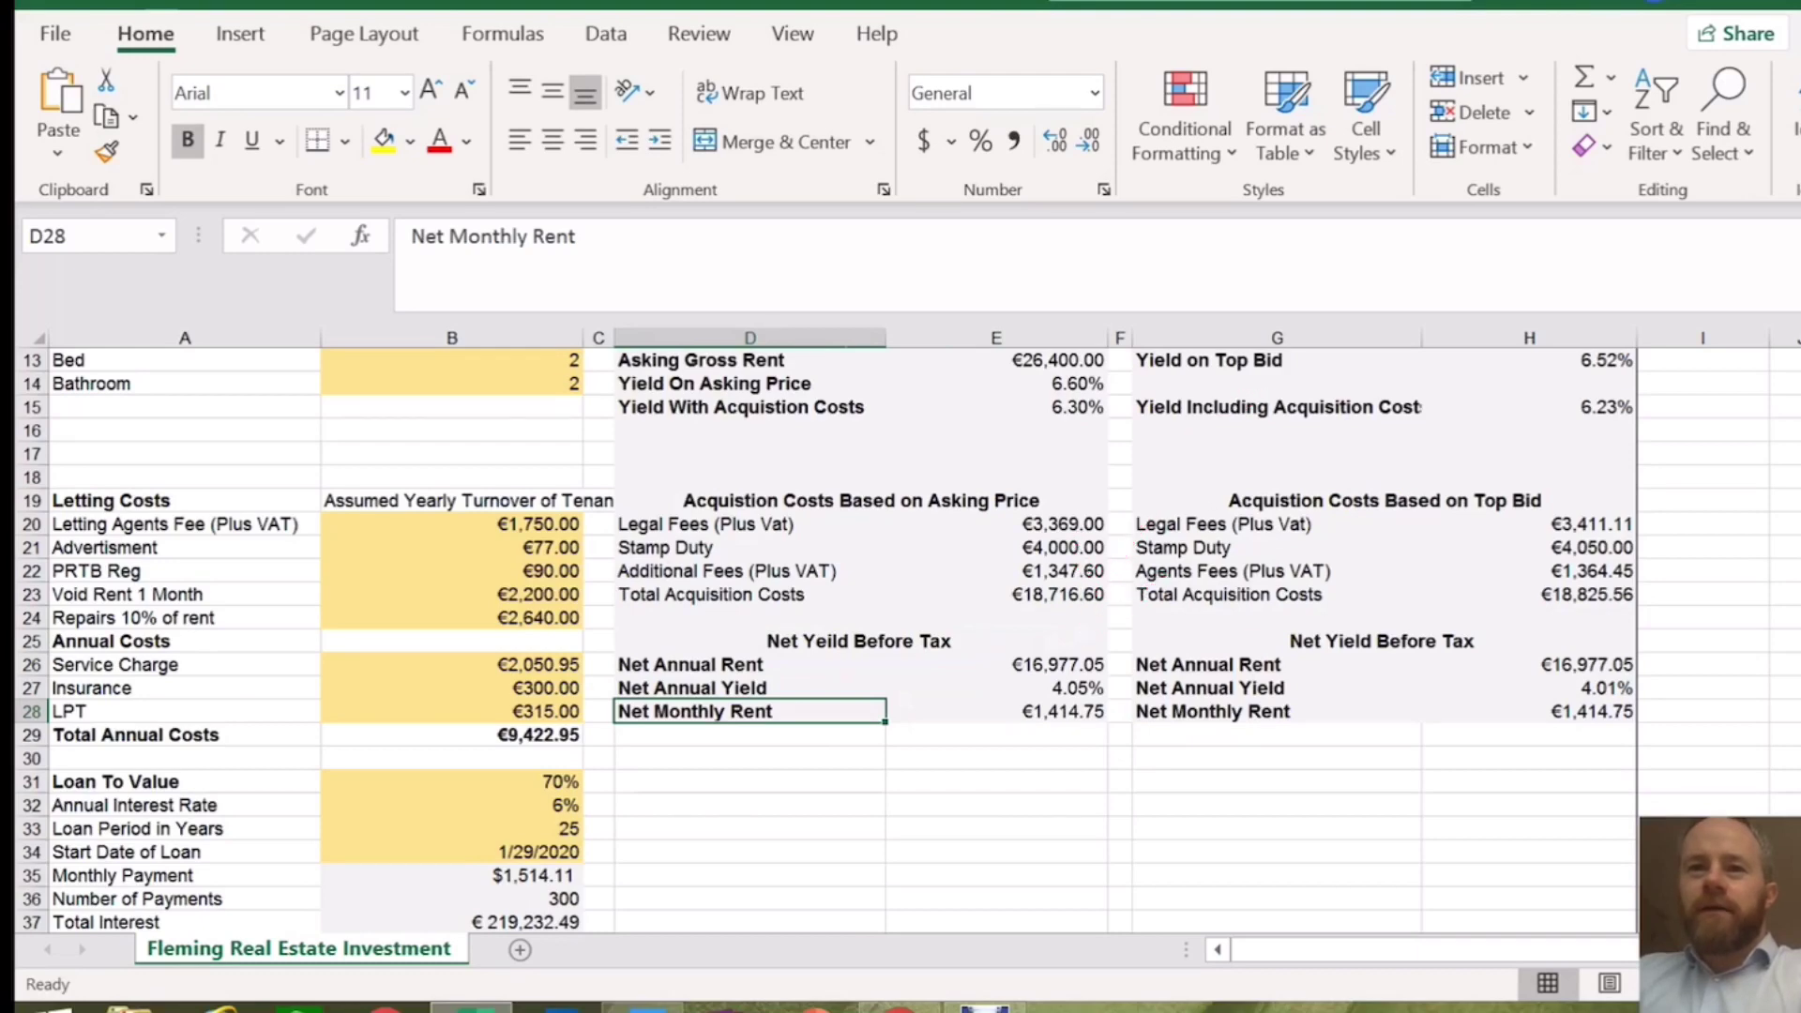
scroll(900, 638, "up", 2)
left_click(750, 685)
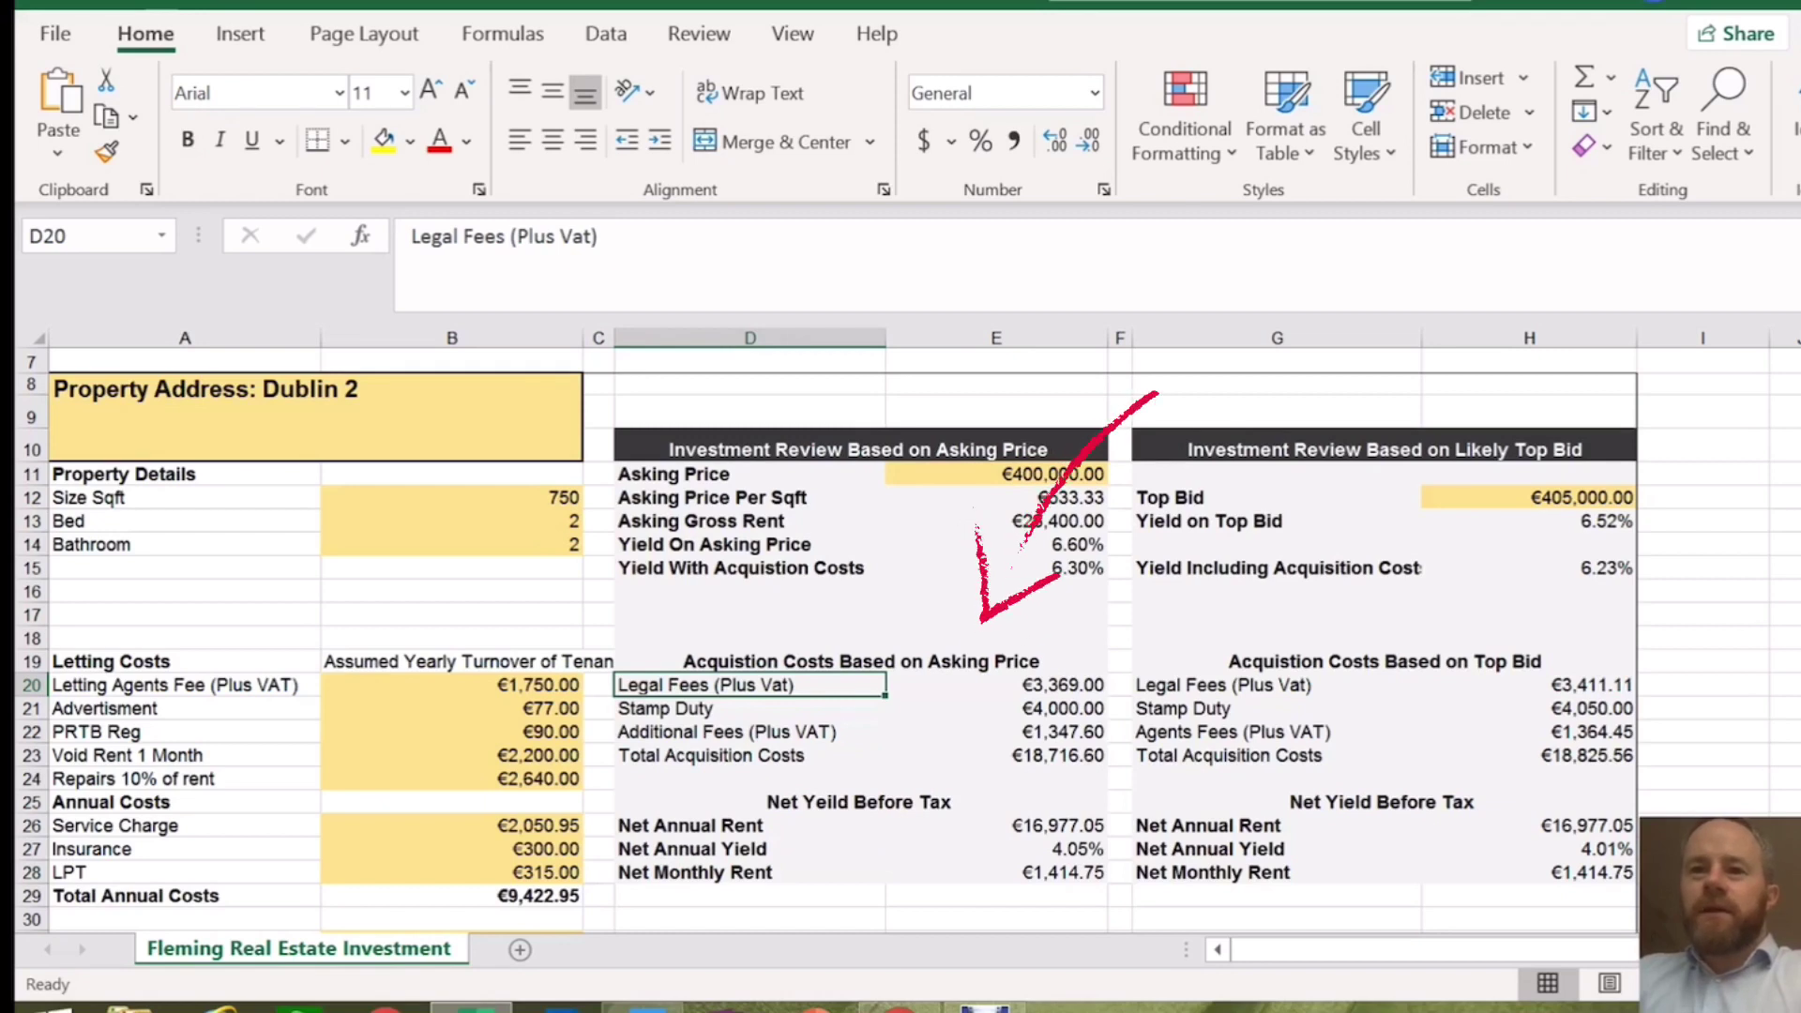
left_click(996, 685)
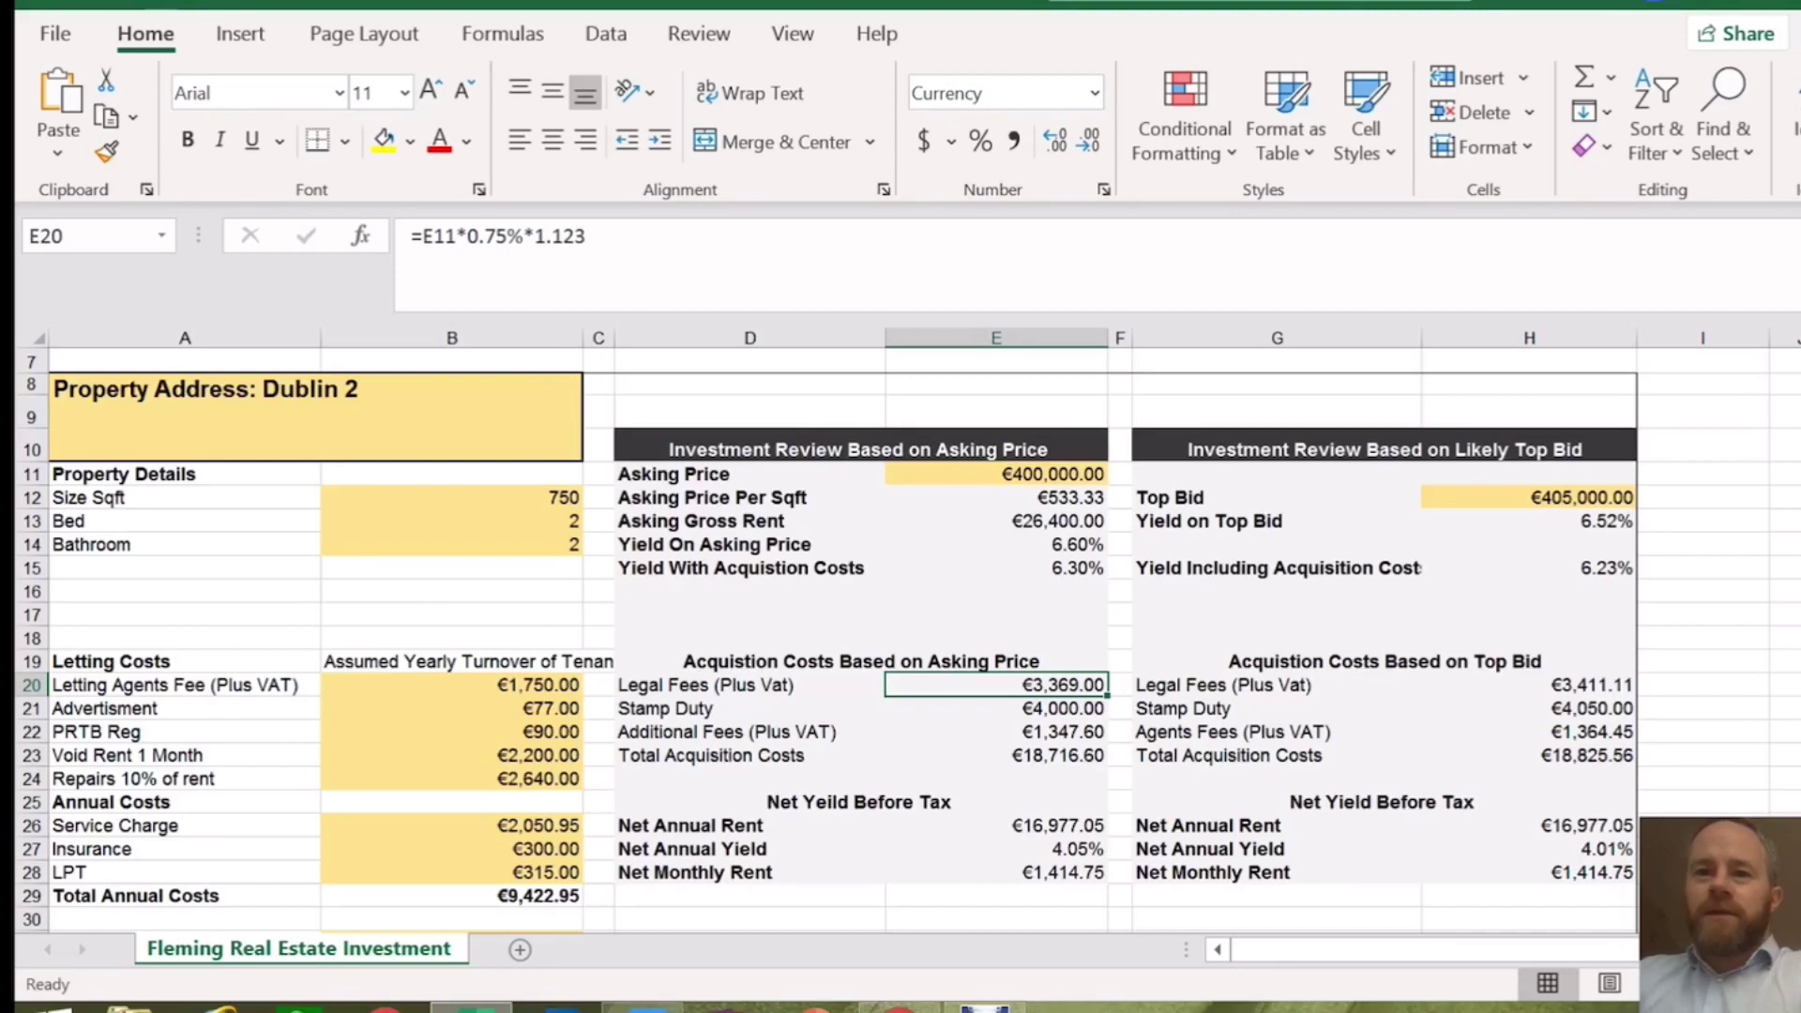
key("Down")
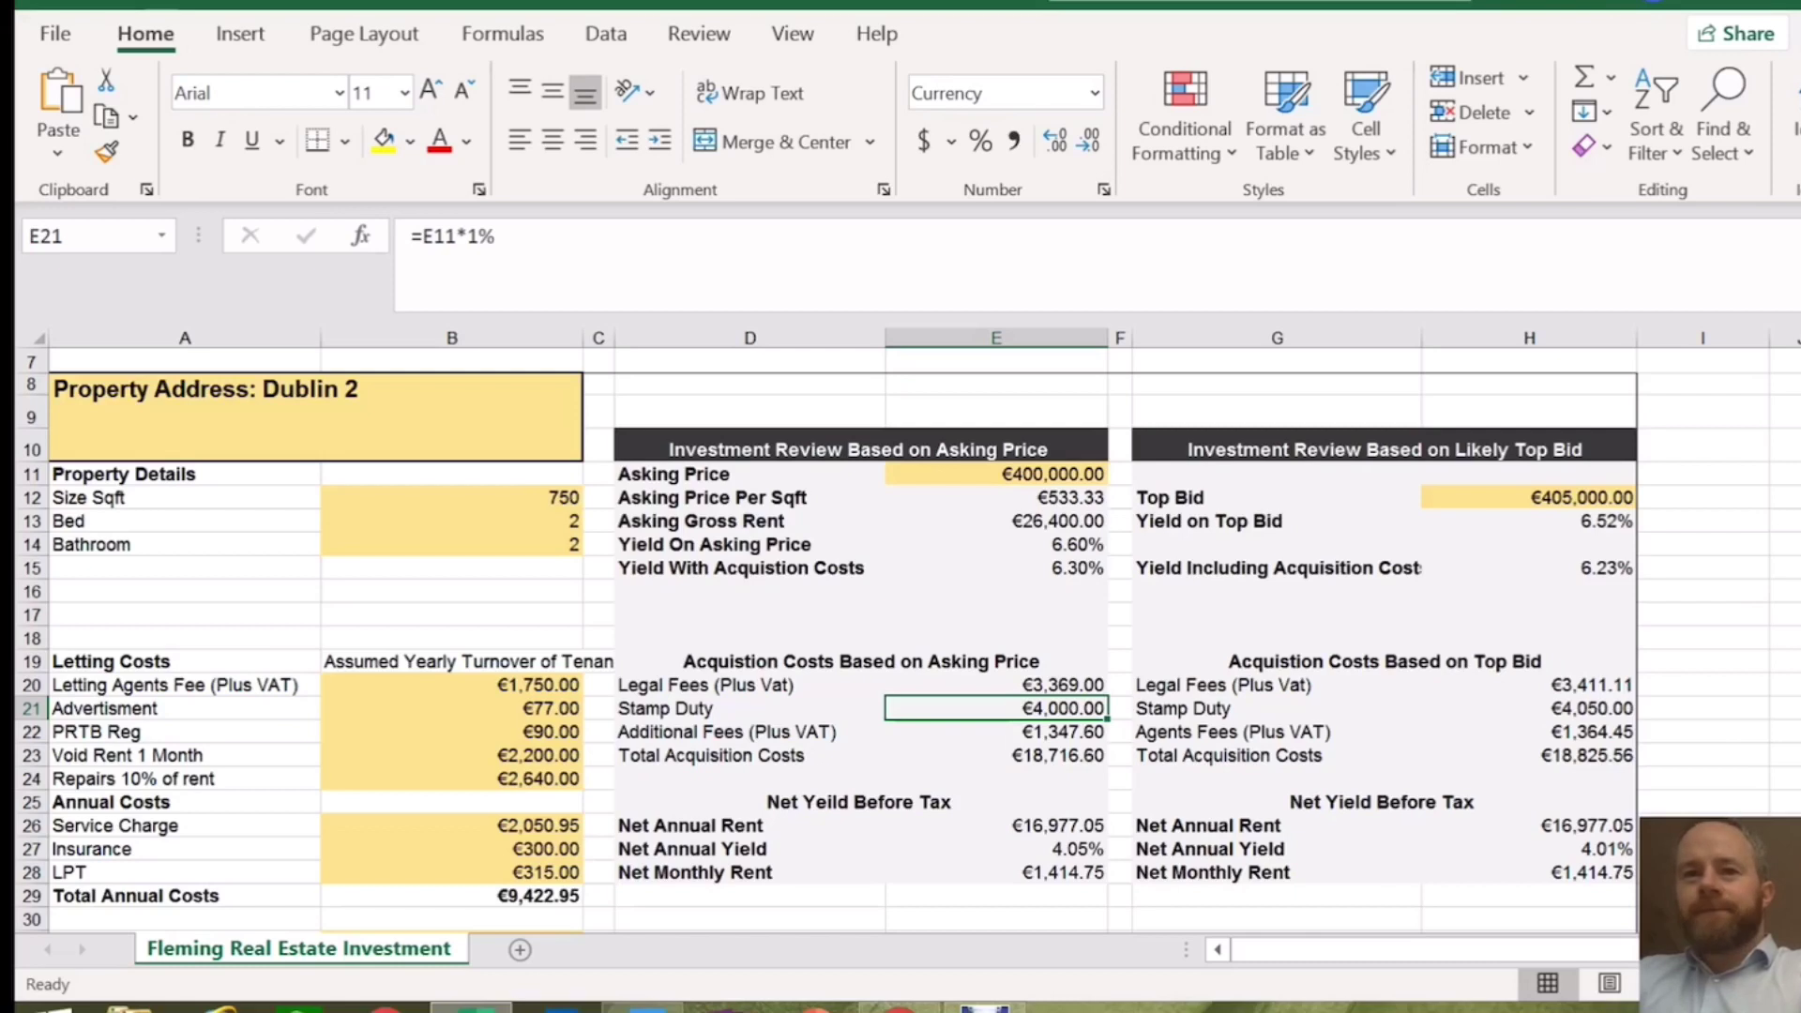
left_click(749, 732)
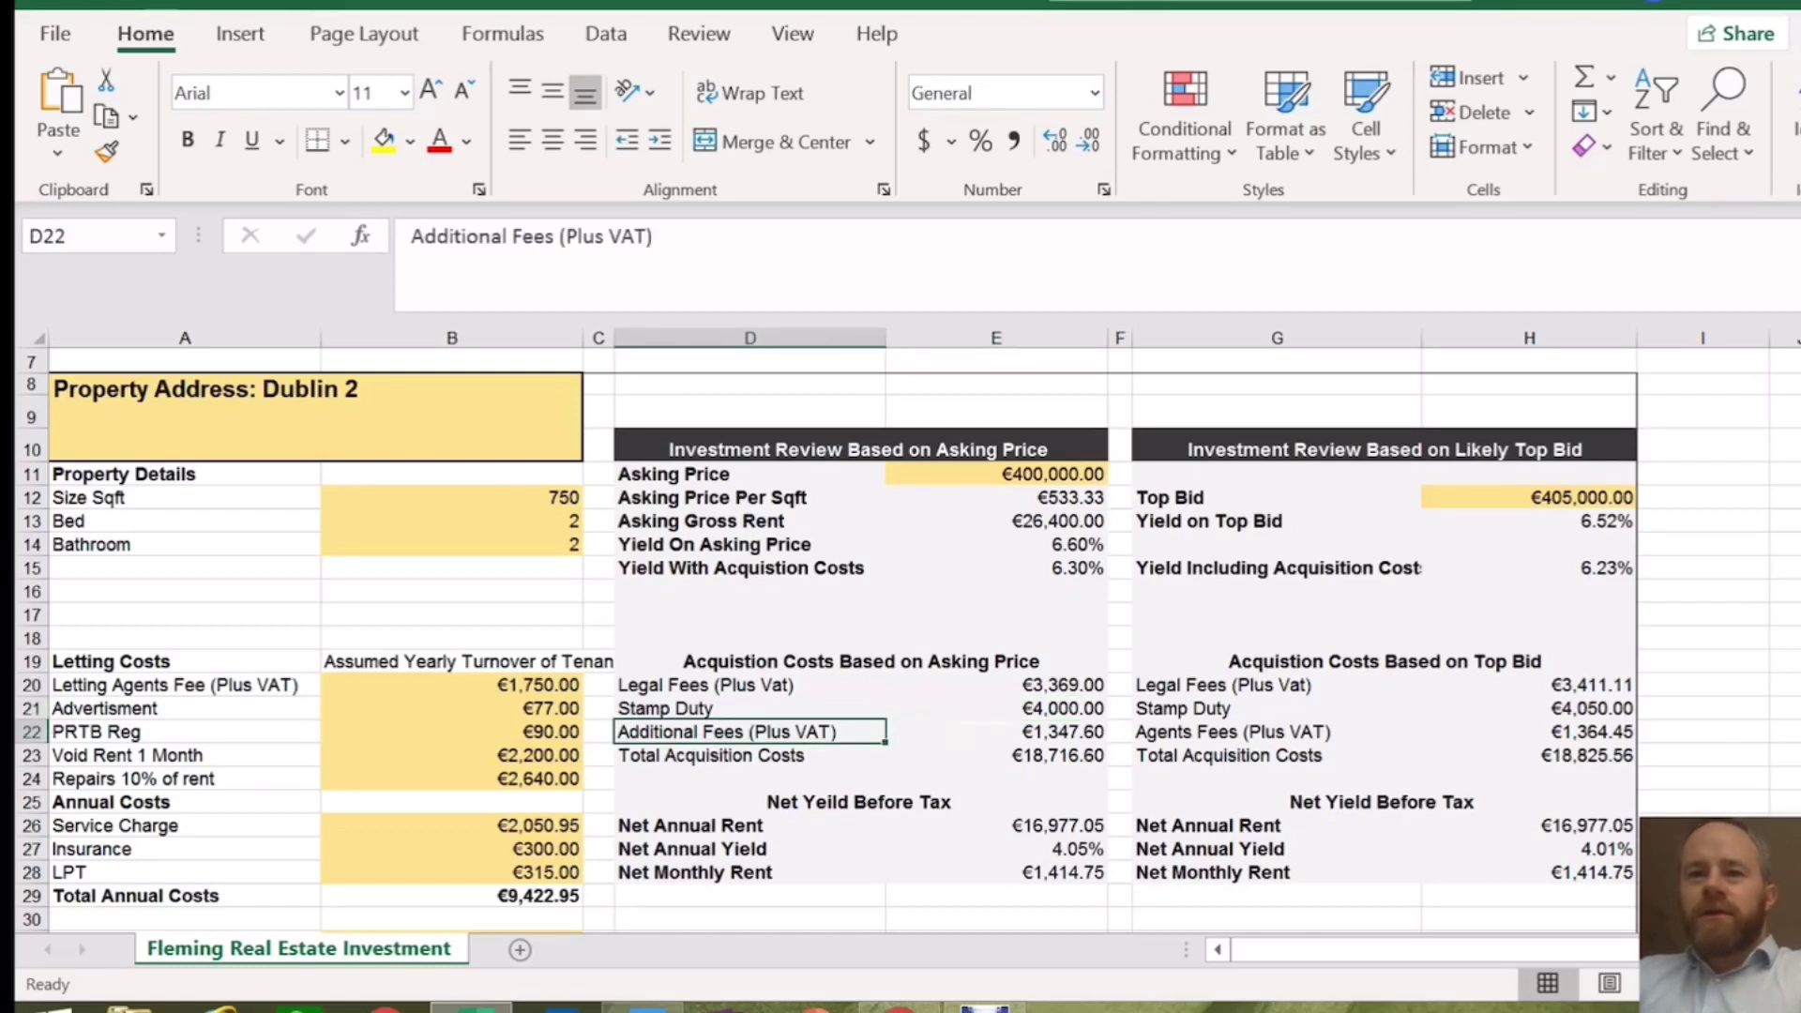
left_click(996, 731)
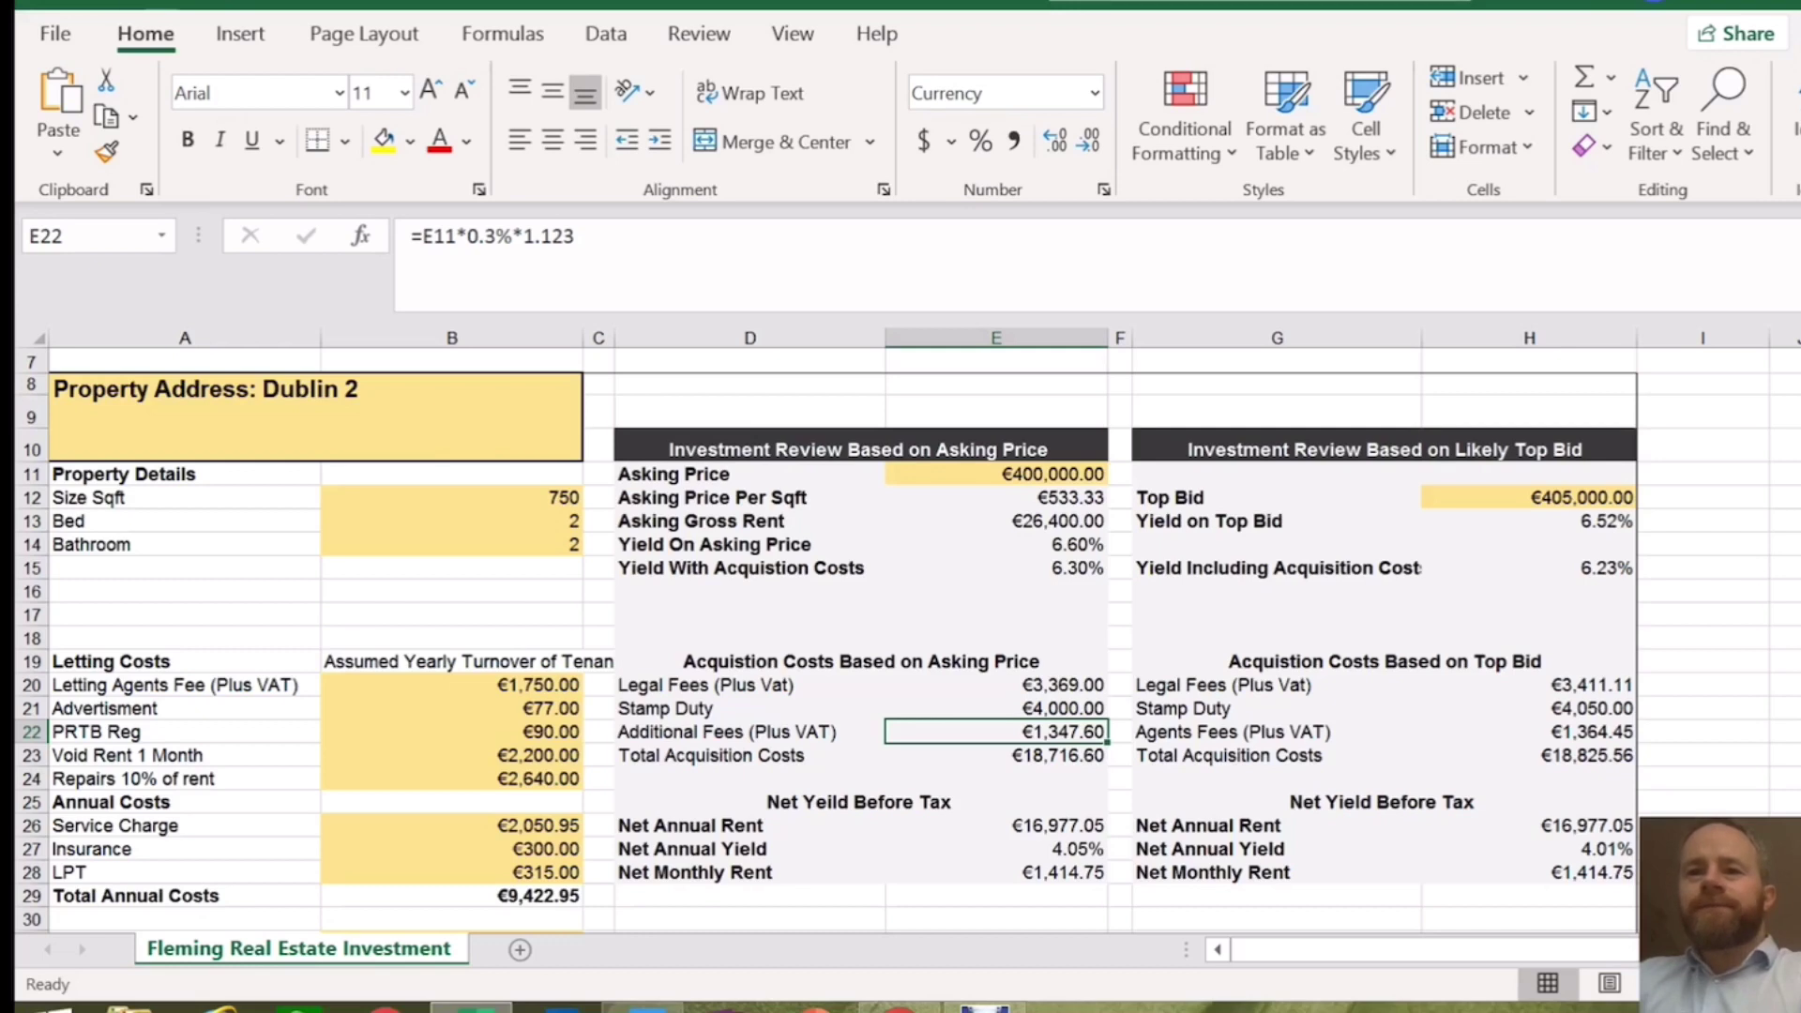
- Change the total acquisition costs formula in E23 to =SUM(E20:E22)+15000
left_click(996, 755)
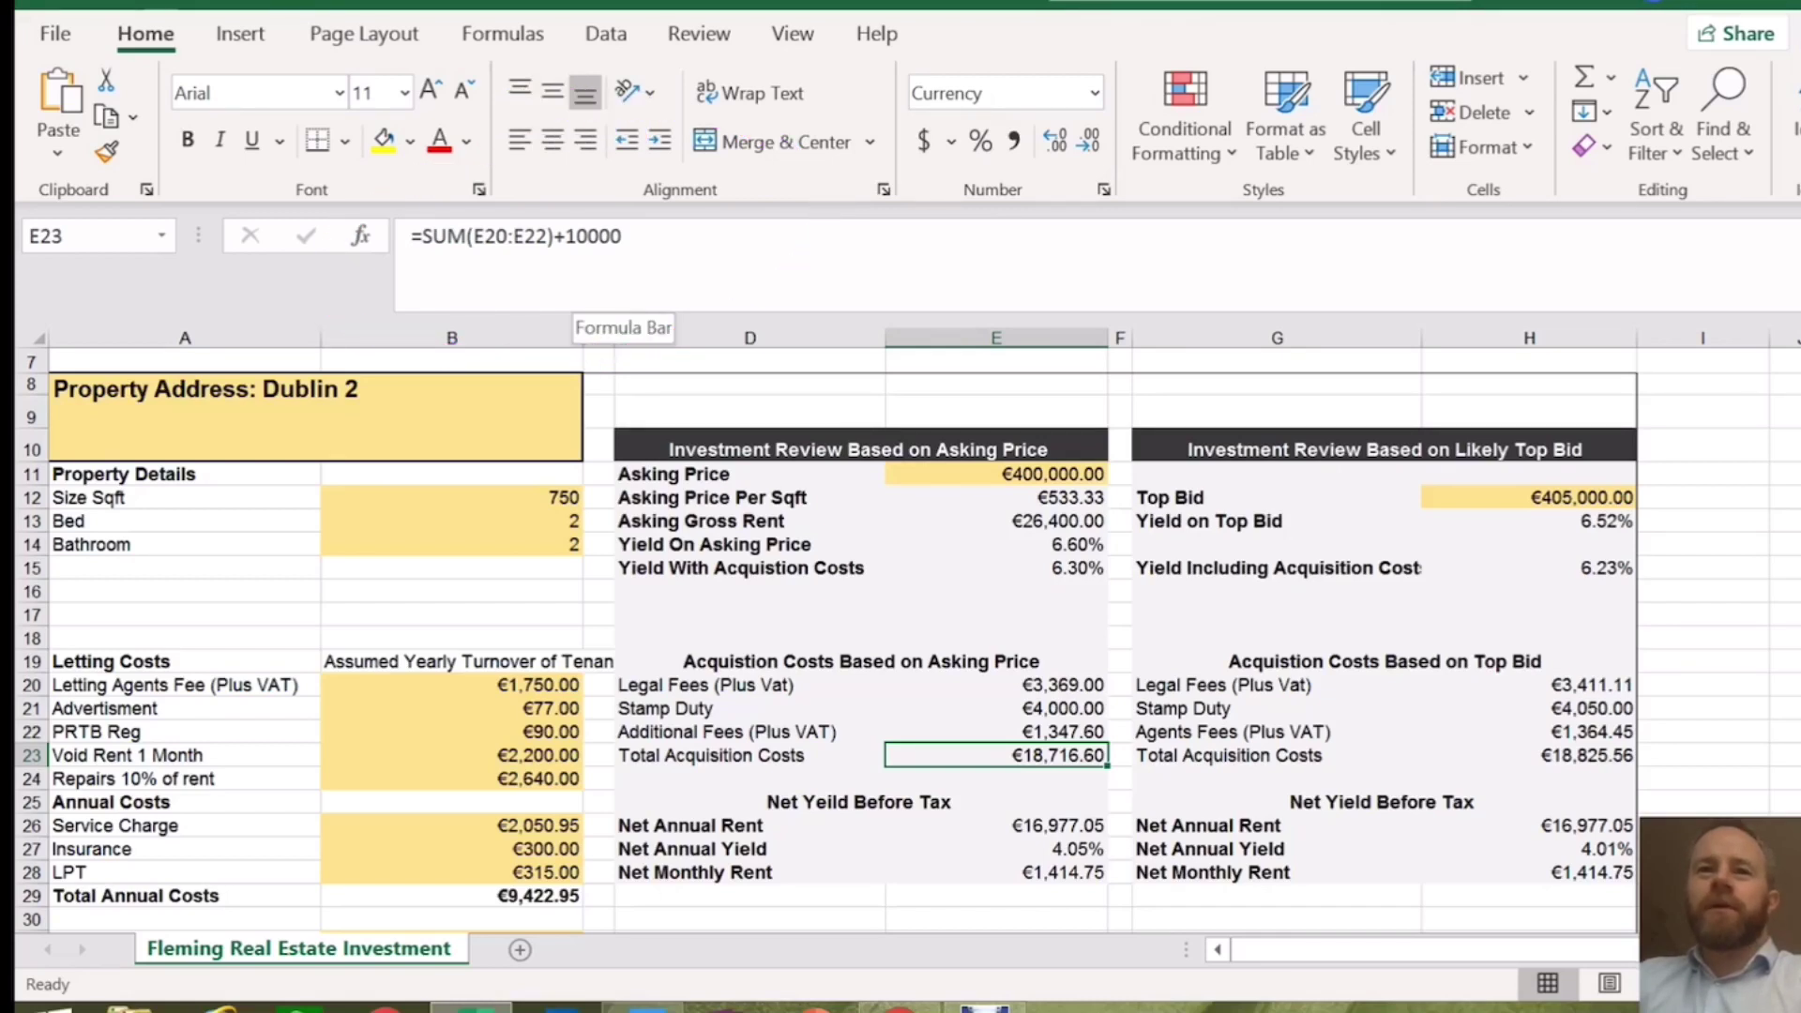
left_click(621, 237)
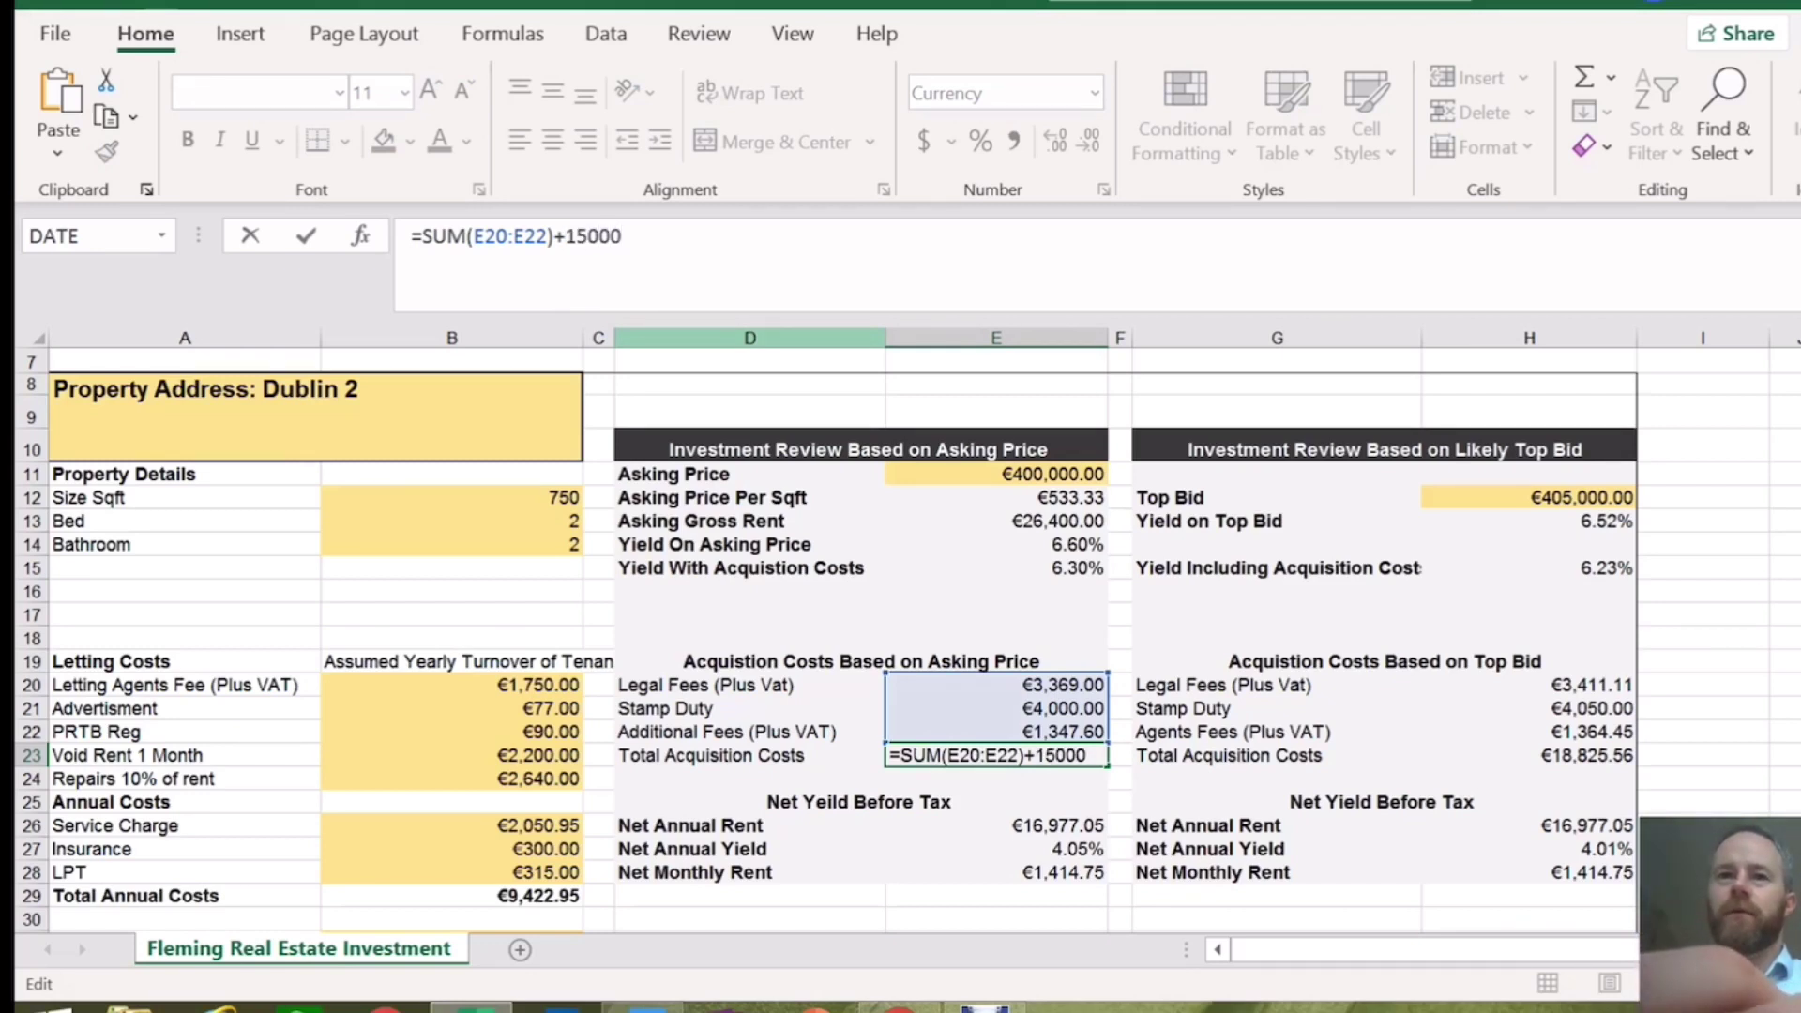
key("Return")
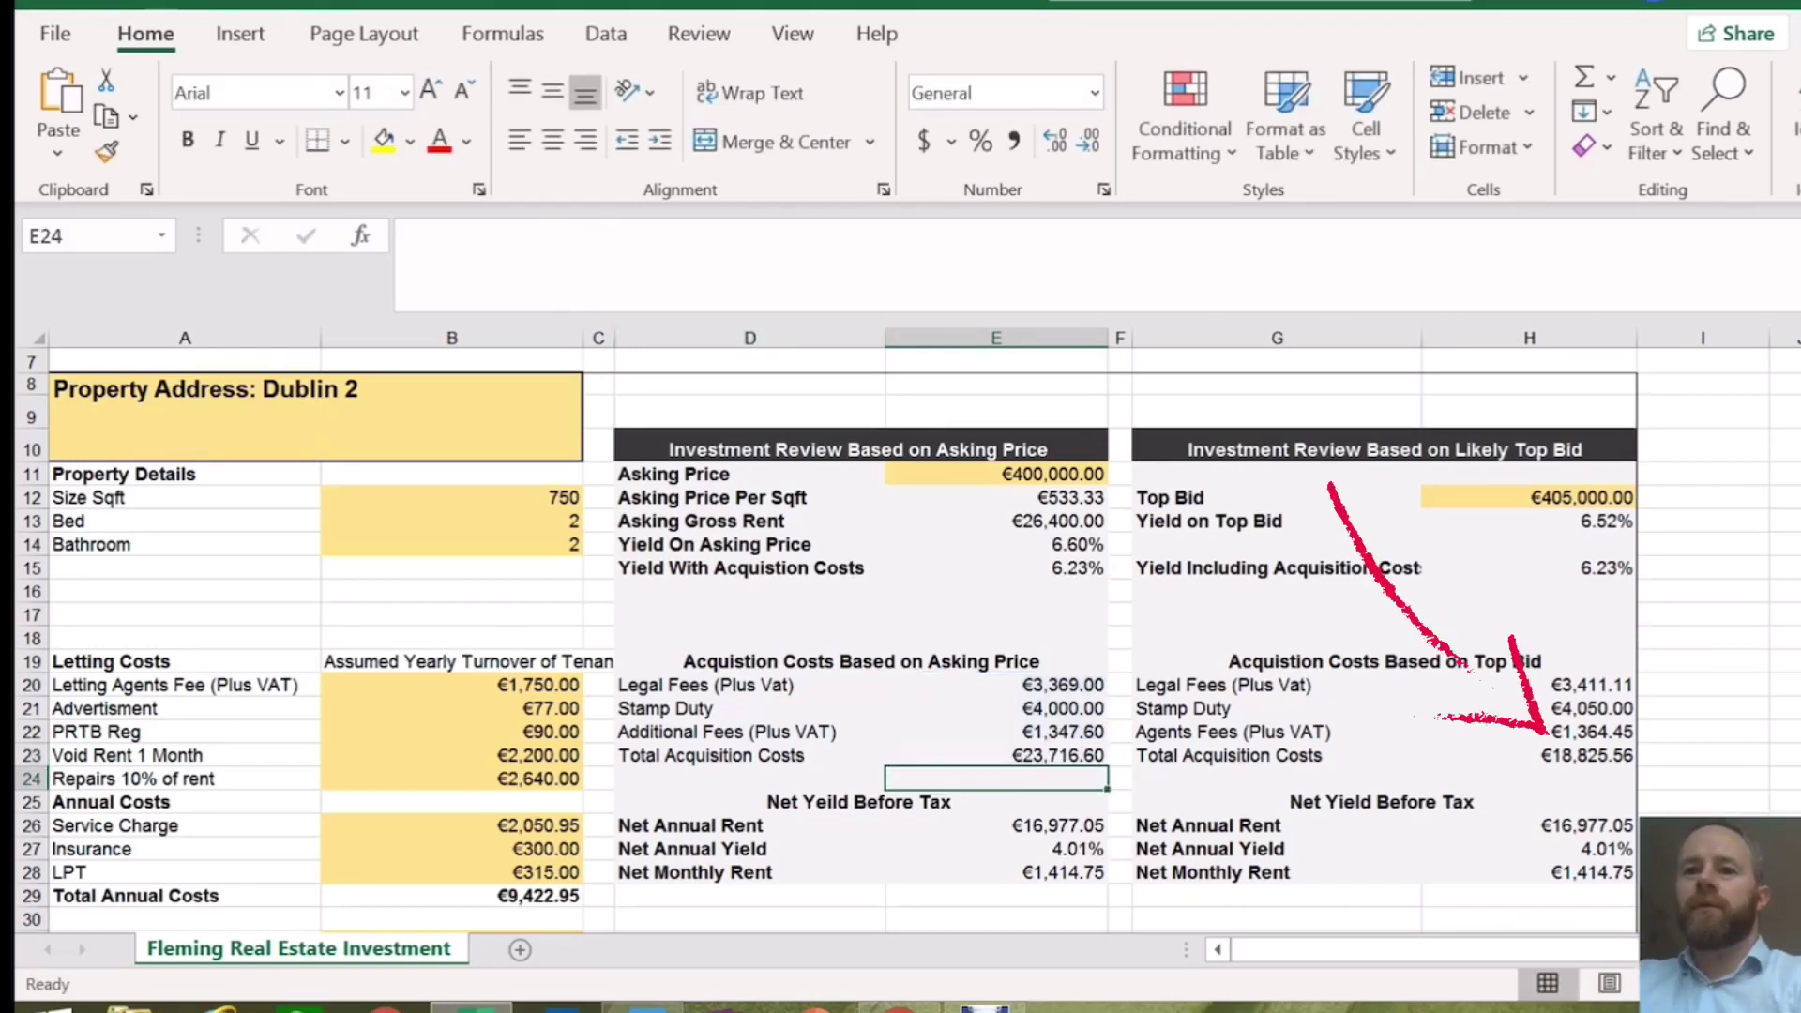
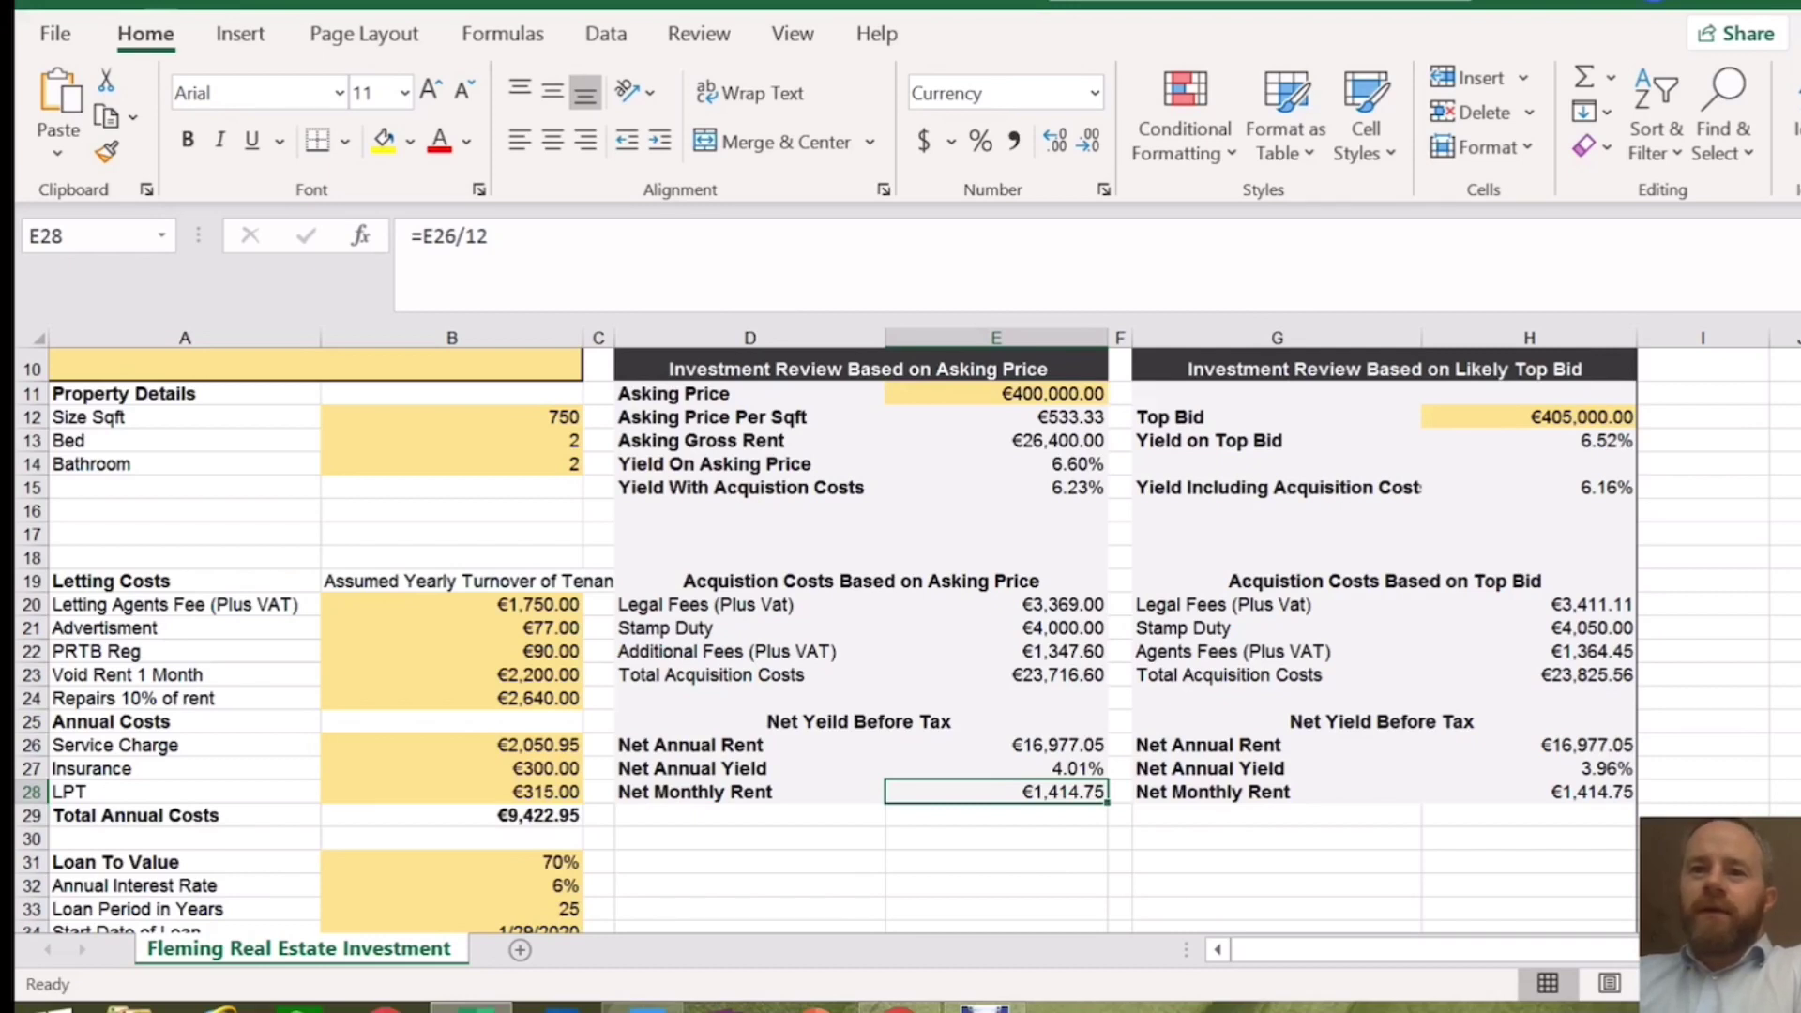
- Examine the net annual yield formula in E27 of the asking price review
left_click(995, 769)
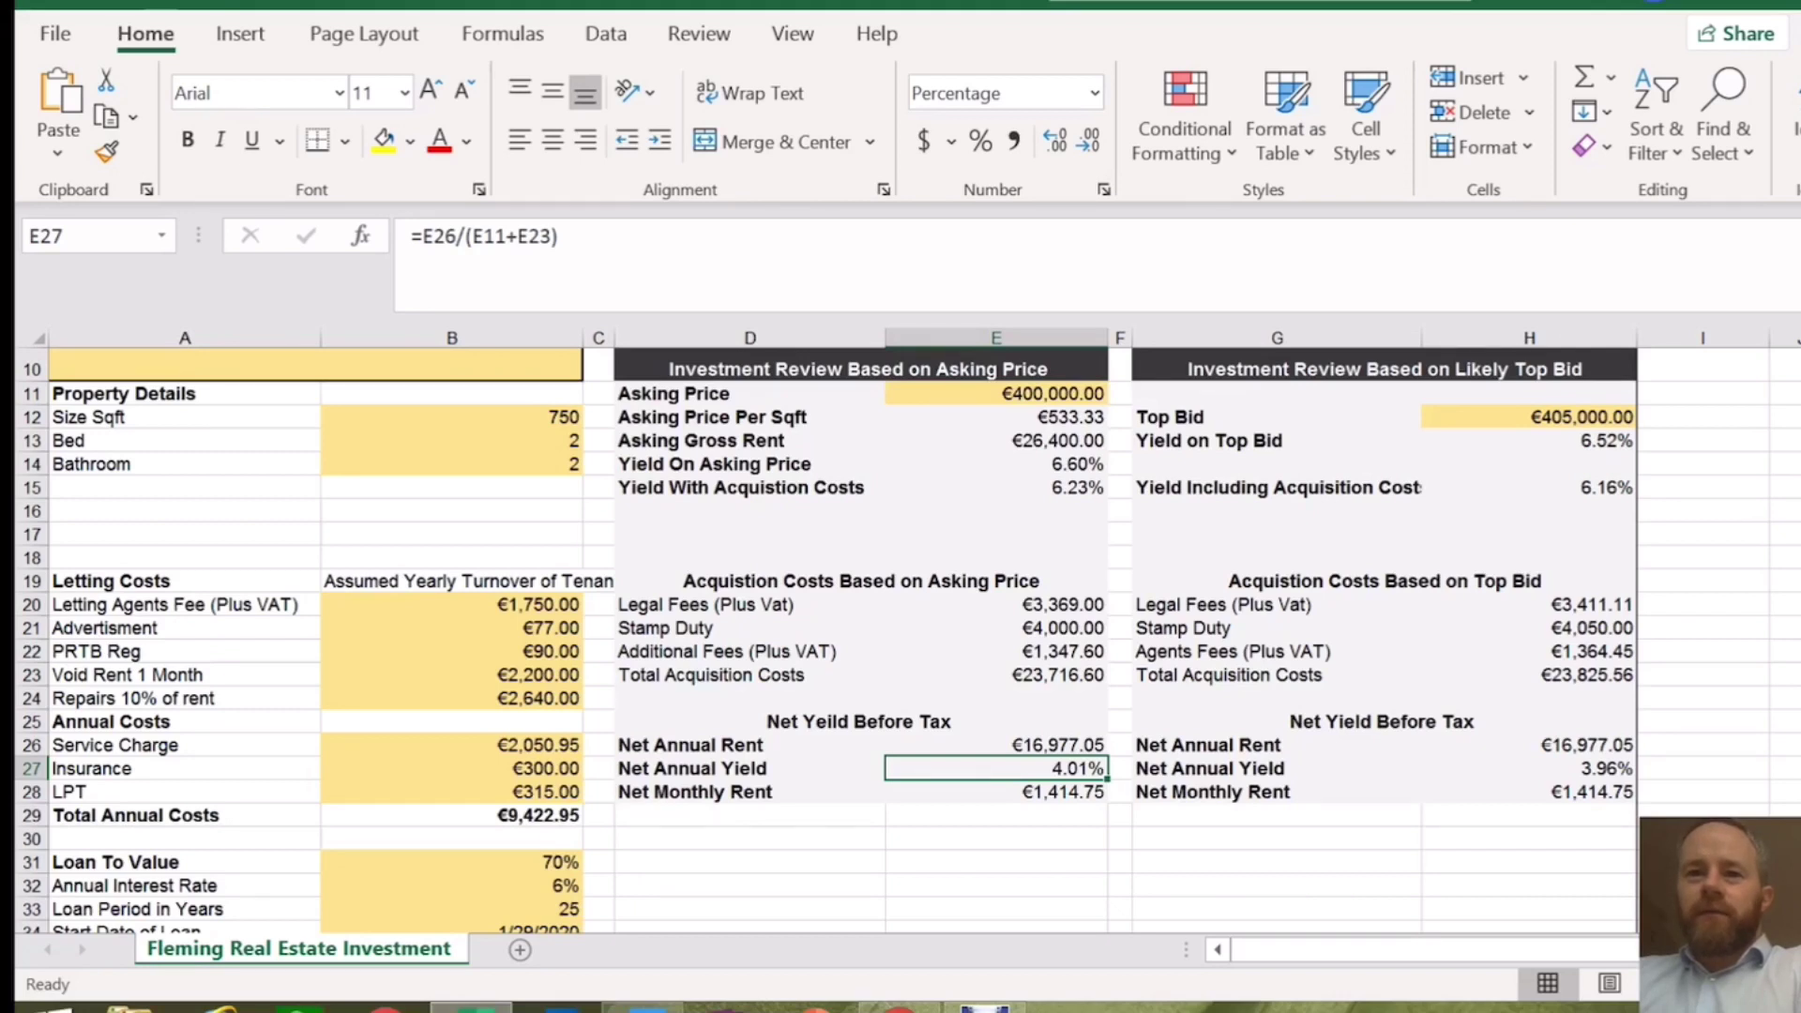
left_click(995, 838)
left_click(996, 768)
- Set the one-month void rent in B23 and the letting agent's fee in B20 to 0
scroll(900, 638, "down", 1)
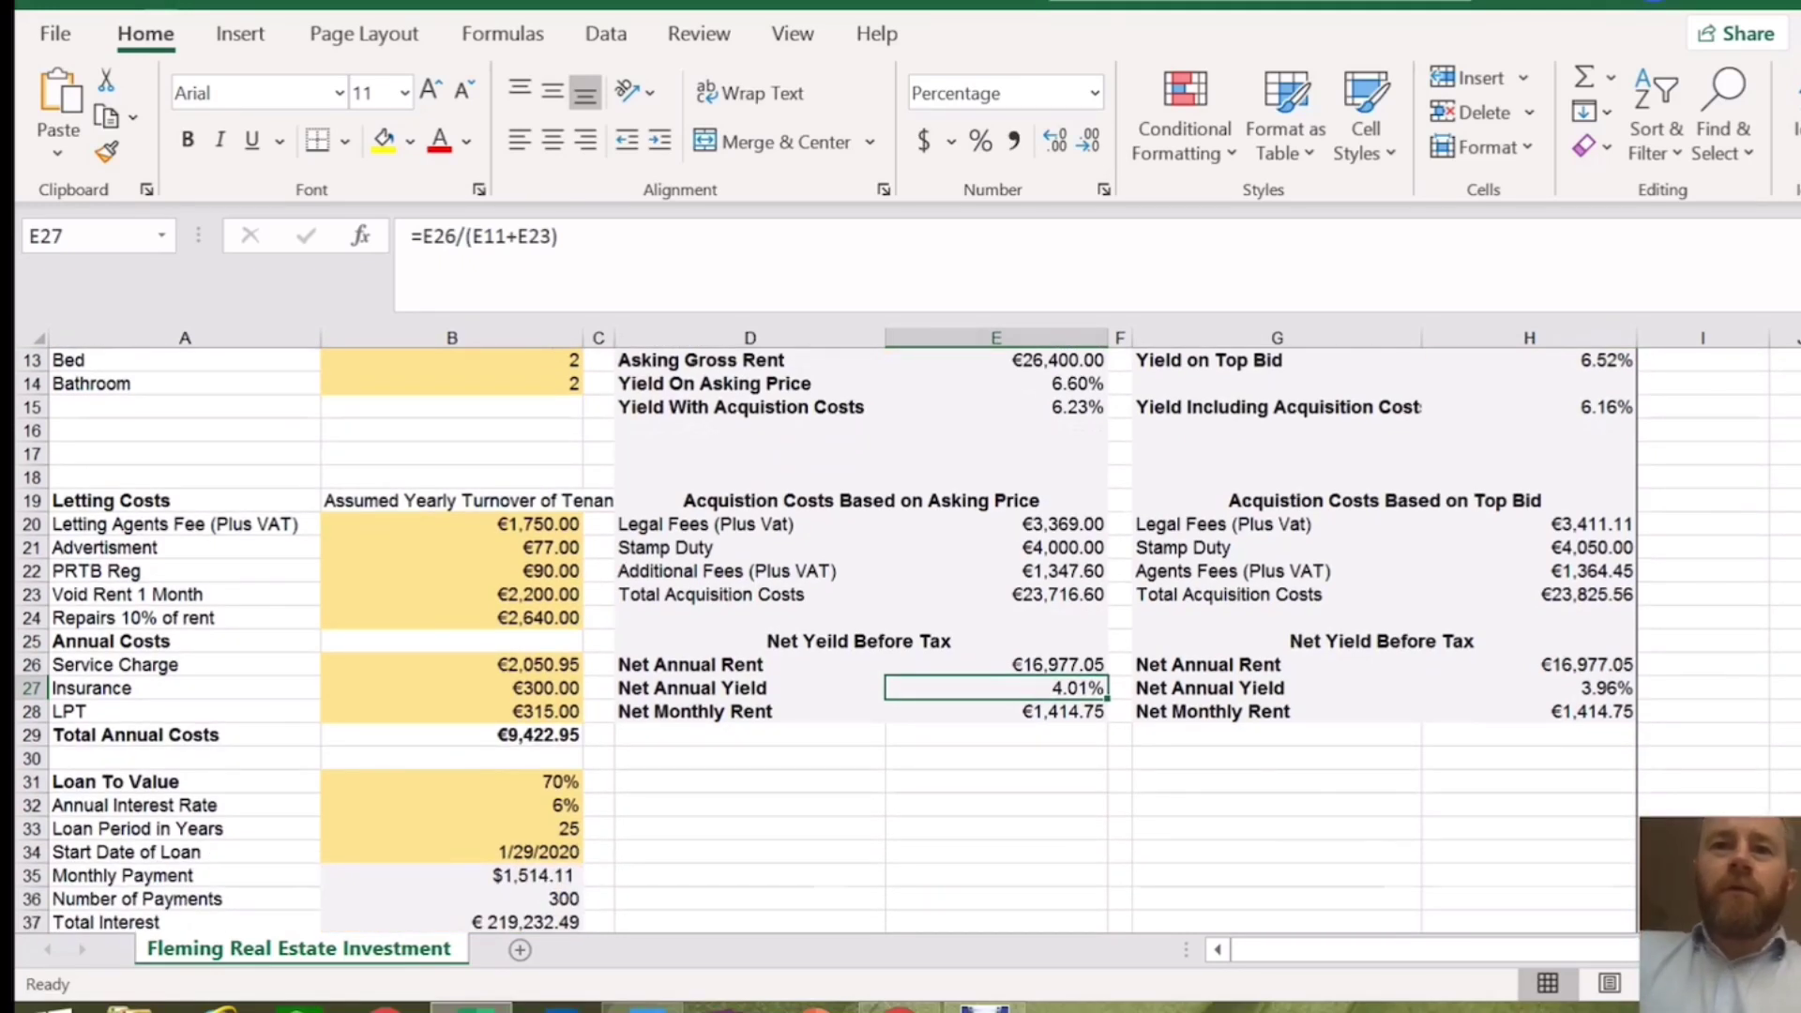
left_click(452, 617)
left_click(451, 594)
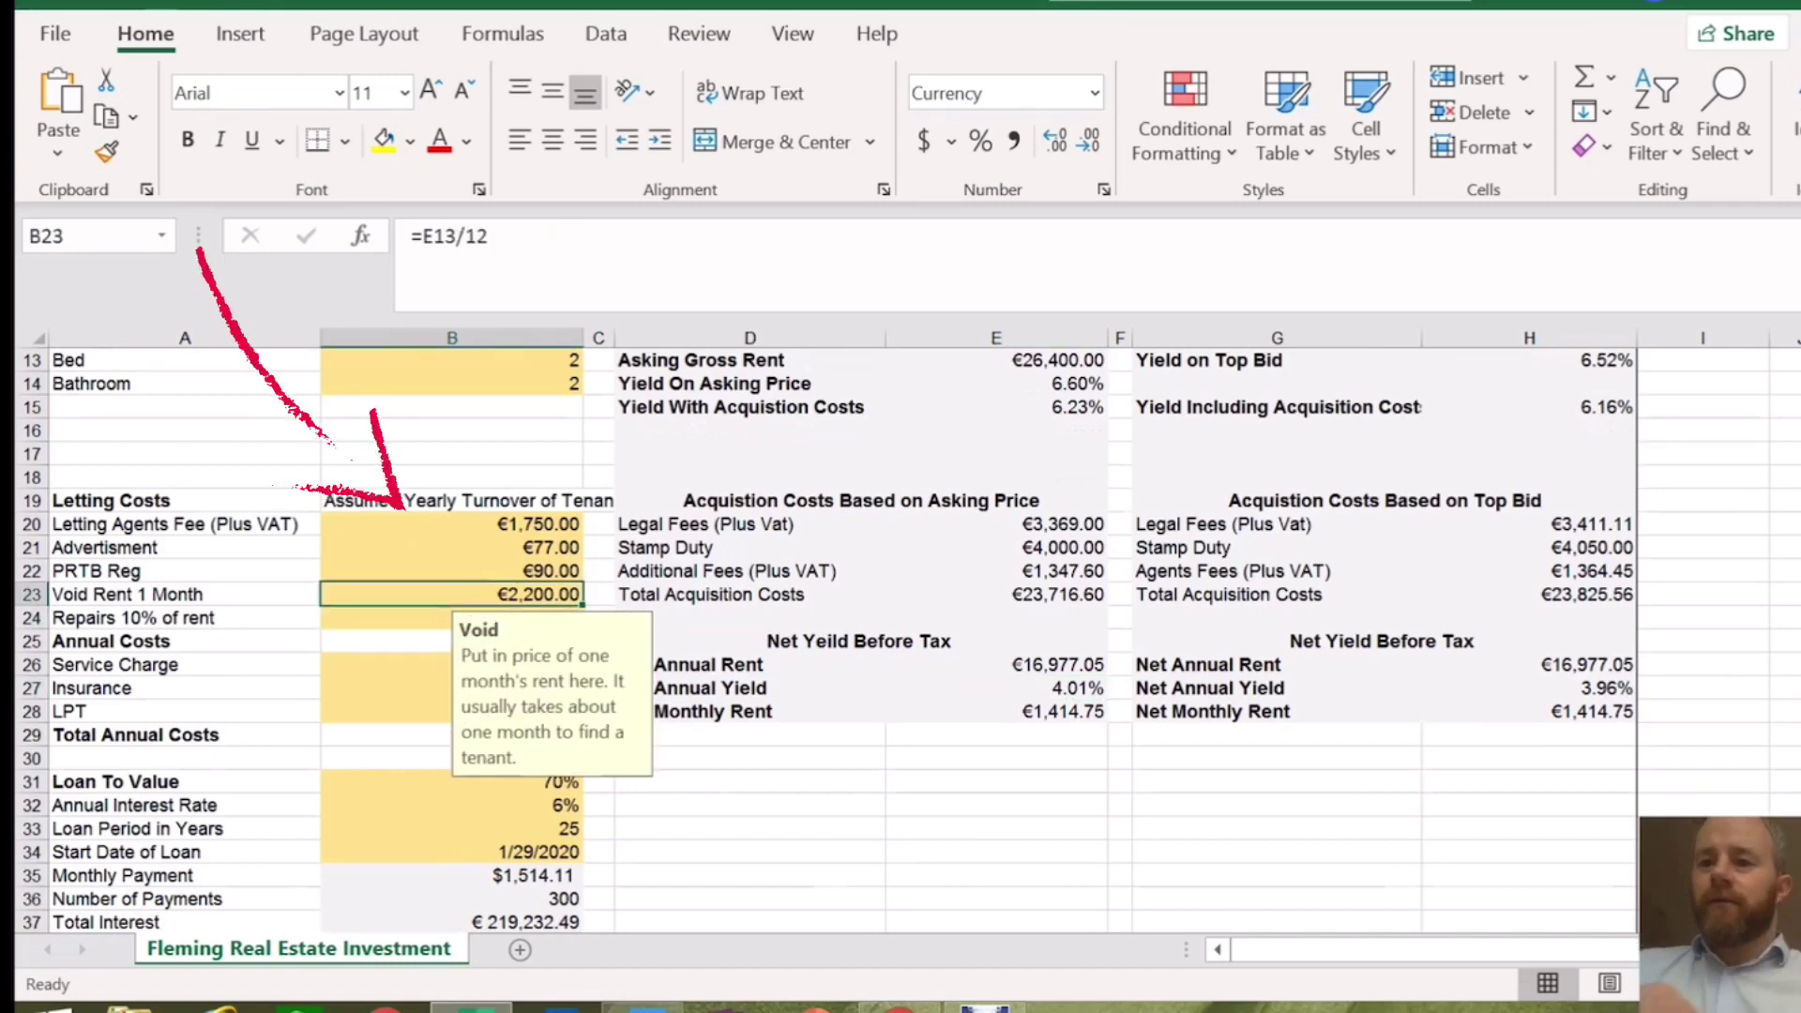
type("0")
key("Return")
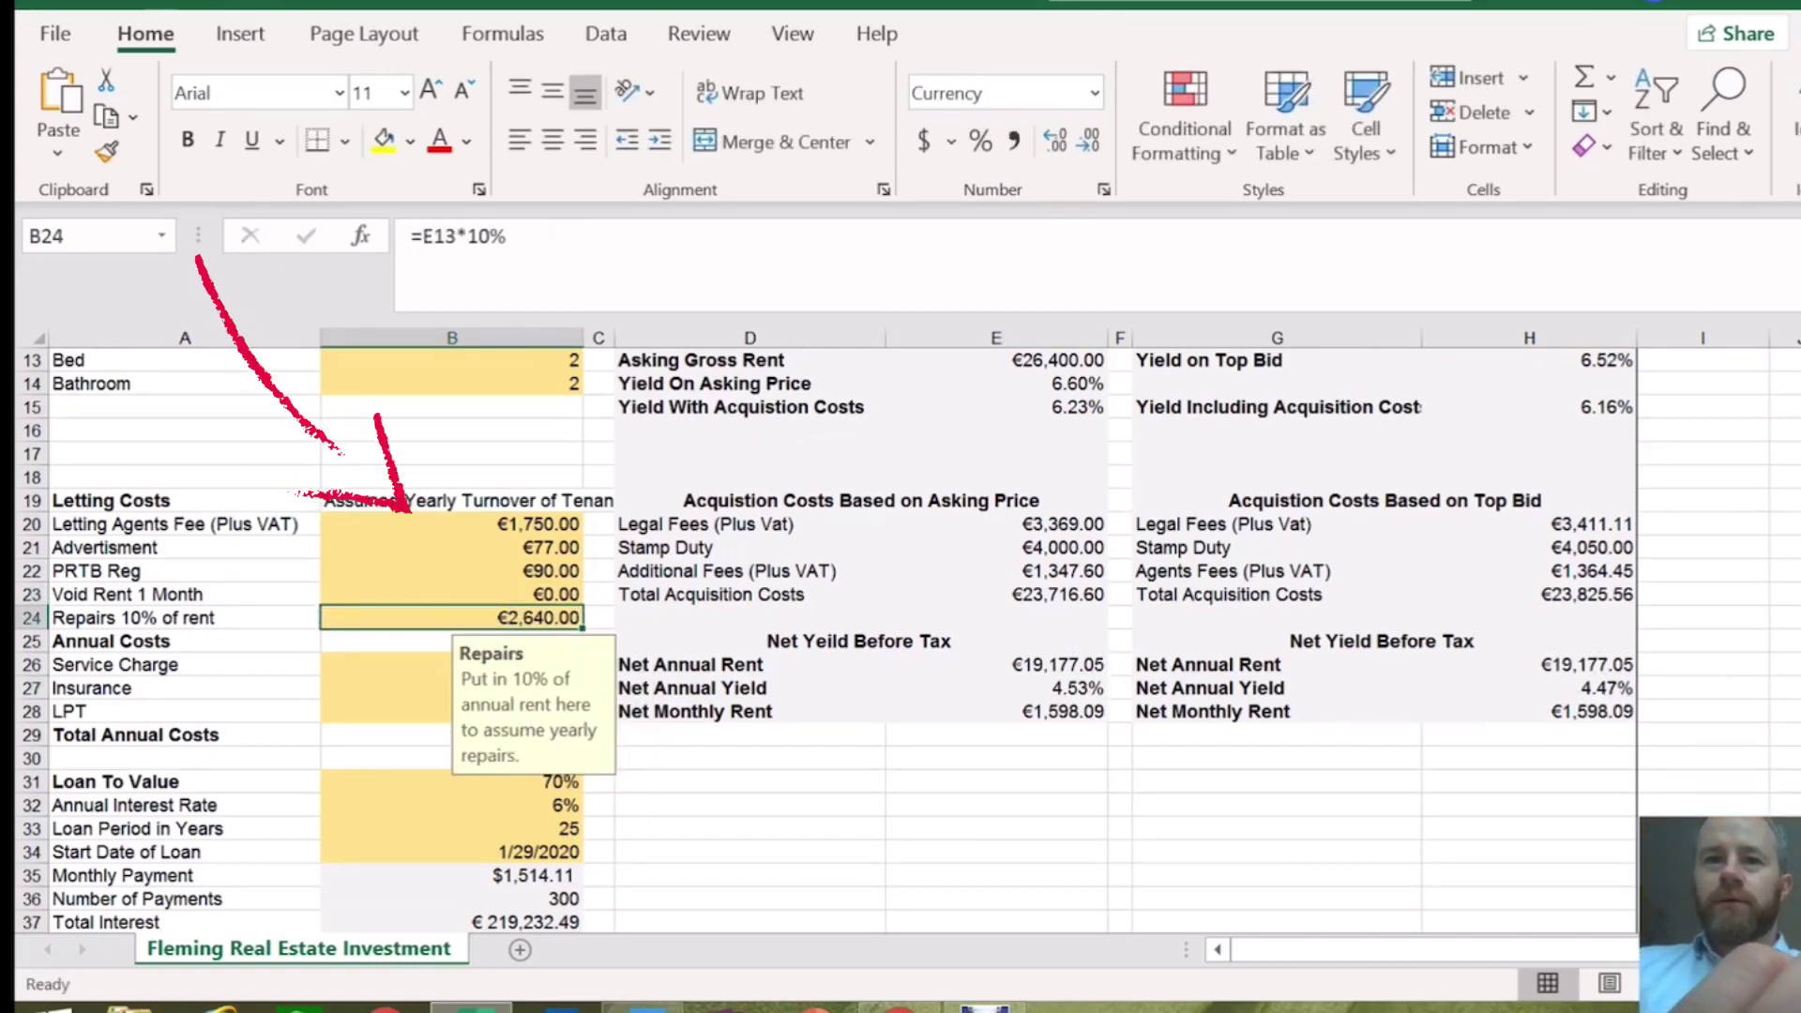
left_click(452, 523)
type("0")
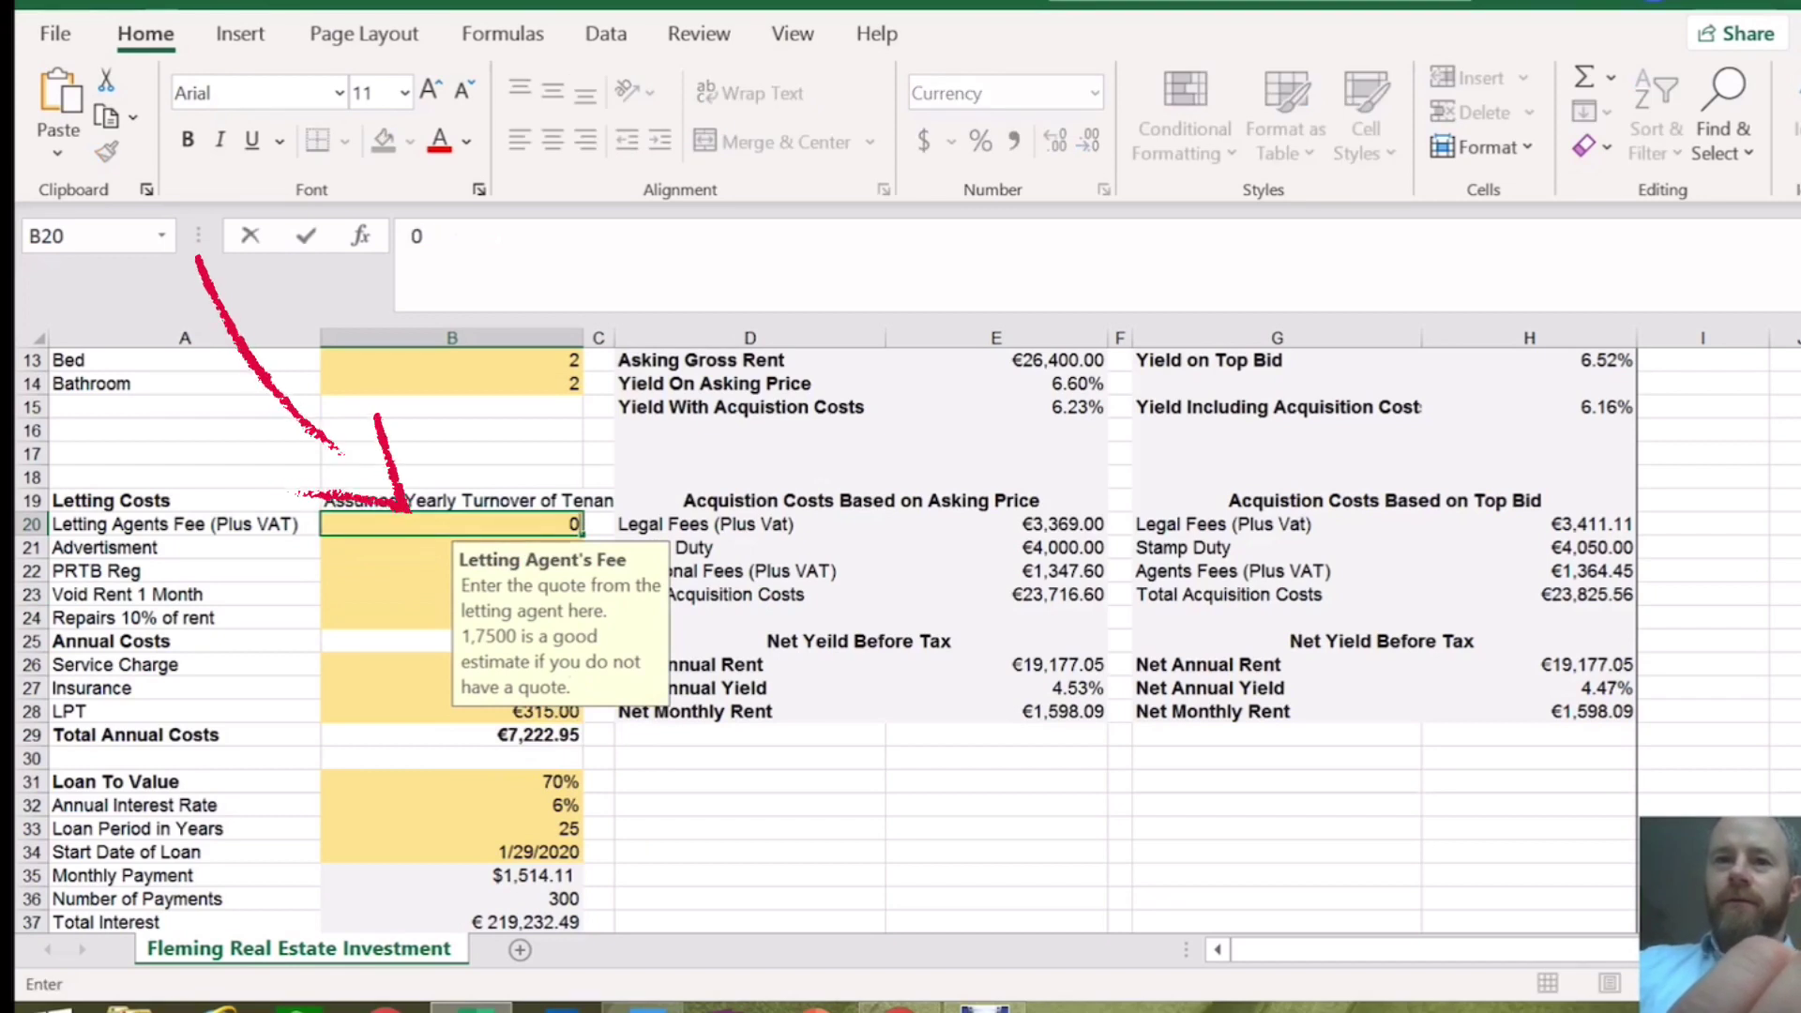
key("Return")
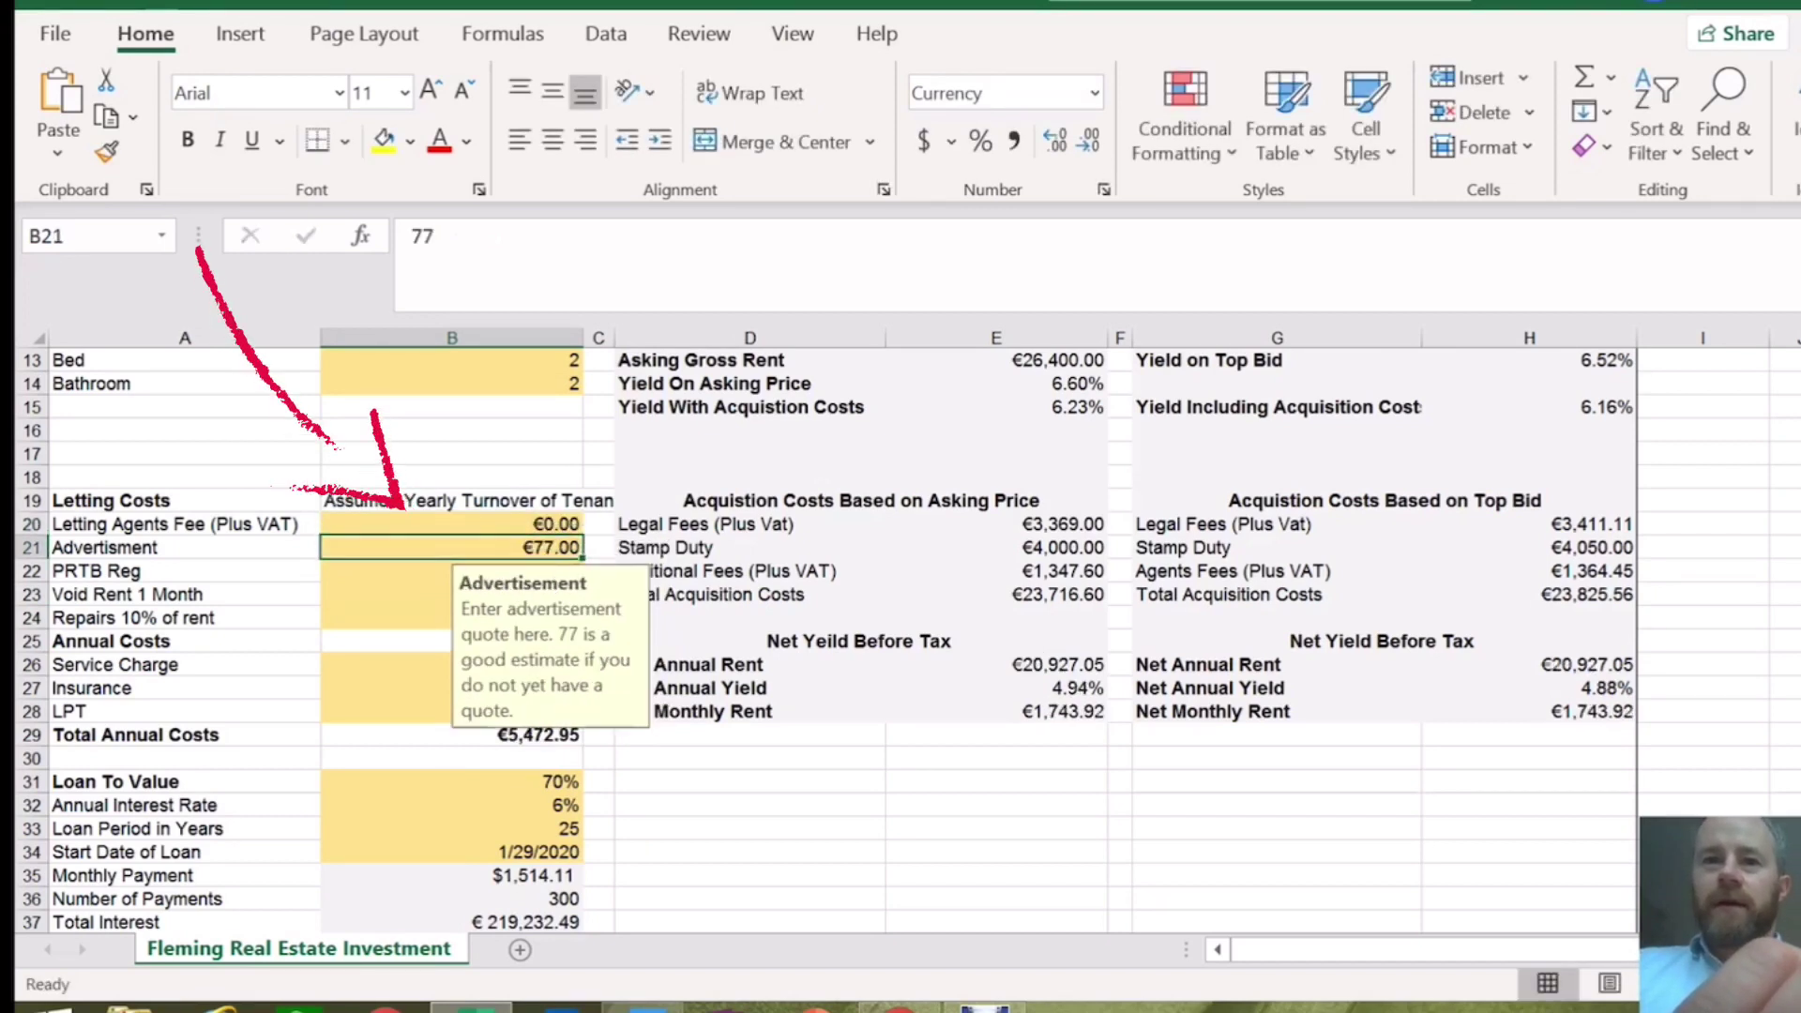
- Set the PRTB registration cost in B22 and the advertisement cost in B21 to 0
left_click(750, 780)
left_click(451, 570)
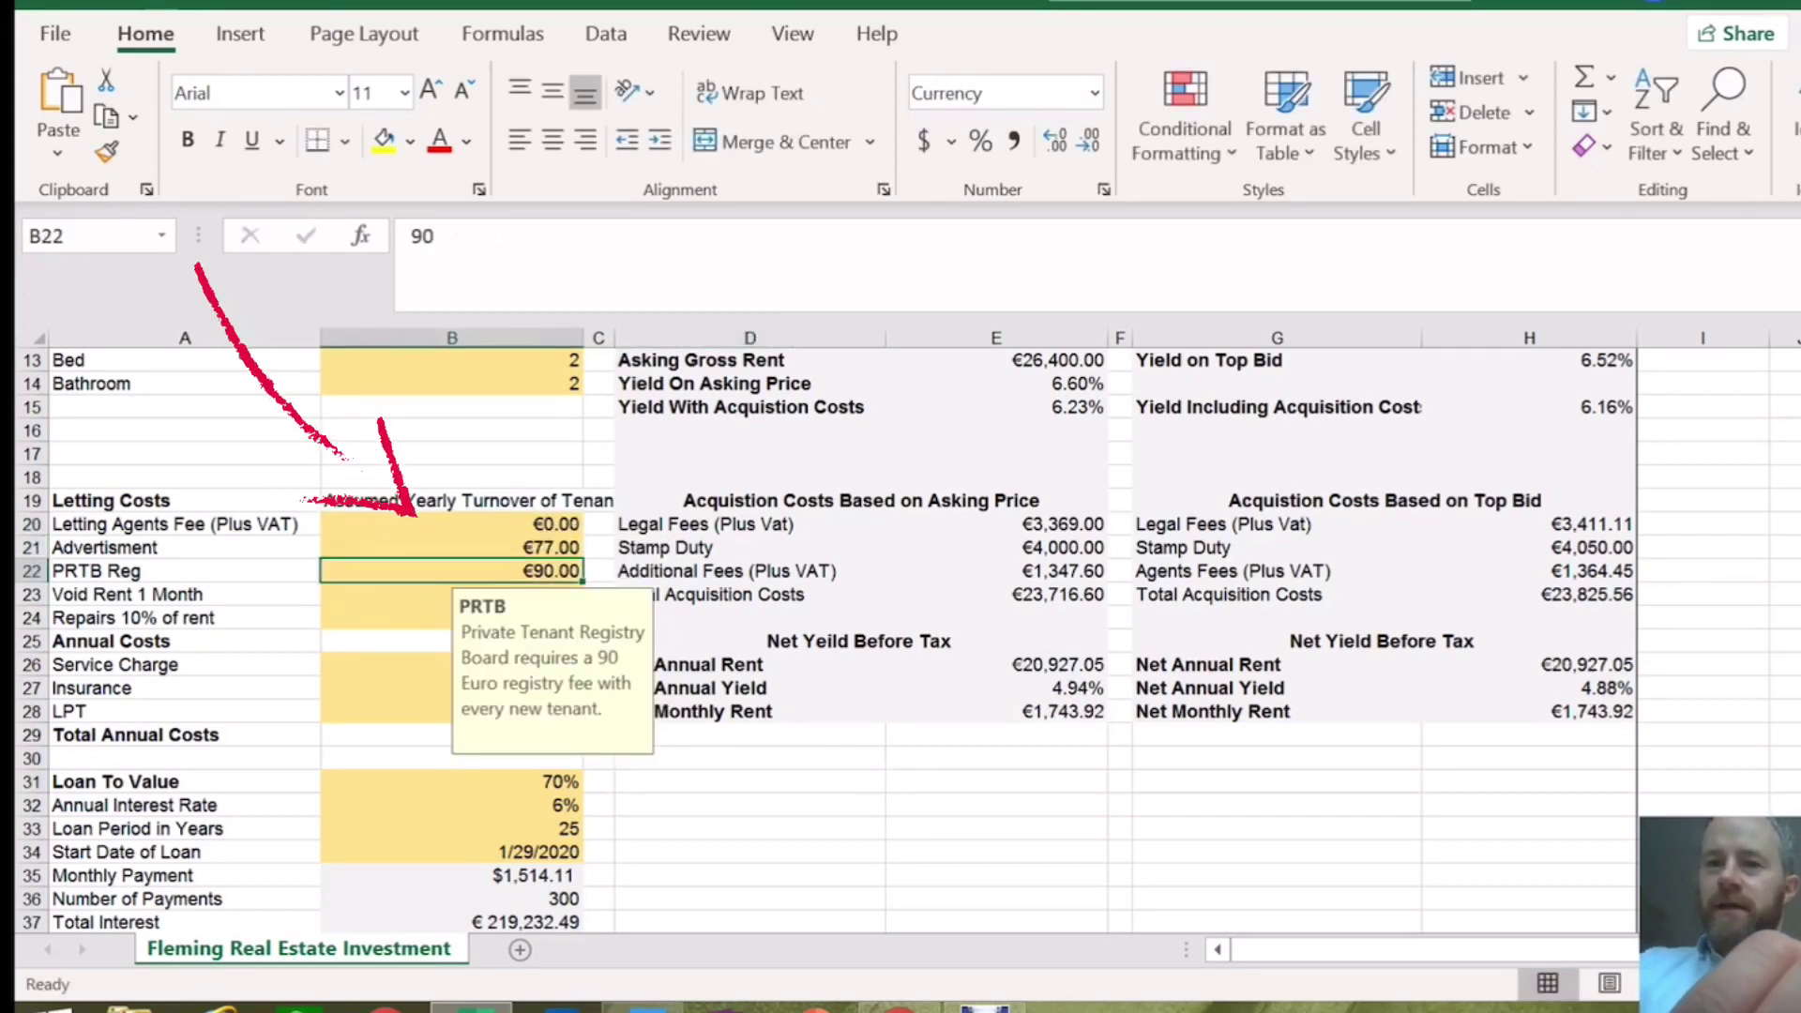
type("0")
left_click(749, 804)
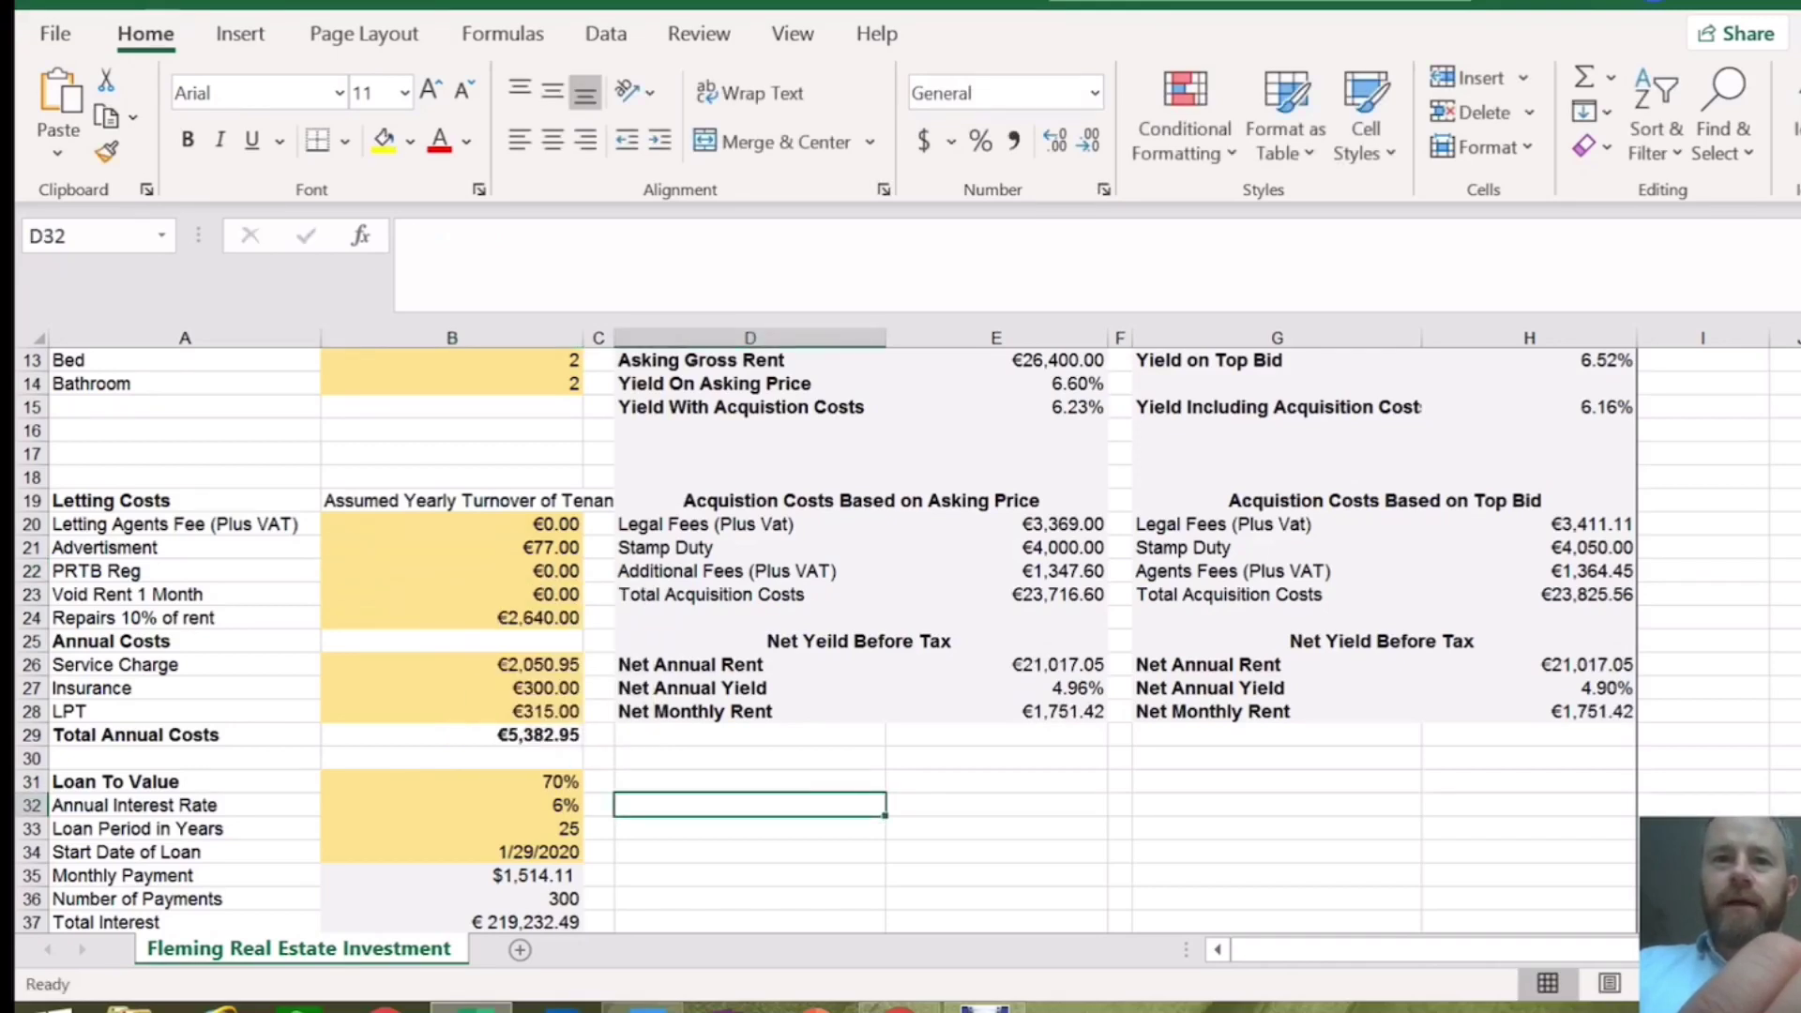
left_click(452, 547)
type("0")
key("Return")
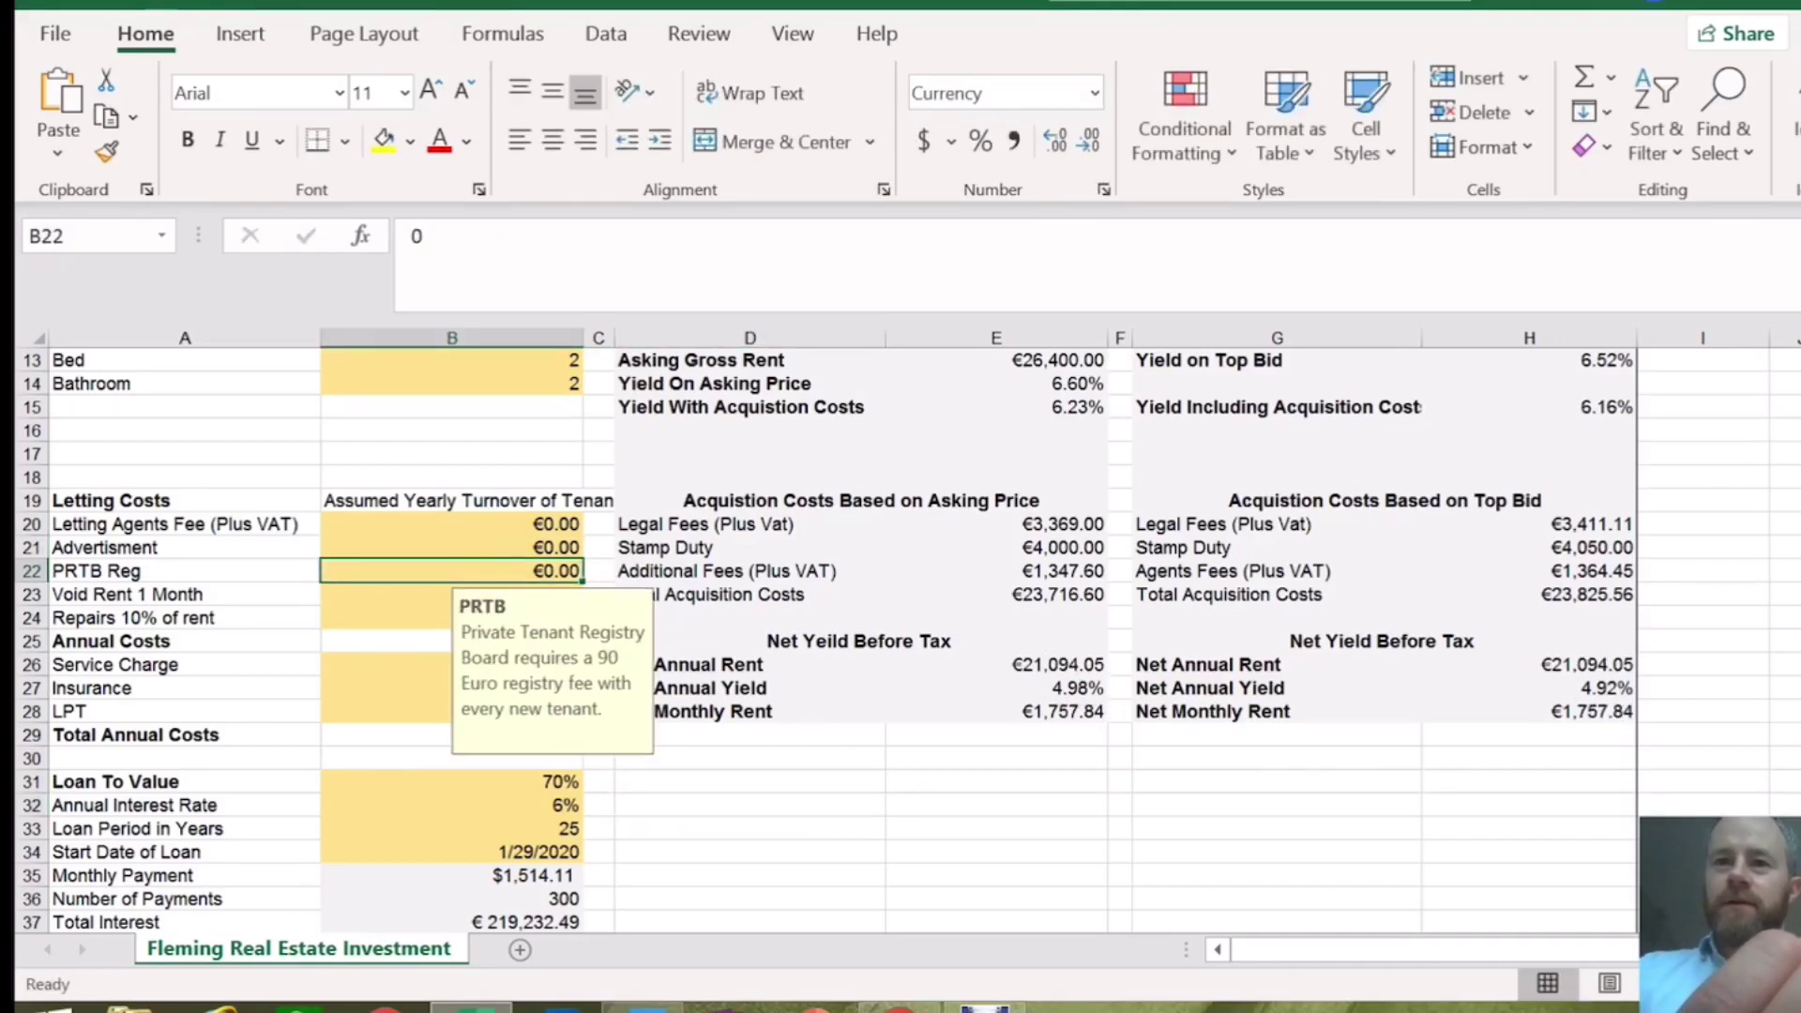
left_click(995, 804)
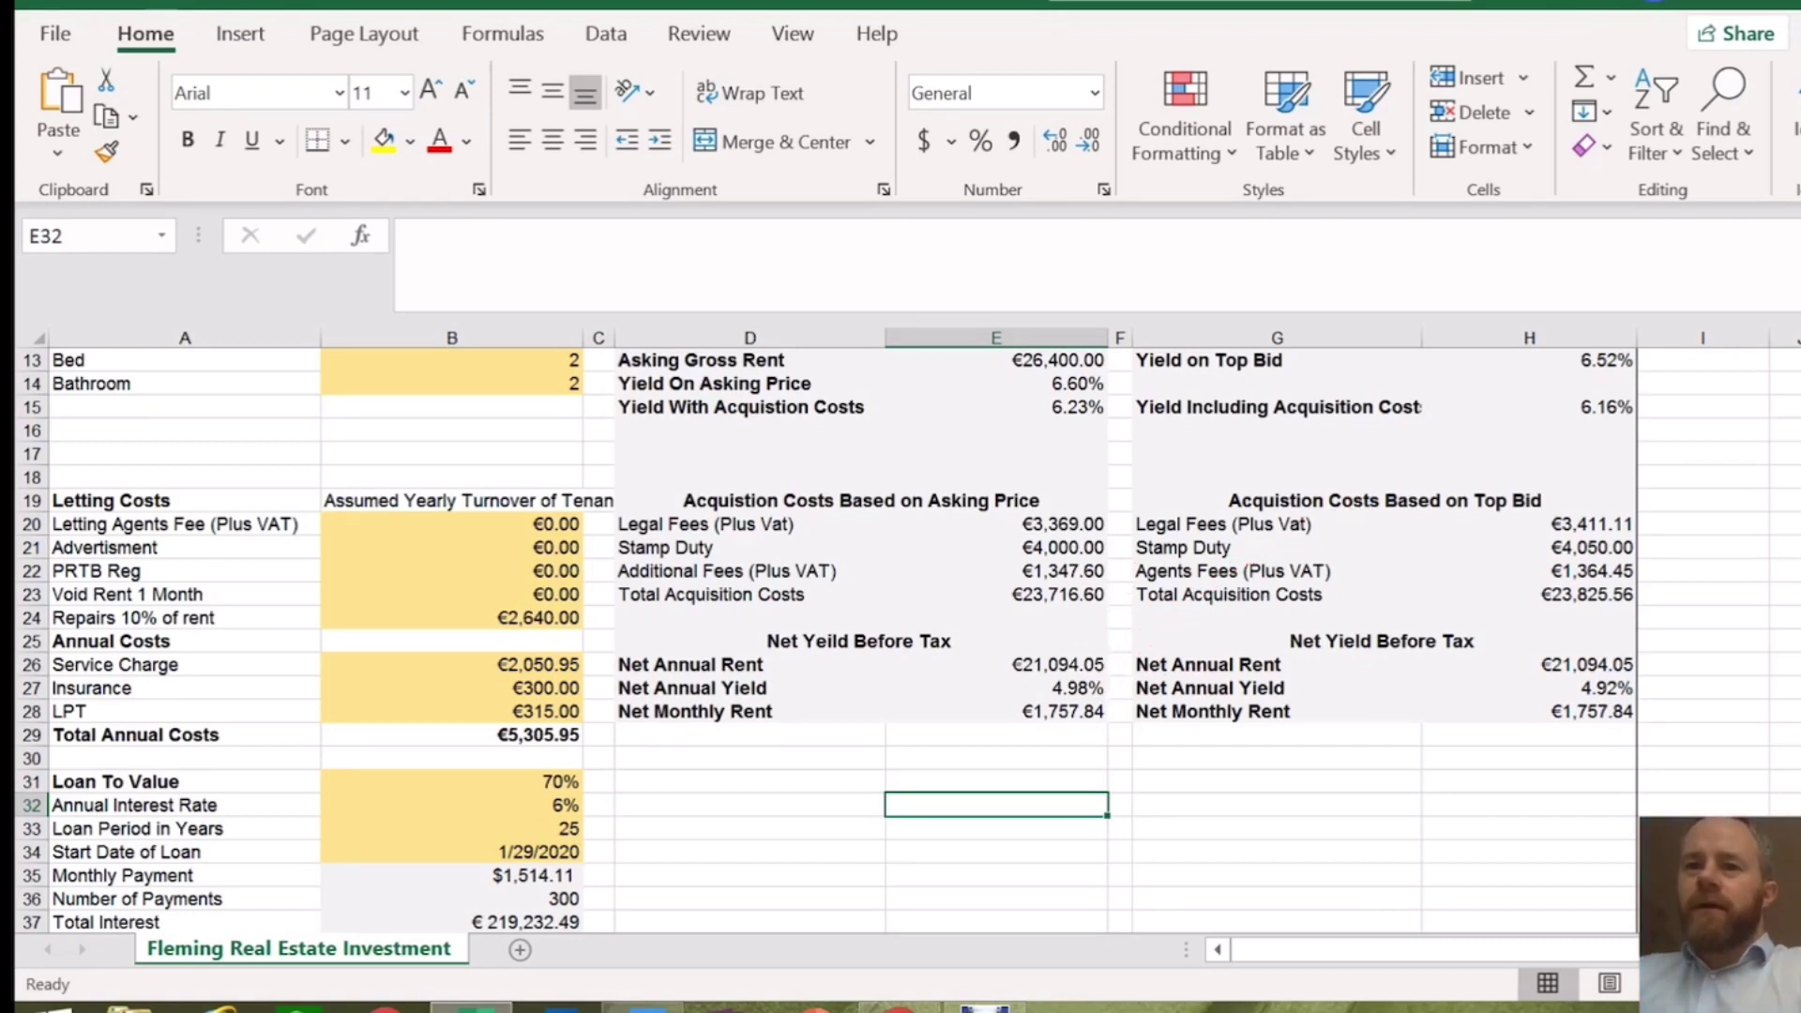
- Examine the net annual yield formula in E27 and the letting costs in B20:B24 that feed into it
left_click(995, 688)
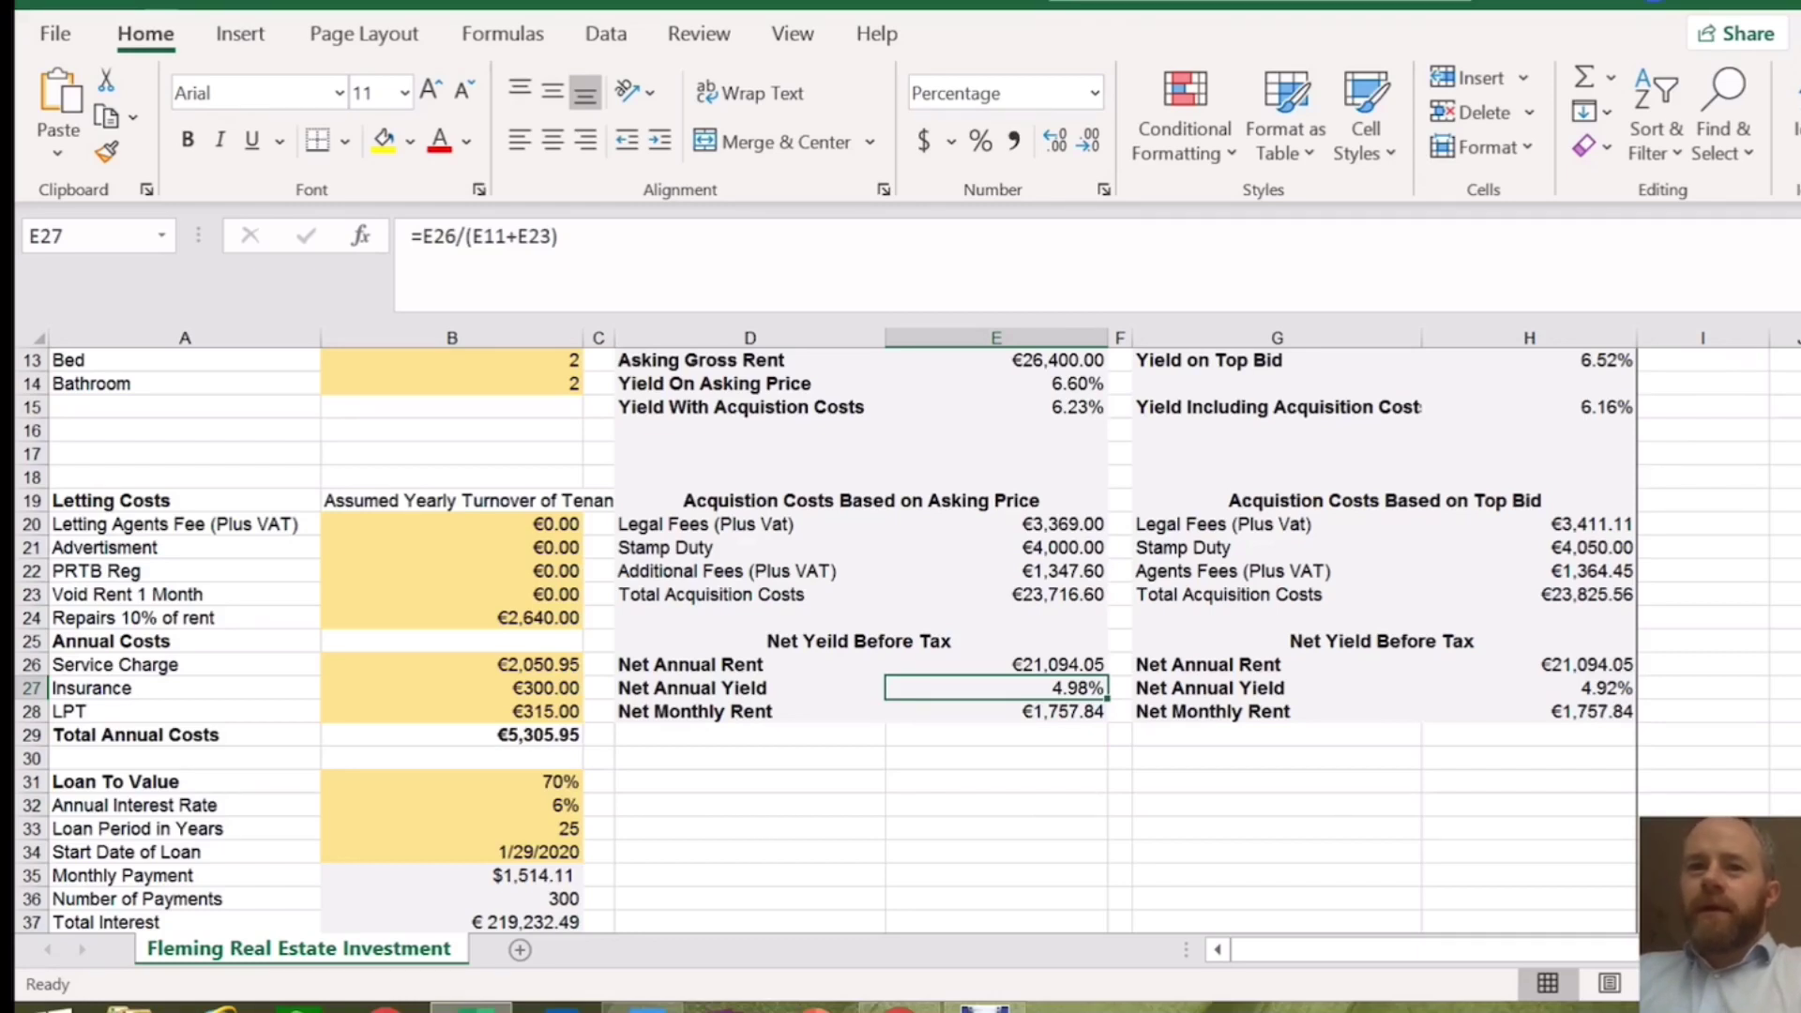
left_click_drag(450, 523, 450, 618)
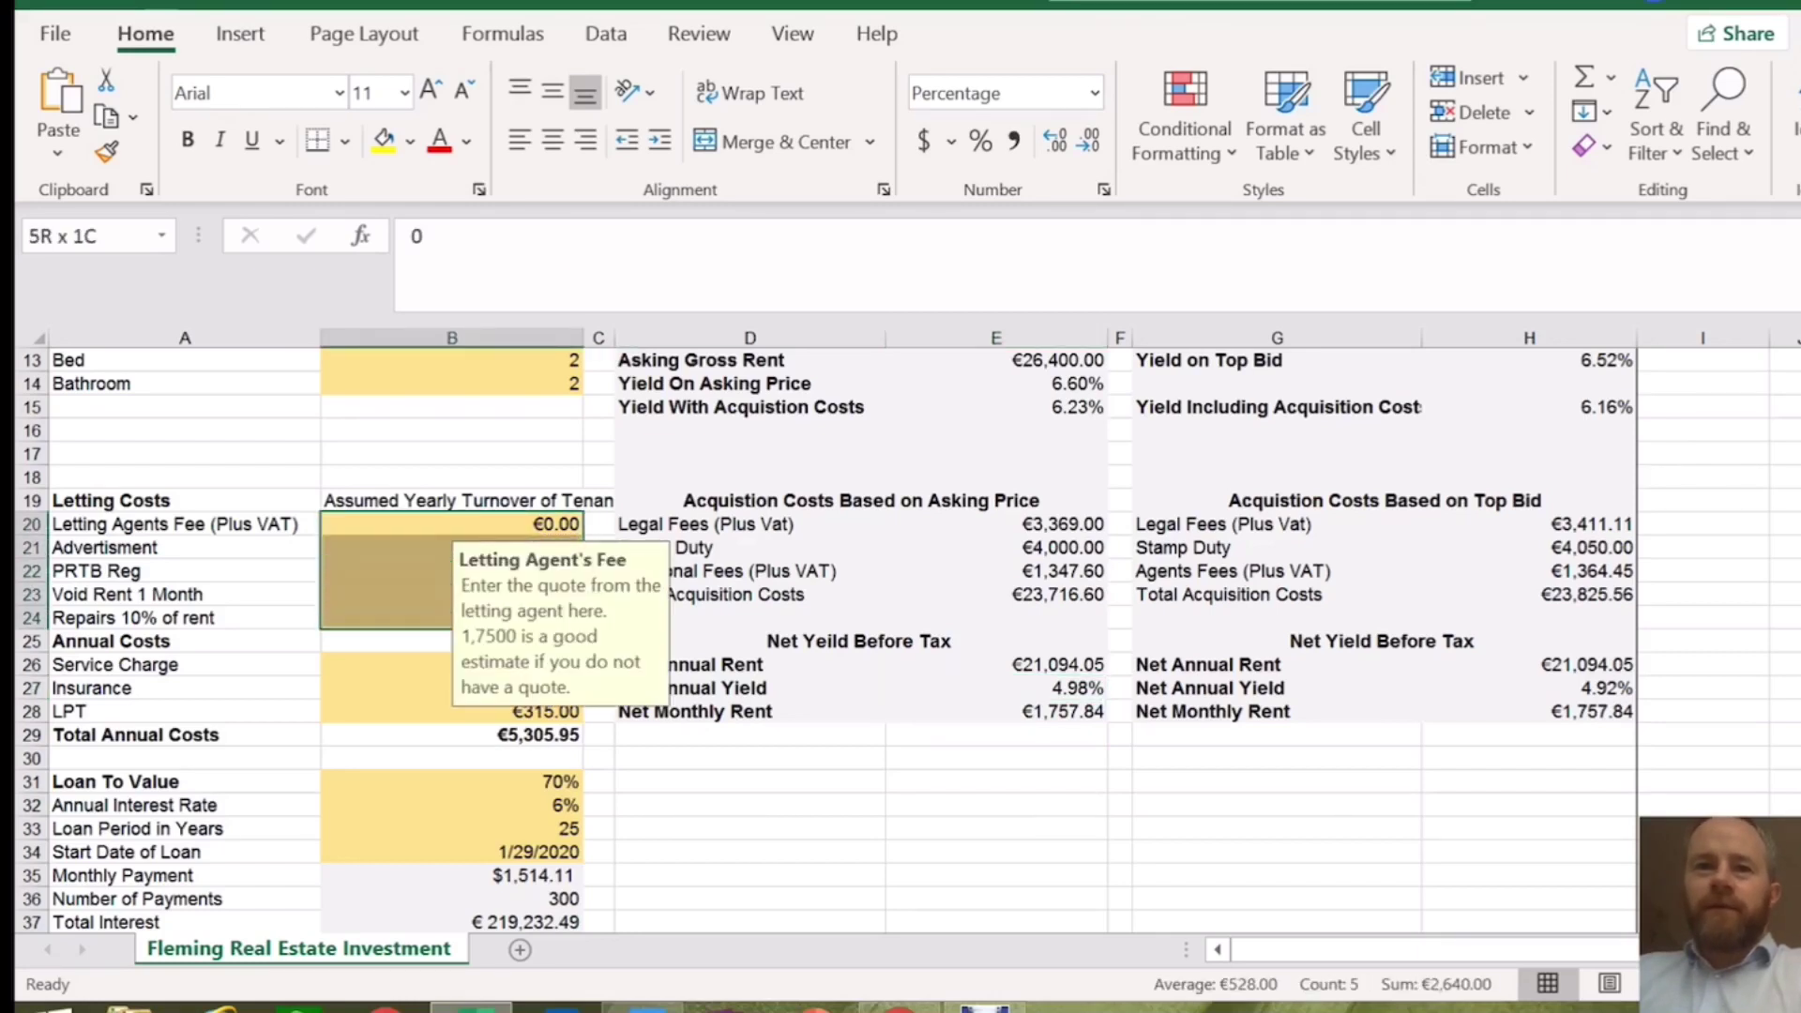
left_click(995, 803)
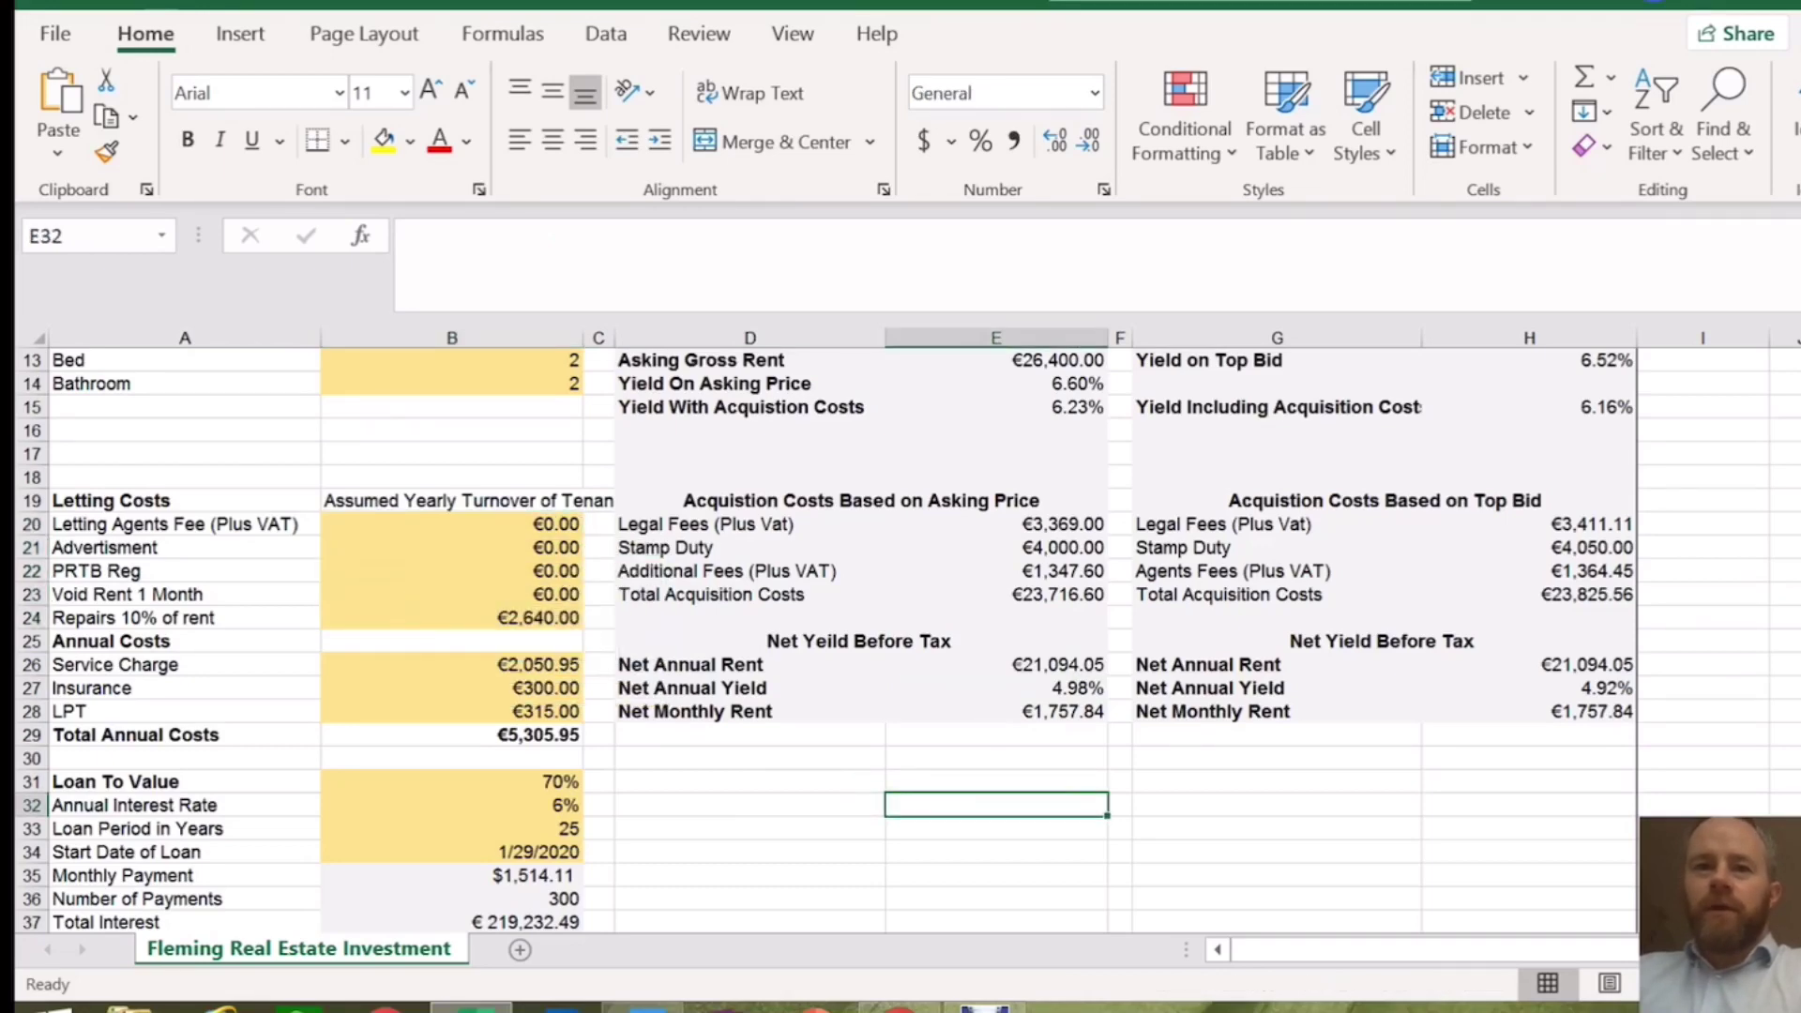
- Look through the loan-to-value options offered in B31 and keep 70% selected
scroll(900, 637, "down", 2)
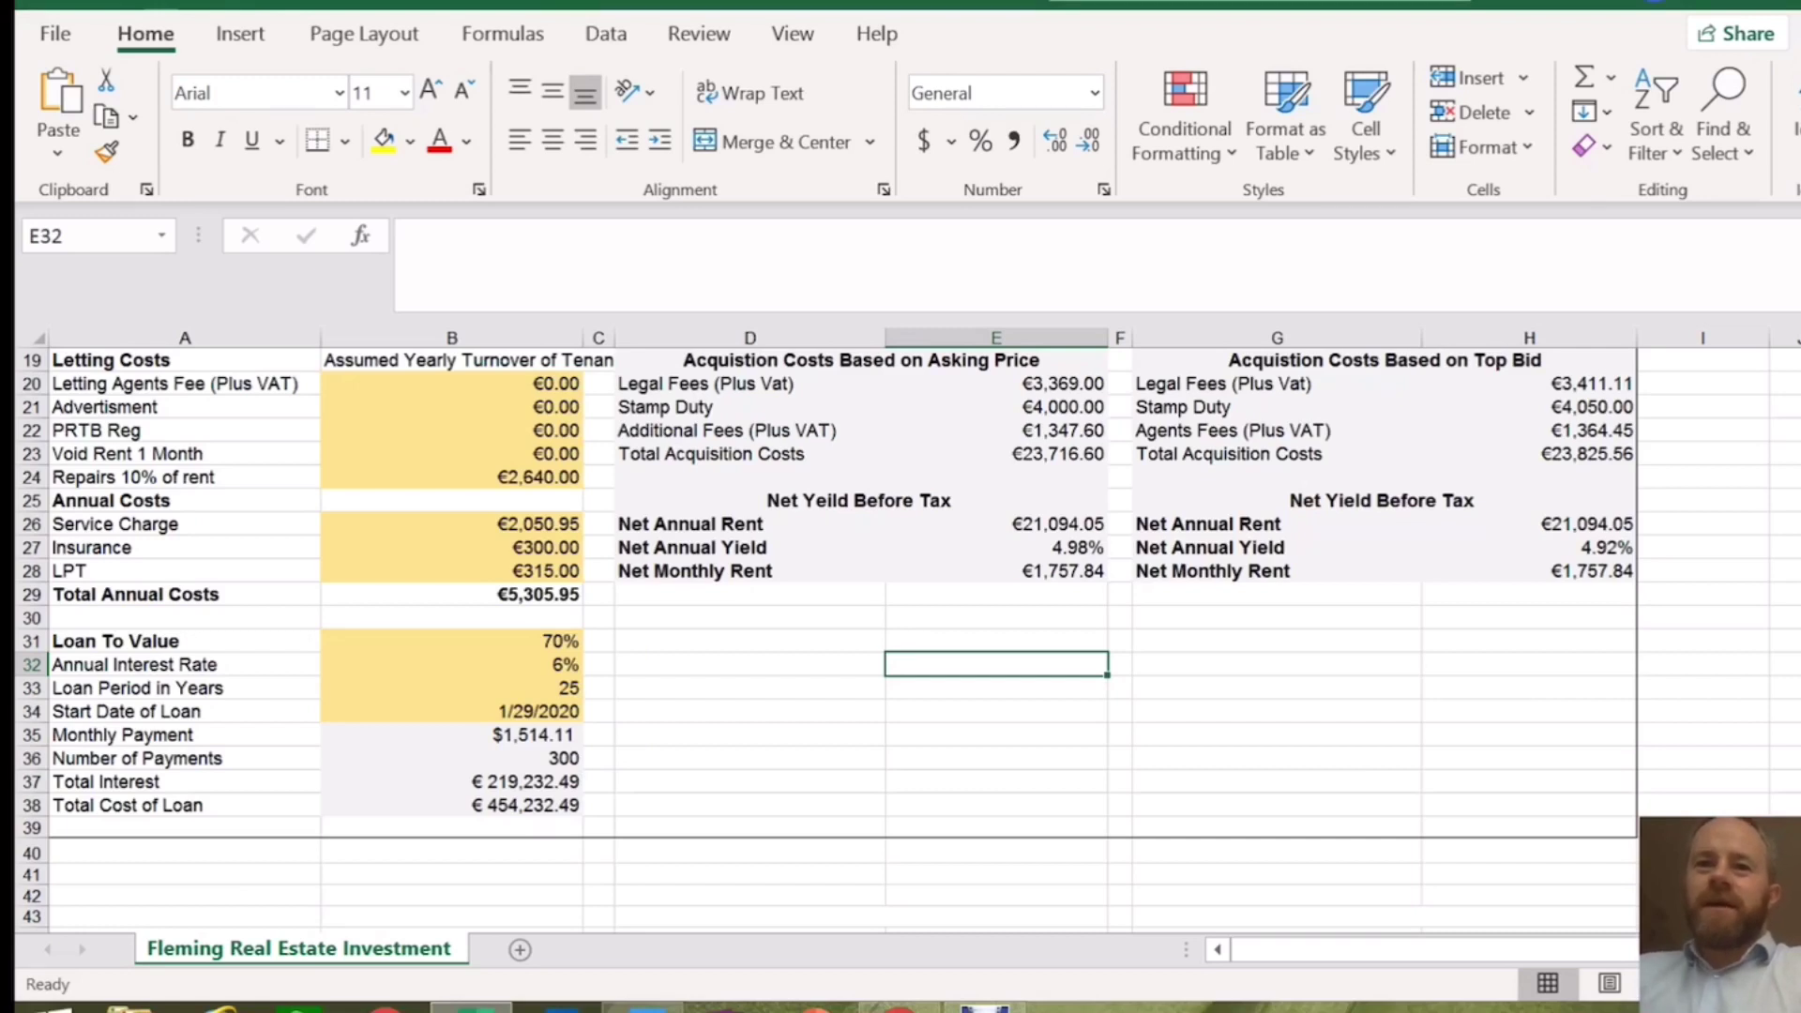
left_click(451, 641)
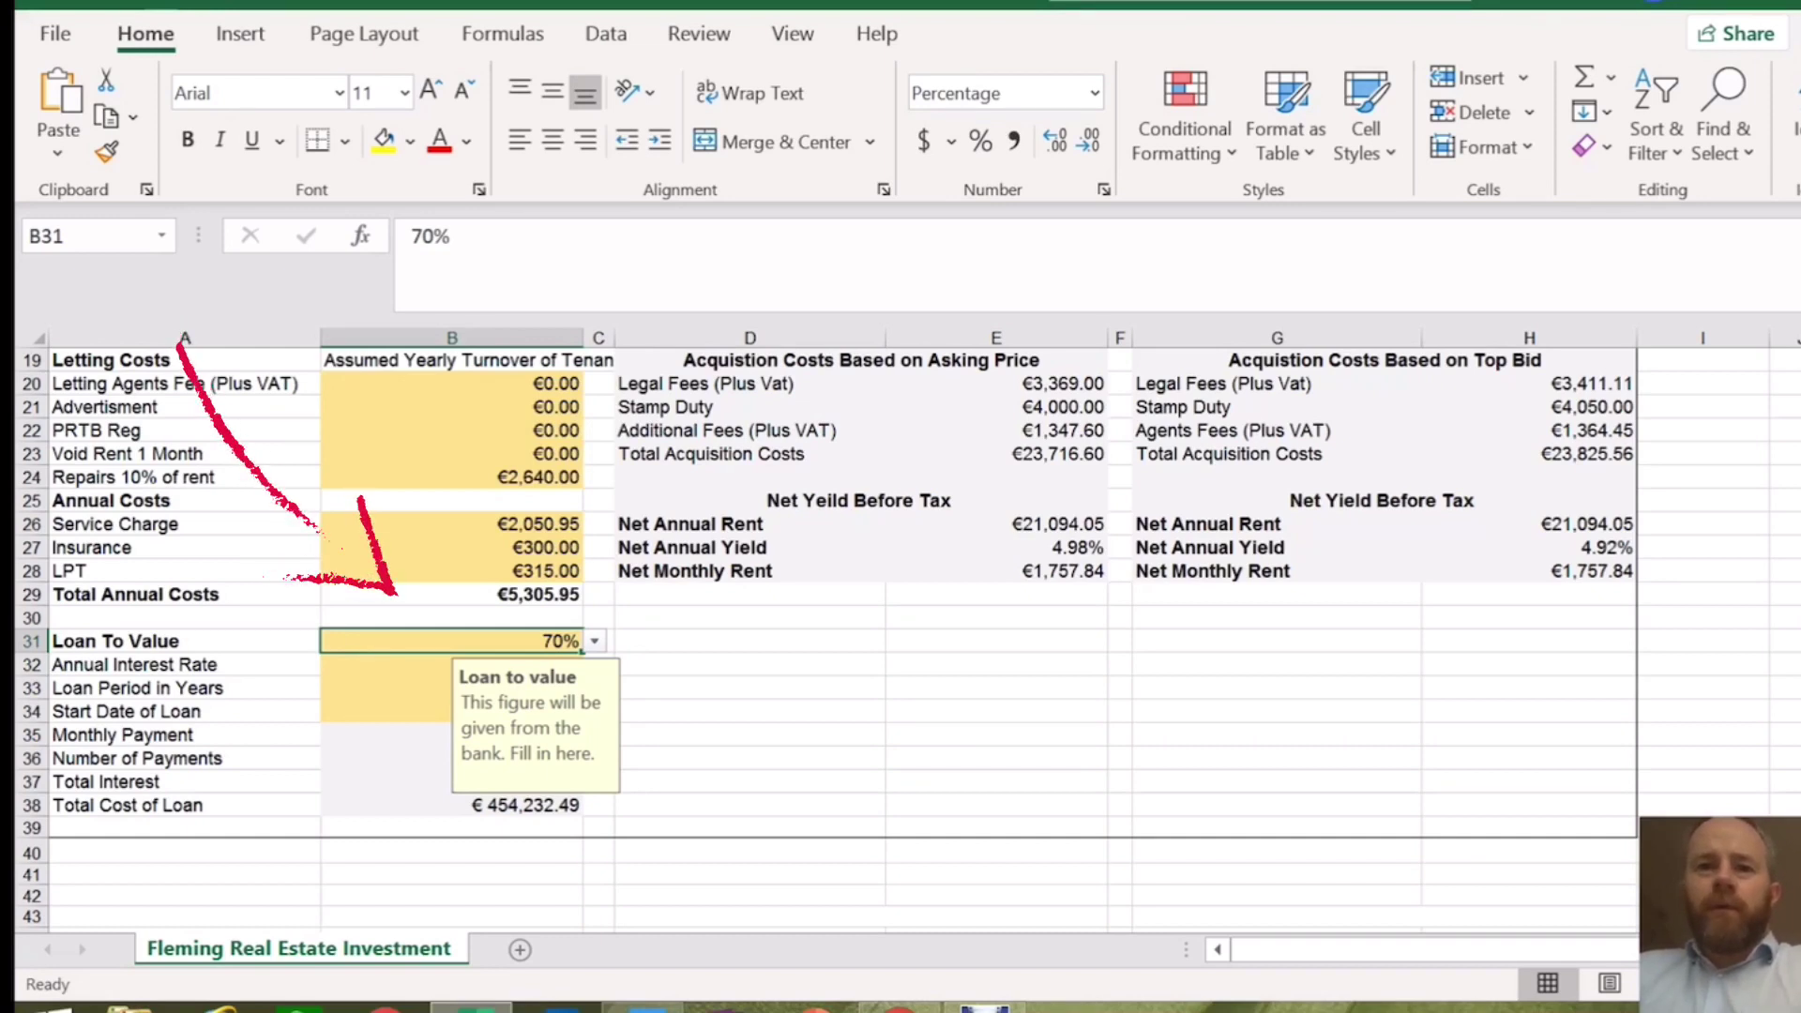
key("alt+Down")
key("Up")
key("Up")
key("Up")
key("Up")
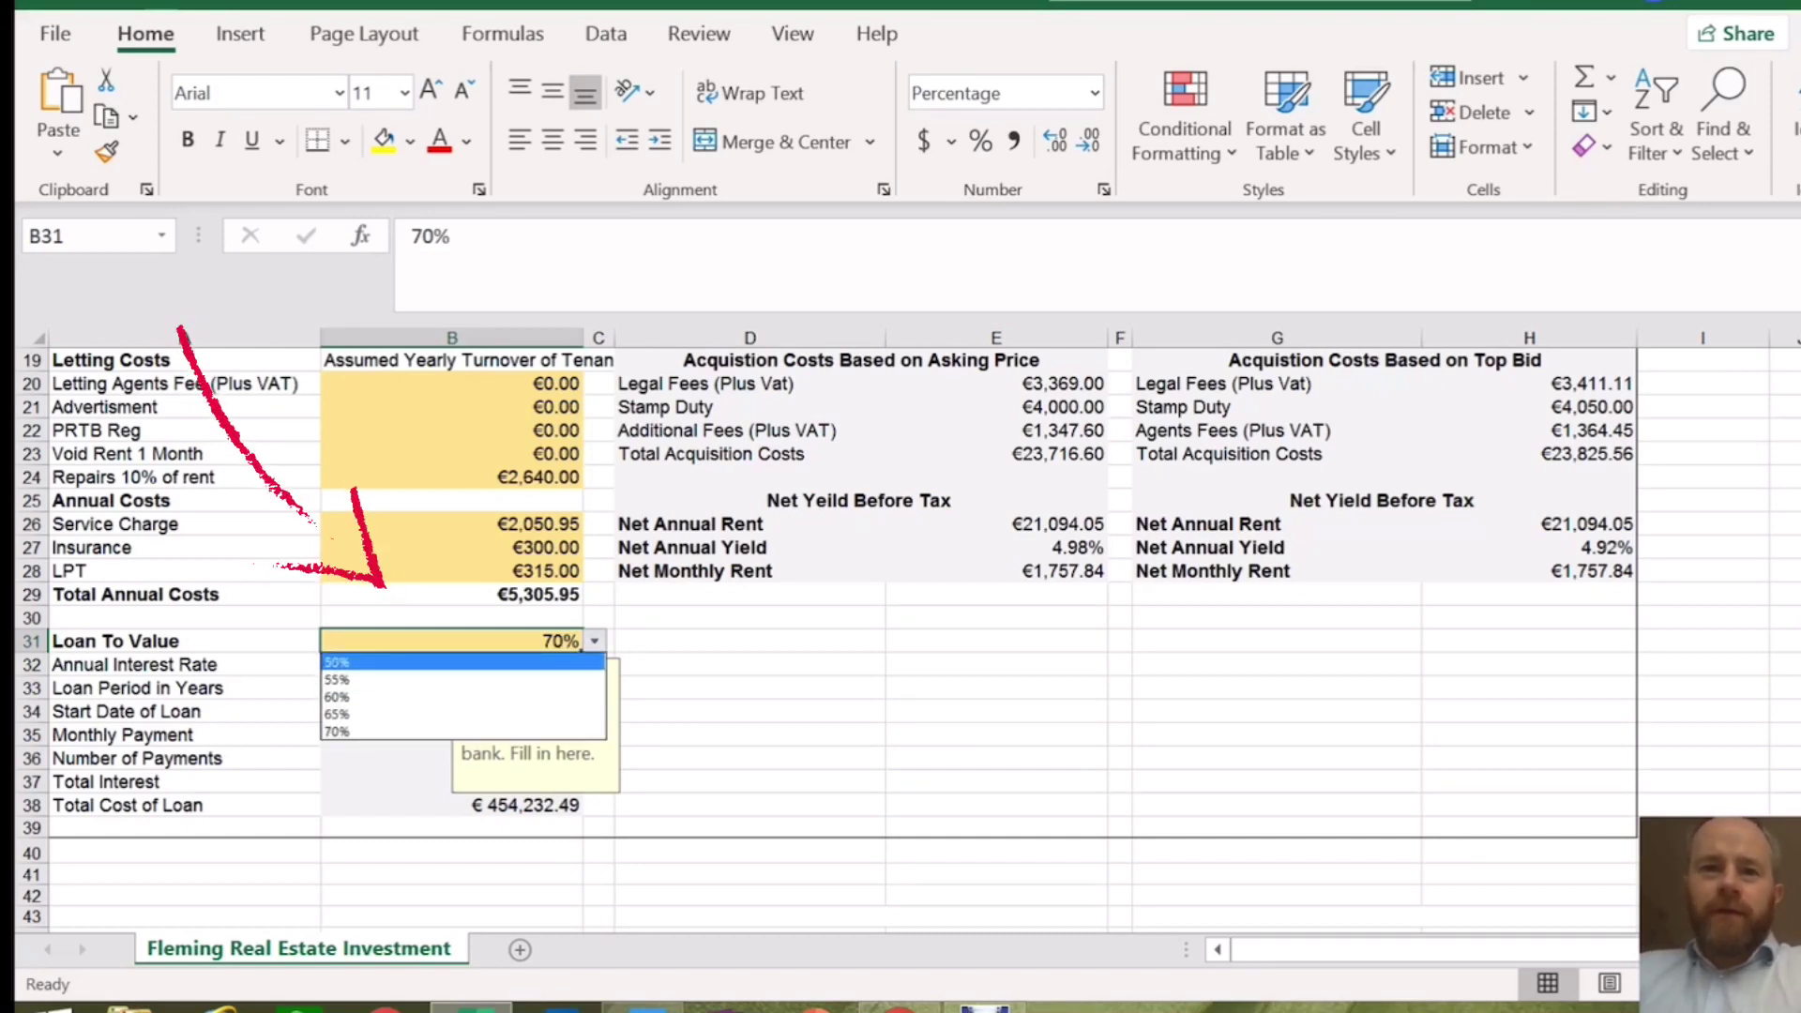
key("Down")
key("Down")
key("Down")
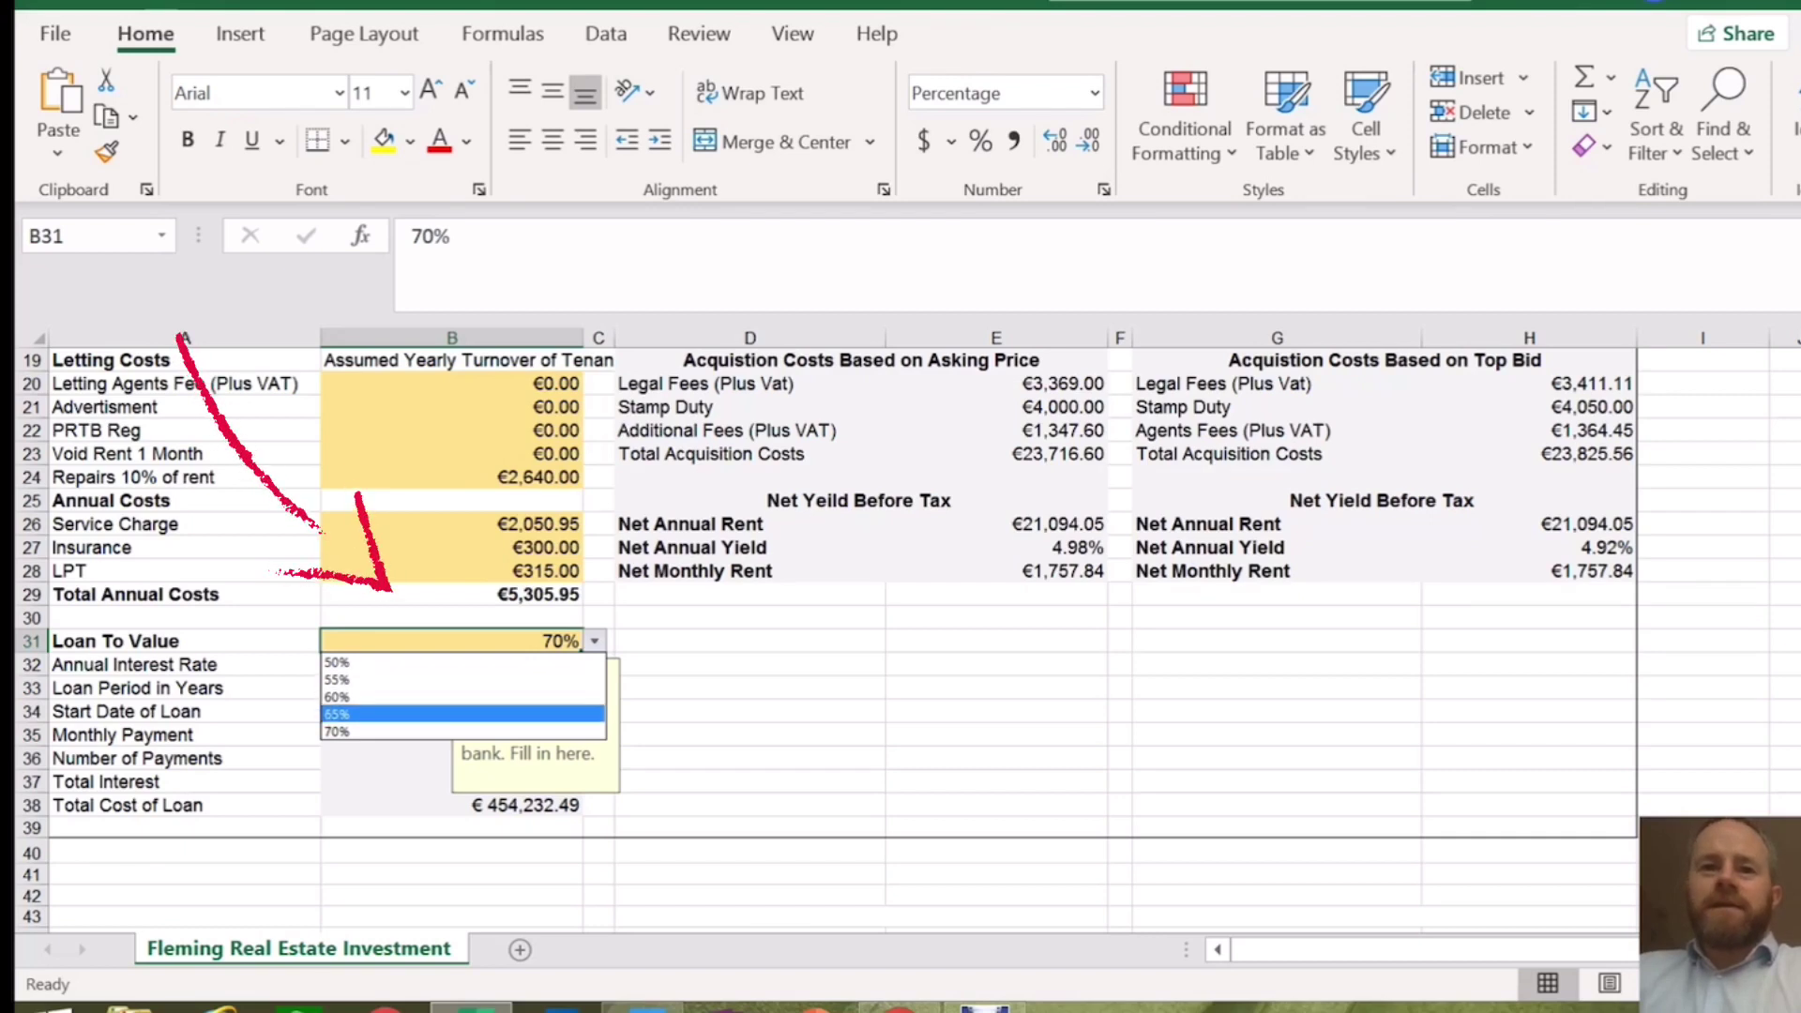
key("Down")
key("Return")
left_click(748, 665)
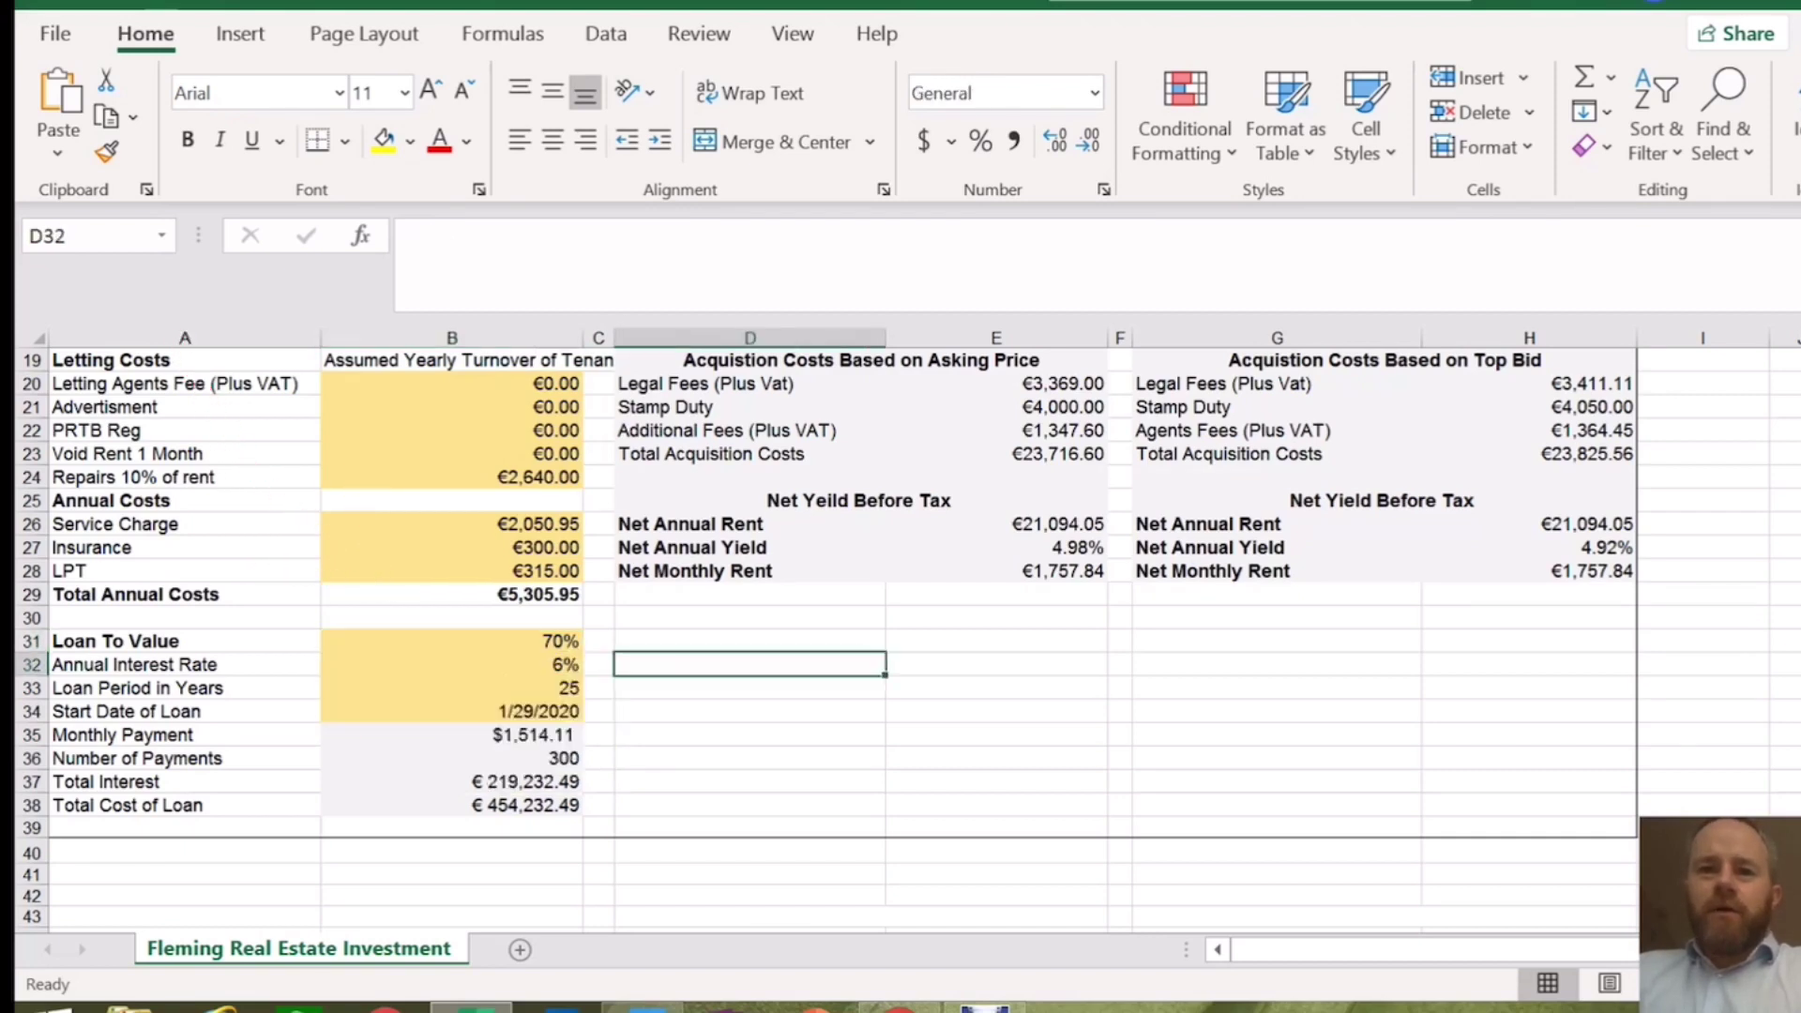
- Set the loan to value in B31 to 60%
left_click(451, 641)
key("alt+Down")
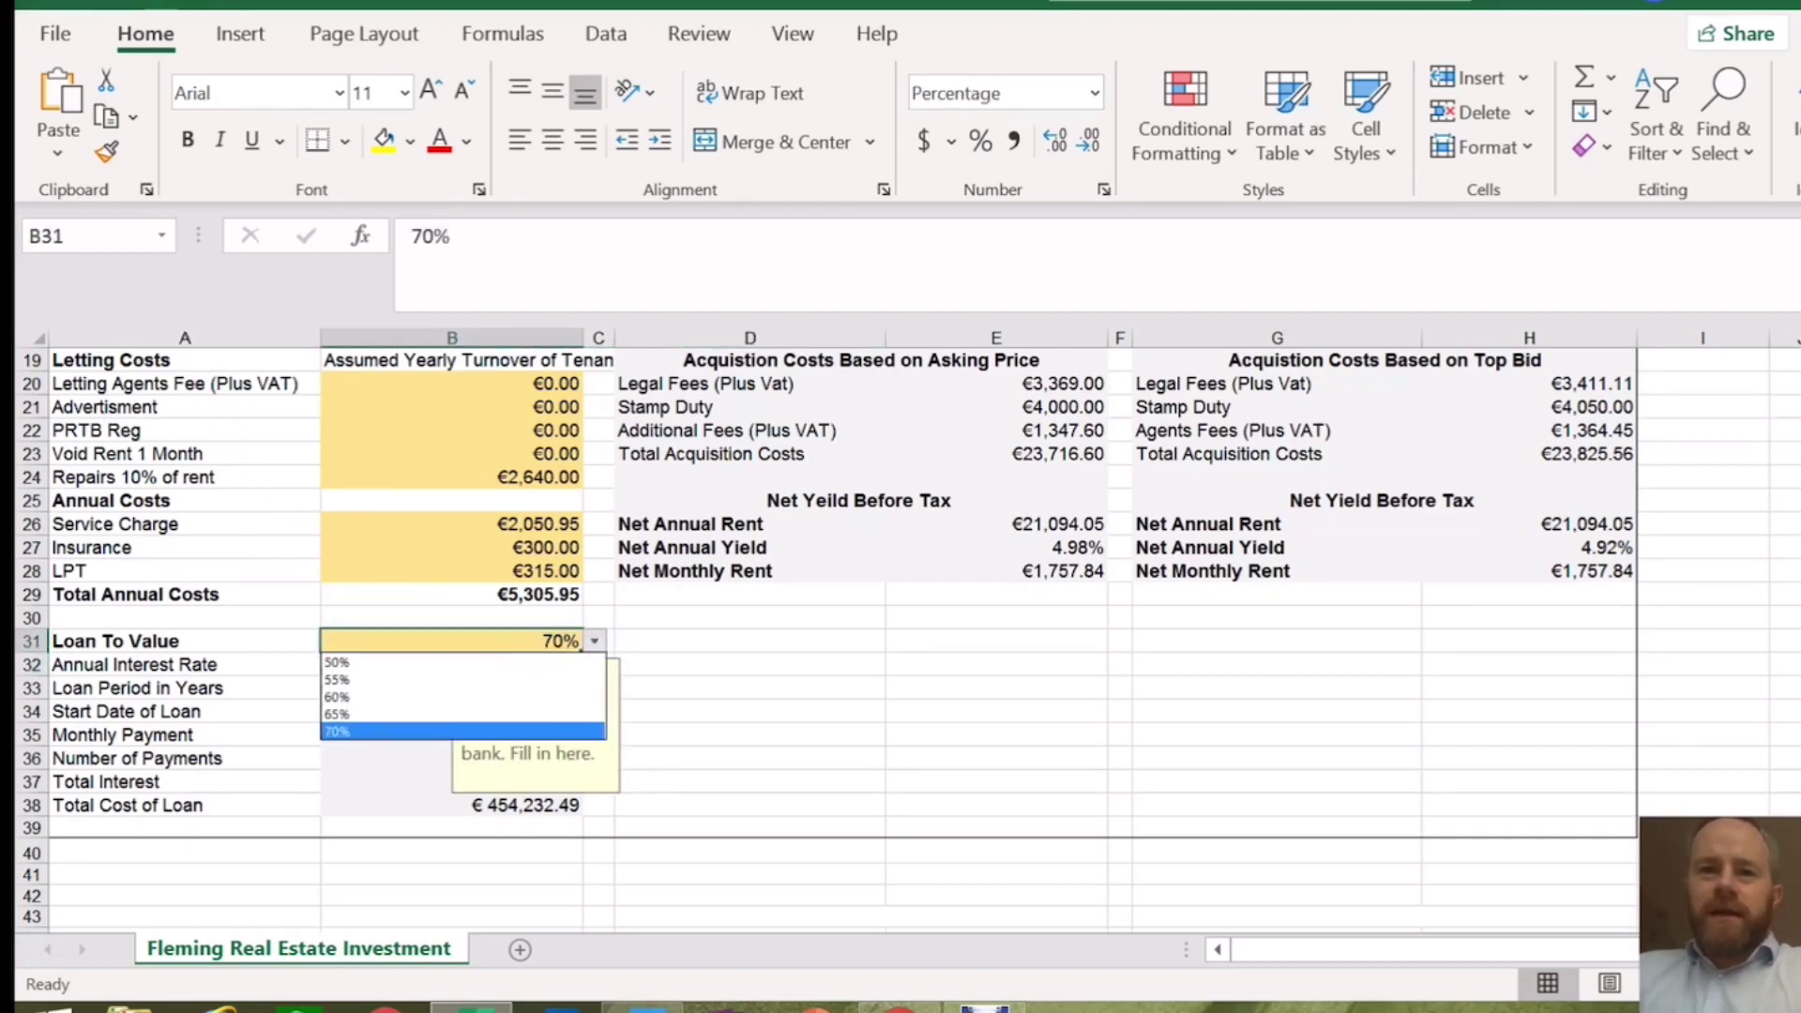
key("Up")
key("Up")
key("Return")
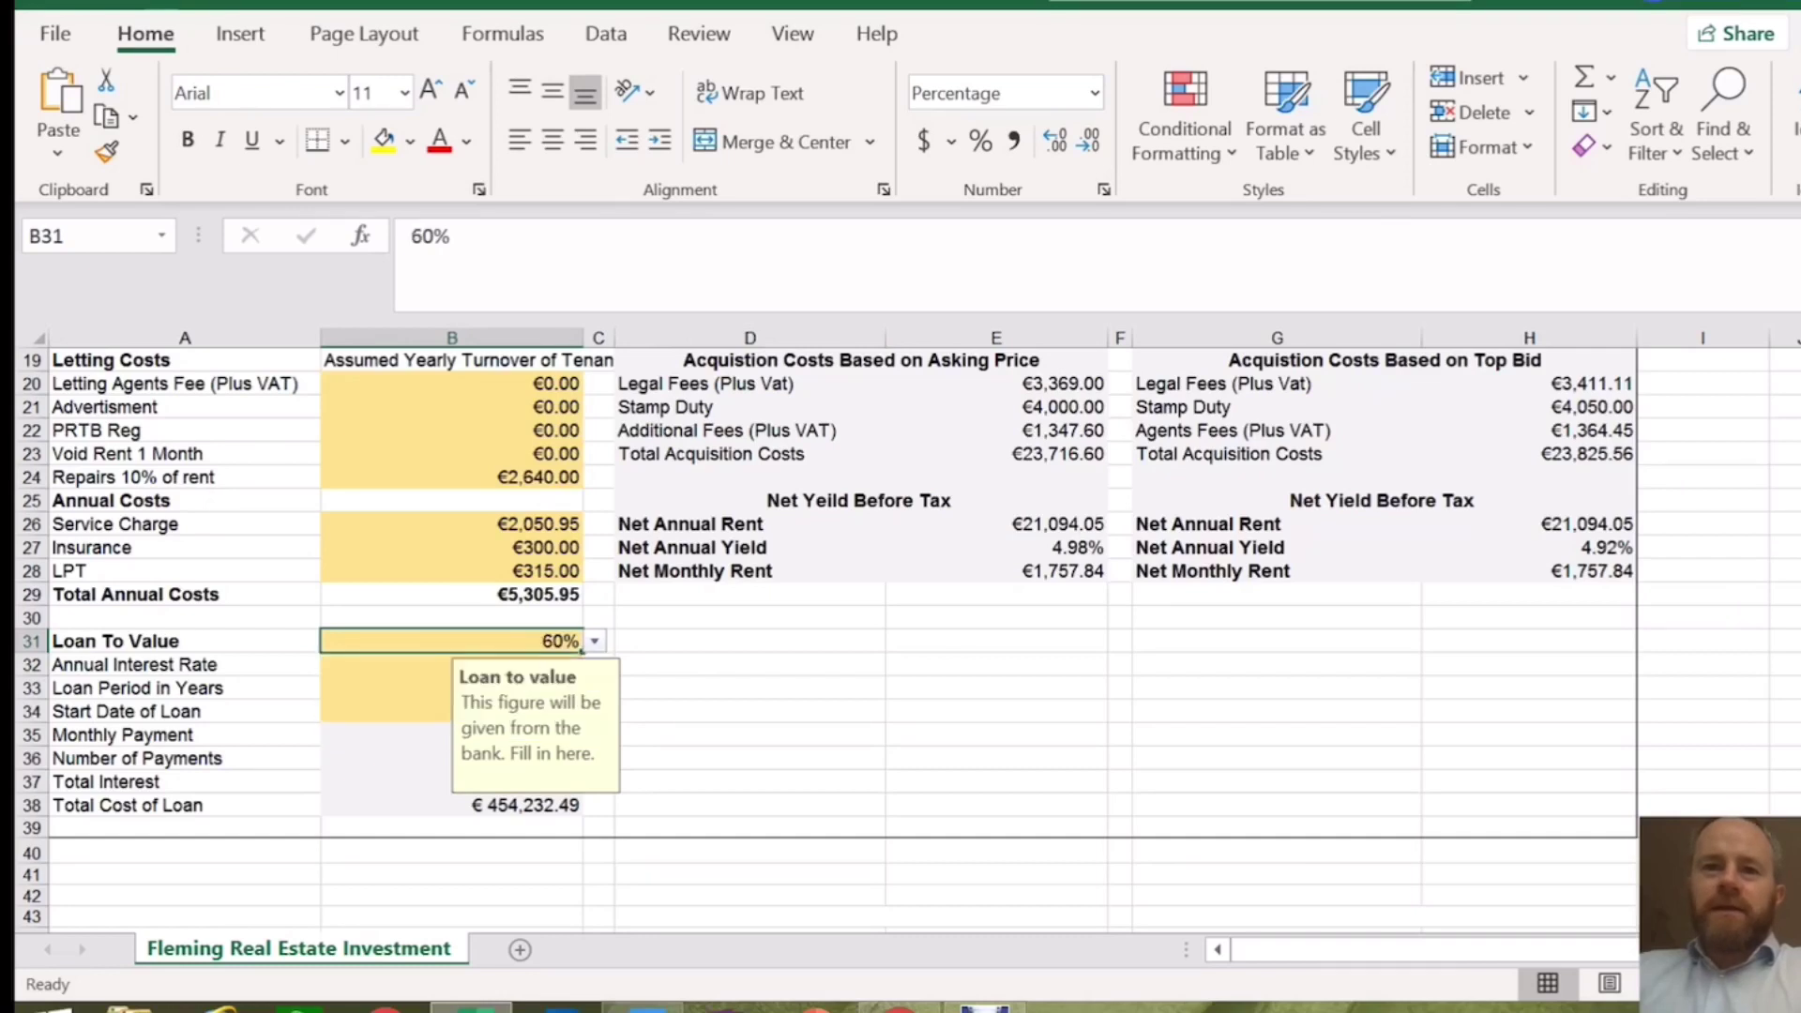
left_click(749, 711)
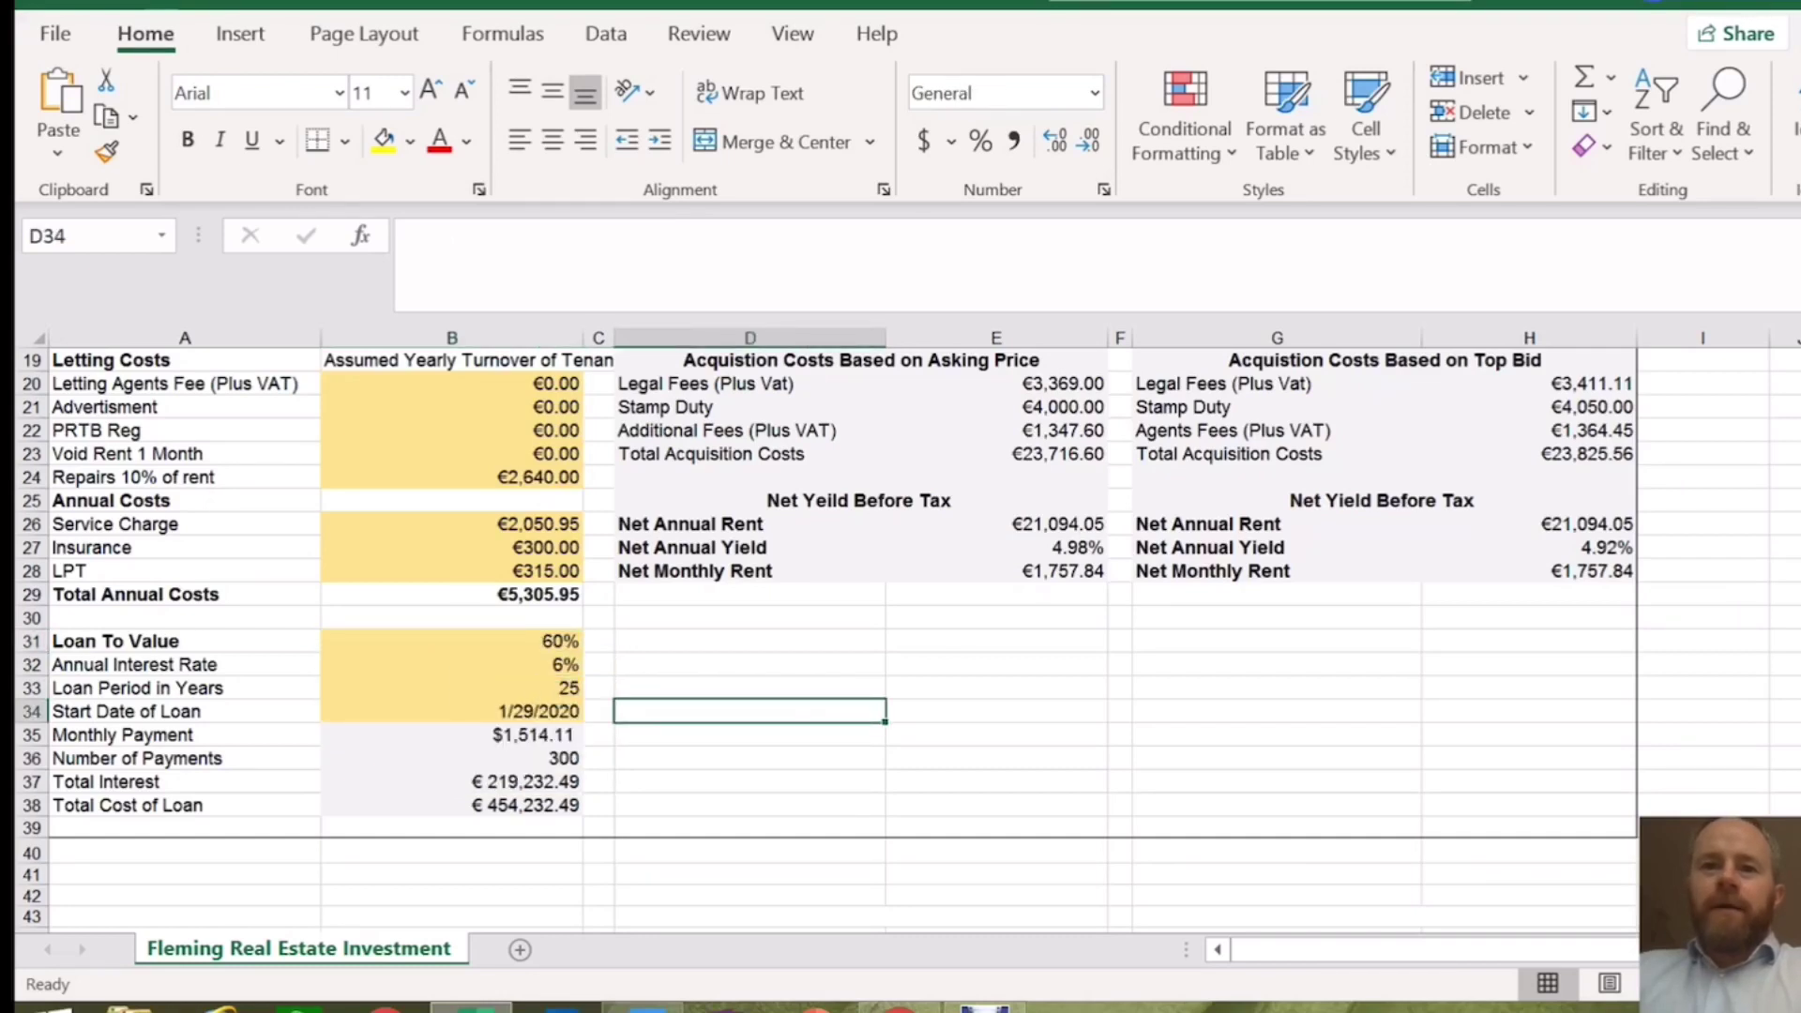
- Set the annual interest rate in B32 to 4%
left_click(451, 664)
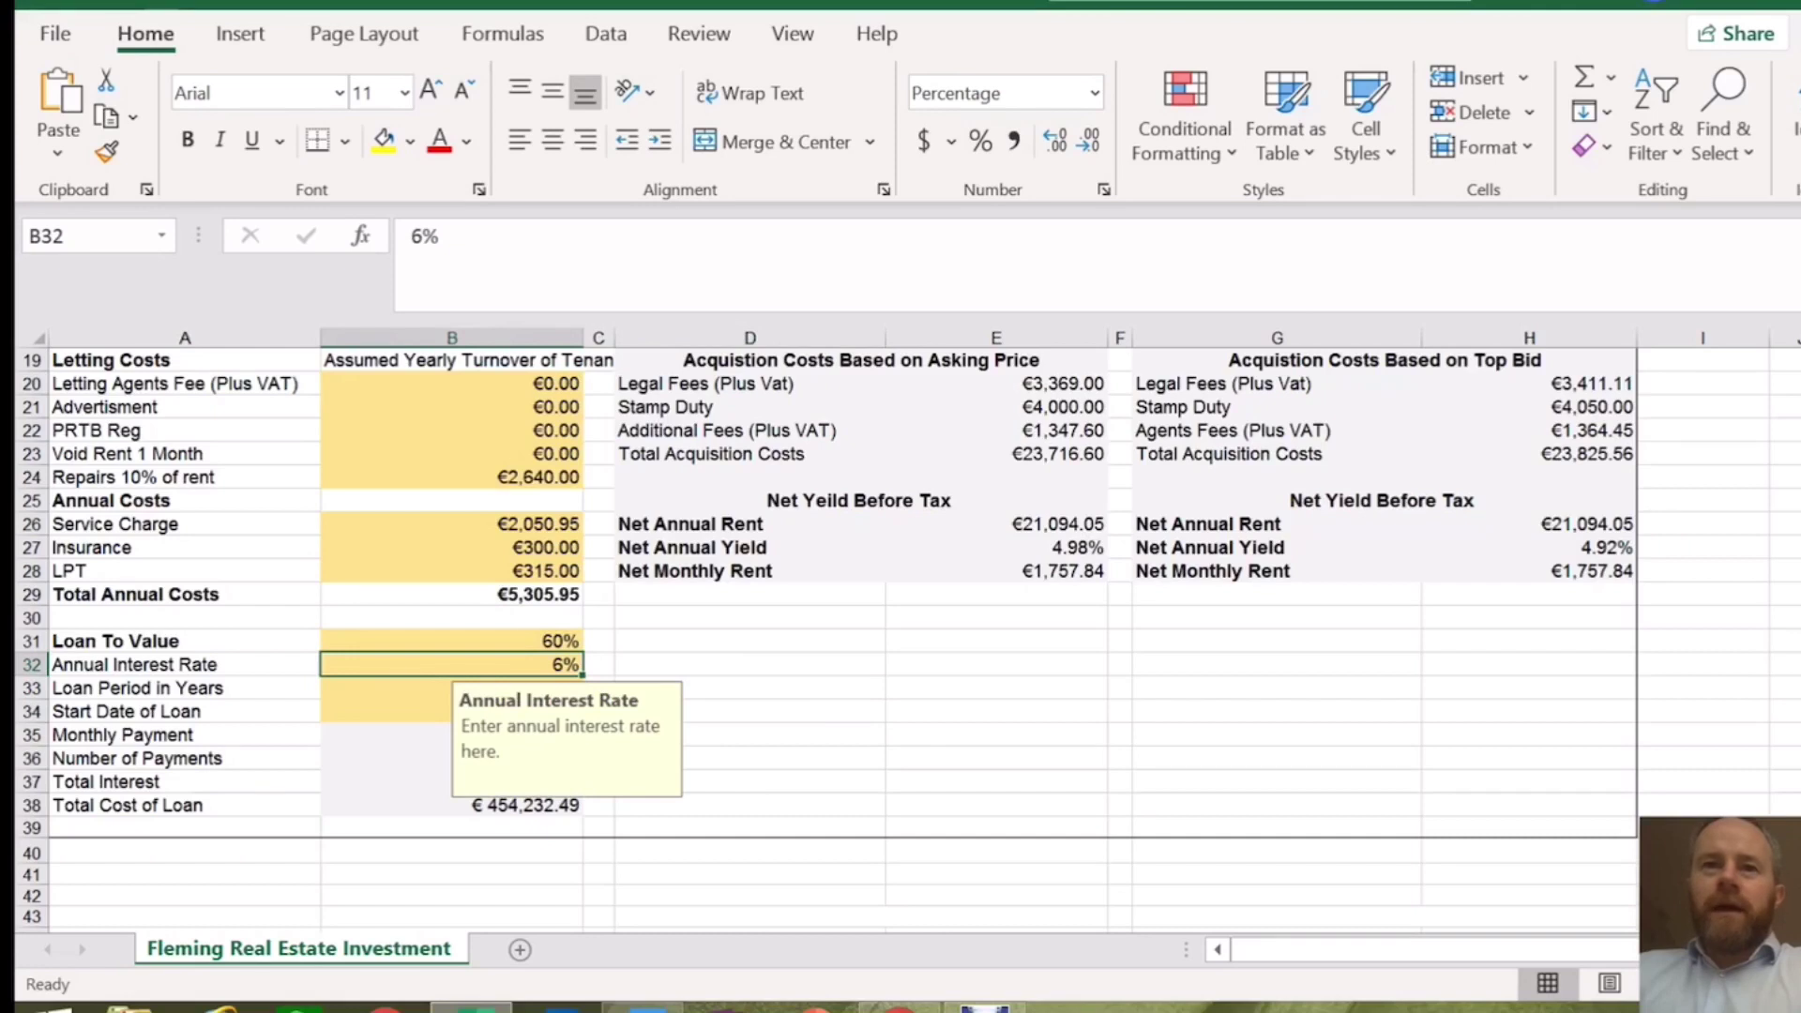
key("BackSpace")
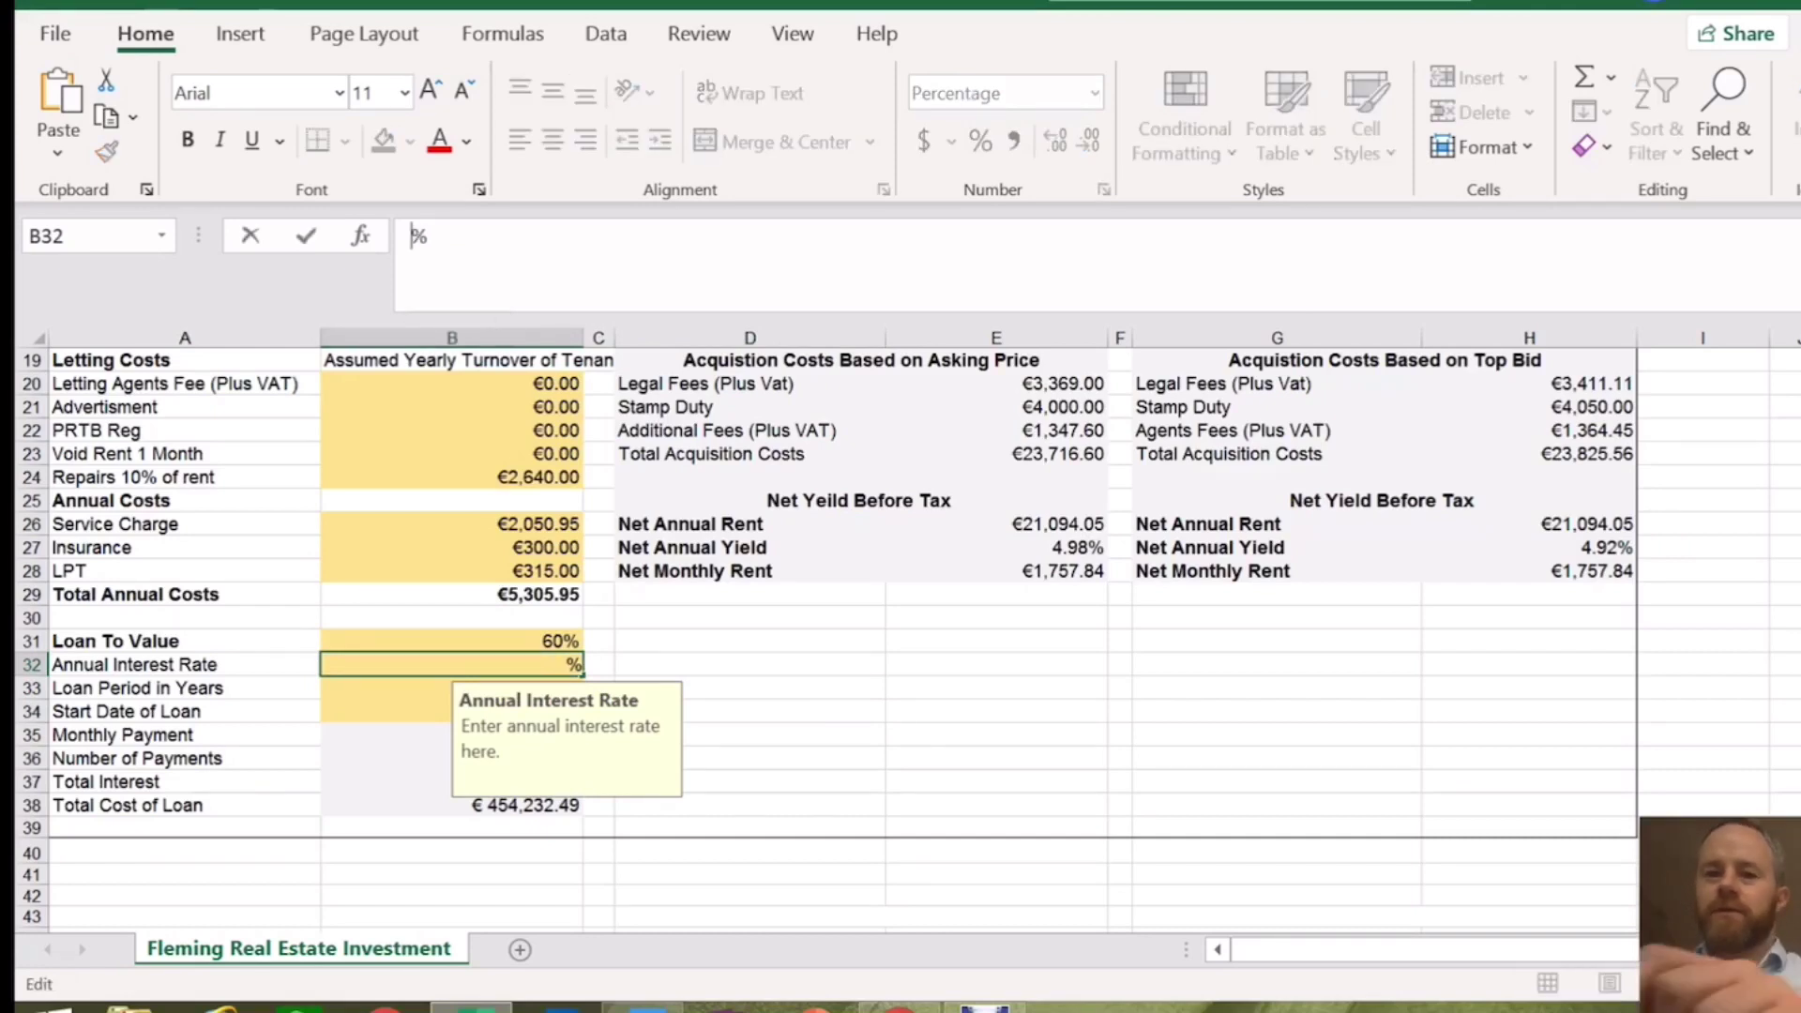
type("4")
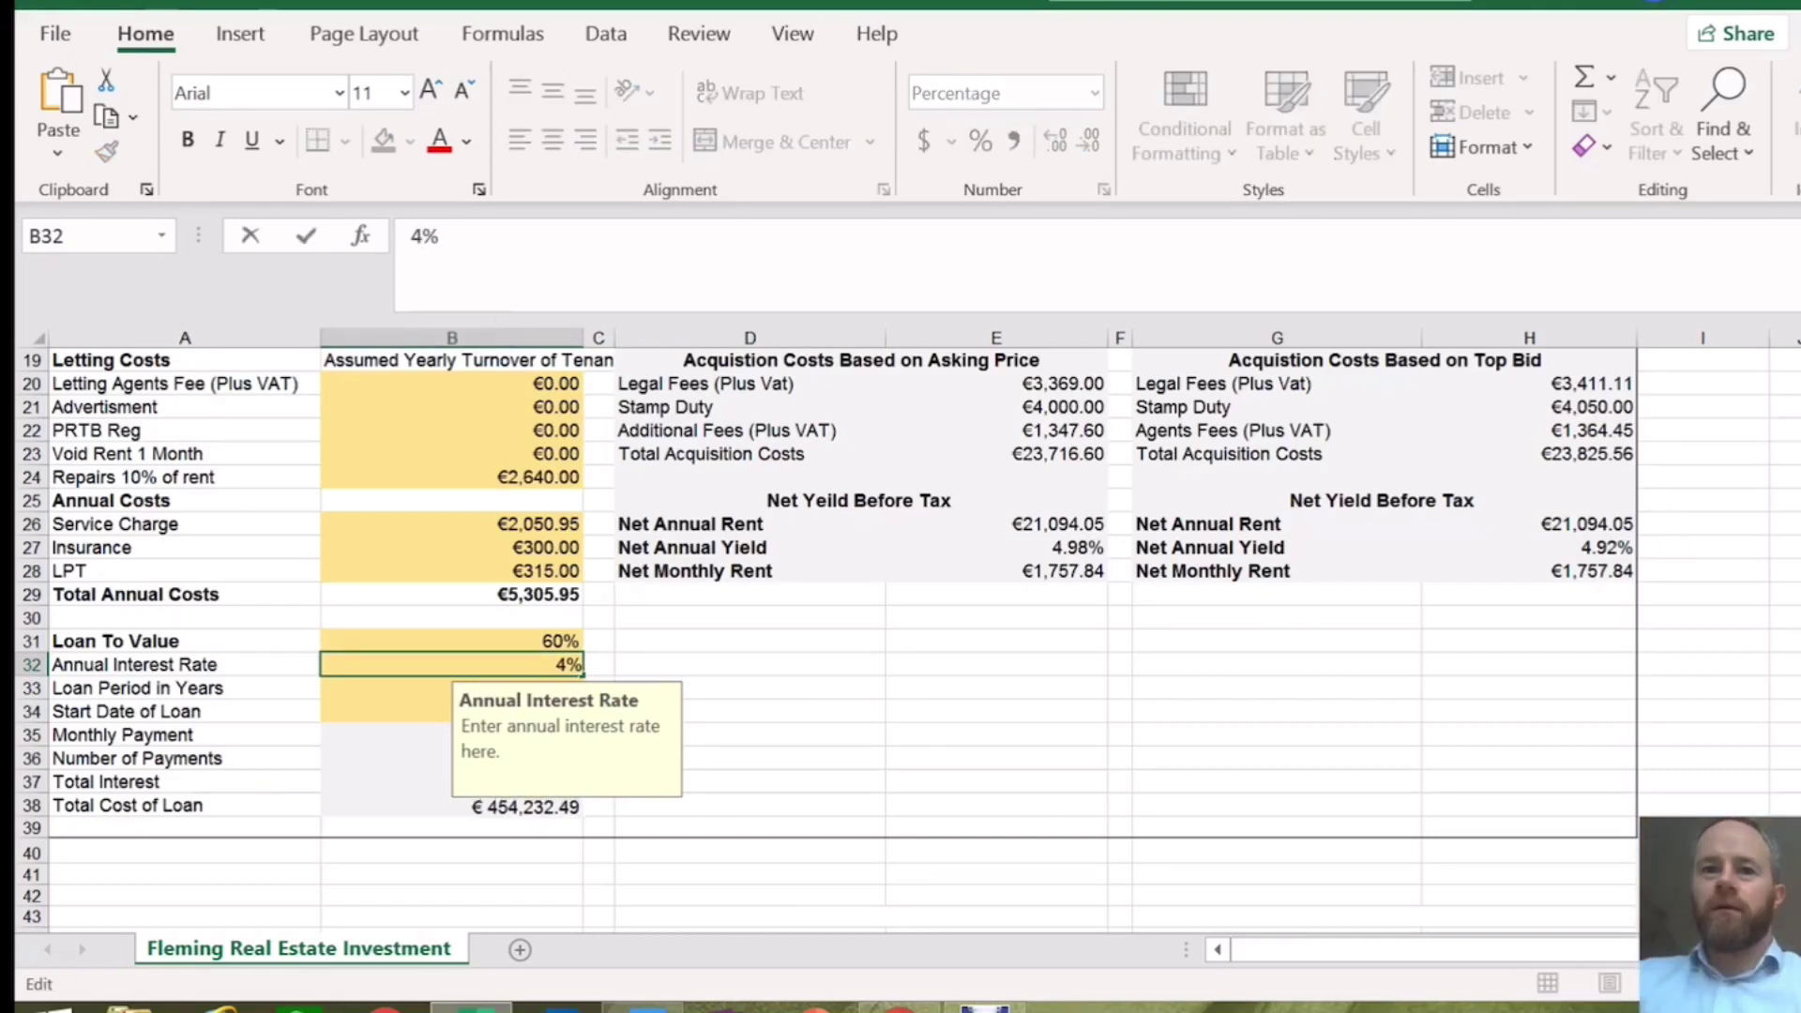
key("Return")
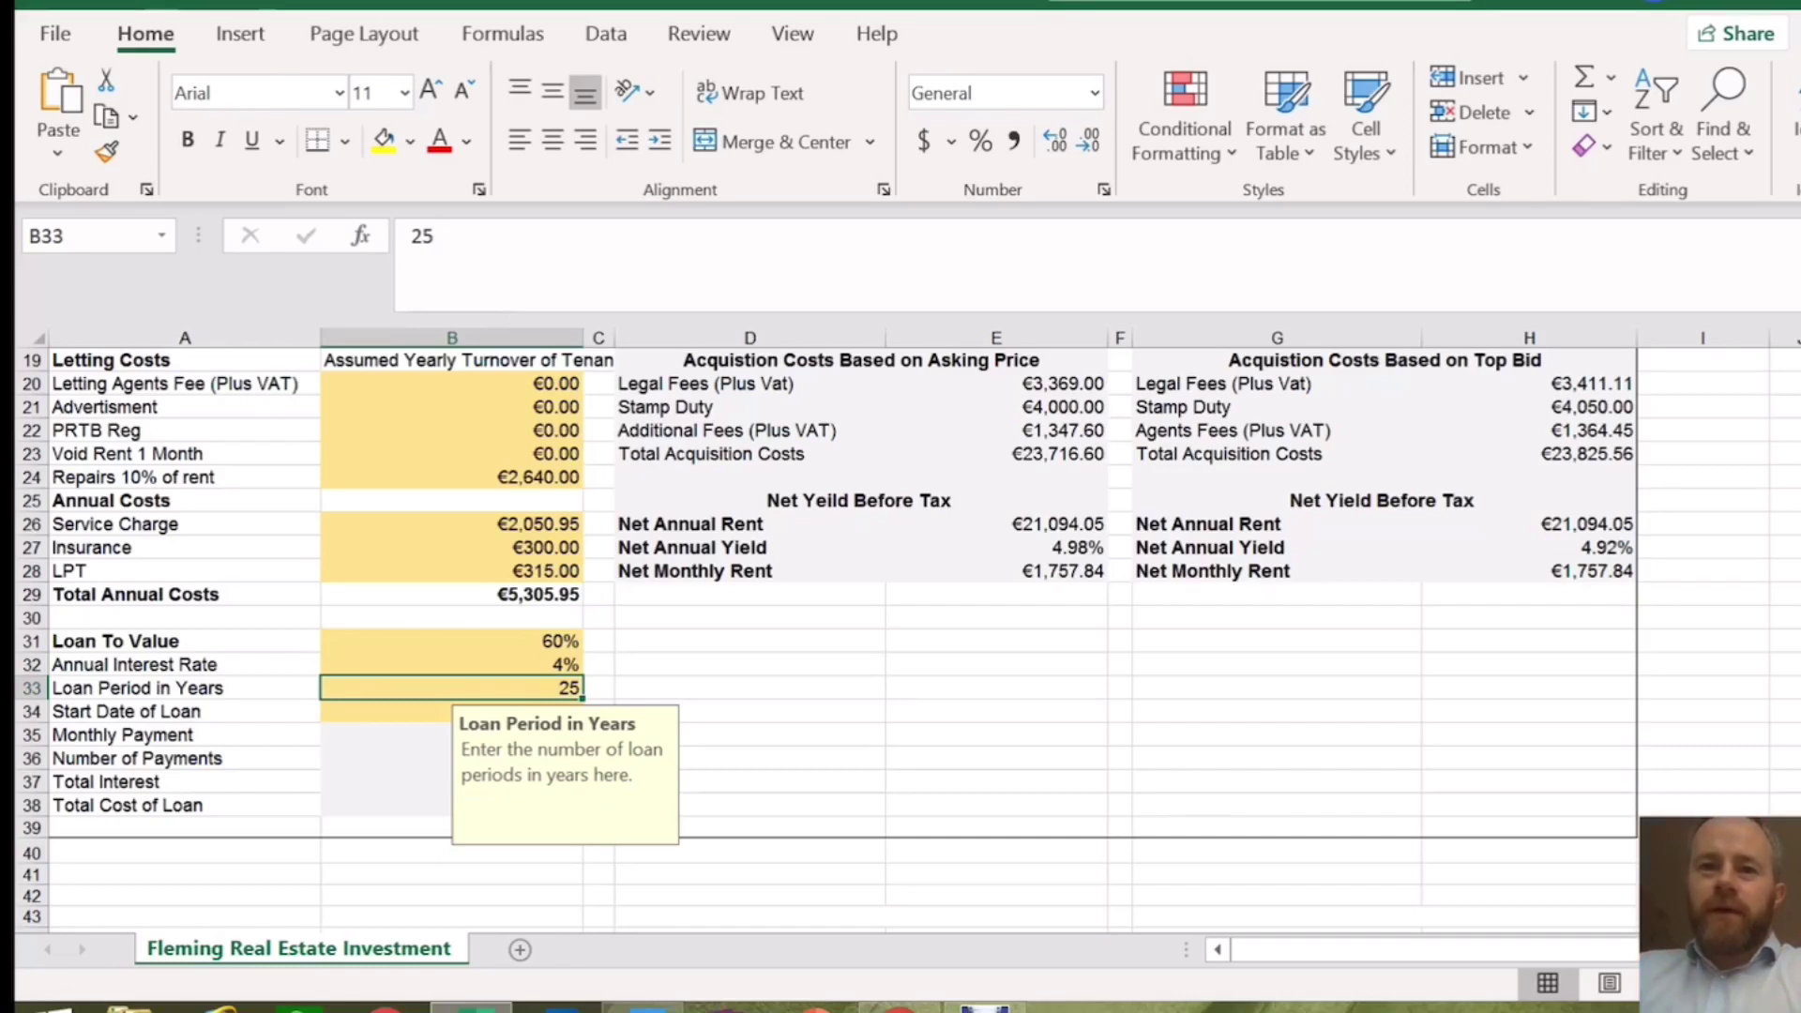
left_click(748, 688)
- Change the start date of the loan in B34 to 2/25/2020
left_click(452, 711)
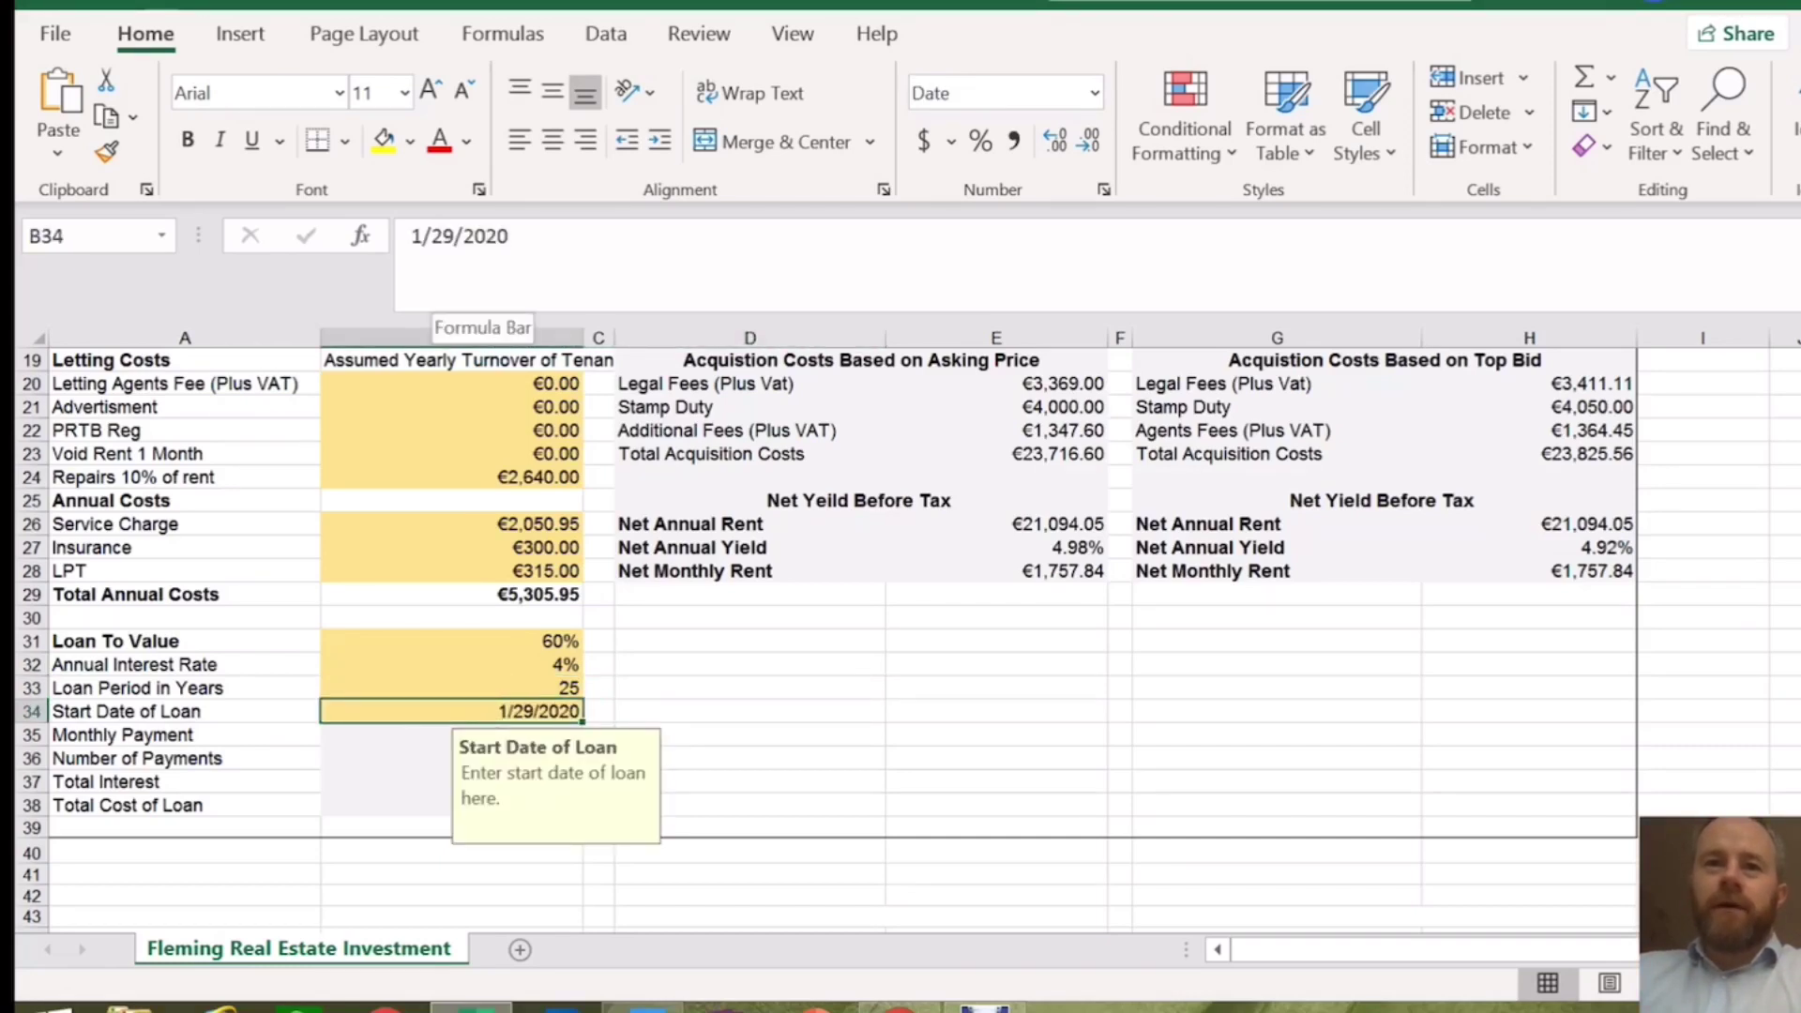
left_click(421, 236)
key("BackSpace")
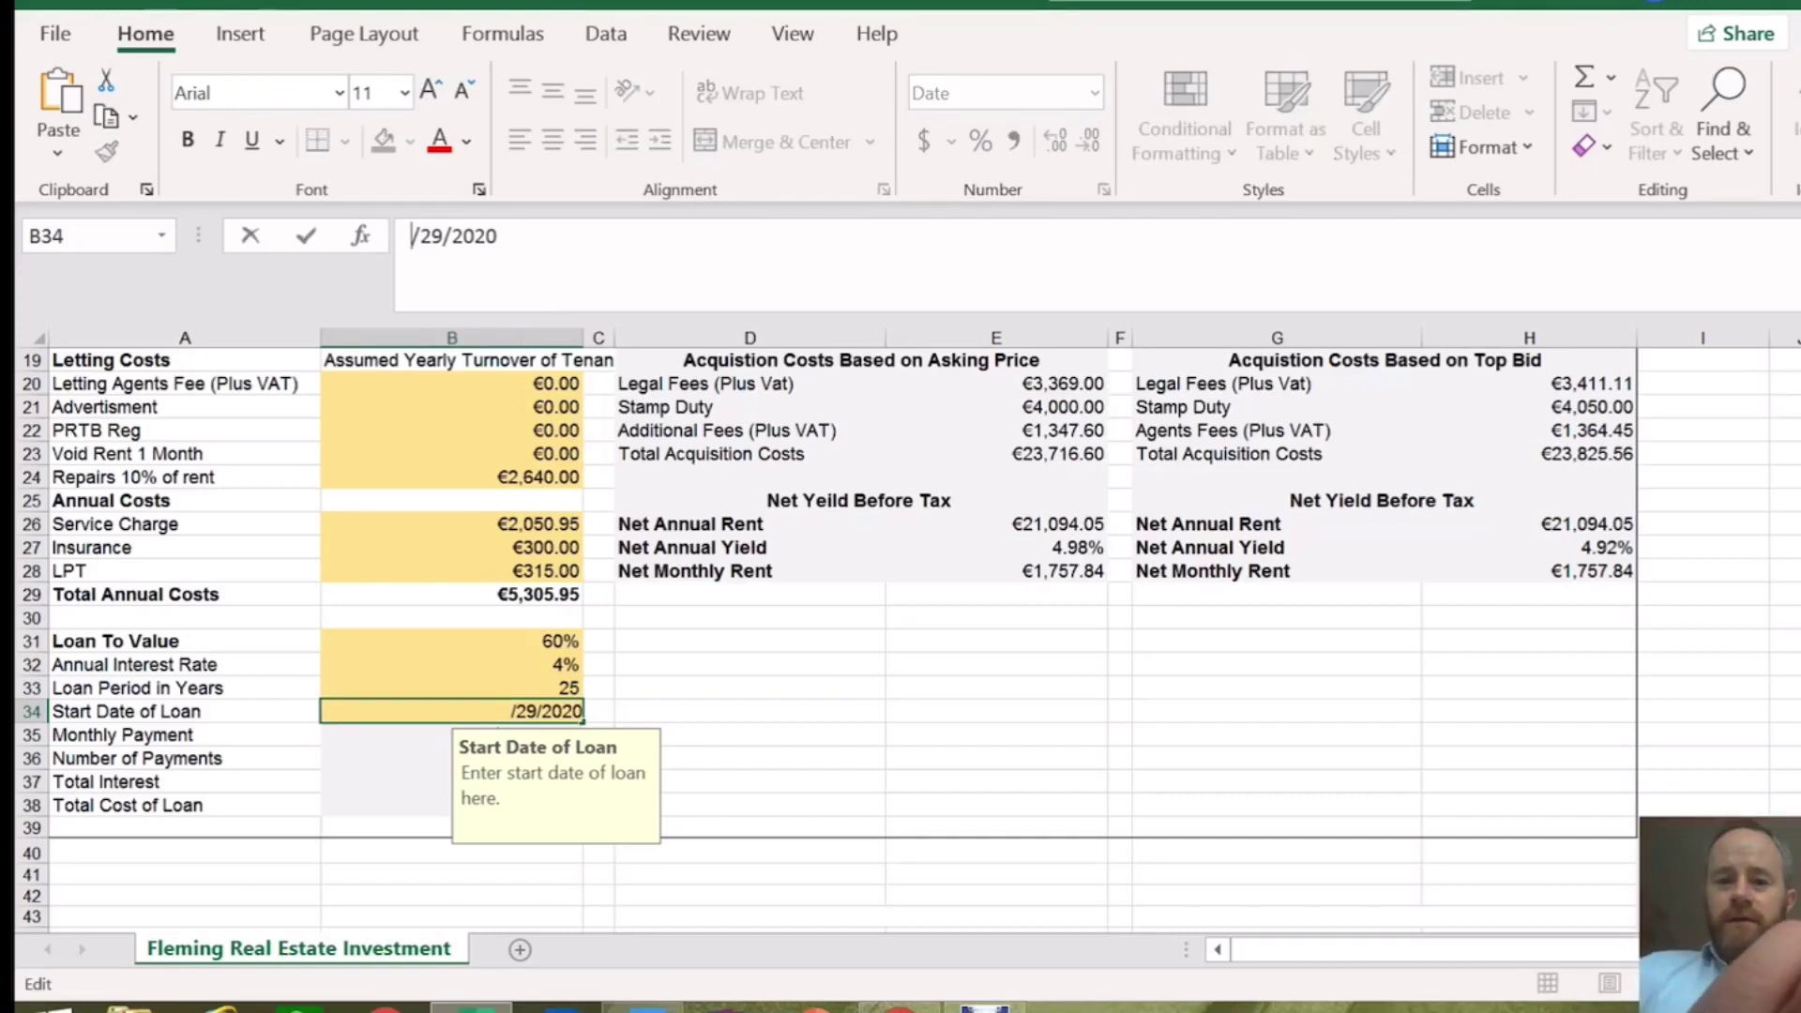
type("2")
key("Right")
key("Right")
key("Right")
key("BackSpace")
type("5")
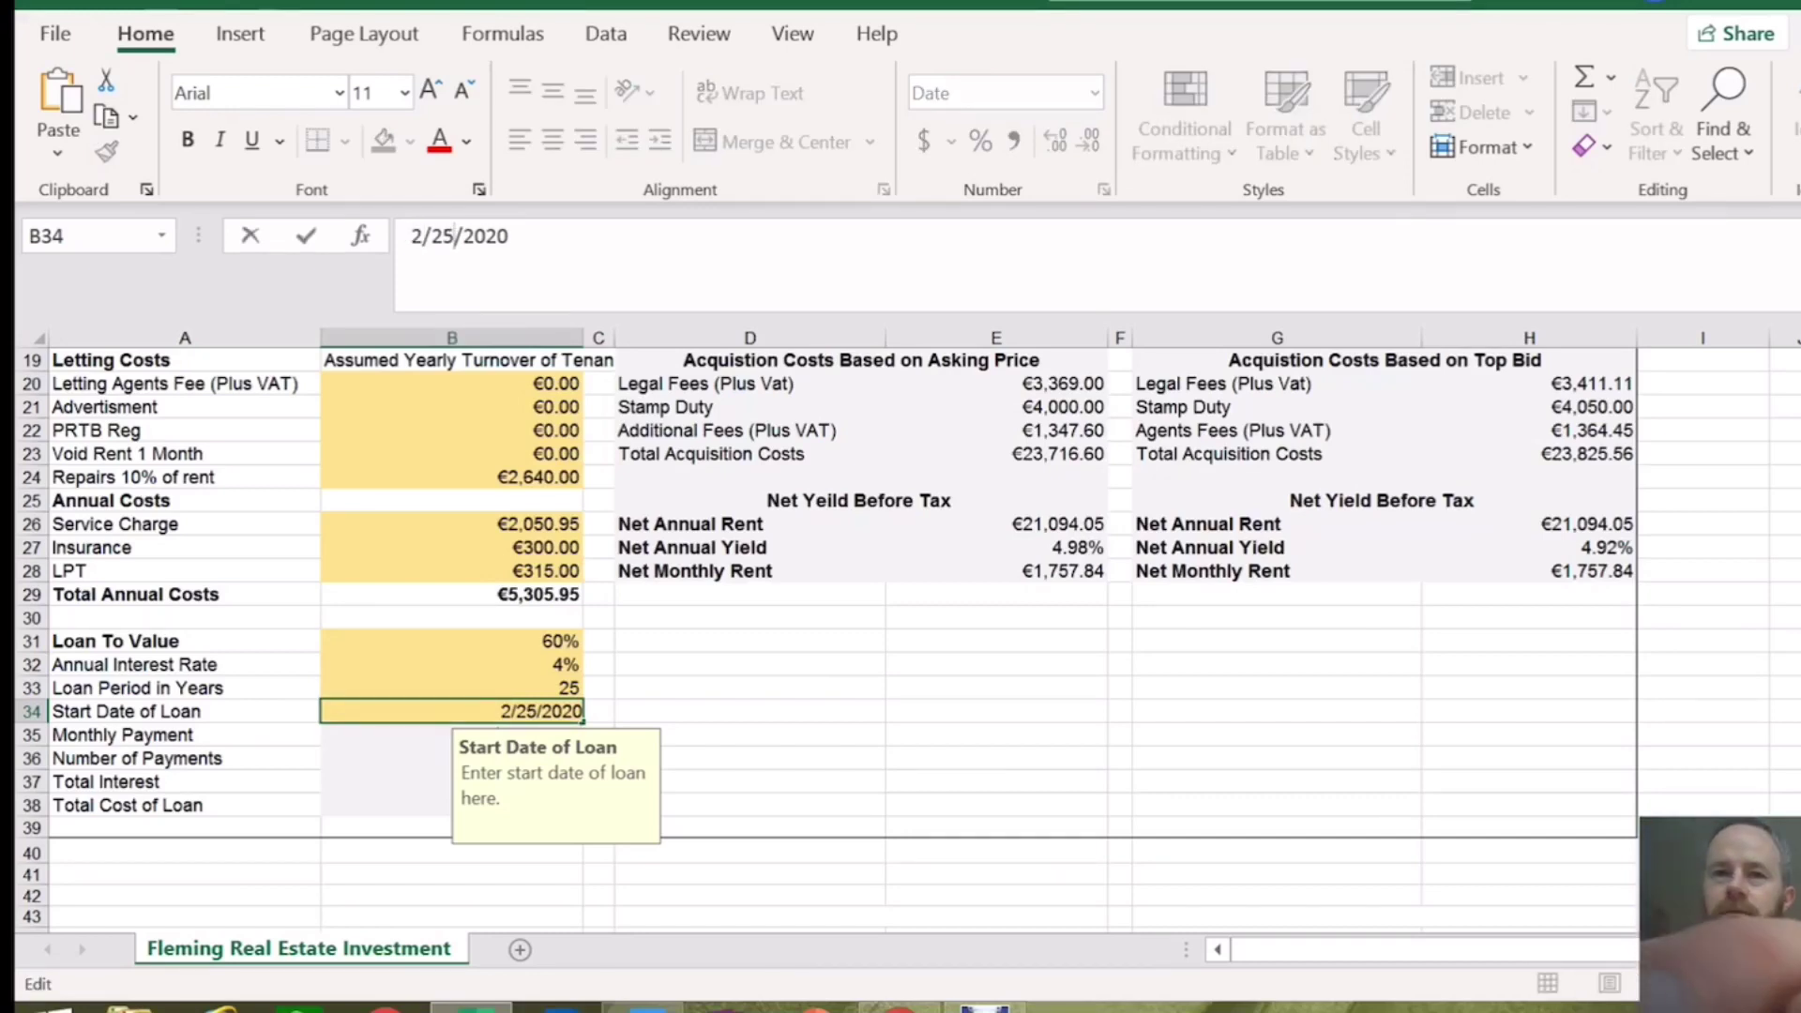
key("Return")
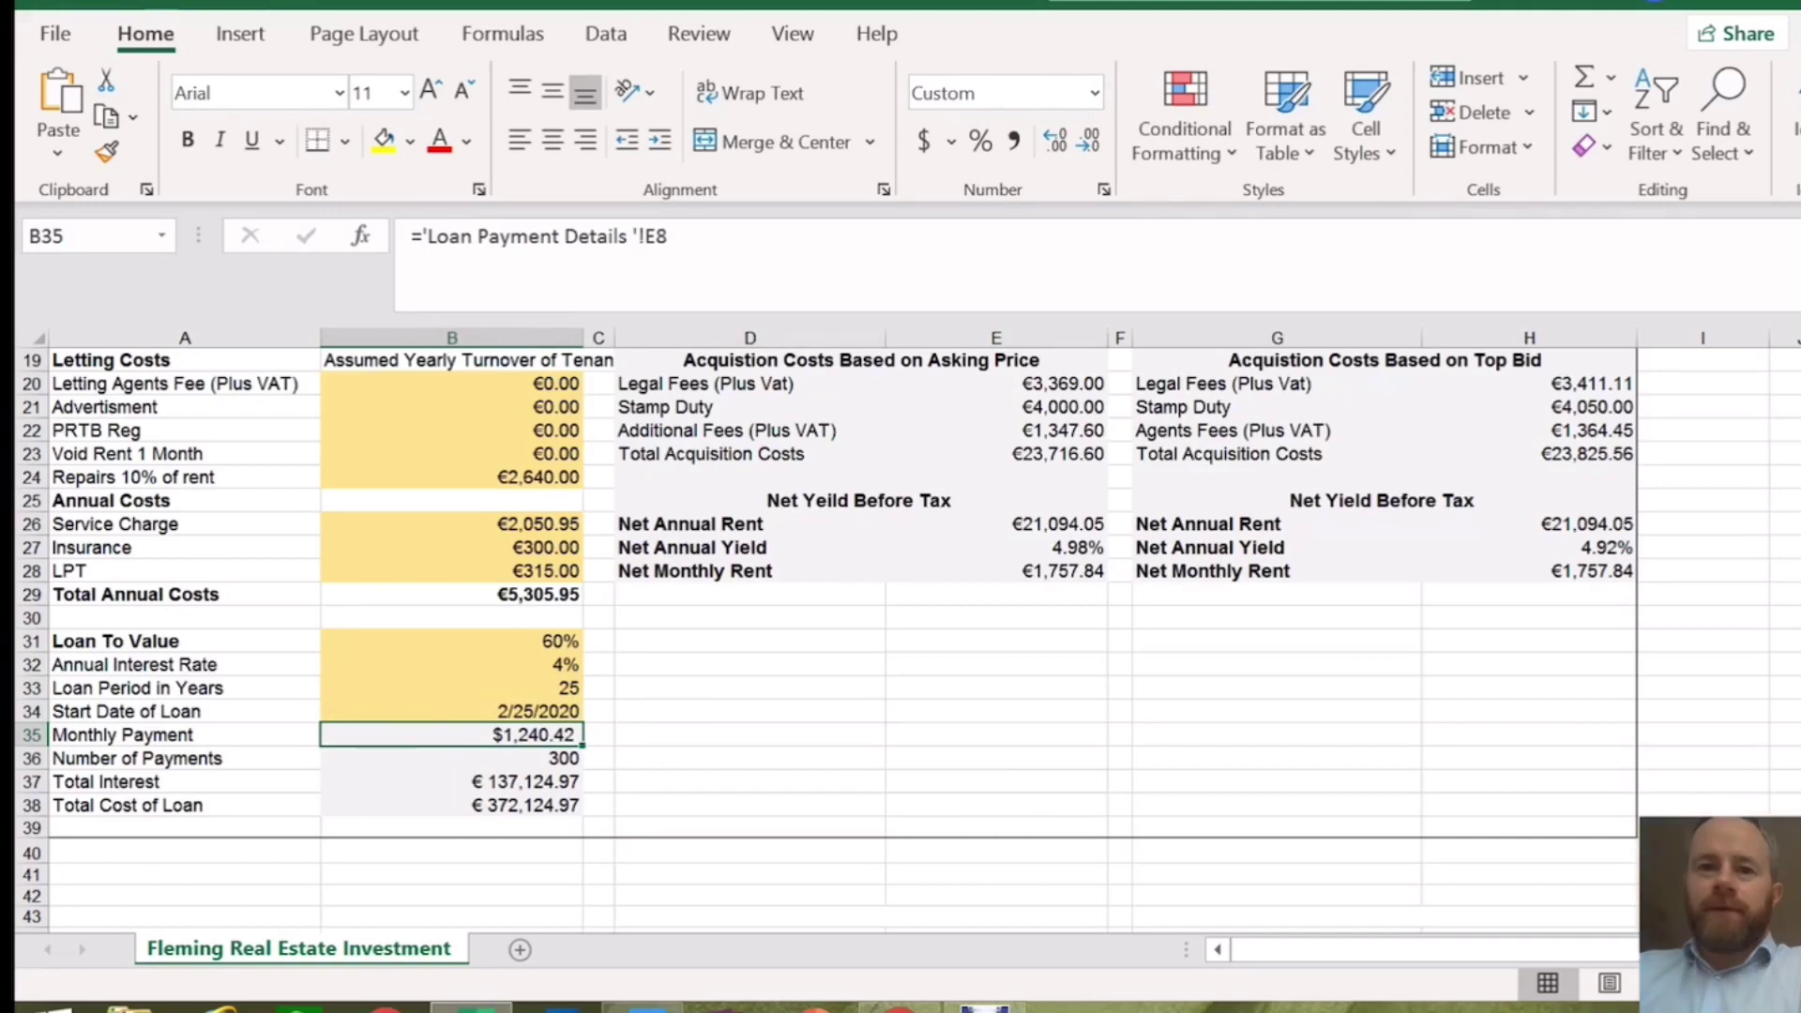
- Examine the monthly payment and number of payments formulas in B35 and B36
left_click(750, 734)
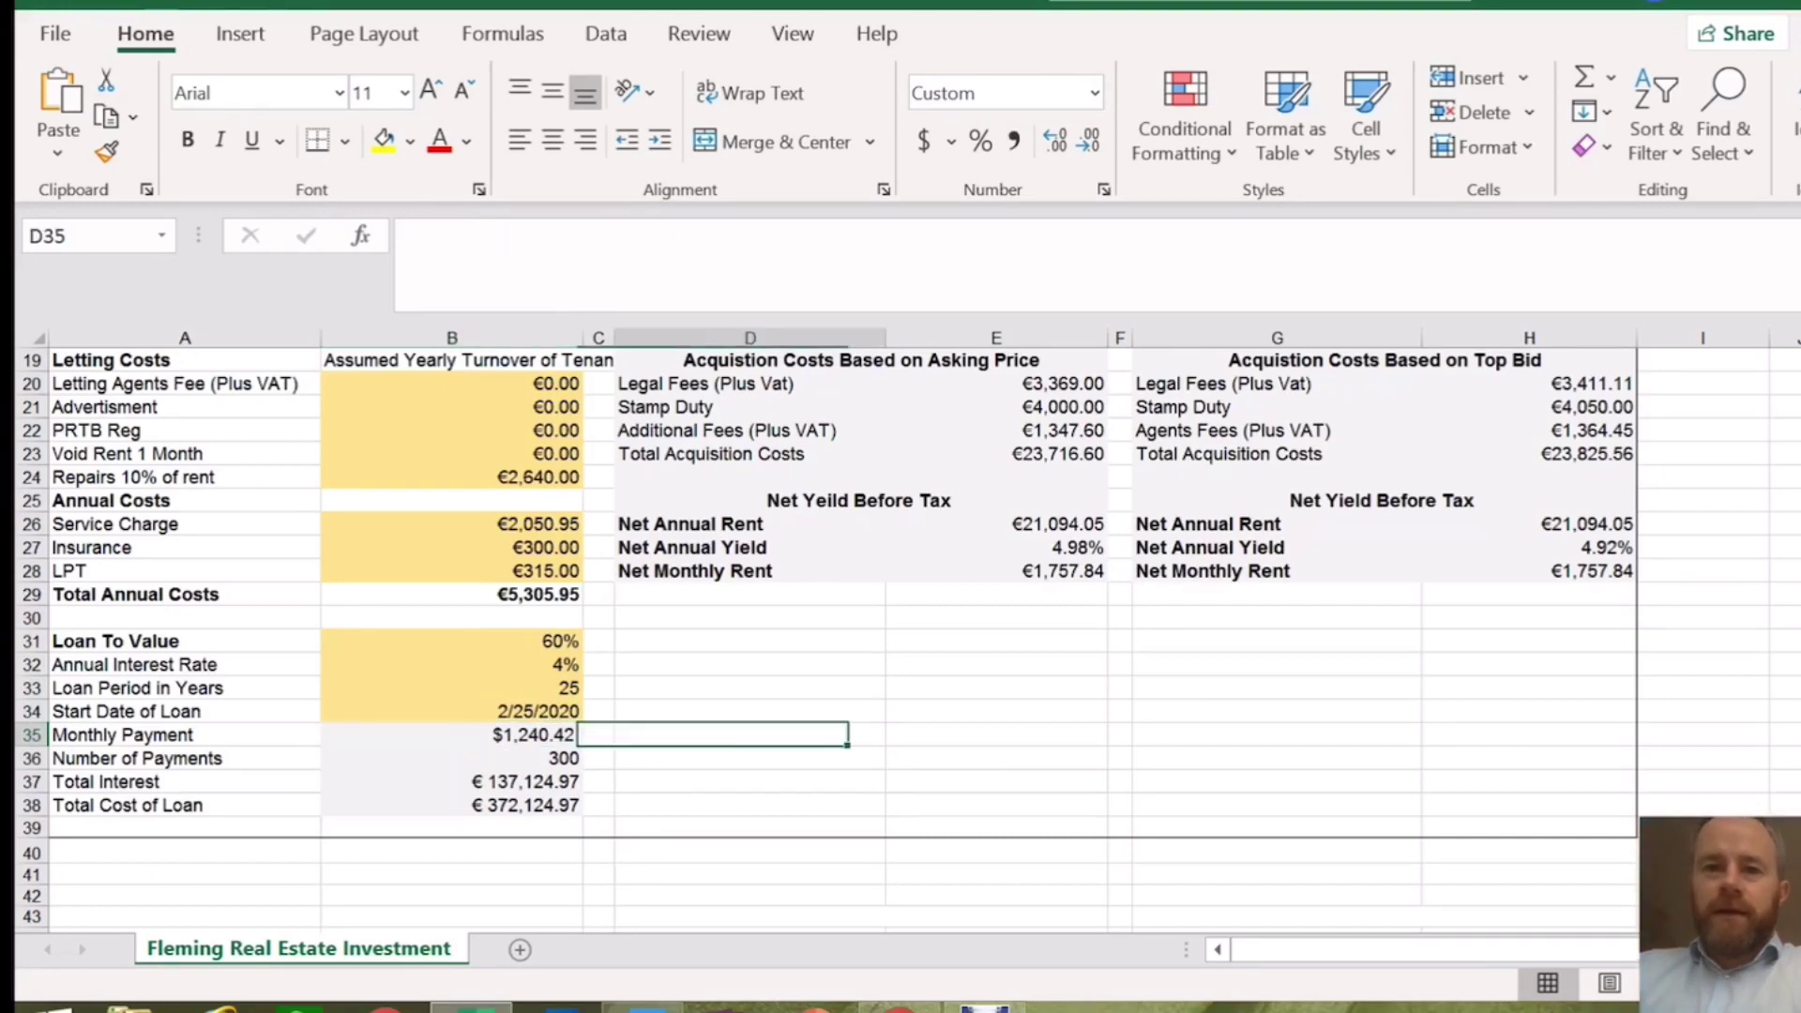
left_click(451, 734)
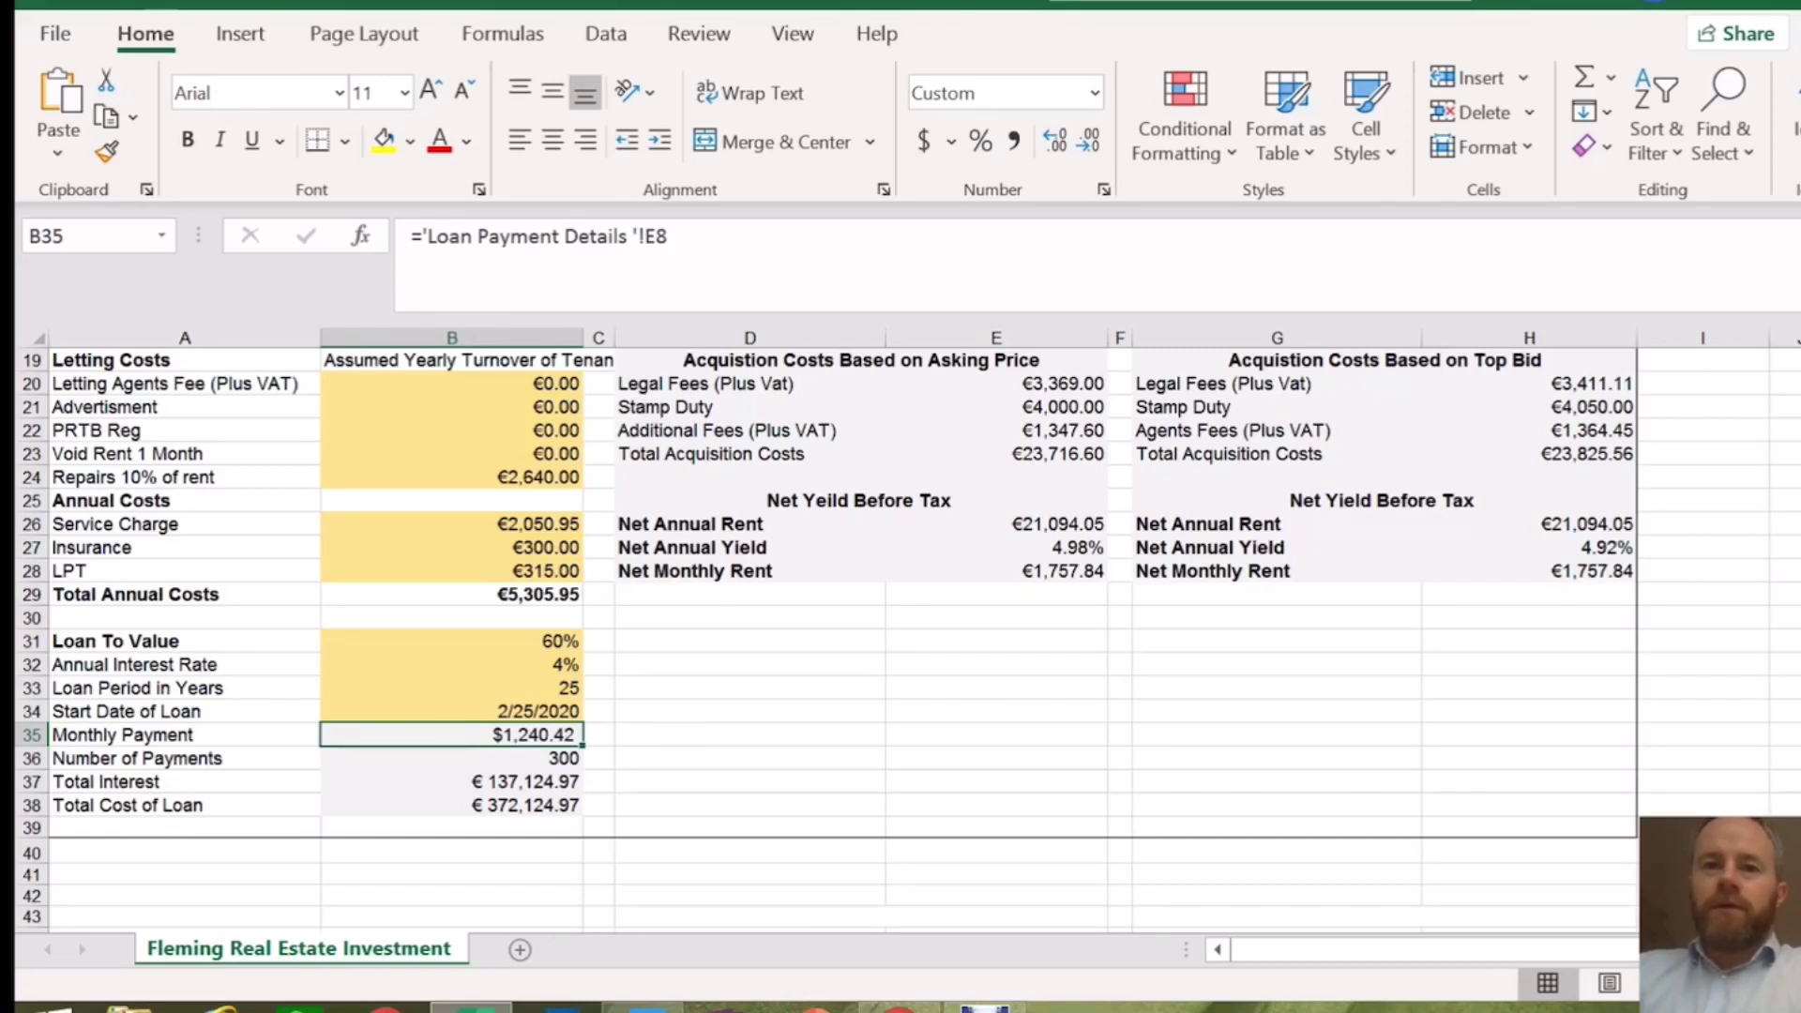
left_click(451, 758)
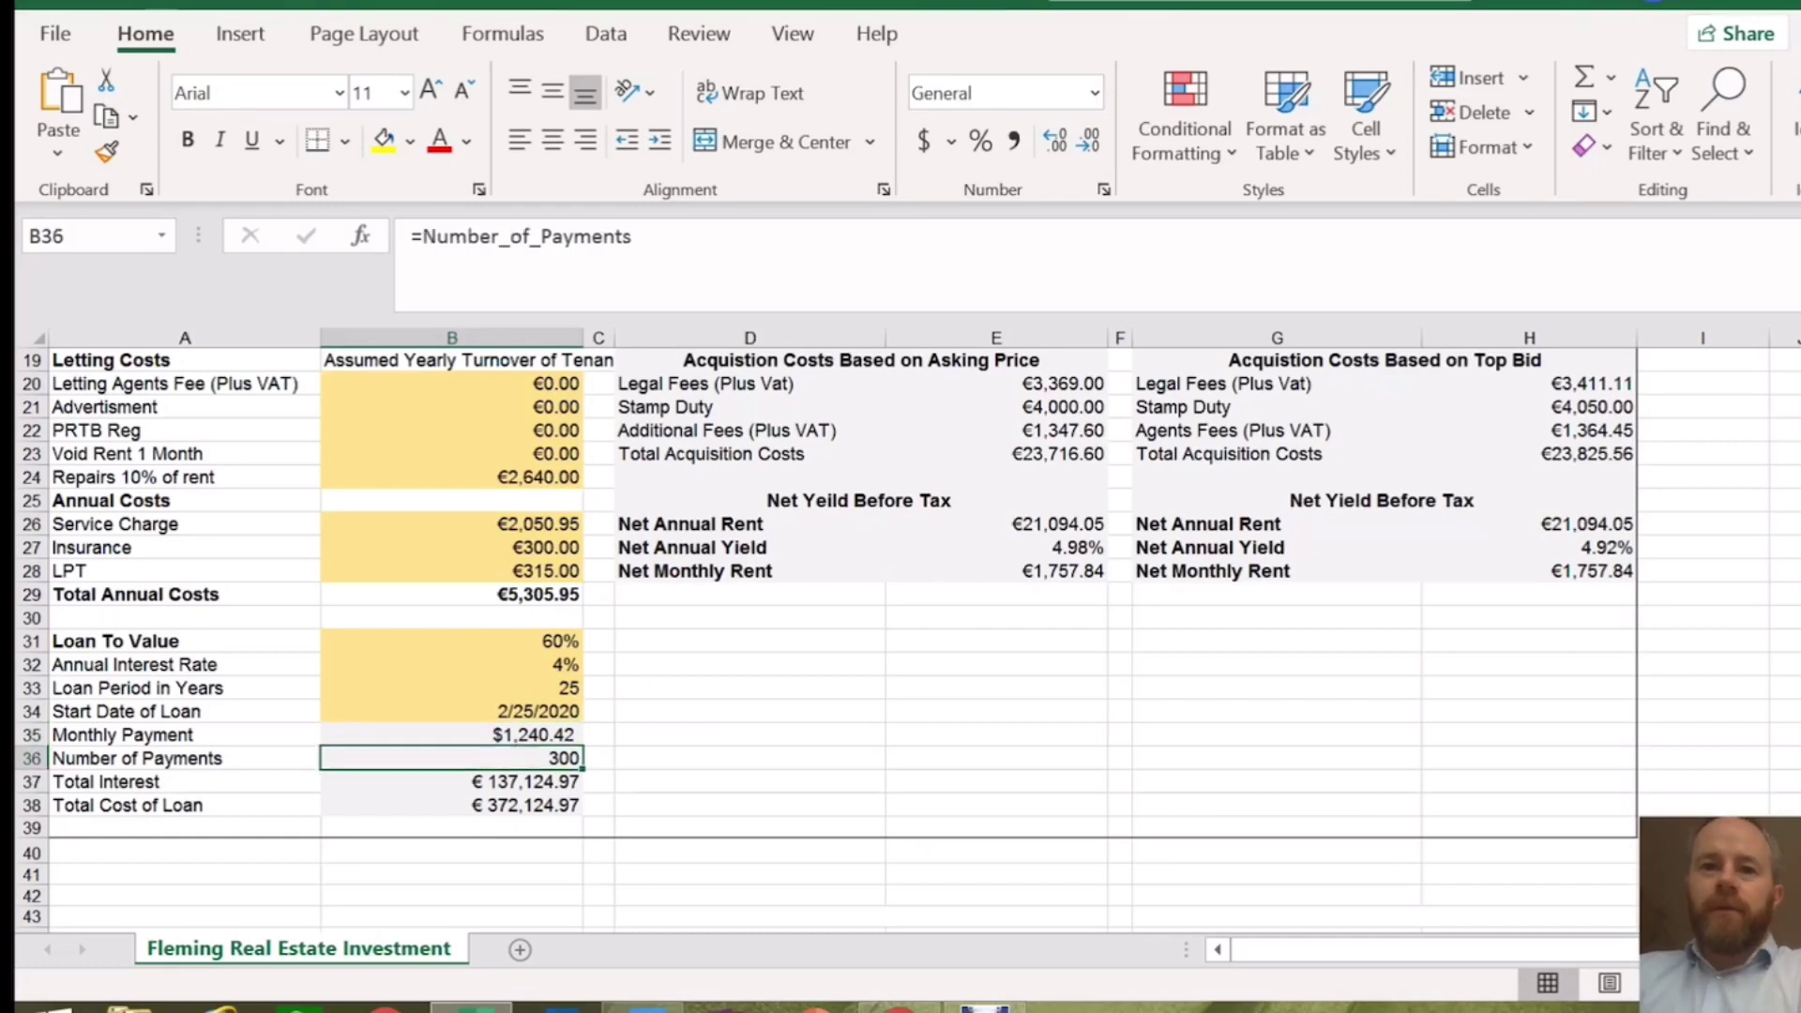
- Set the loan period in B33 to 30 years and check the monthly payment in B35
left_click(452, 688)
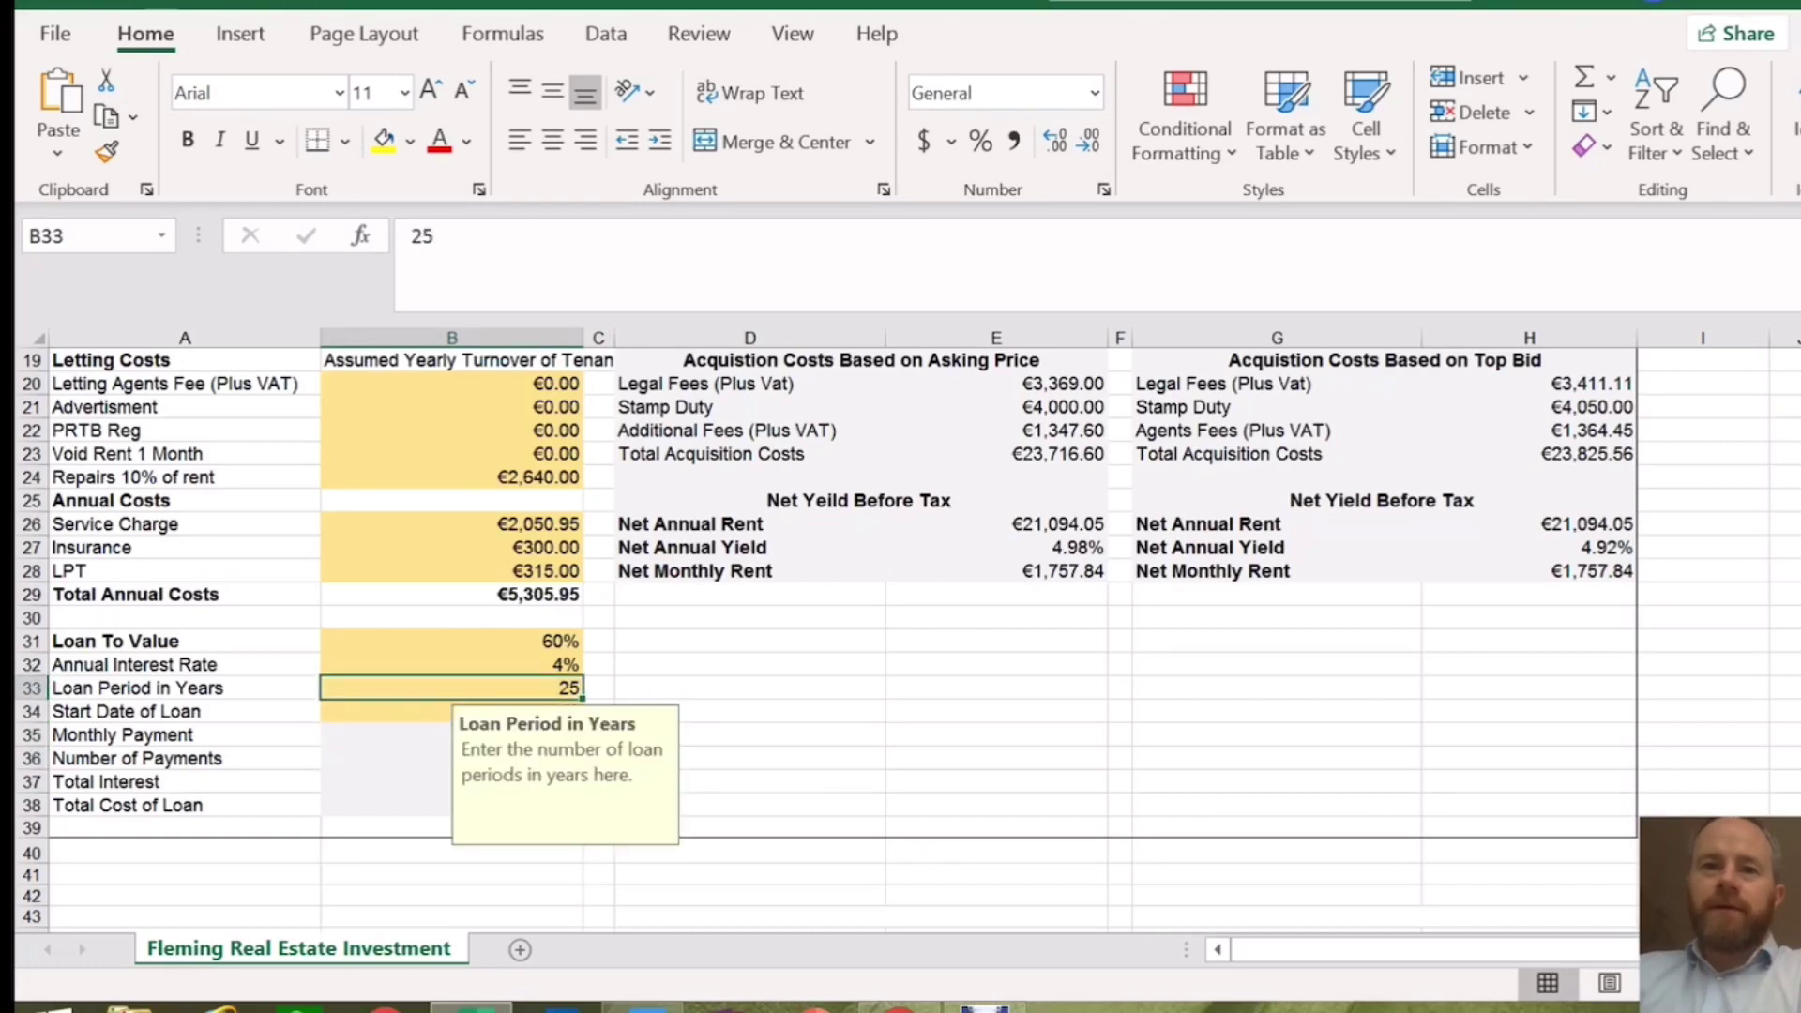
type("5")
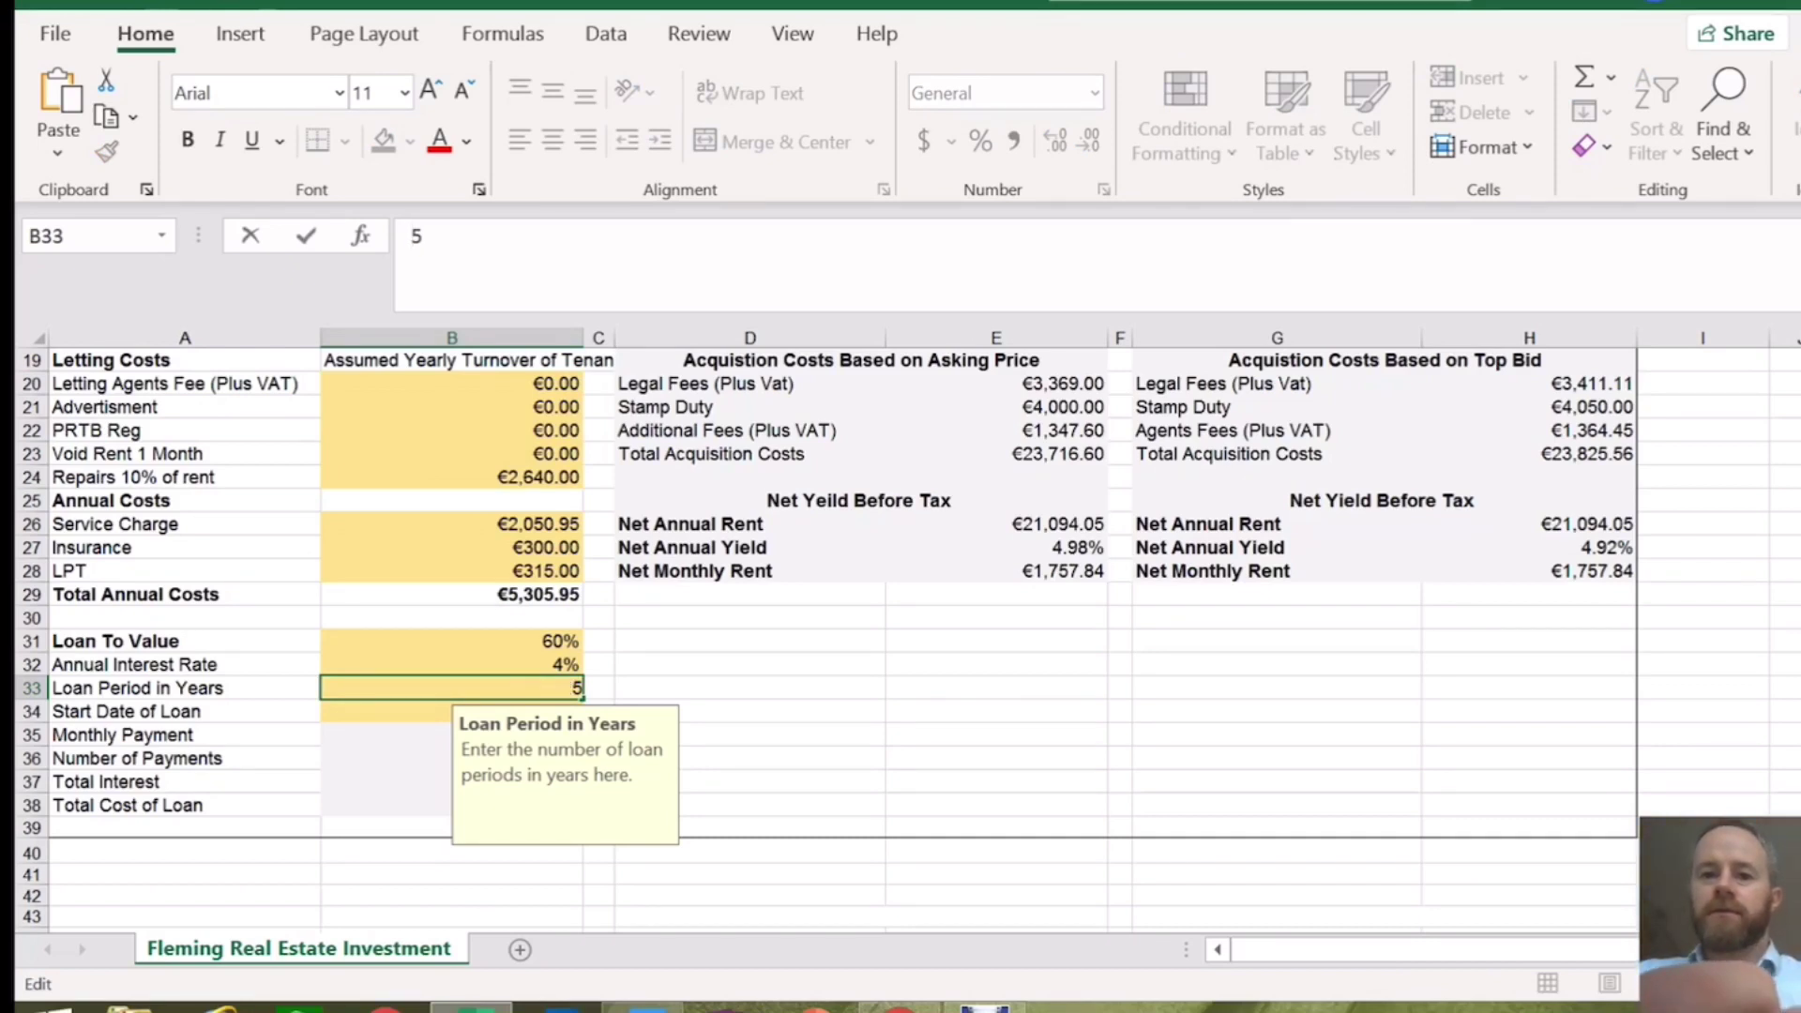
type("30")
key("Delete")
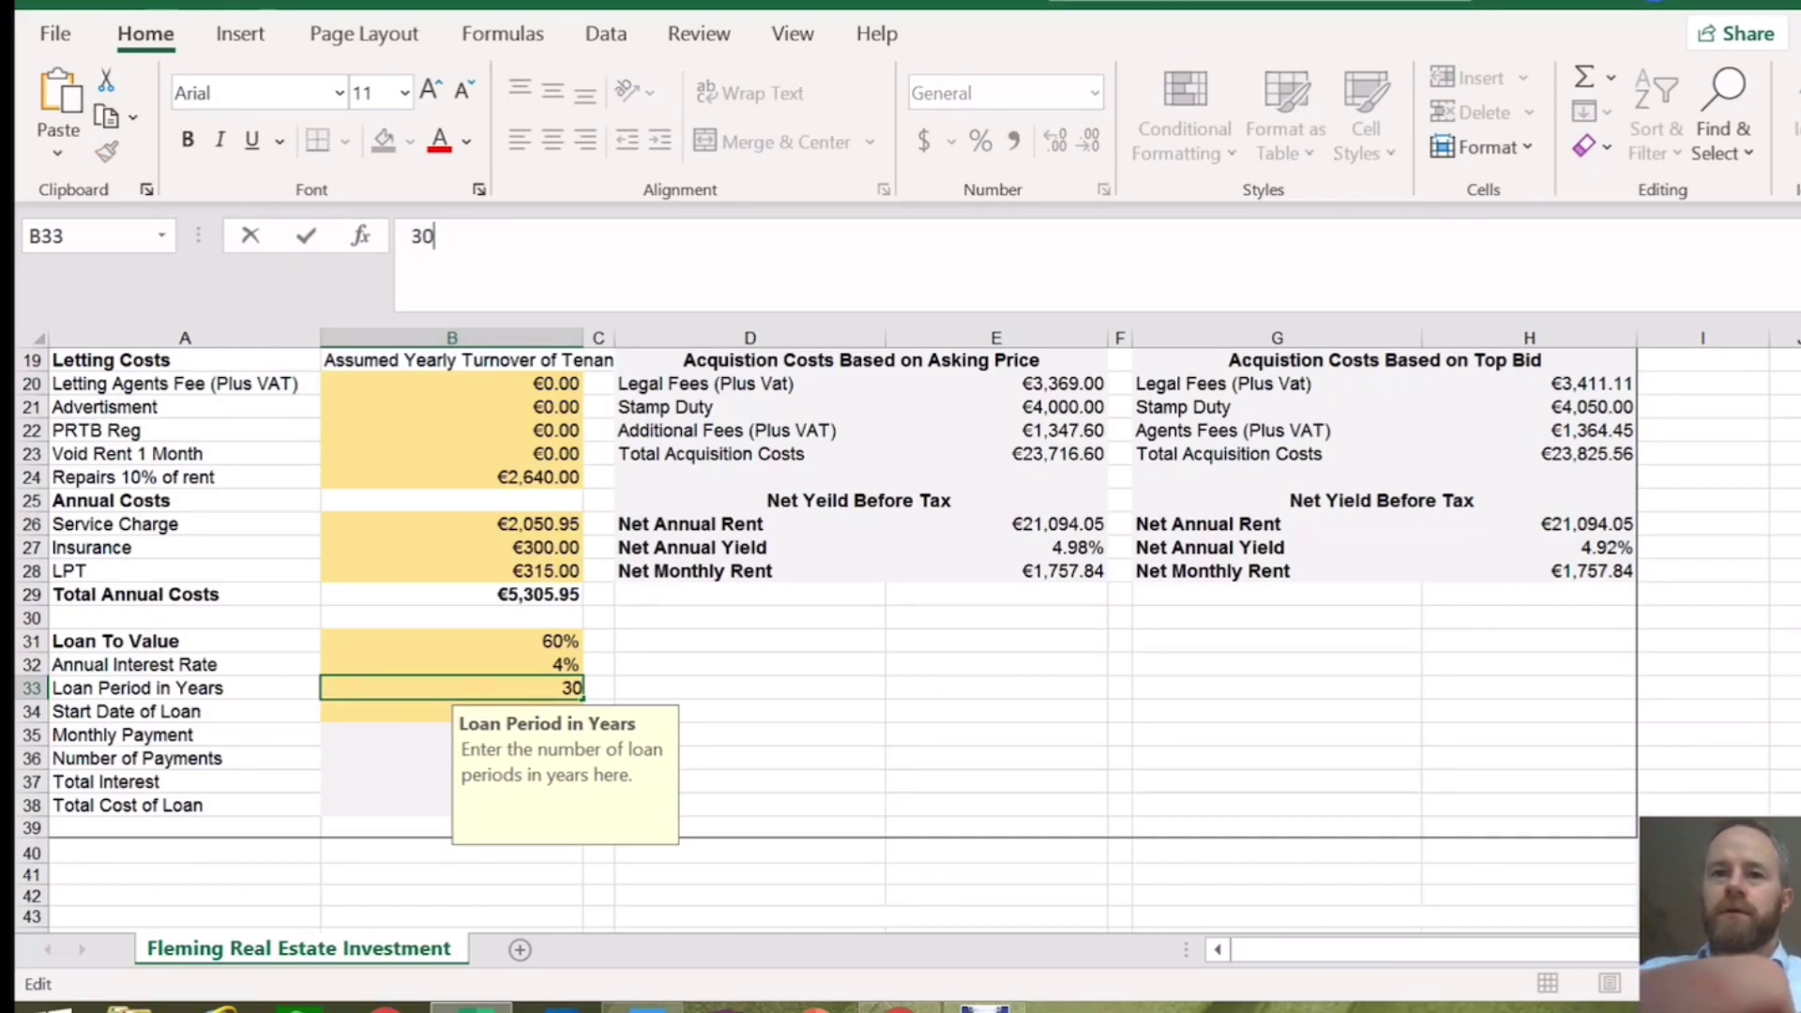
key("Return")
left_click(995, 687)
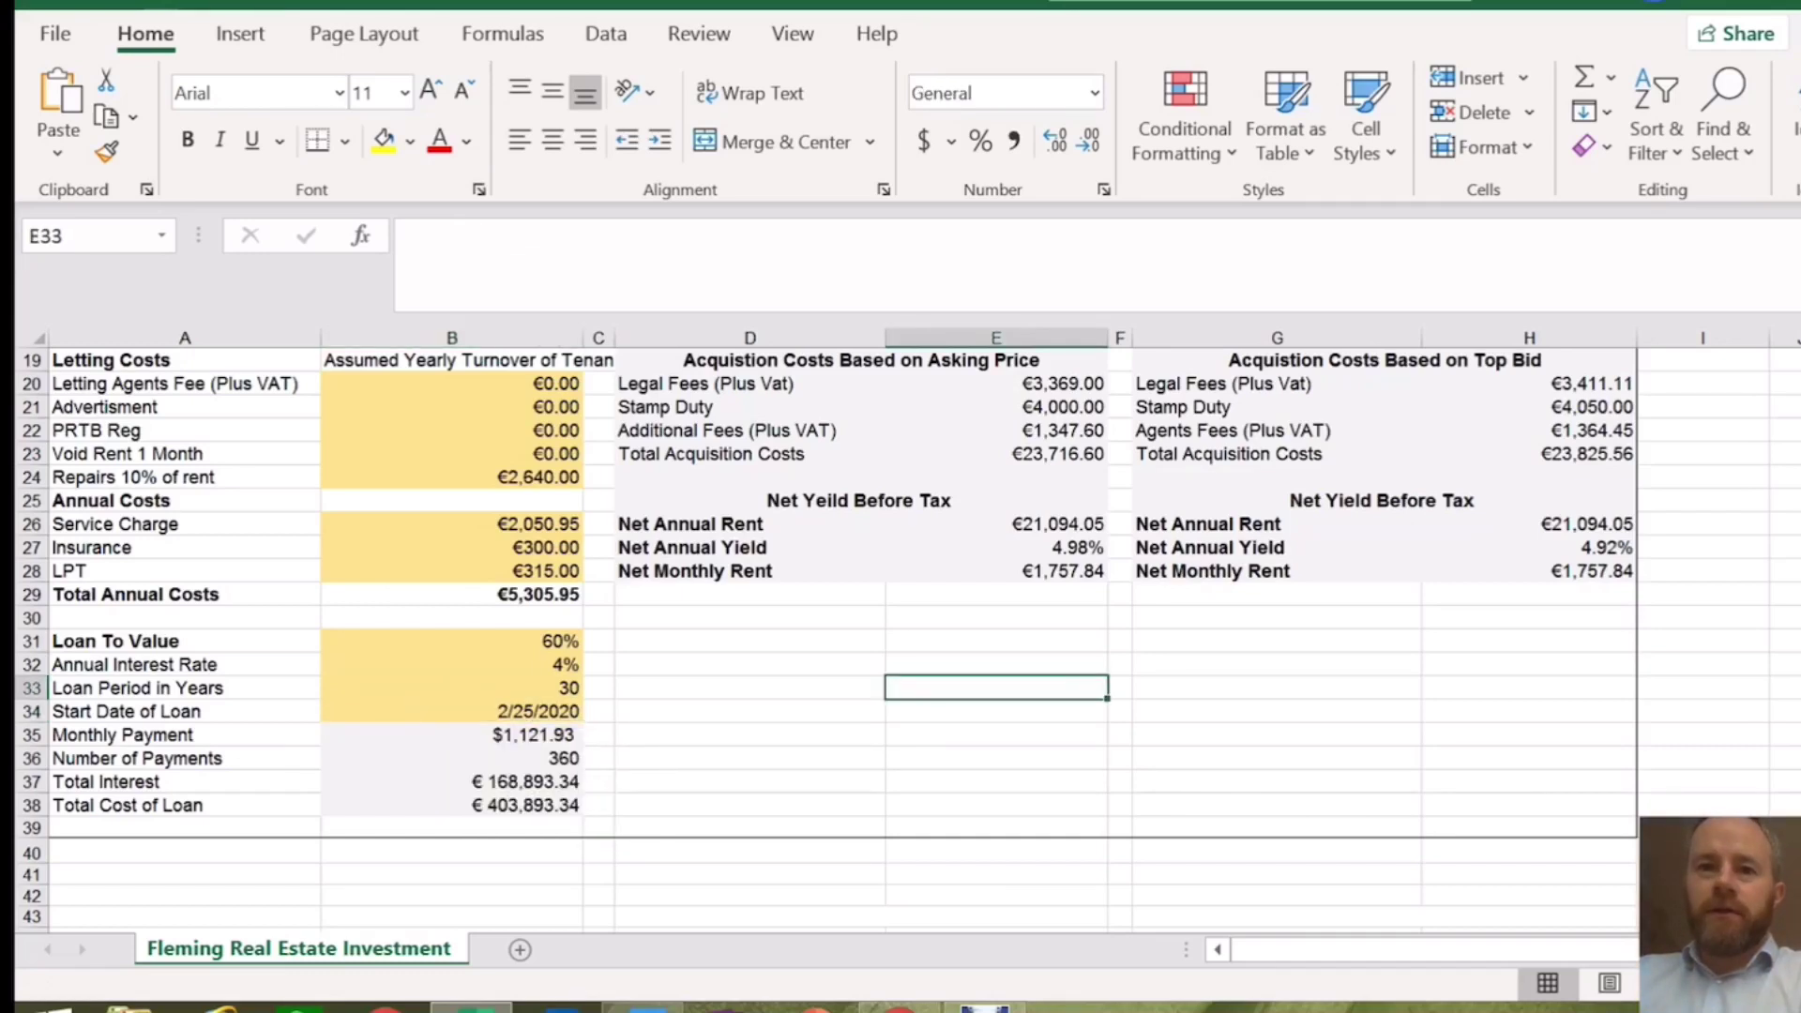
left_click(452, 734)
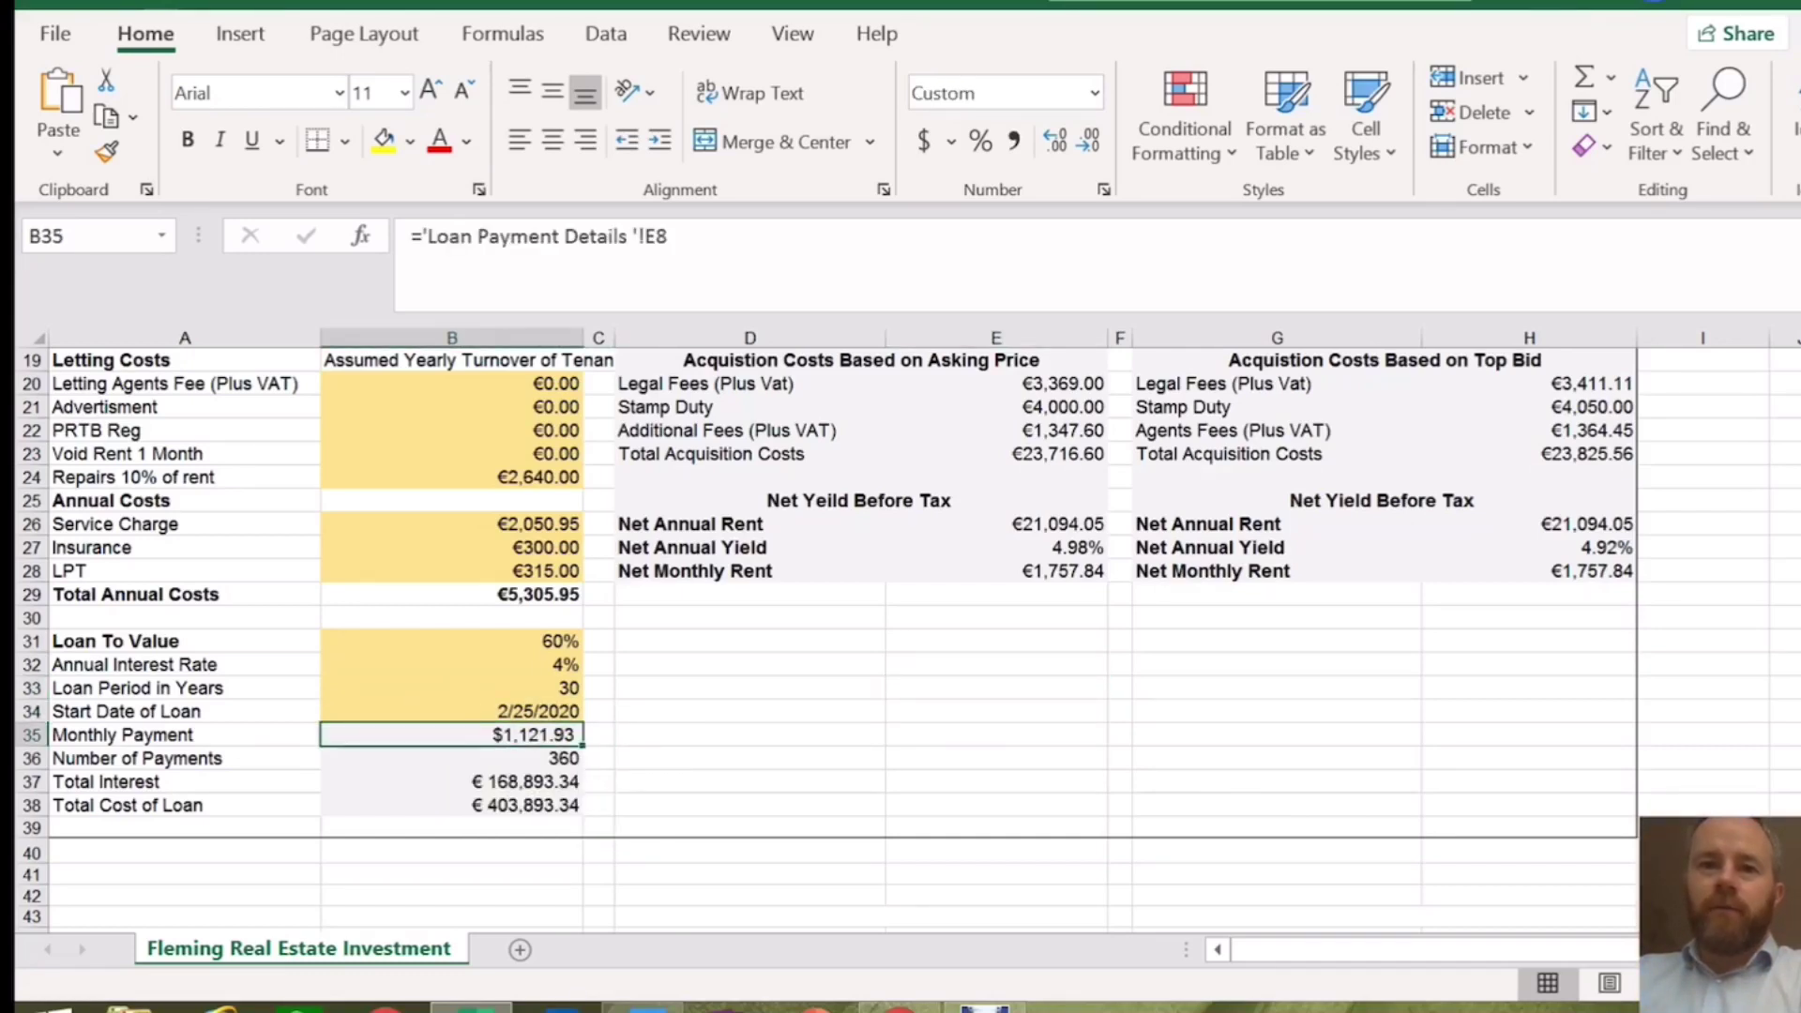
- Set the annual interest rate in B32 to 3.5%
left_click(451, 688)
left_click(452, 665)
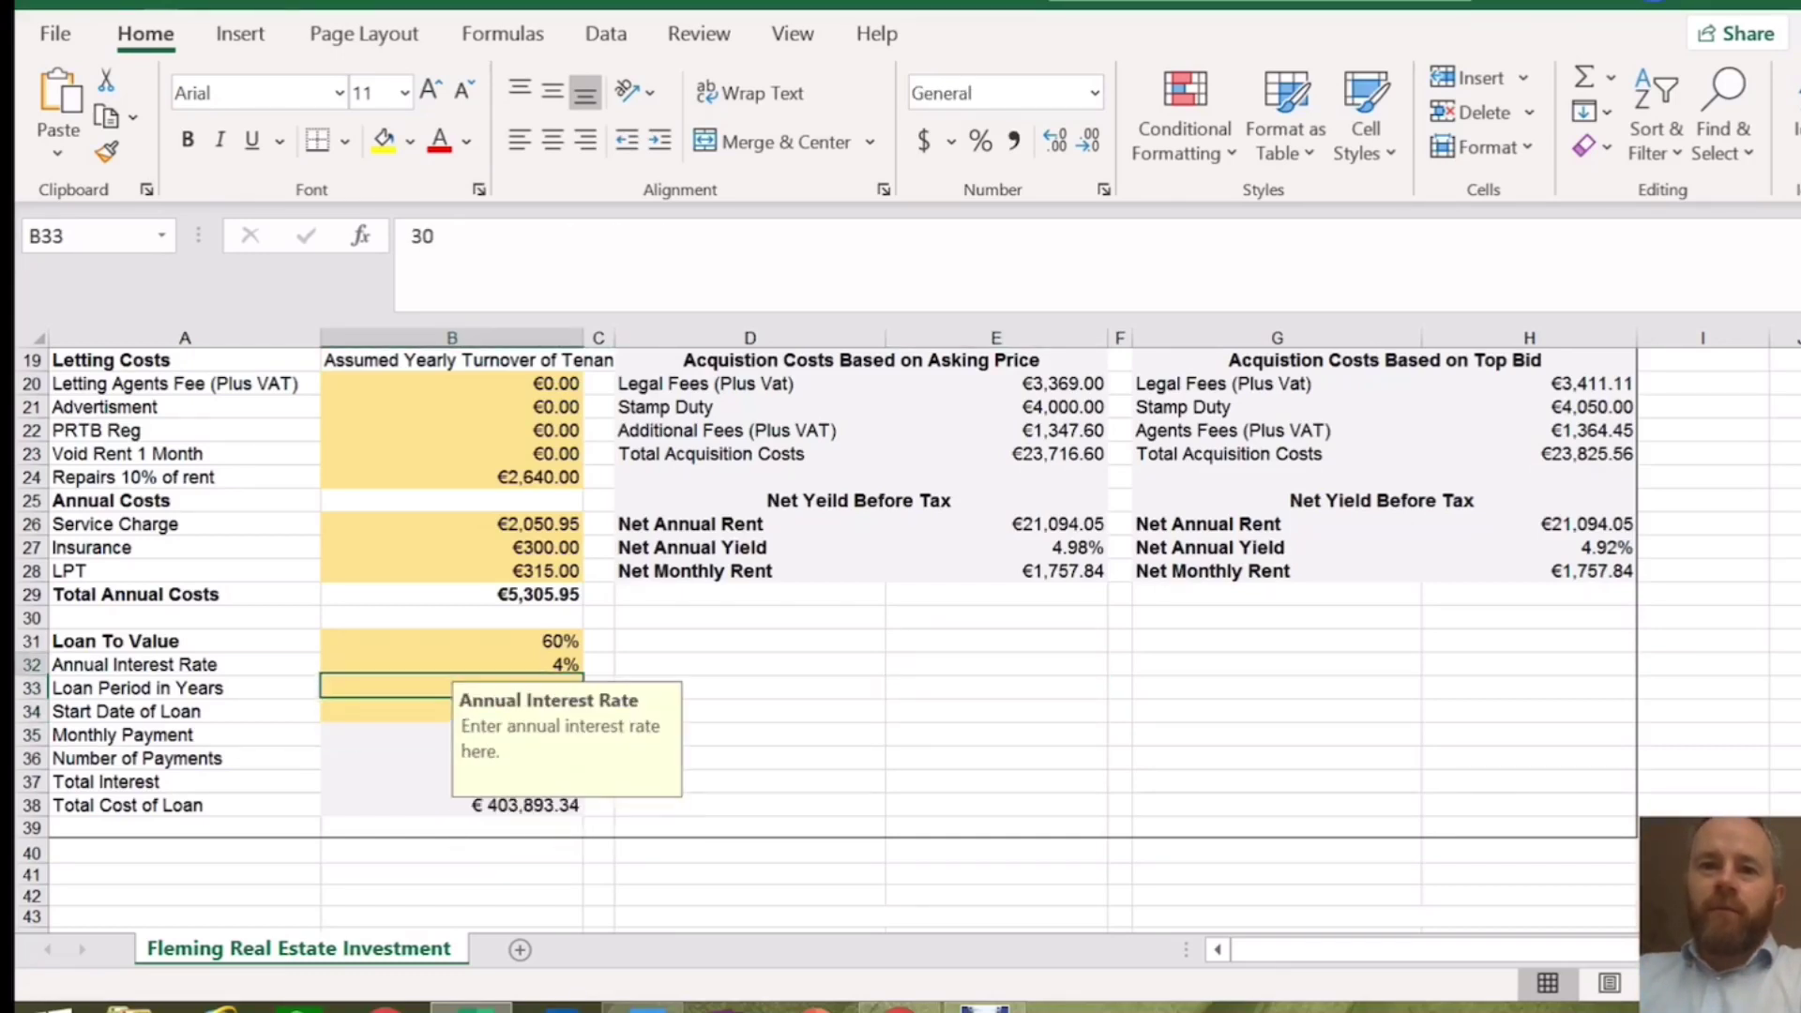
type("3")
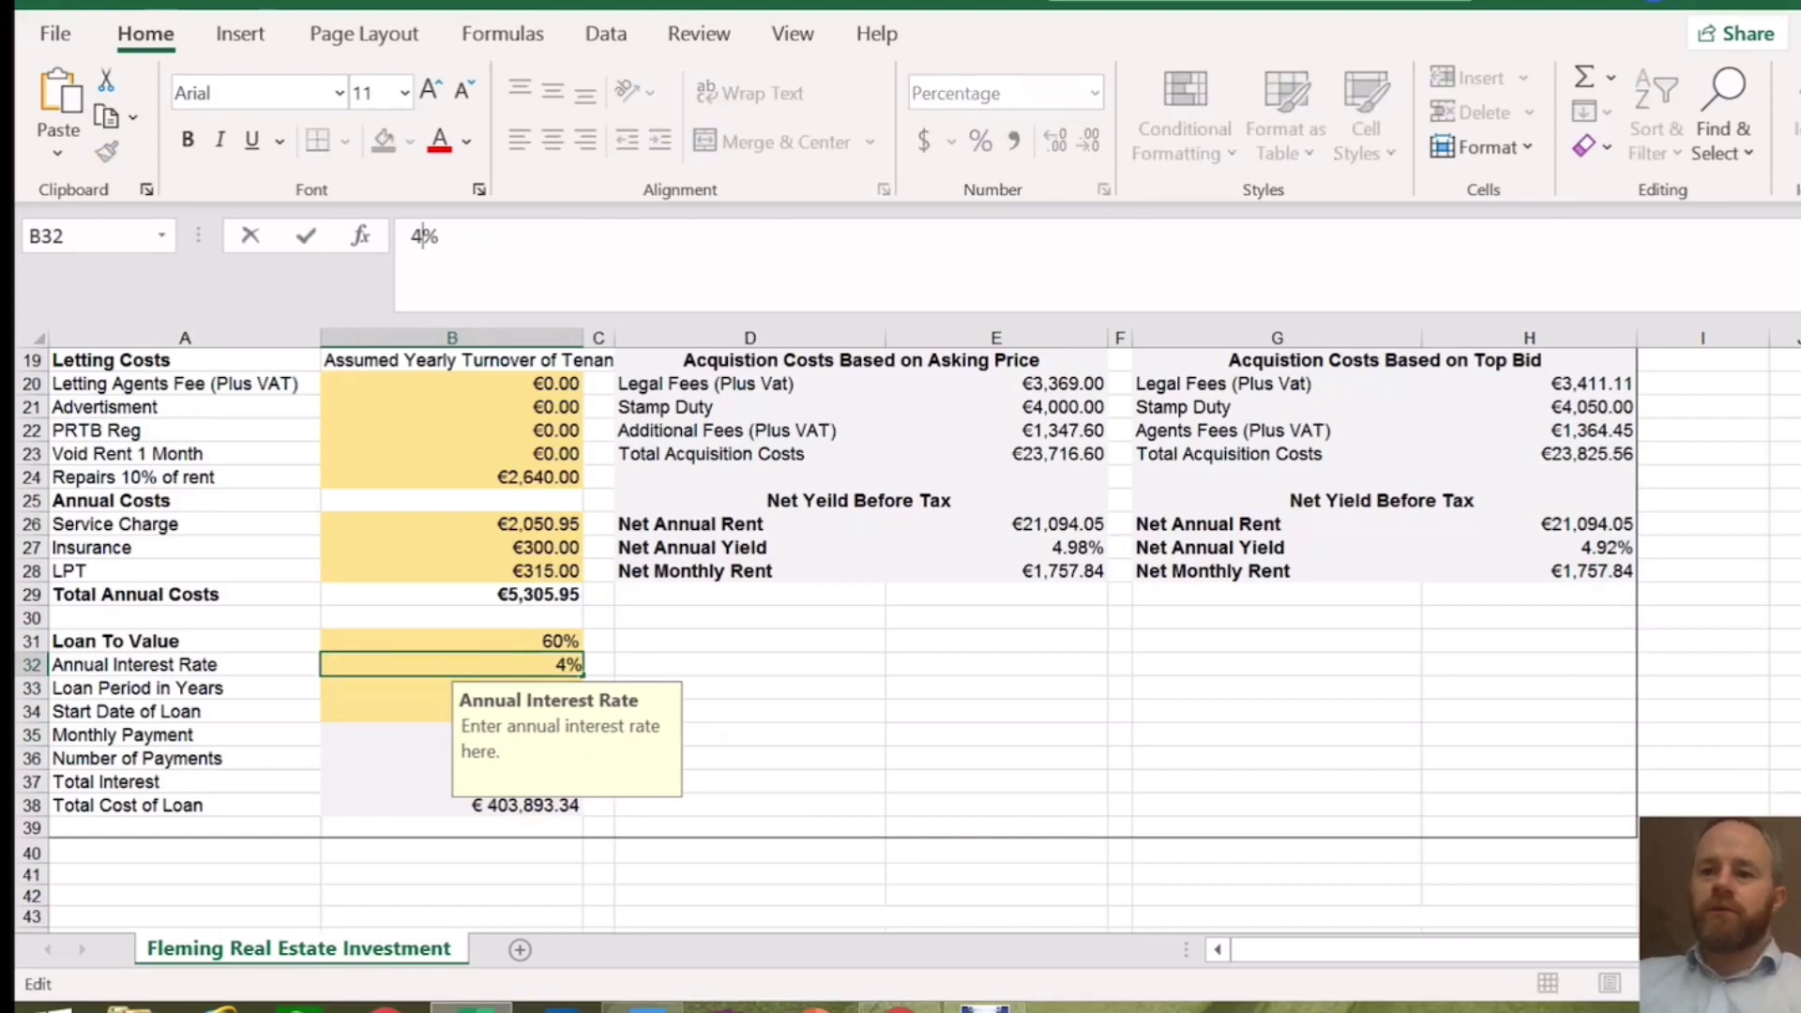
type(".5")
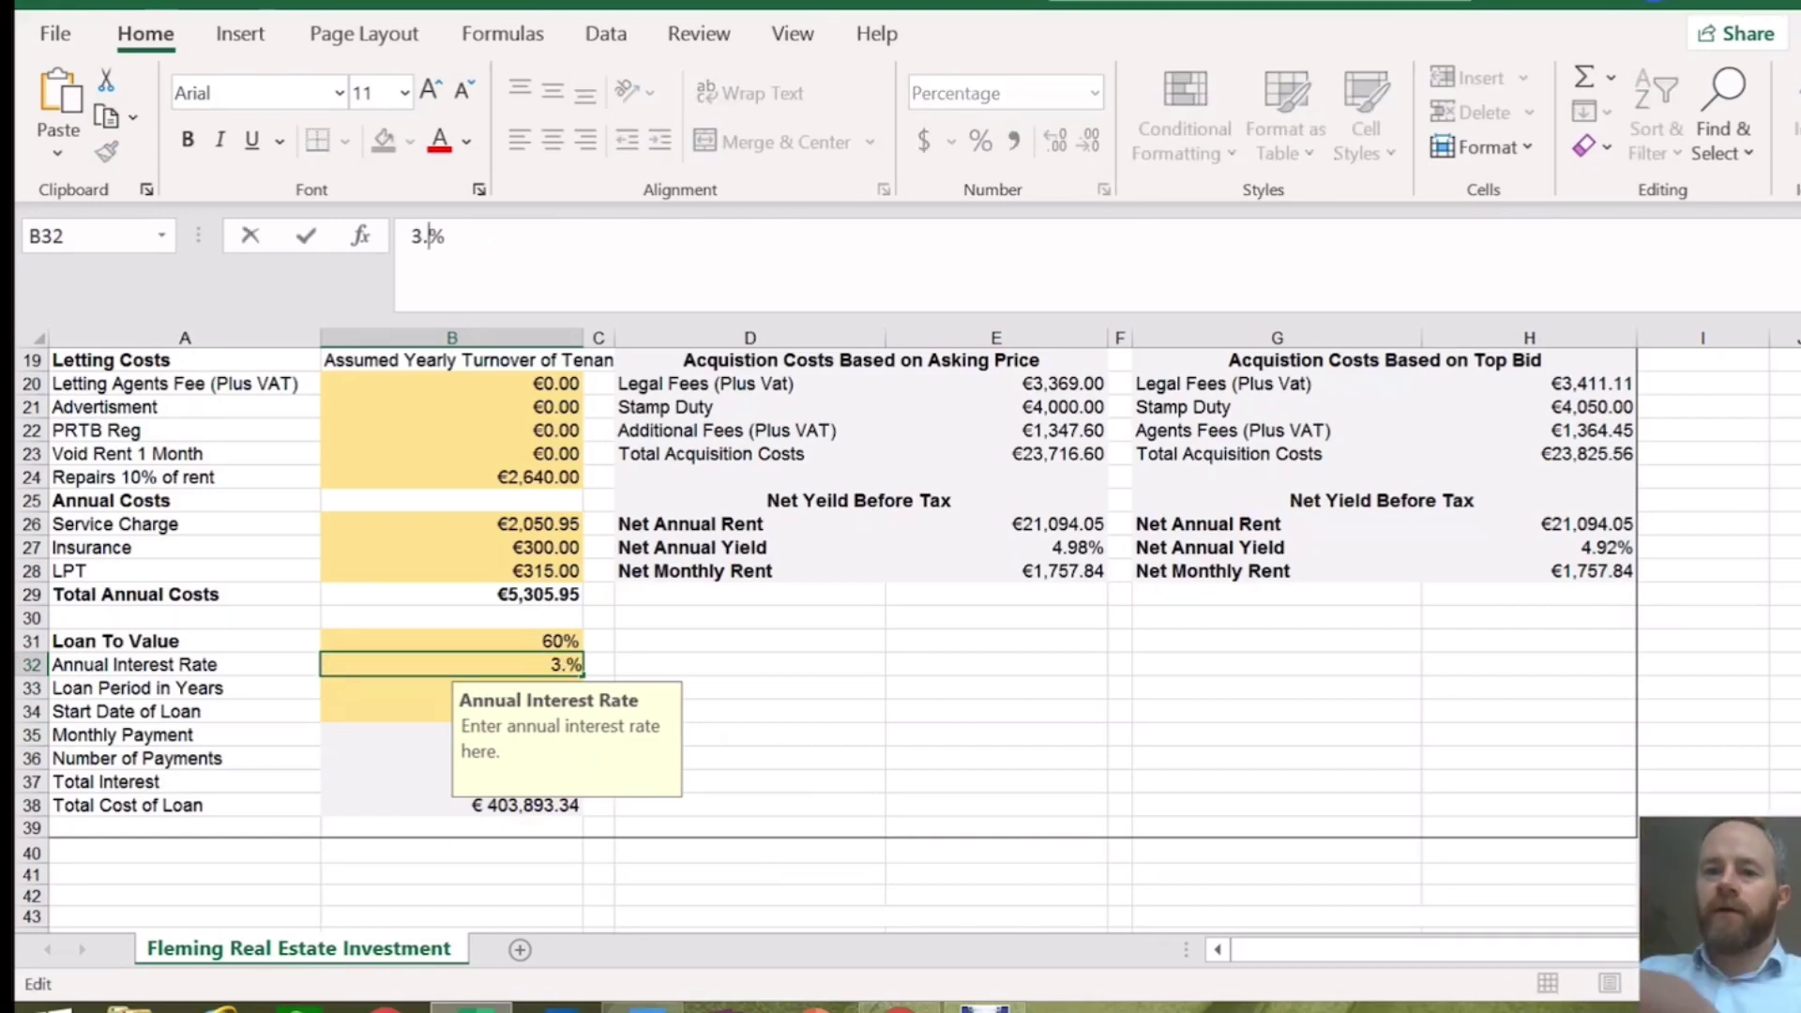
key("Return")
left_click(749, 687)
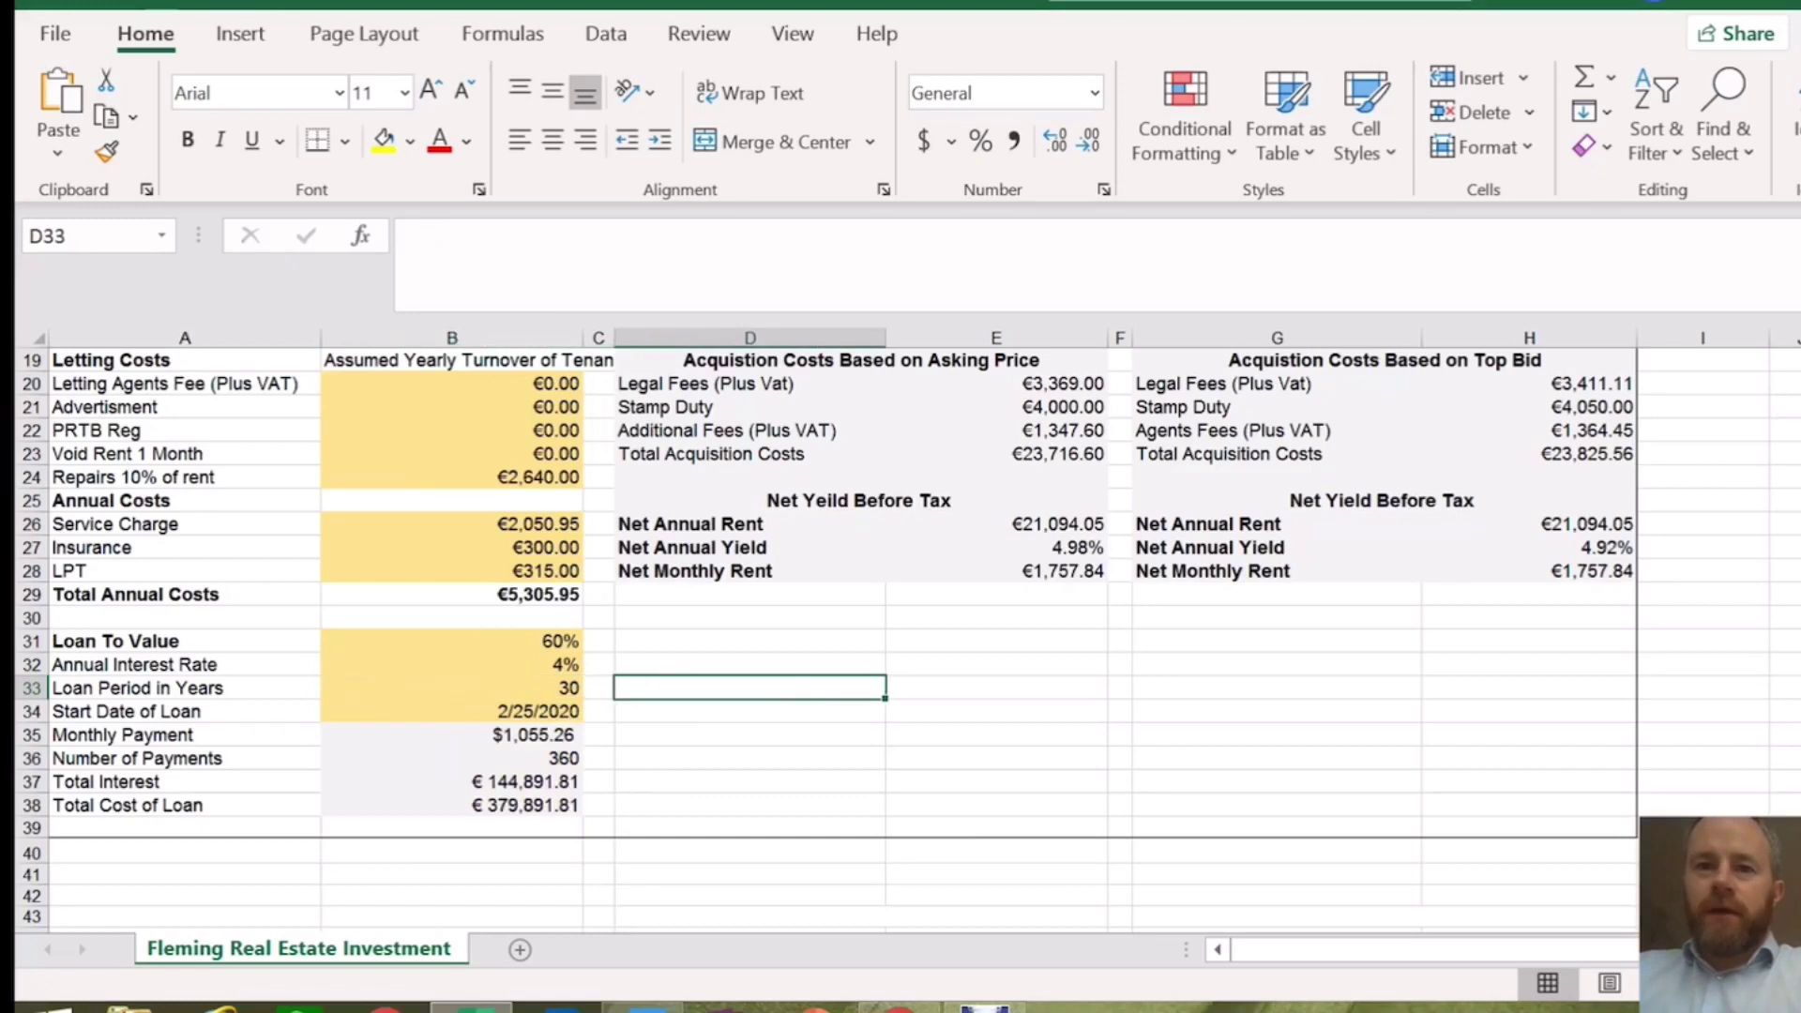
- Examine the monthly payment, number of payments, total interest and total loan cost in B35 through B38
left_click(451, 735)
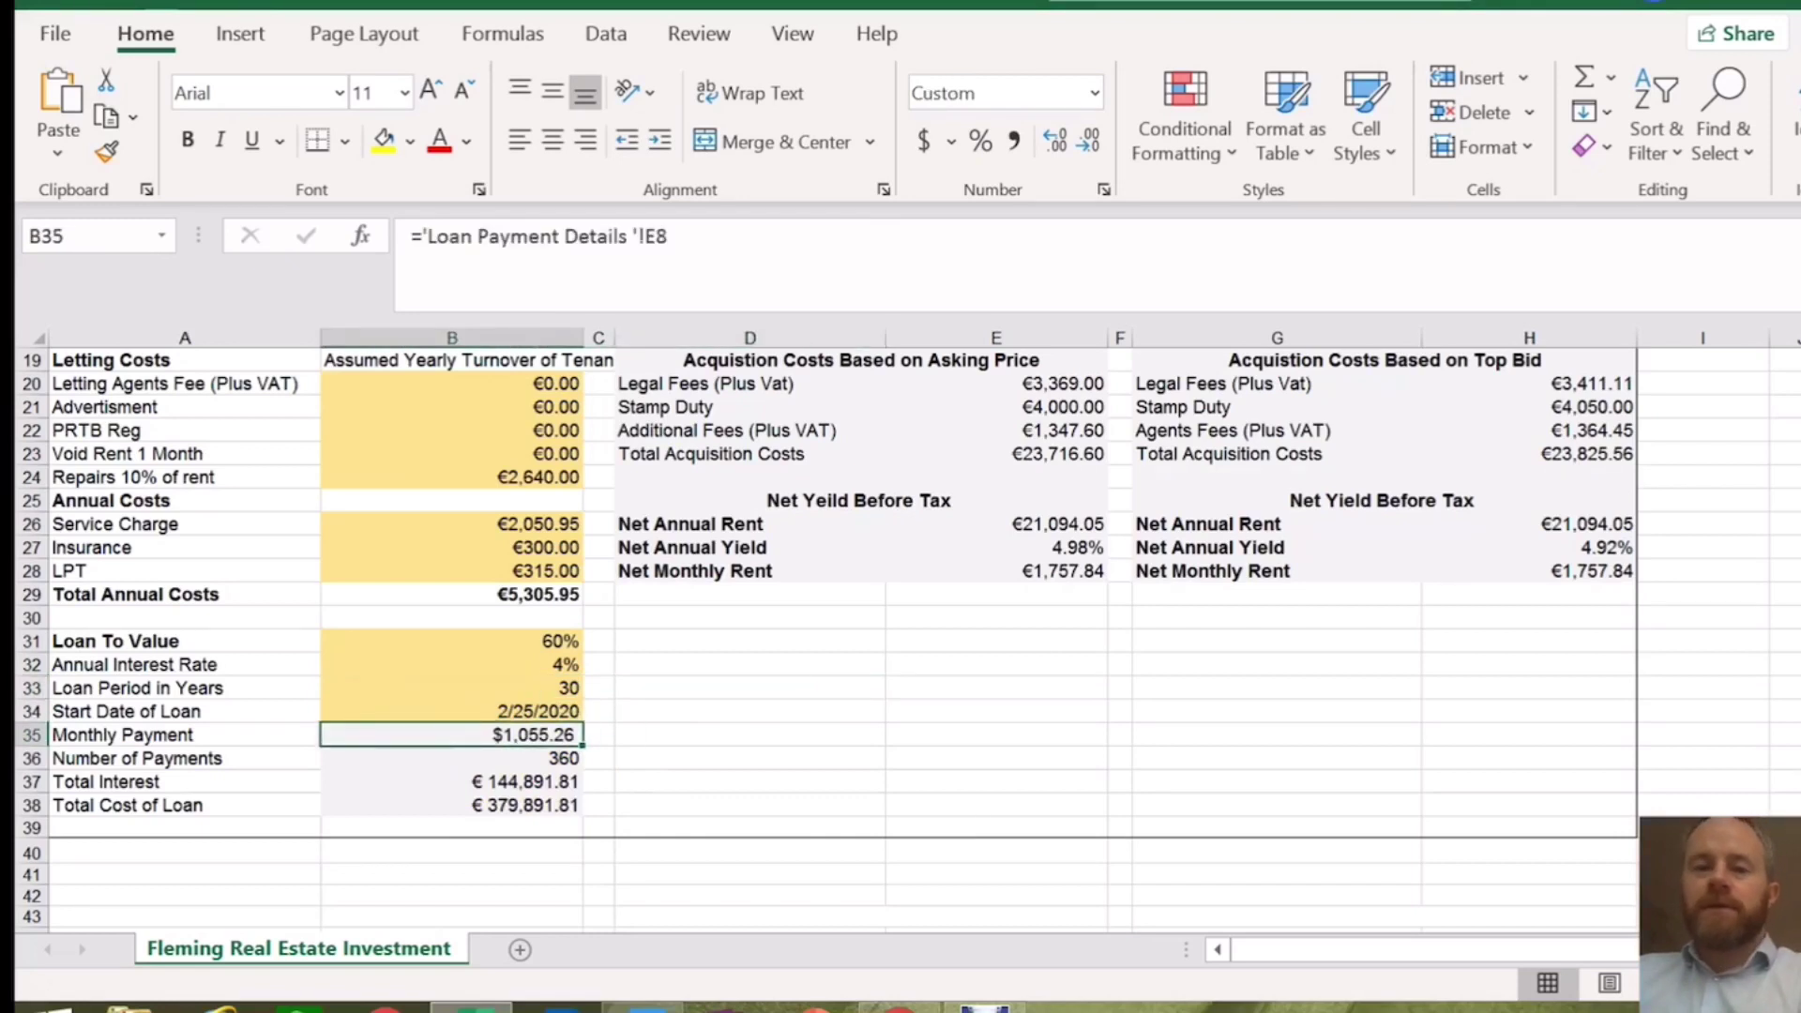
left_click(451, 758)
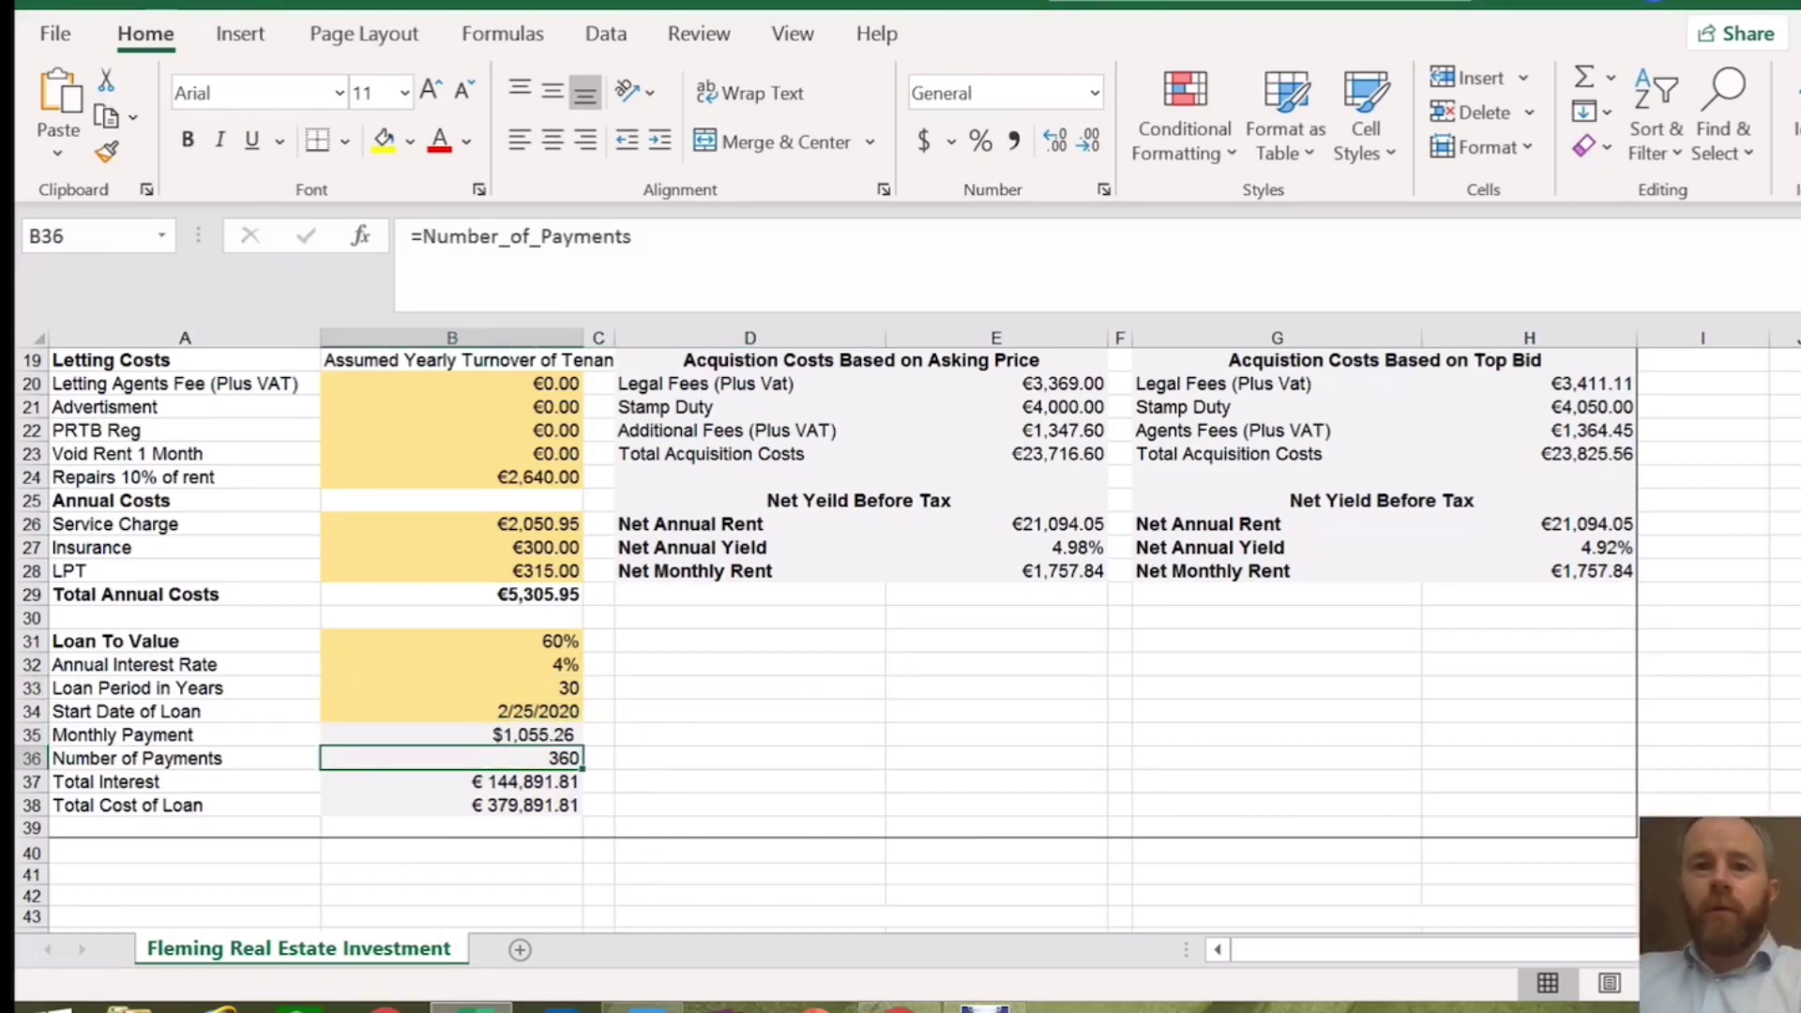
left_click(452, 782)
left_click(451, 805)
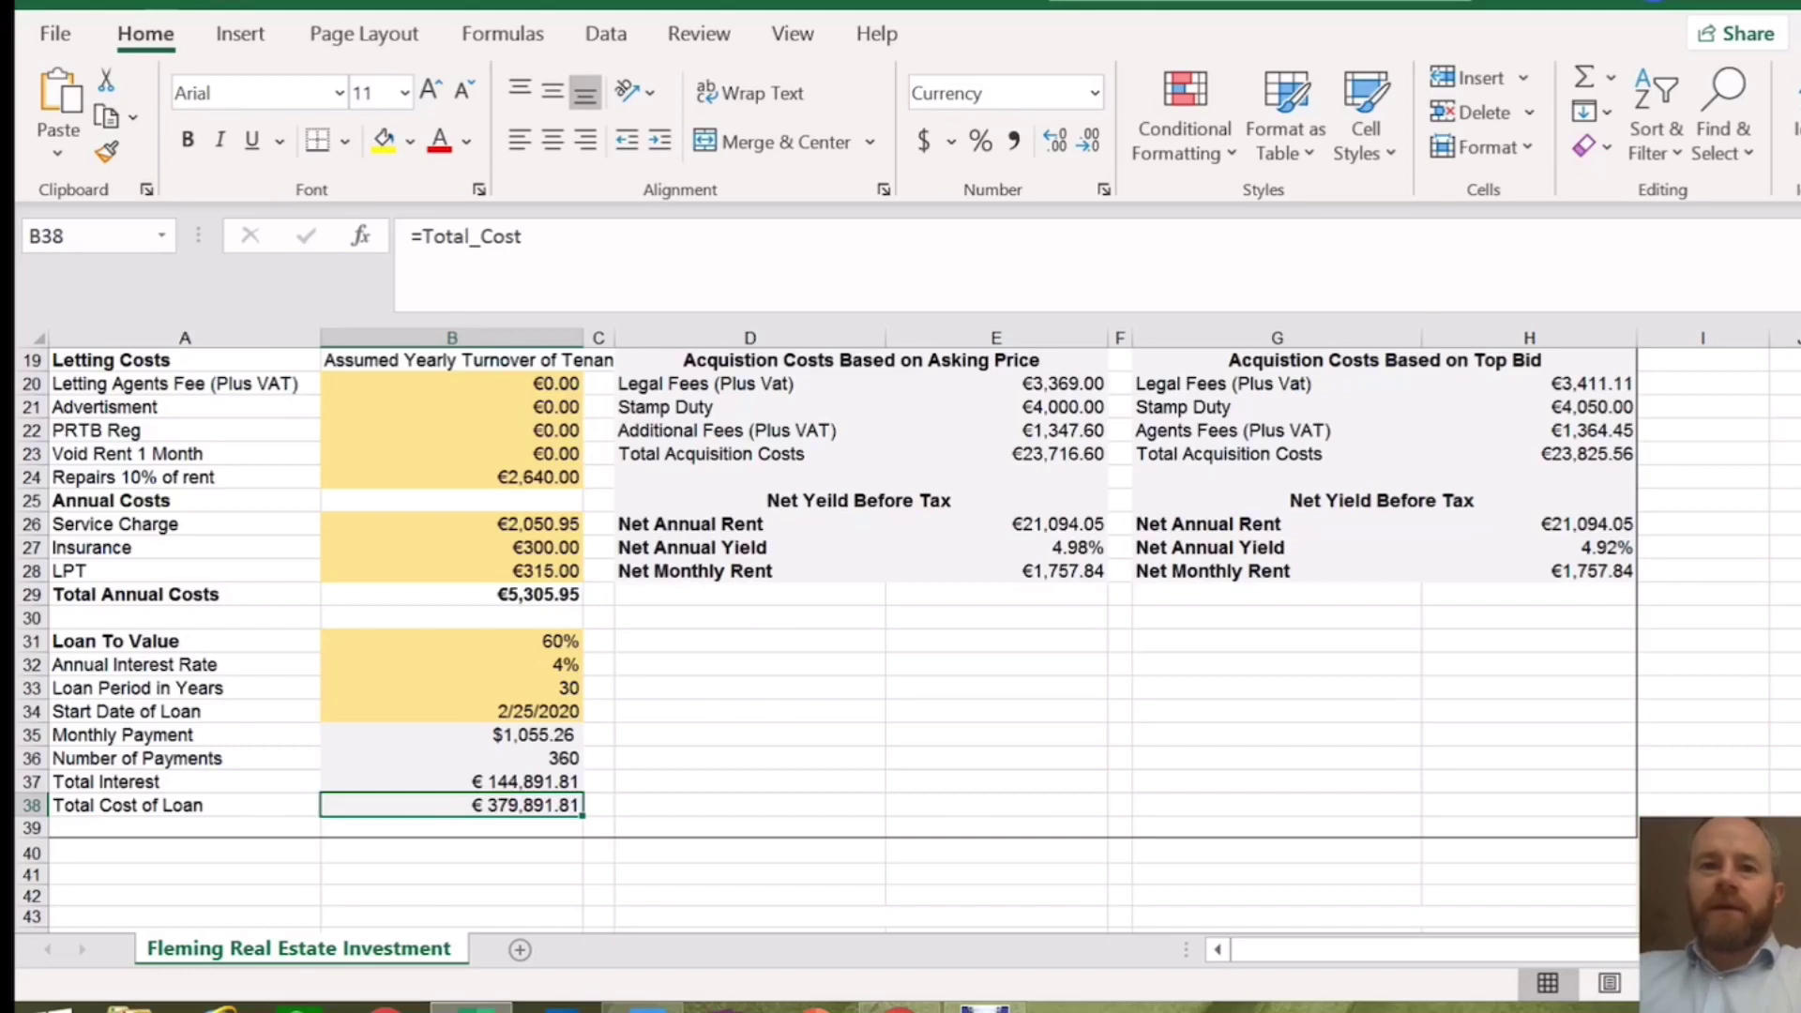
left_click(451, 735)
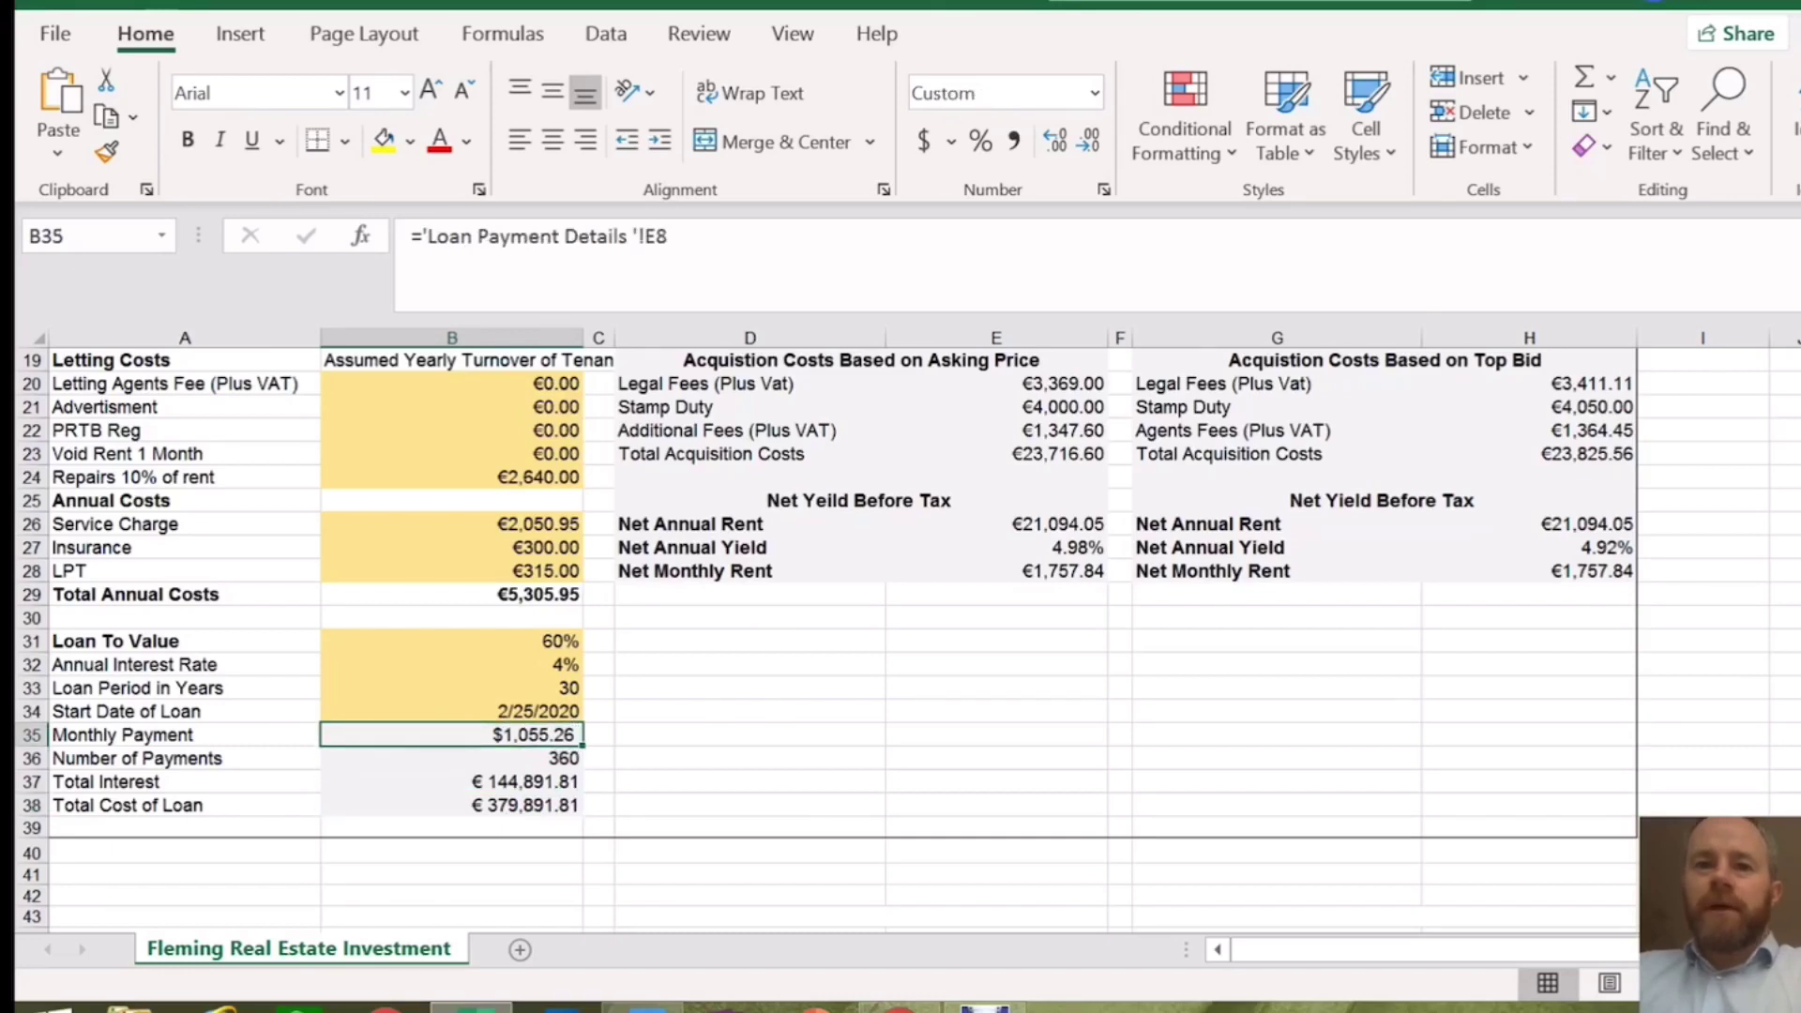
left_click(451, 781)
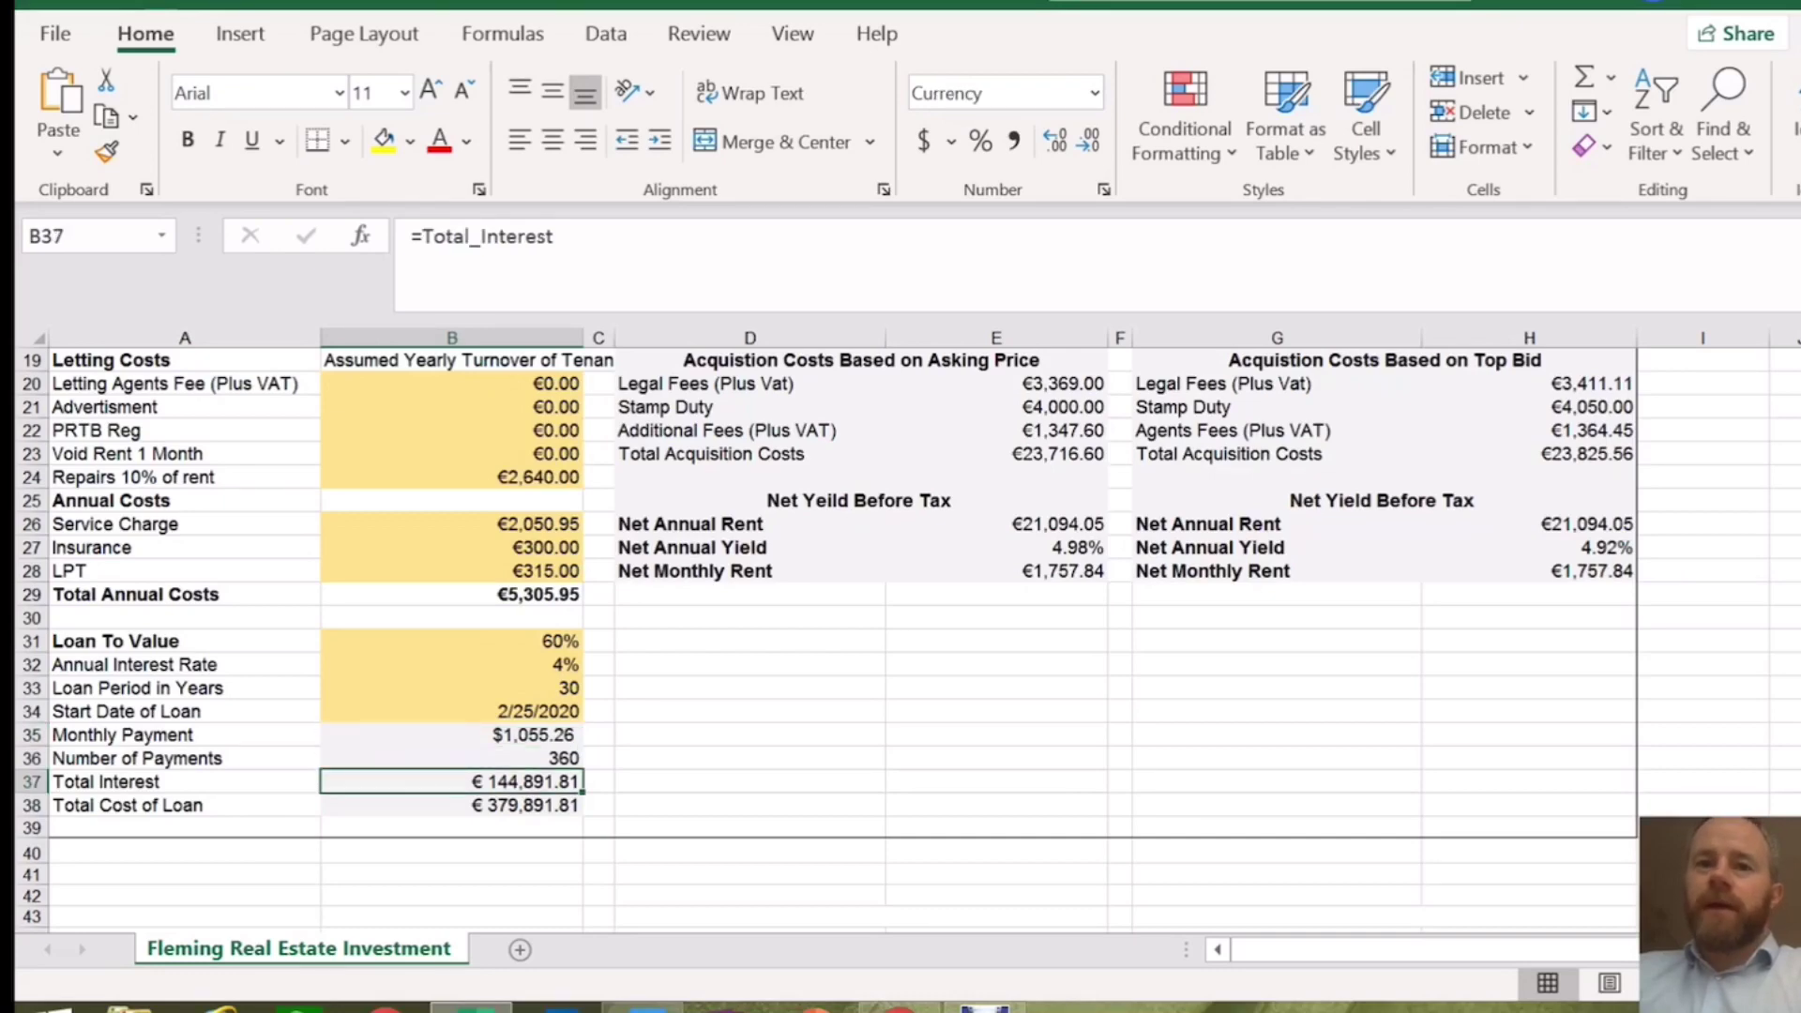
left_click(749, 782)
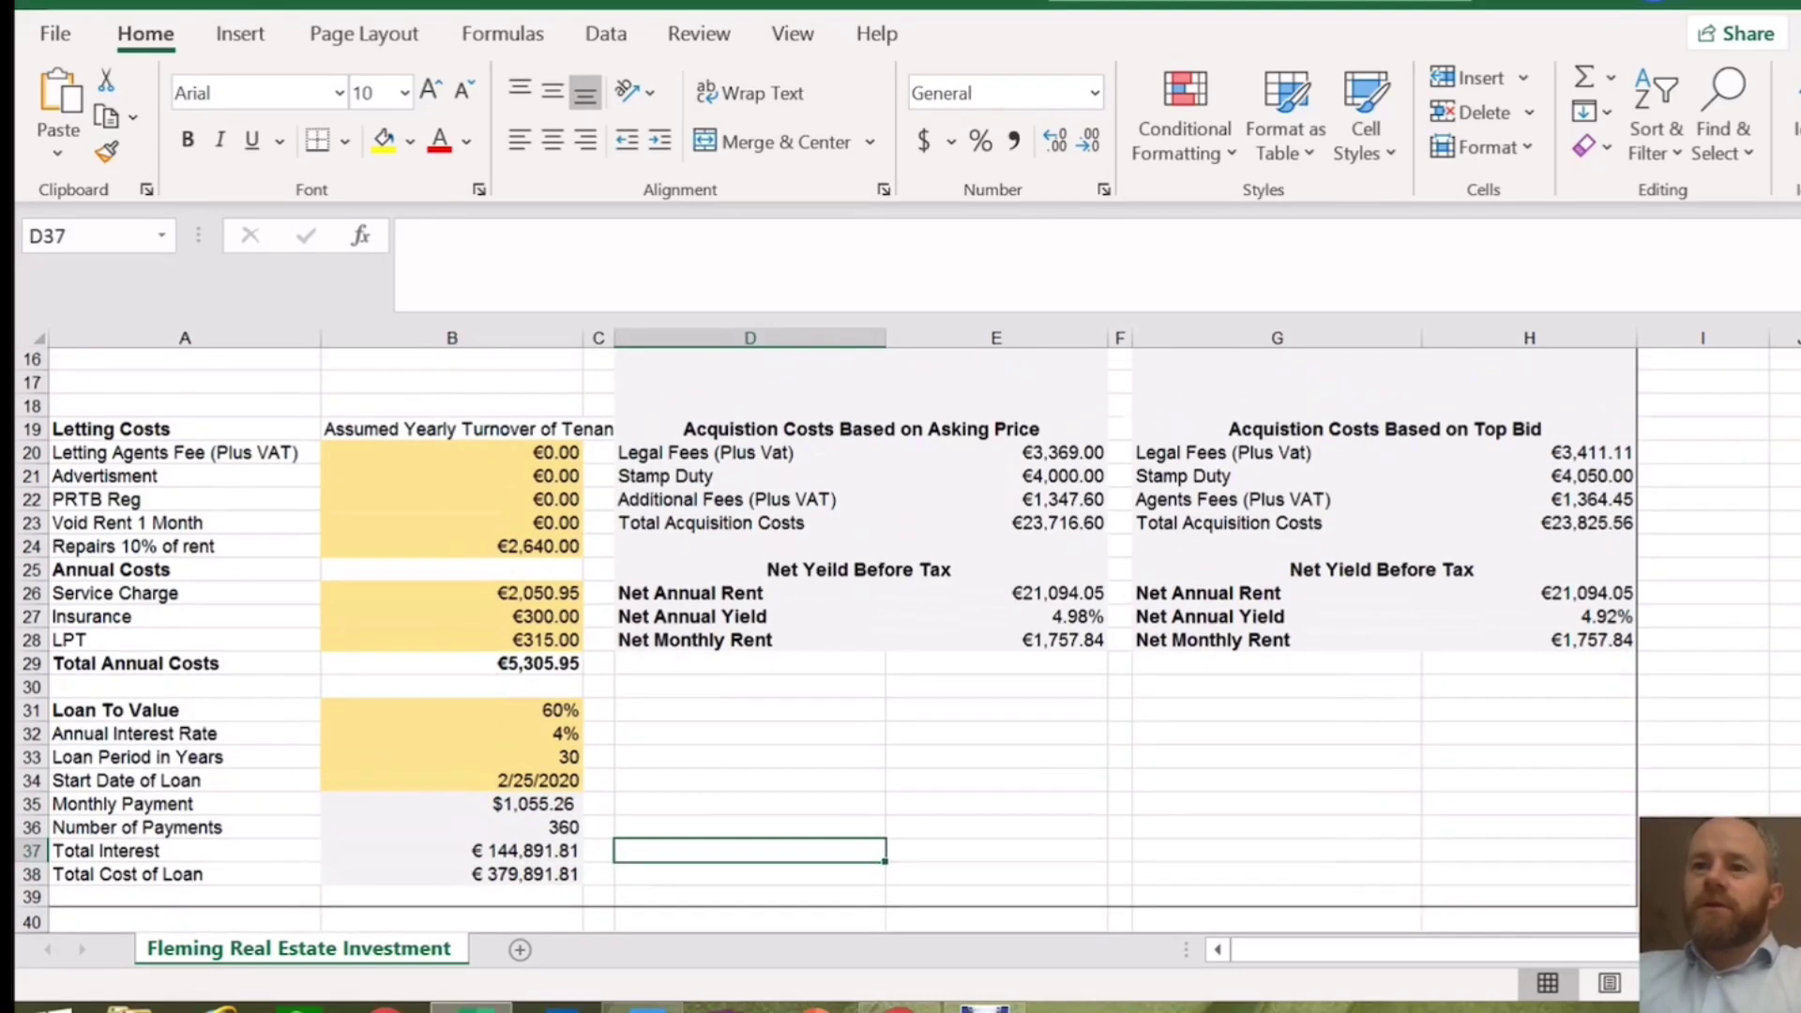
- Review the whole sheet, from the property details and investment reviews down to the acquisition costs, net yields and loan figures
scroll(901, 638, "up", 6)
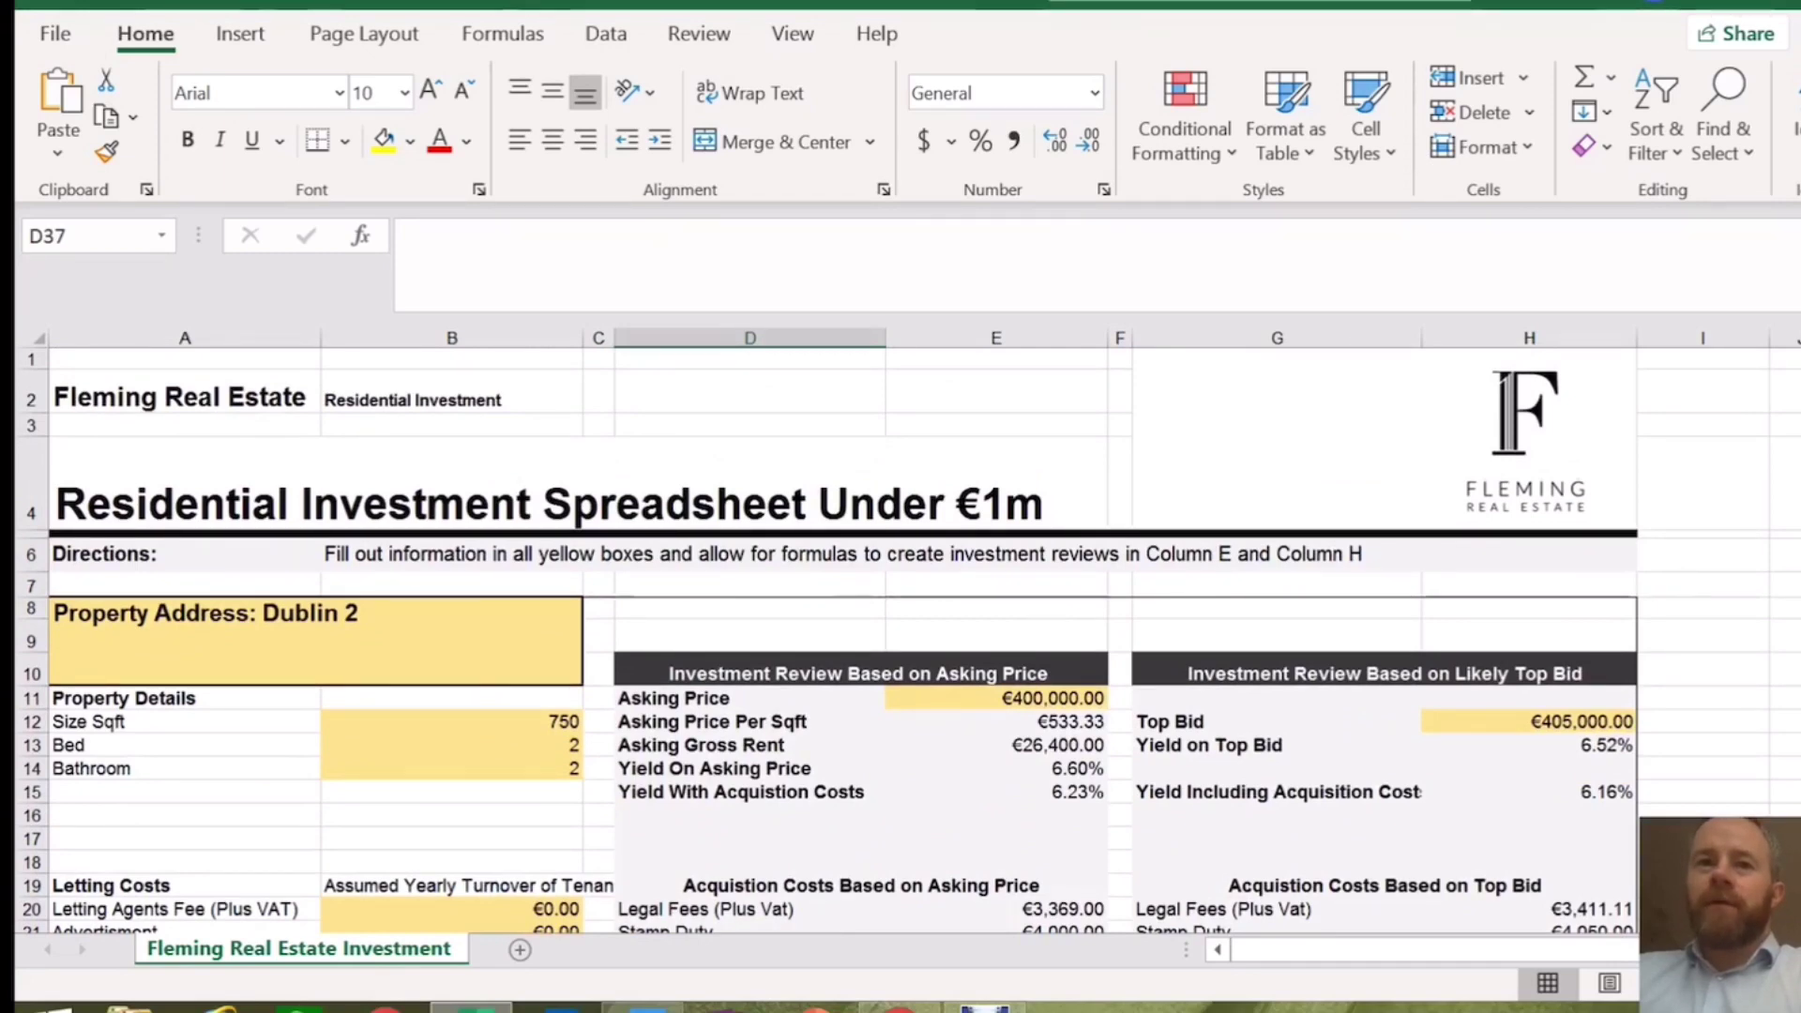
scroll(900, 638, "down", 1)
scroll(901, 638, "down", 2)
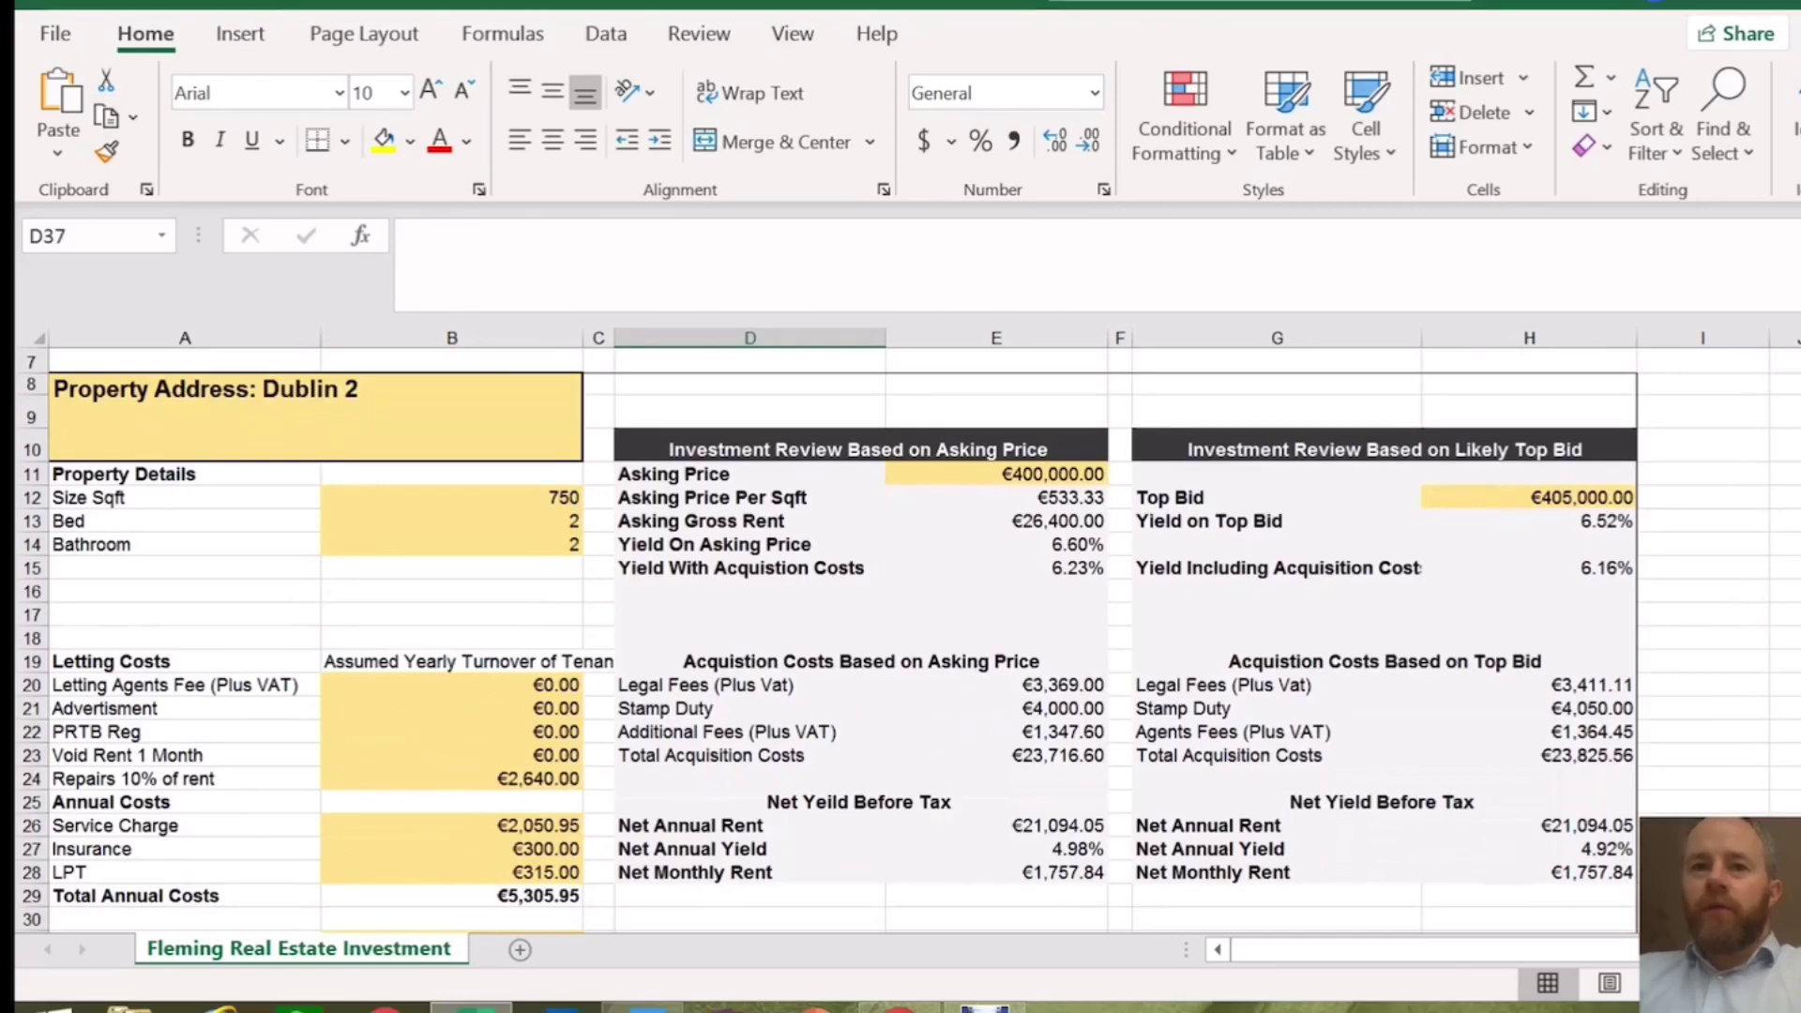
scroll(900, 637, "down", 2)
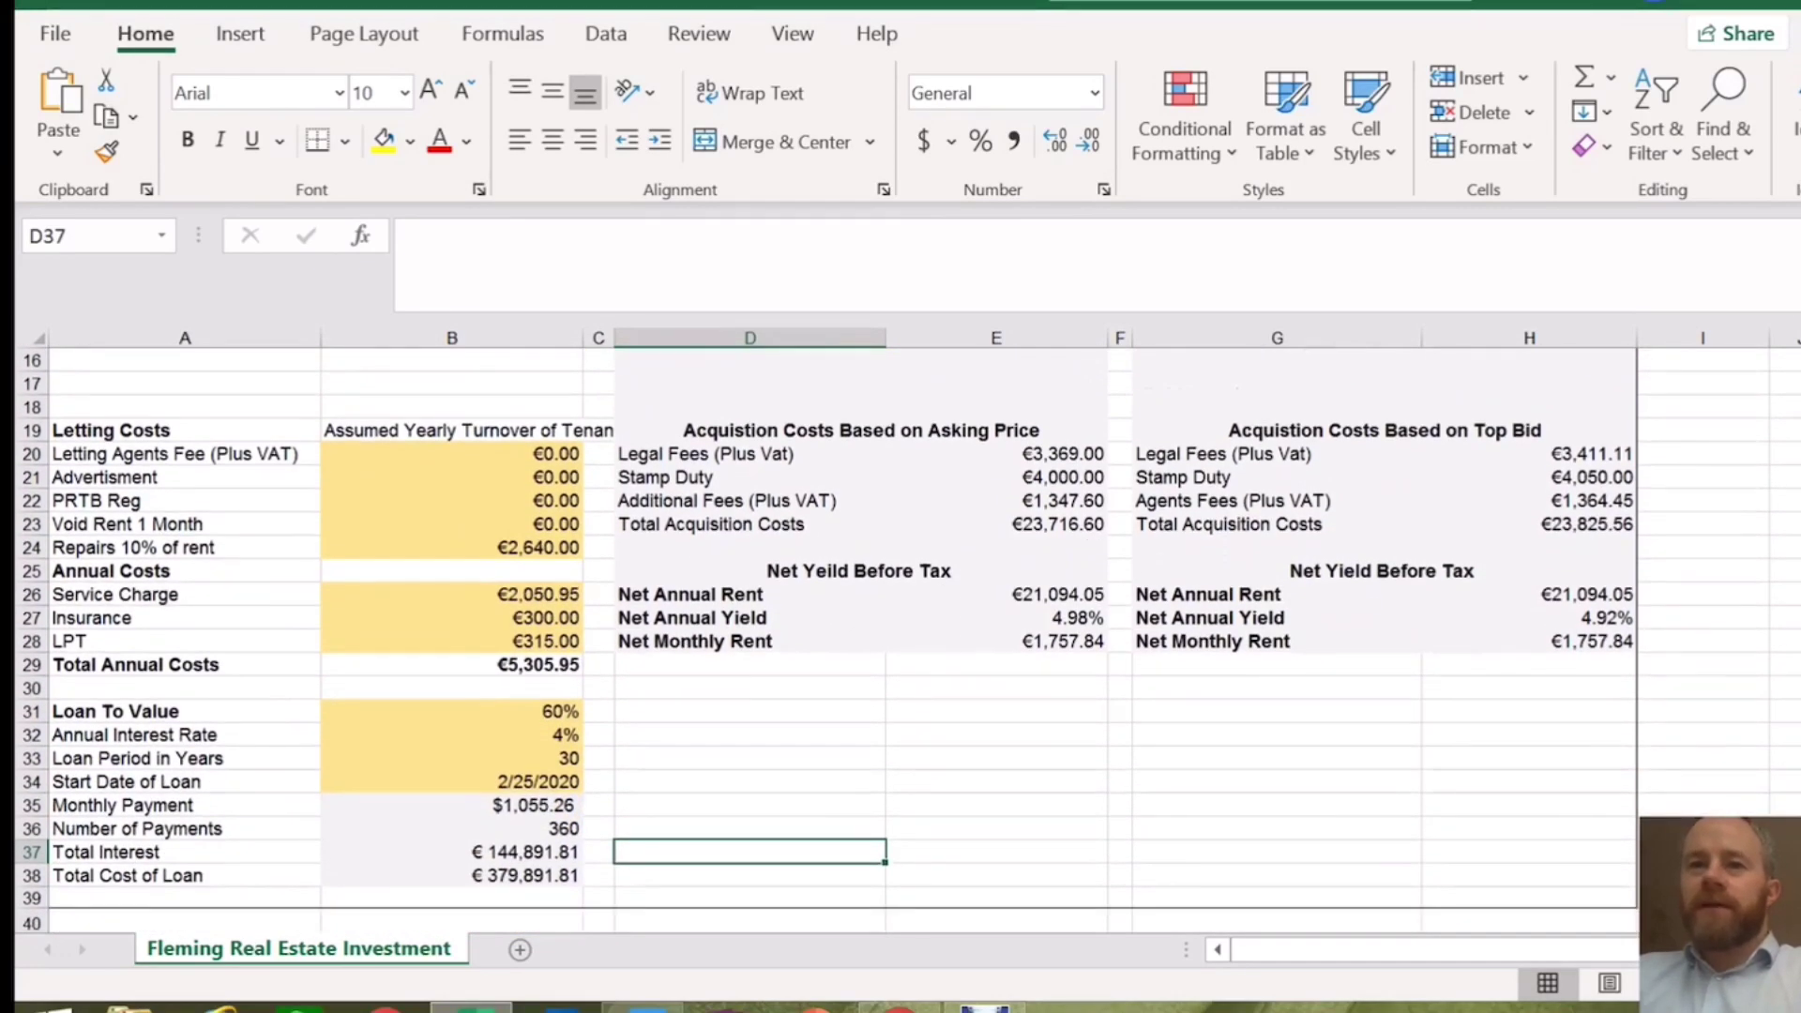
scroll(901, 638, "up", 4)
scroll(901, 638, "up", 3)
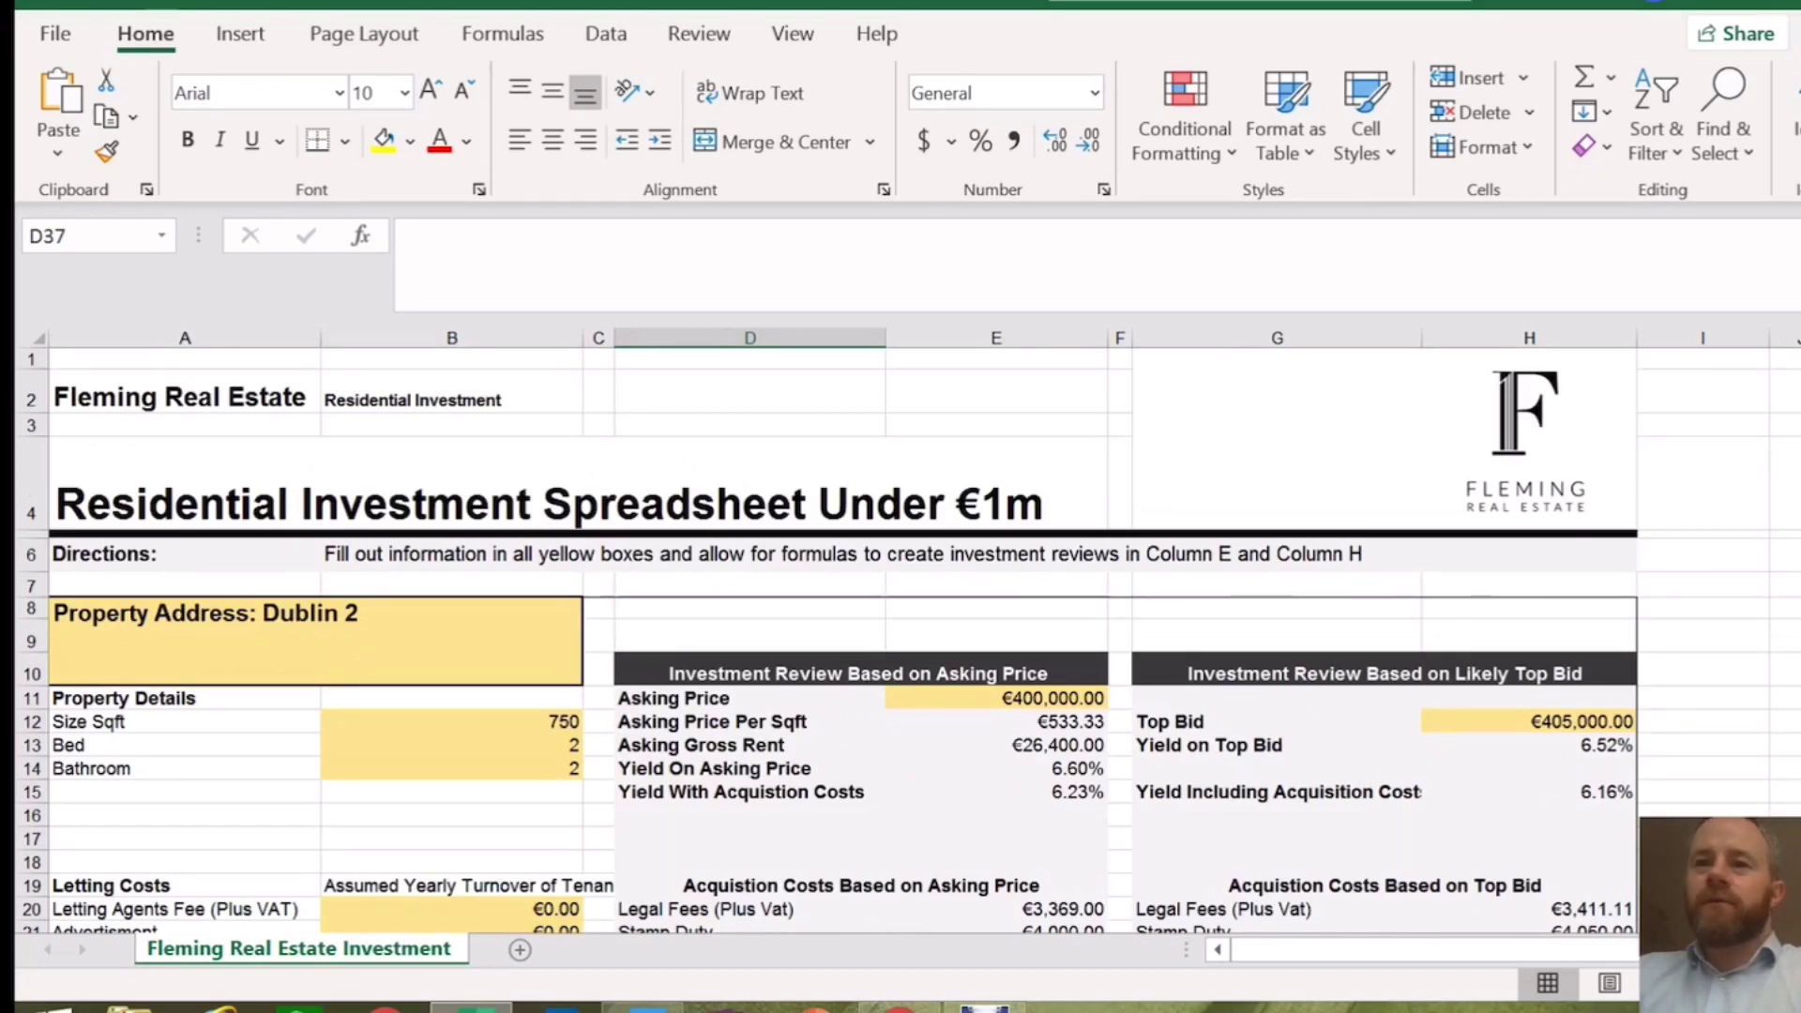
scroll(901, 647, "down", 1)
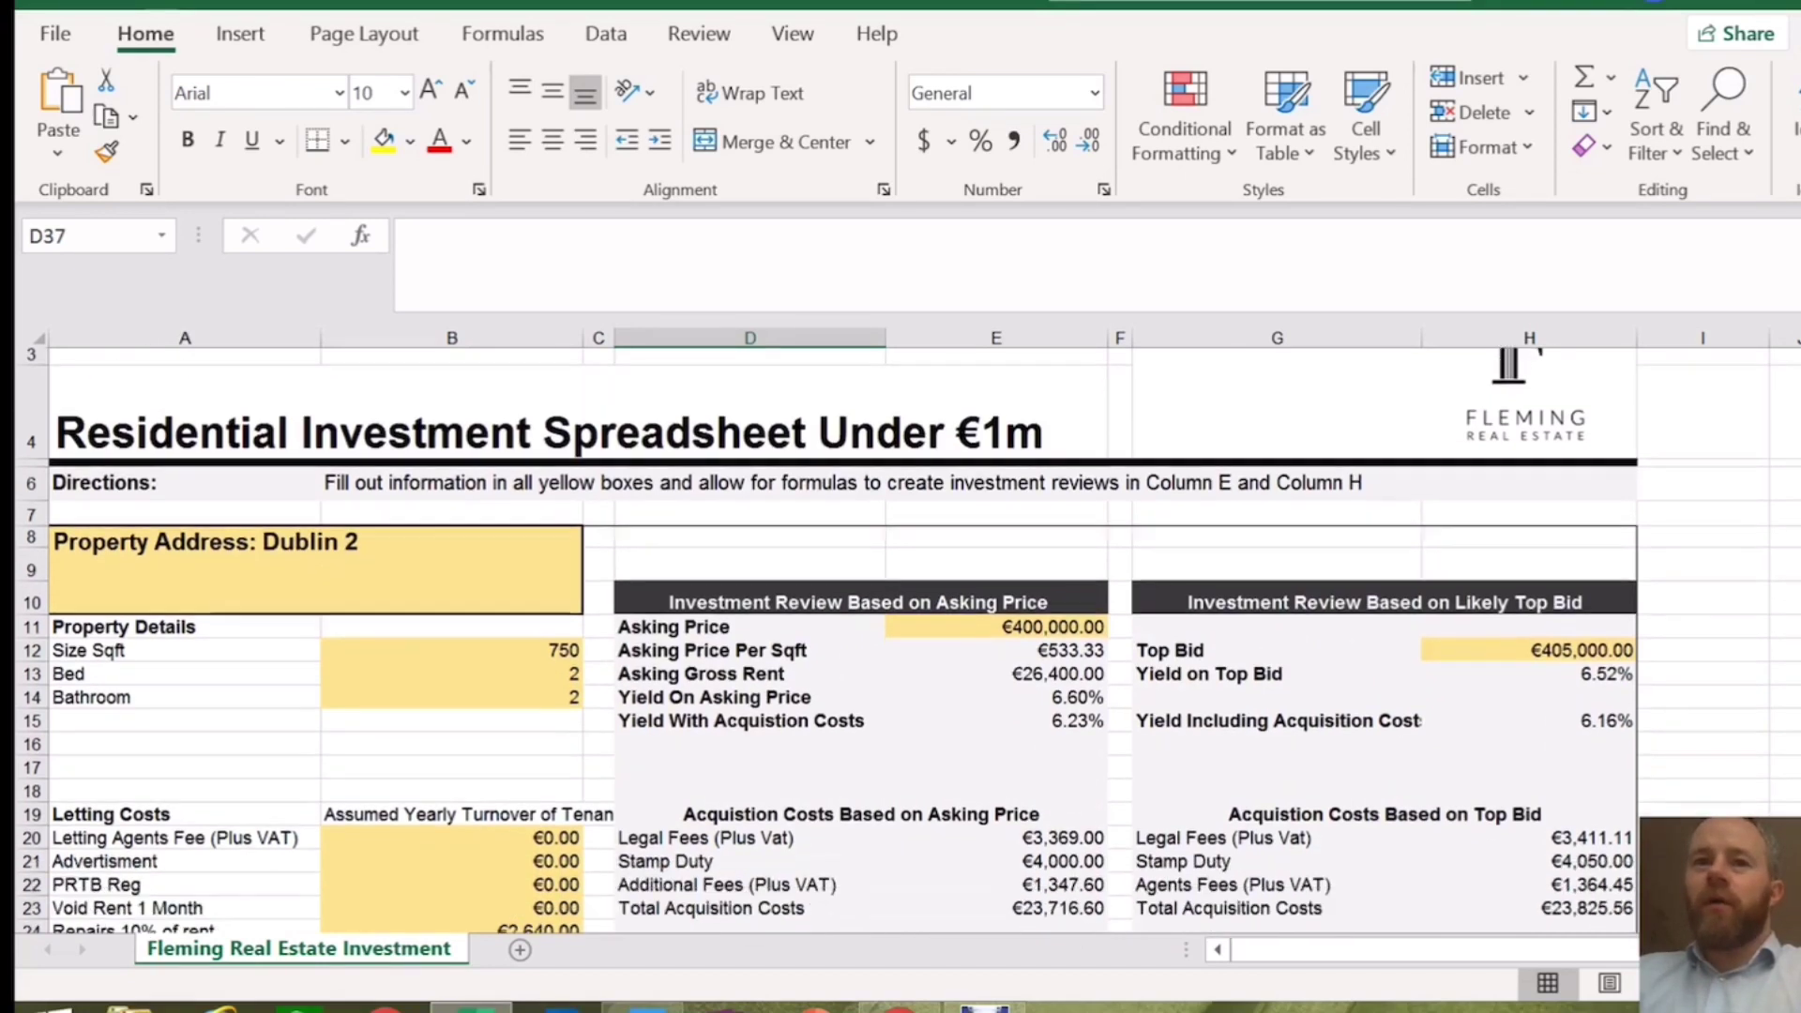